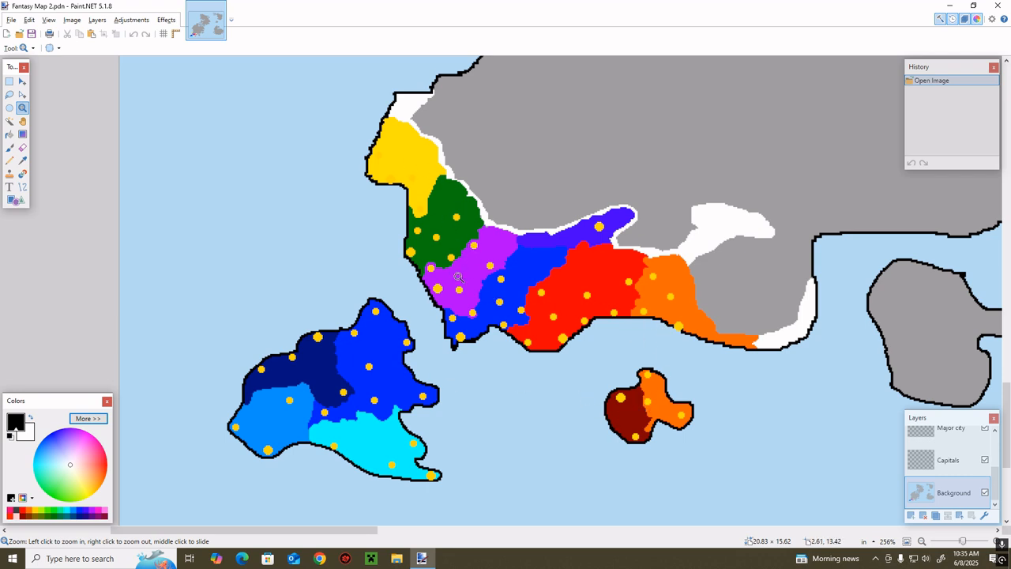
Choose the Recolor tool and set its tolerance to 20%, working on the orange territory's eastern border
key("b")
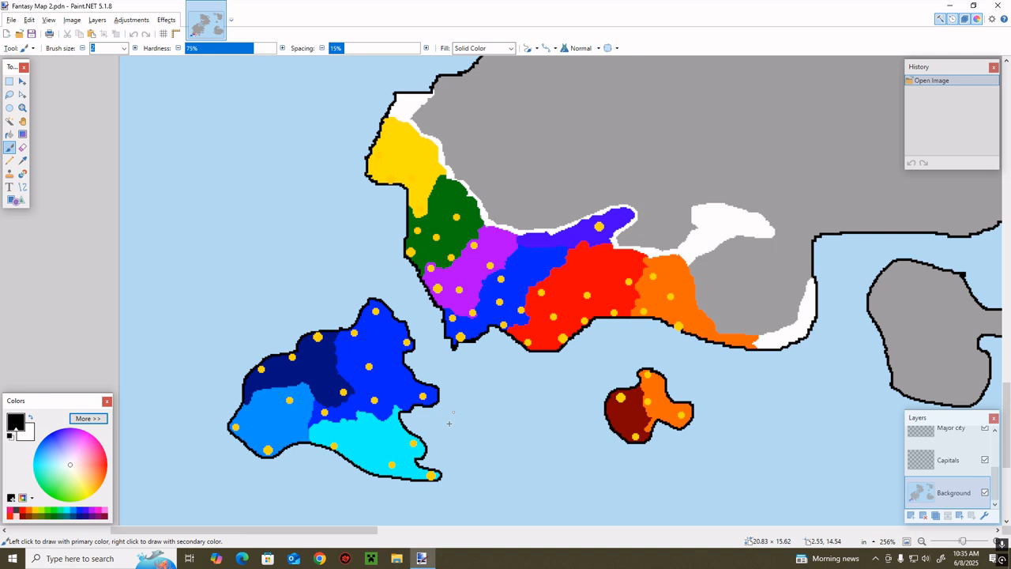
left_click_drag(319, 530, 385, 527)
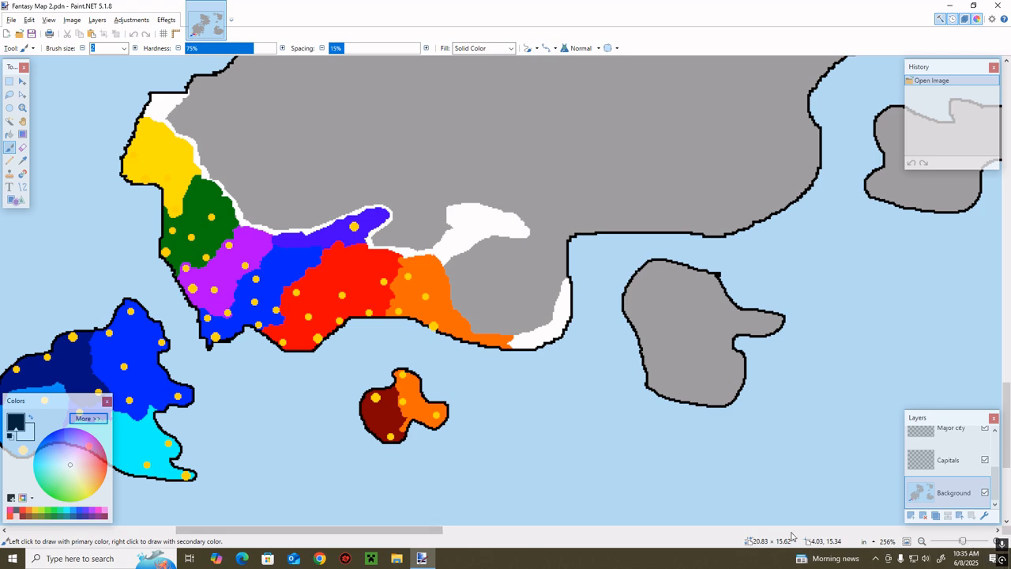
left_click_drag(962, 541, 969, 541)
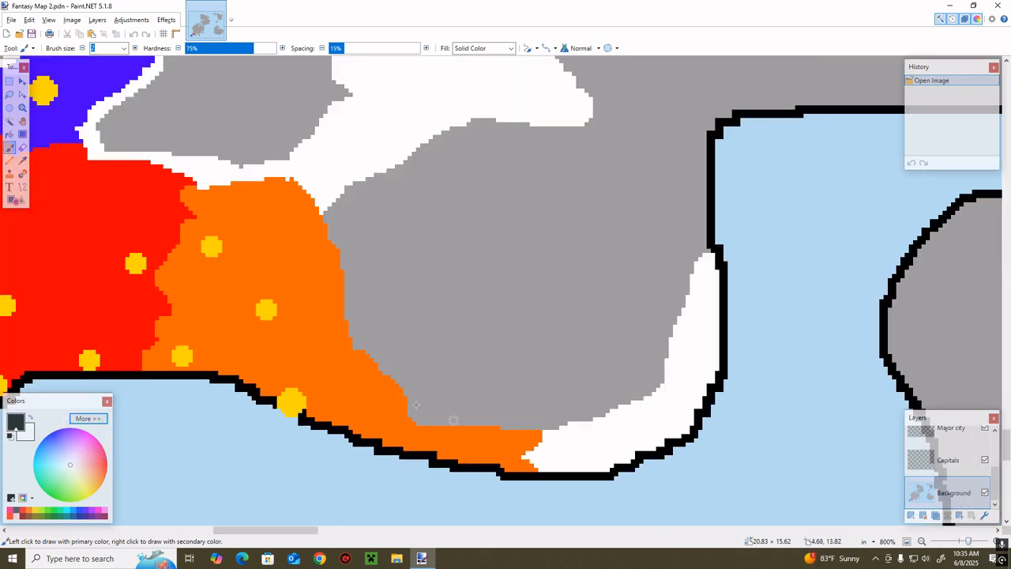
key("f")
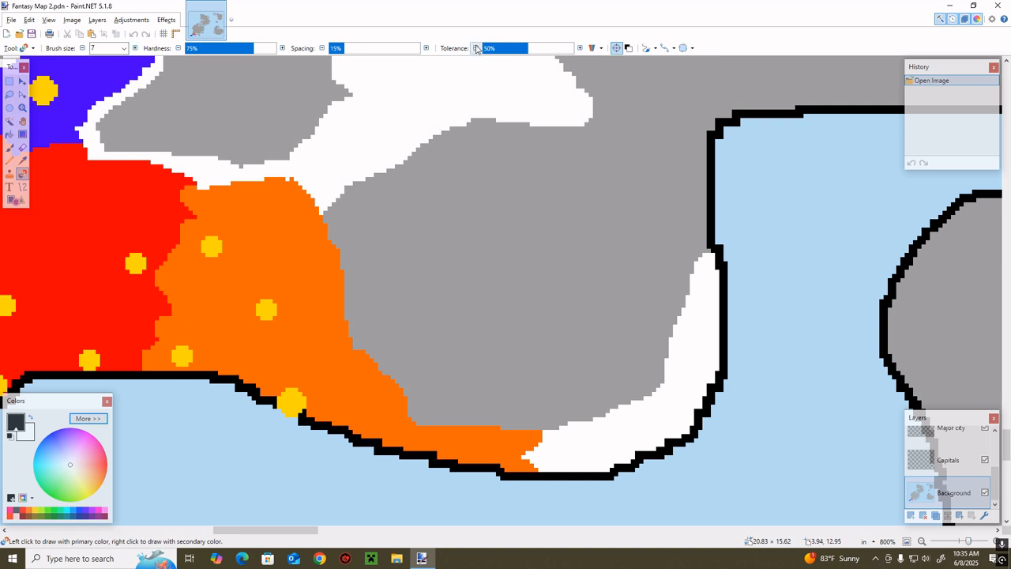
left_click(477, 49)
left_click(582, 49)
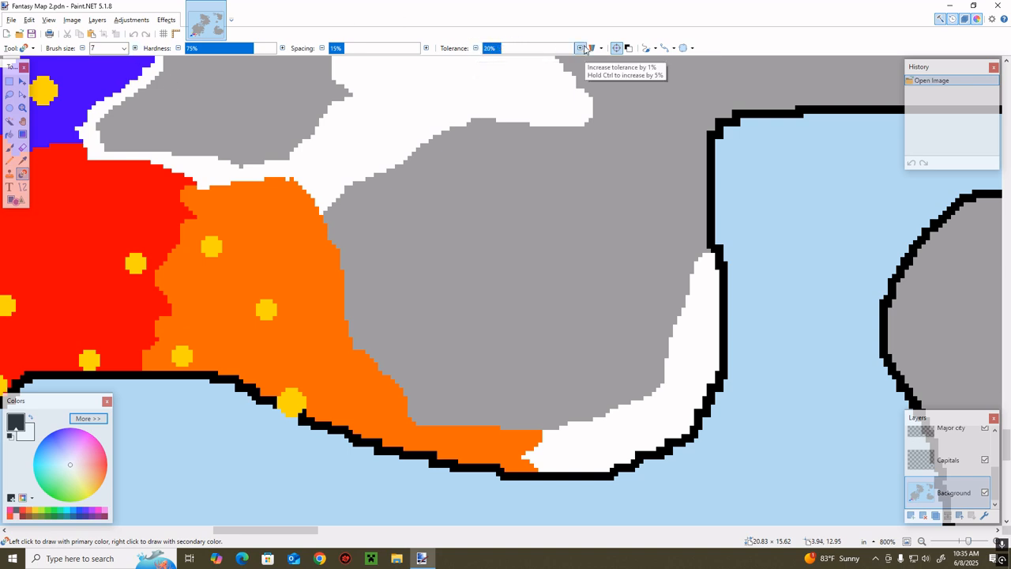
Recolor a thin white strip into the grey land along the orange territory's eastern border, after undoing a black test dab
left_click(548, 422)
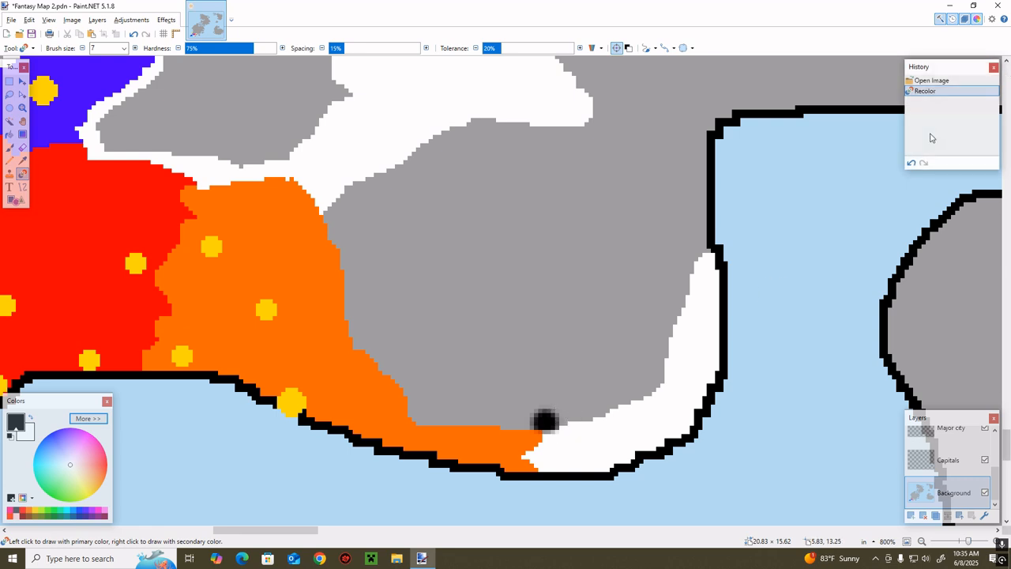
left_click(910, 162)
left_click_drag(557, 417, 401, 407)
mouse_move(372, 377)
left_mouse_down()
mouse_move(397, 397)
mouse_move(352, 348)
left_mouse_up()
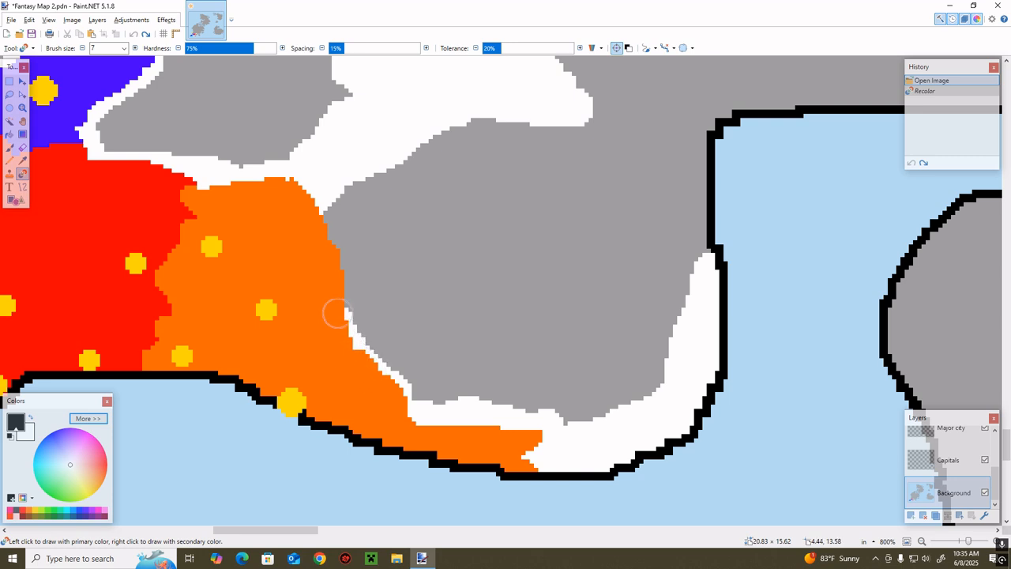
mouse_move(335, 313)
left_mouse_down()
mouse_move(333, 255)
mouse_move(317, 235)
left_mouse_up()
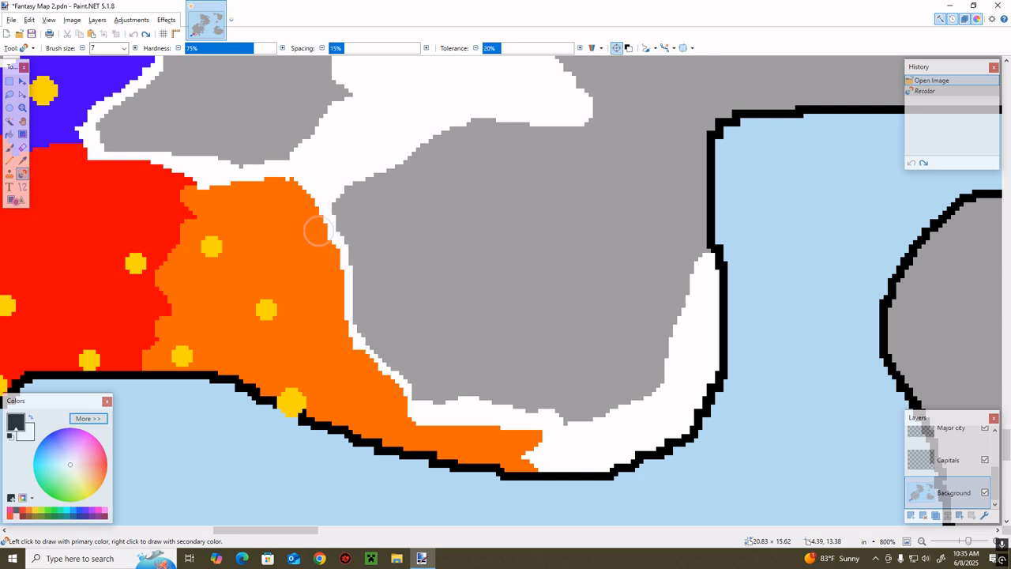
Recolor a white band from the tip of the white inland area to the east coast and down the shoreline, enclosing the grey patch
scroll(316, 231, "up", 3)
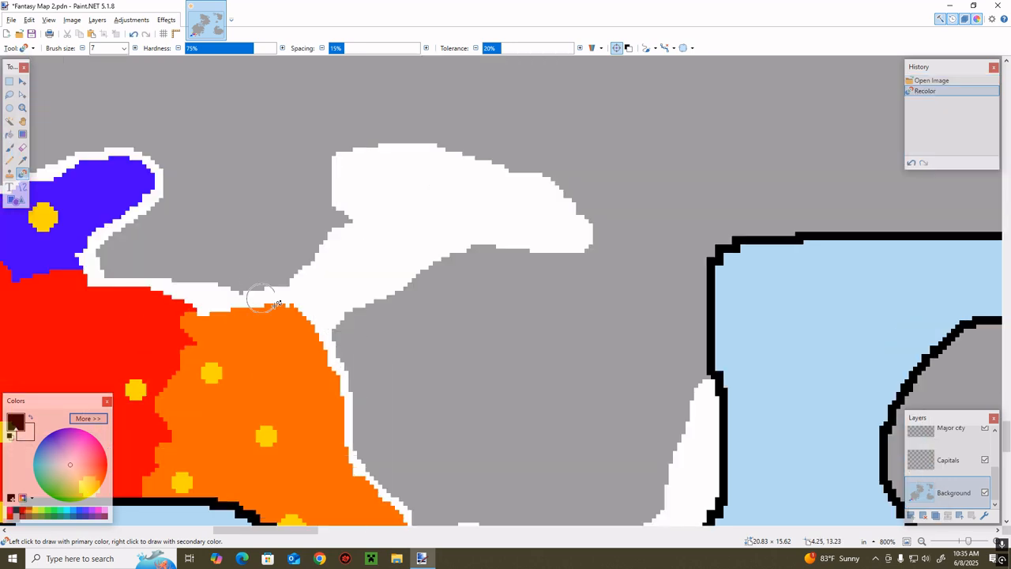
left_click(599, 242)
mouse_move(578, 234)
left_mouse_down()
mouse_move(607, 239)
mouse_move(576, 220)
mouse_move(540, 218)
mouse_move(617, 244)
mouse_move(538, 226)
mouse_move(573, 225)
mouse_move(625, 250)
mouse_move(556, 225)
mouse_move(707, 268)
mouse_move(694, 346)
mouse_move(704, 335)
mouse_move(688, 372)
mouse_move(703, 408)
mouse_move(709, 353)
mouse_move(717, 391)
left_mouse_up()
scroll(717, 392, "down", 3)
scroll(637, 382, "up", 2)
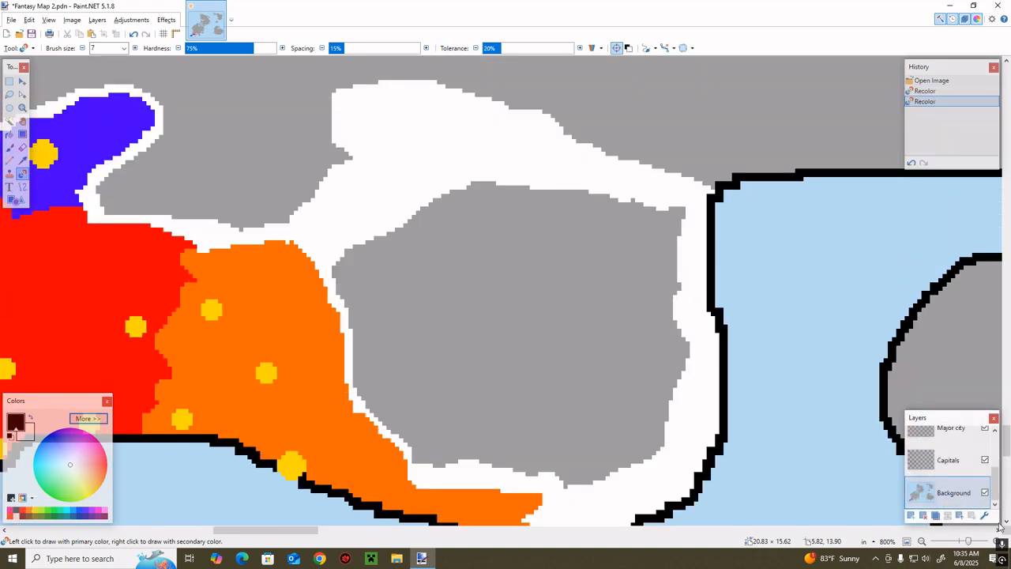
left_click_drag(969, 541, 959, 542)
scroll(852, 516, "up", 3)
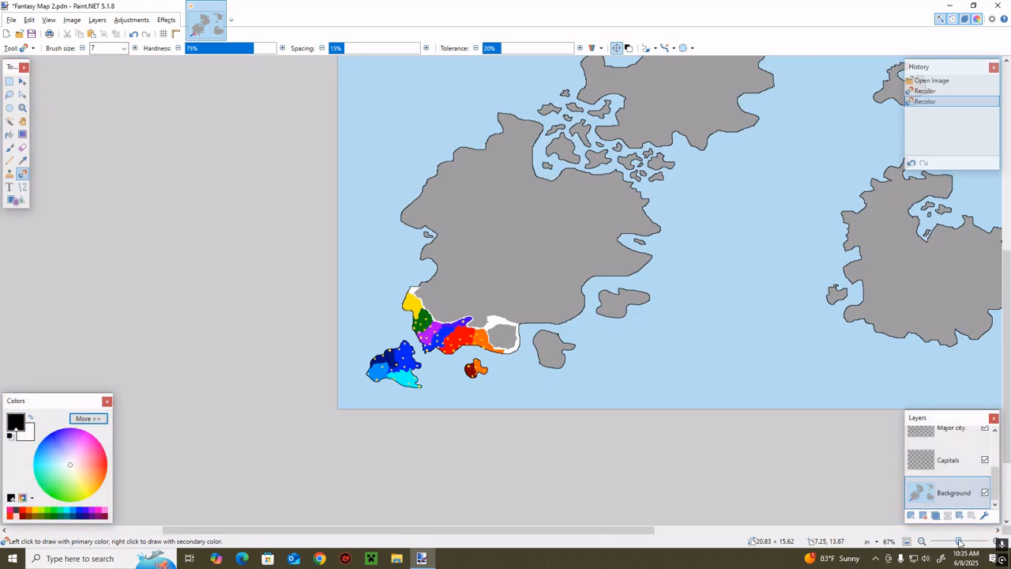
scroll(799, 504, "up", 2)
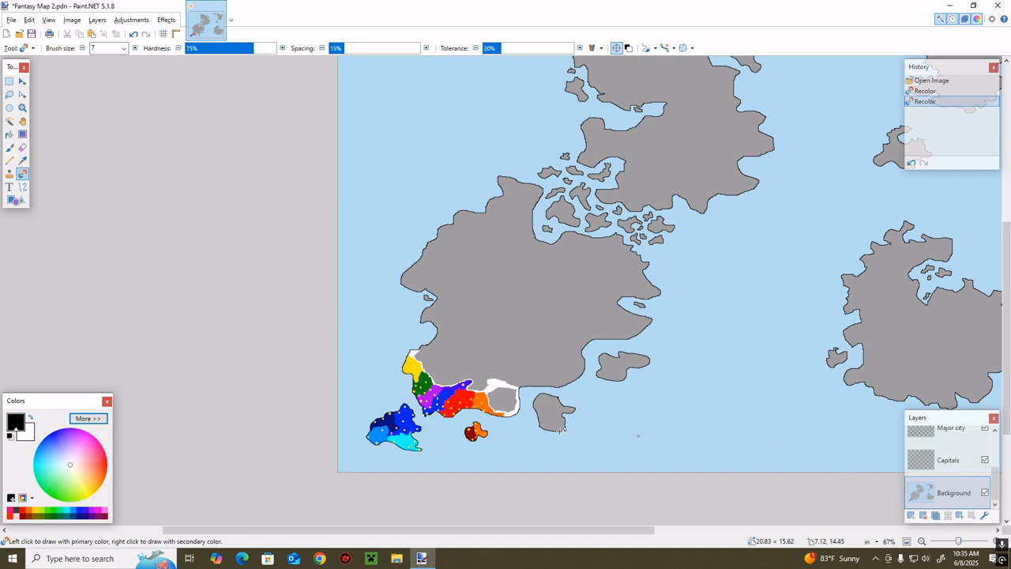
key("z")
left_click_drag(544, 357, 476, 431)
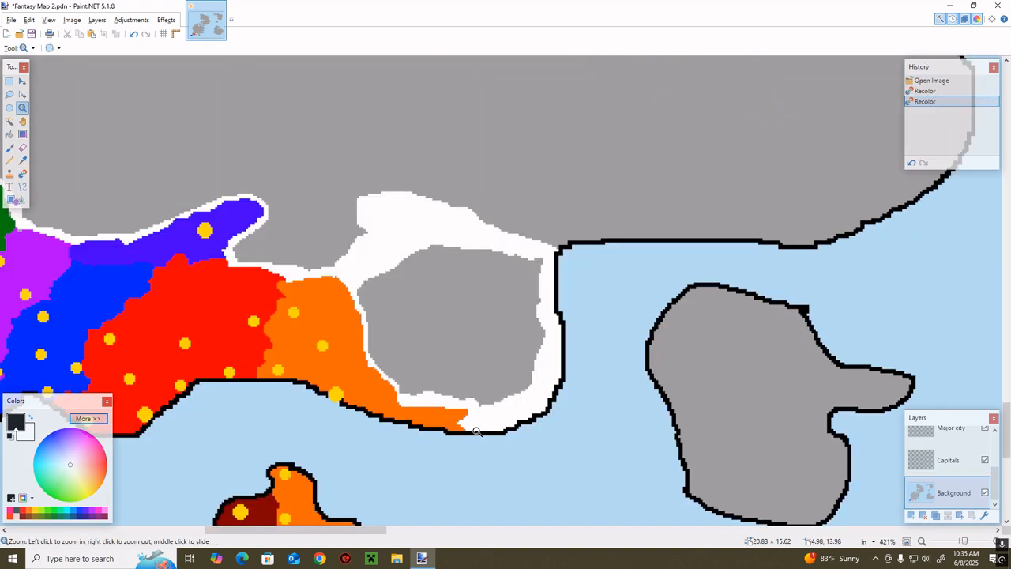
scroll(557, 436, "up", 7)
left_click_drag(329, 530, 407, 529)
left_click(430, 516)
scroll(481, 367, "down", 4)
scroll(482, 367, "down", 2)
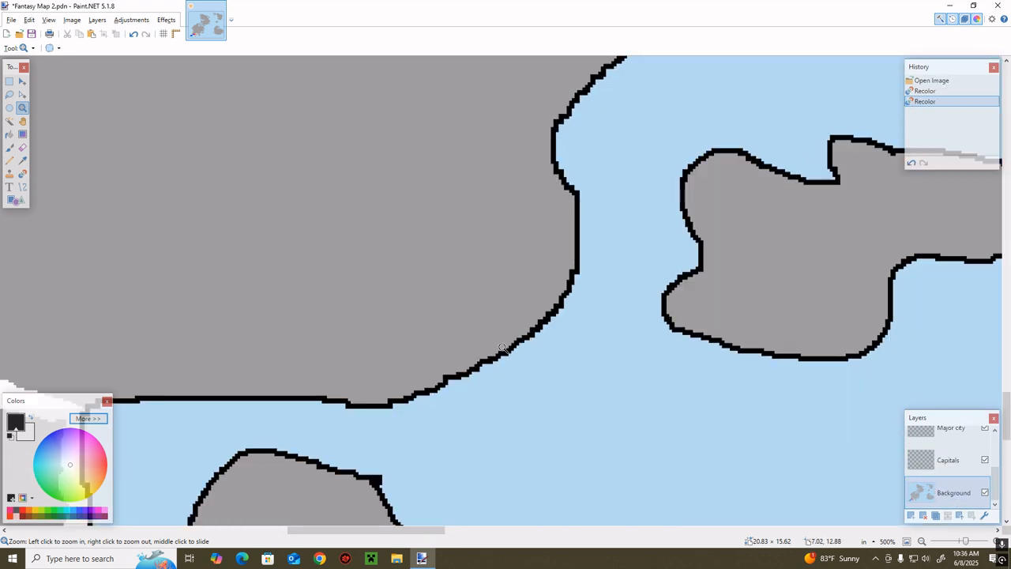
key("b")
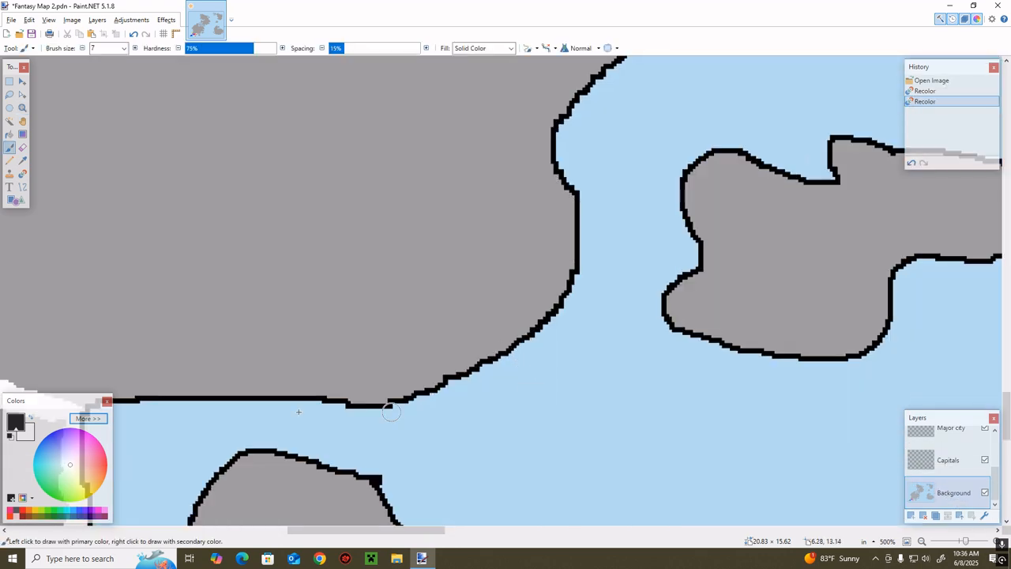
right_click(545, 351)
key("ctrl+z")
key("k")
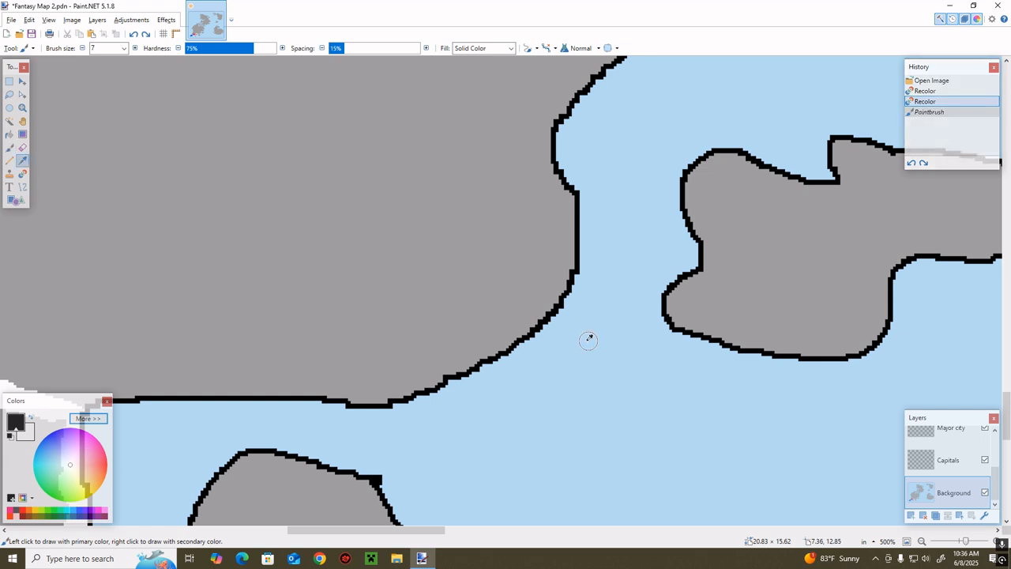
left_click(589, 341)
key("r")
left_click(505, 345)
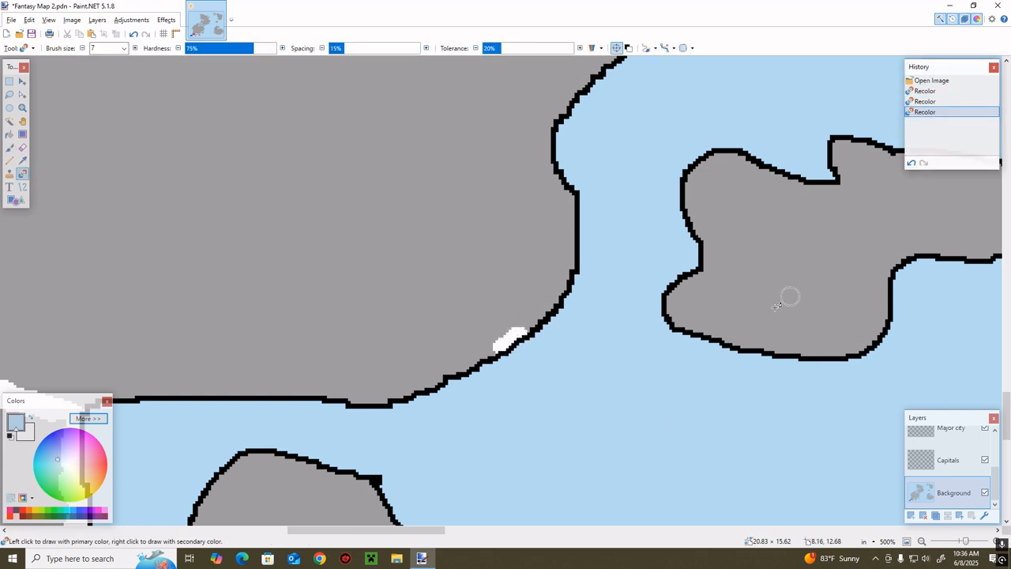
key("ctrl+z")
Sample the orange territory's colour and recolor the white land beside it, extending the orange eastward along the southern coast
left_click_drag(381, 531, 285, 536)
scroll(385, 392, "down", 2)
key("z")
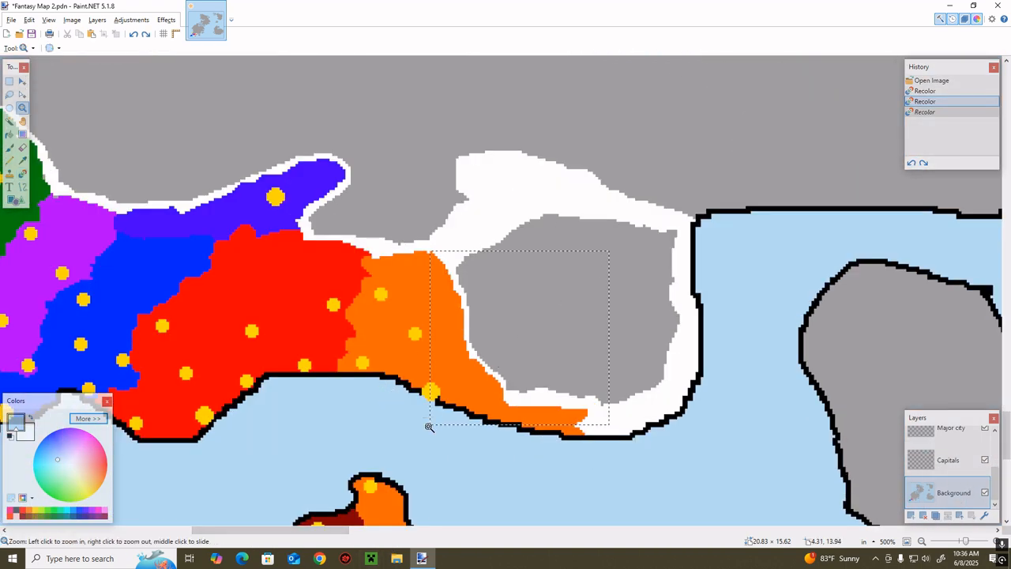
mouse_move(428, 426)
left_mouse_down()
mouse_move(485, 472)
mouse_move(470, 458)
mouse_move(485, 451)
mouse_move(413, 442)
mouse_move(428, 381)
mouse_move(445, 363)
mouse_move(434, 303)
mouse_move(396, 286)
mouse_move(392, 261)
mouse_move(254, 225)
mouse_move(299, 146)
mouse_move(368, 131)
mouse_move(328, 307)
left_mouse_up()
key("k")
left_click(351, 362)
key("r")
mouse_move(506, 448)
left_mouse_down()
mouse_move(553, 439)
mouse_move(638, 449)
mouse_move(649, 480)
mouse_move(605, 482)
mouse_move(575, 465)
left_mouse_up()
Recolor along the orange territory's inland eastern border to push it outward toward the enclosed grey patch
scroll(695, 427, "down", 2)
mouse_move(709, 393)
left_mouse_down()
mouse_move(673, 435)
mouse_move(625, 378)
mouse_move(706, 346)
mouse_move(645, 385)
mouse_move(796, 400)
mouse_move(807, 417)
mouse_move(771, 394)
mouse_move(764, 343)
mouse_move(568, 326)
mouse_move(413, 280)
mouse_move(417, 259)
mouse_move(596, 320)
mouse_move(709, 343)
mouse_move(800, 339)
mouse_move(788, 354)
mouse_move(393, 311)
mouse_move(383, 210)
mouse_move(430, 256)
mouse_move(351, 183)
mouse_move(356, 132)
left_mouse_up()
scroll(364, 387, "up", 3)
mouse_move(370, 396)
left_mouse_down()
mouse_move(390, 423)
mouse_move(372, 400)
mouse_move(335, 239)
mouse_move(402, 441)
mouse_move(454, 507)
left_mouse_up()
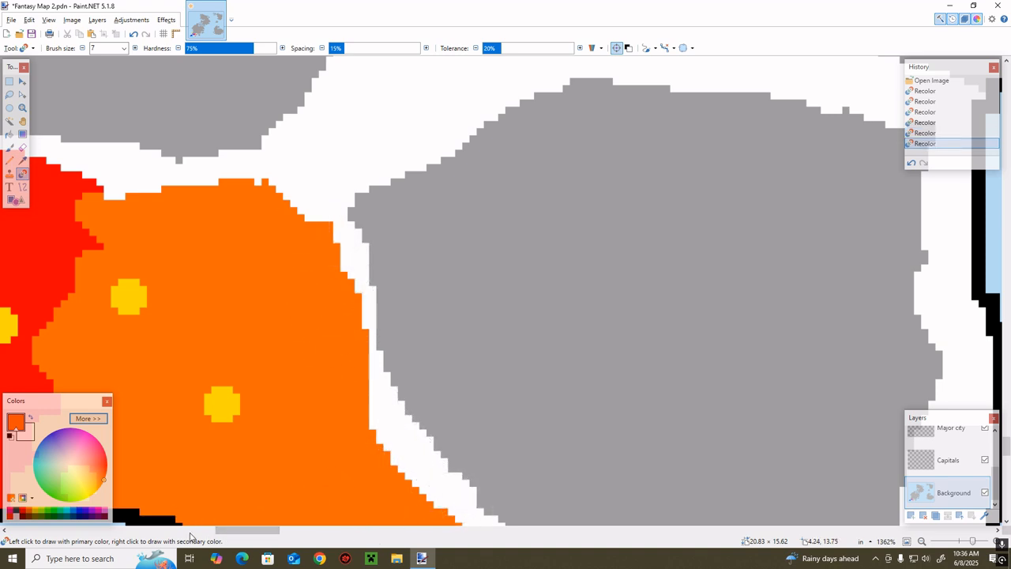
Show the Alliance layer to examine its markers over the coloured territories, and hide it again
left_click(213, 530)
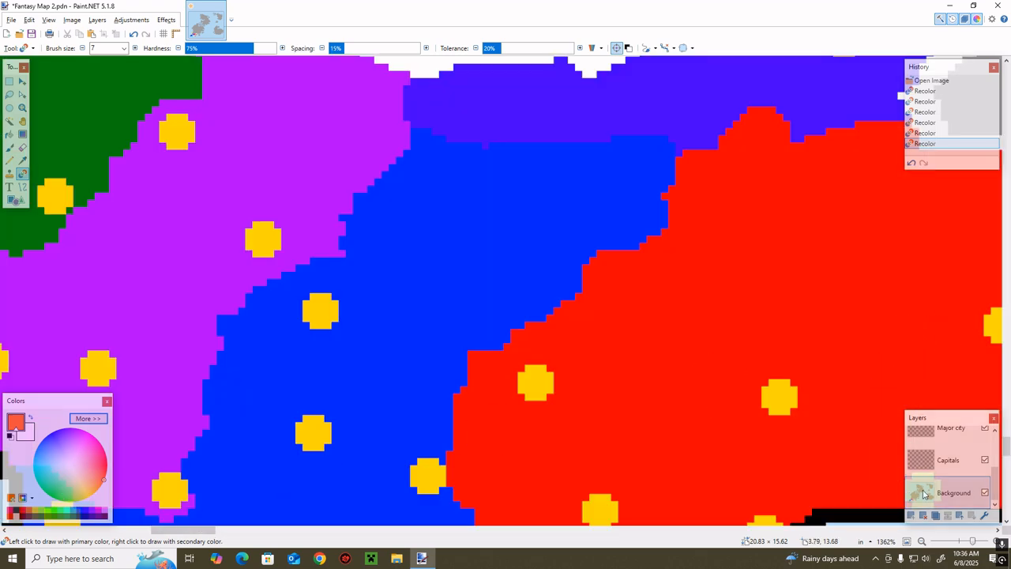
left_click_drag(972, 541, 970, 539)
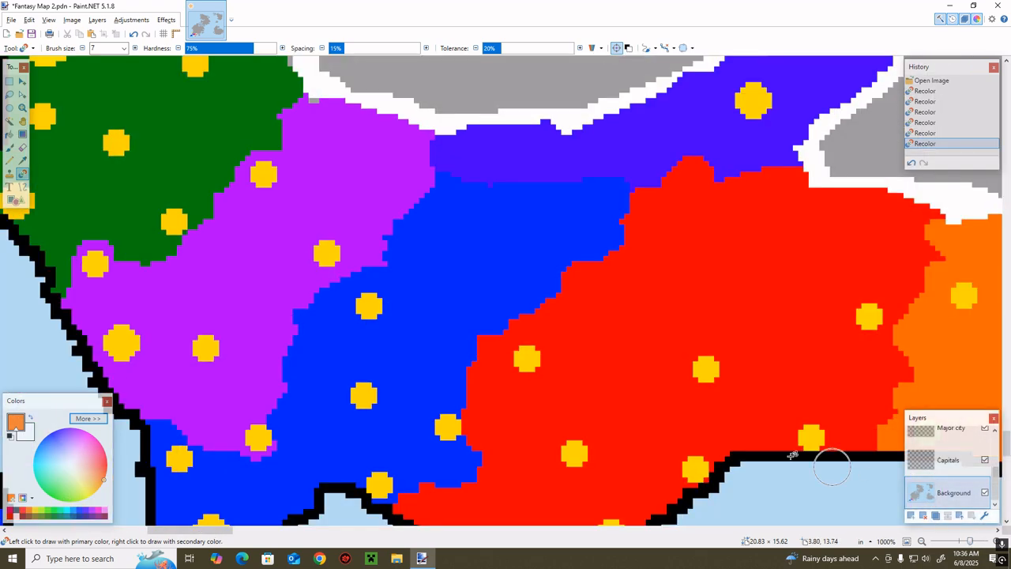
scroll(580, 384, "down", 3)
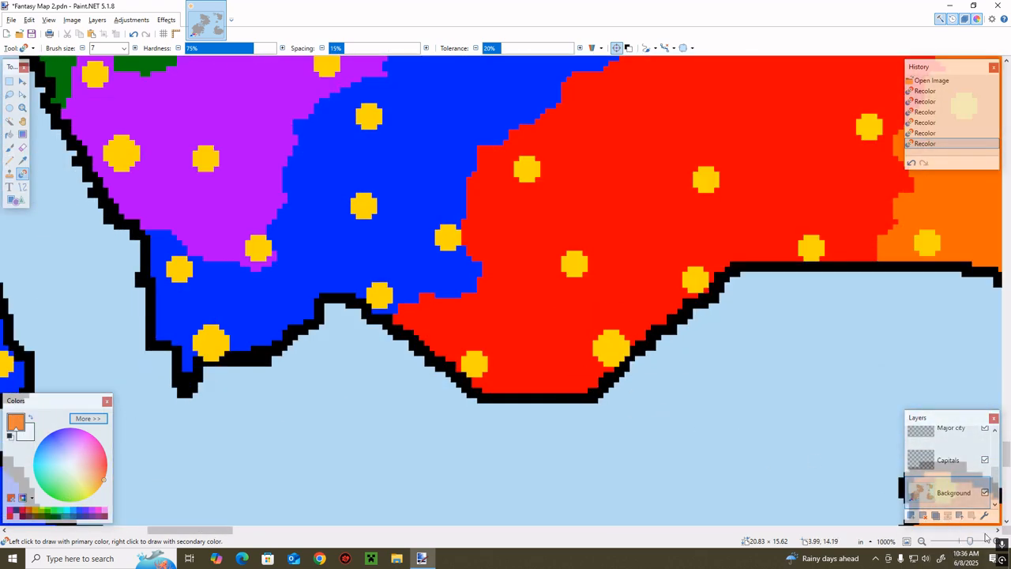
left_click_drag(970, 542, 965, 540)
scroll(954, 483, "up", 2)
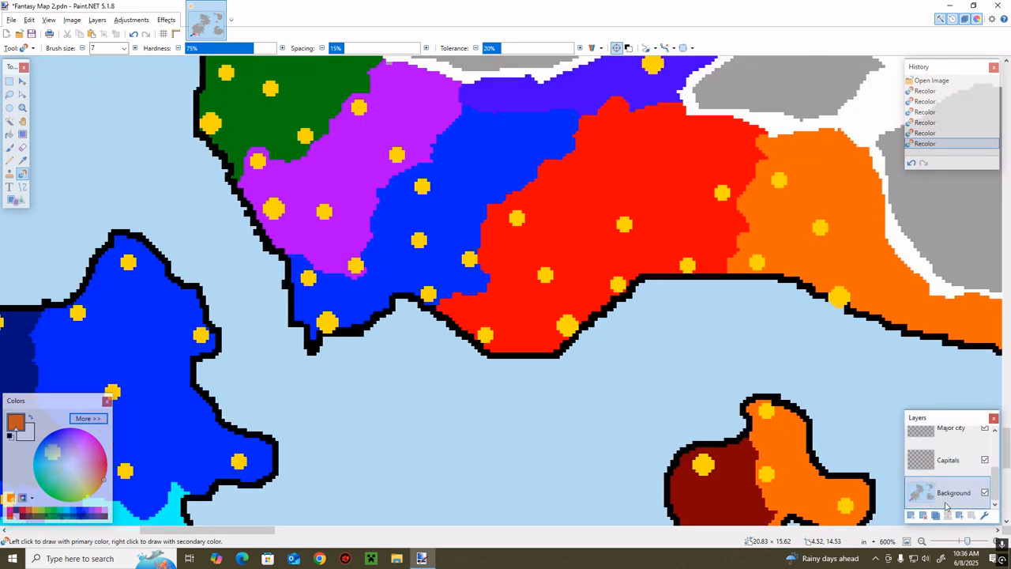
scroll(954, 483, "up", 1)
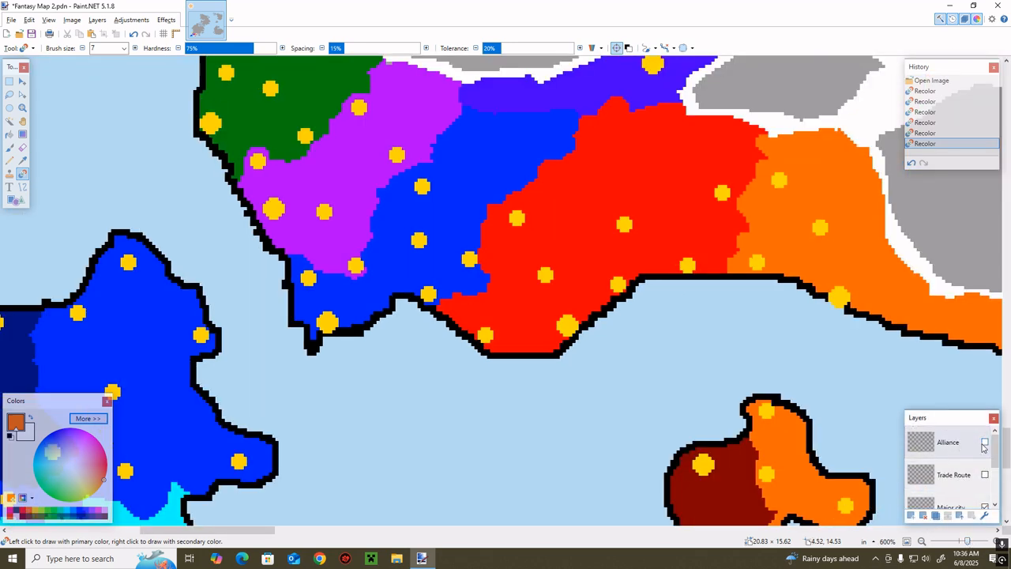
left_click(984, 443)
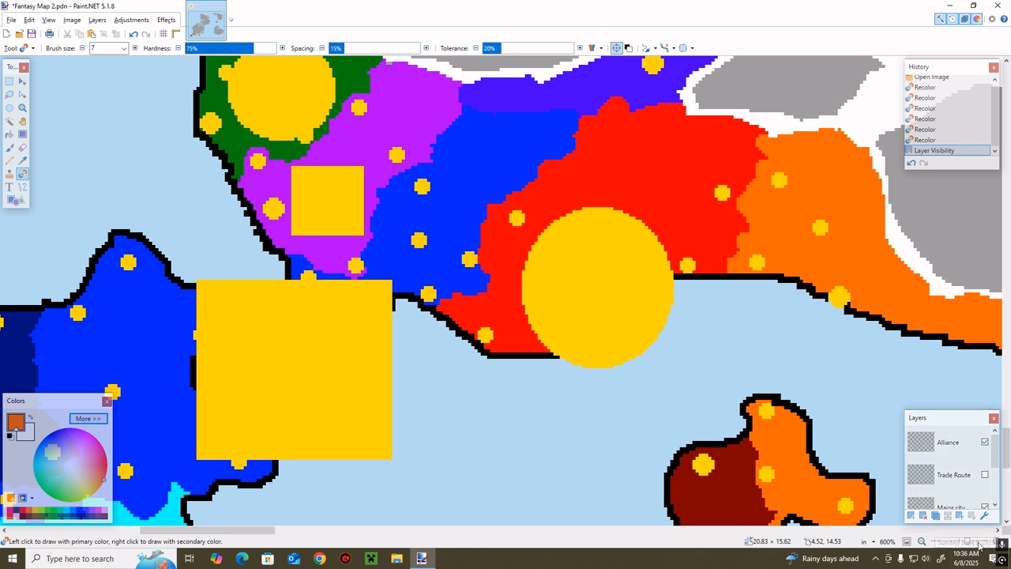
left_click_drag(971, 543, 960, 543)
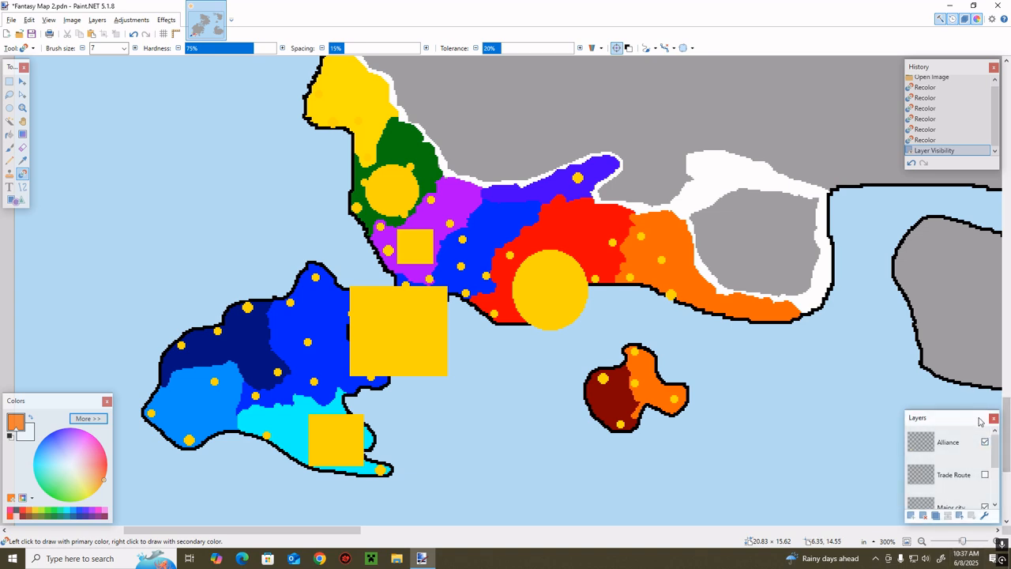
left_click(984, 443)
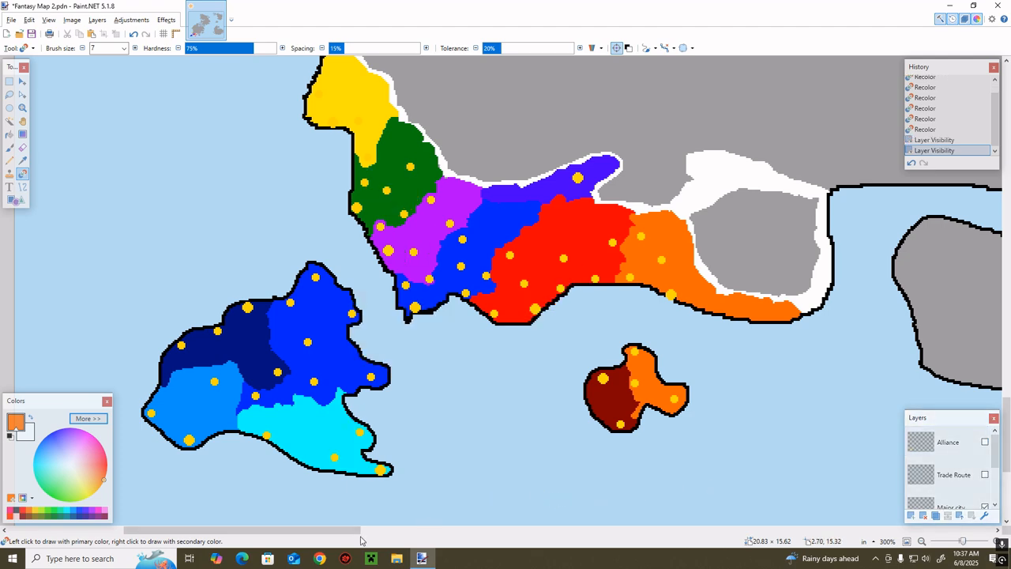
Recolor the light-blue territory's southeastern coastal strip in pale cyan, using the neighbouring cyan with its red value set to 82
left_click_drag(360, 535, 309, 535)
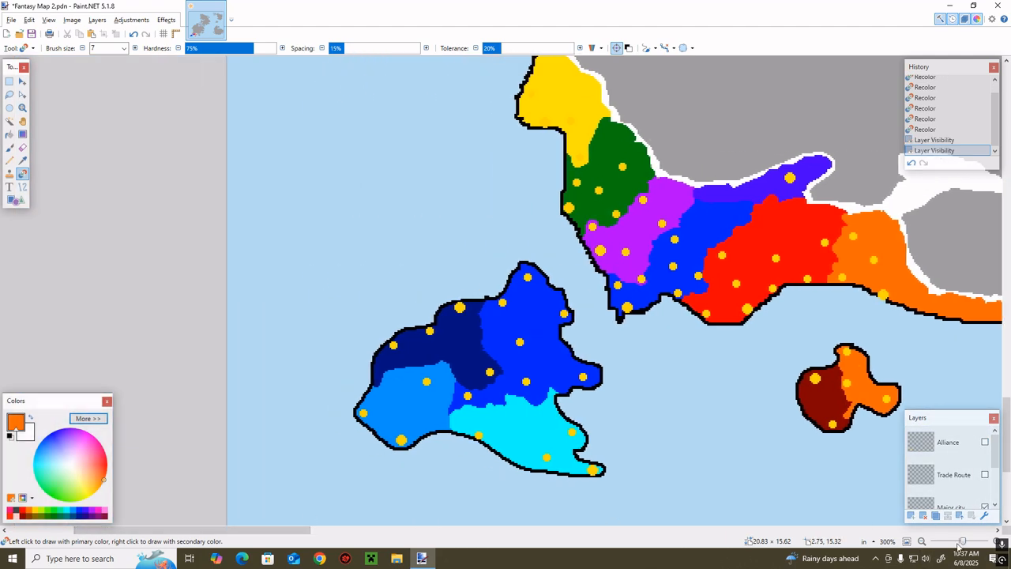
left_click_drag(963, 542, 970, 541)
scroll(506, 527, "right", 2)
scroll(424, 523, "down", 4)
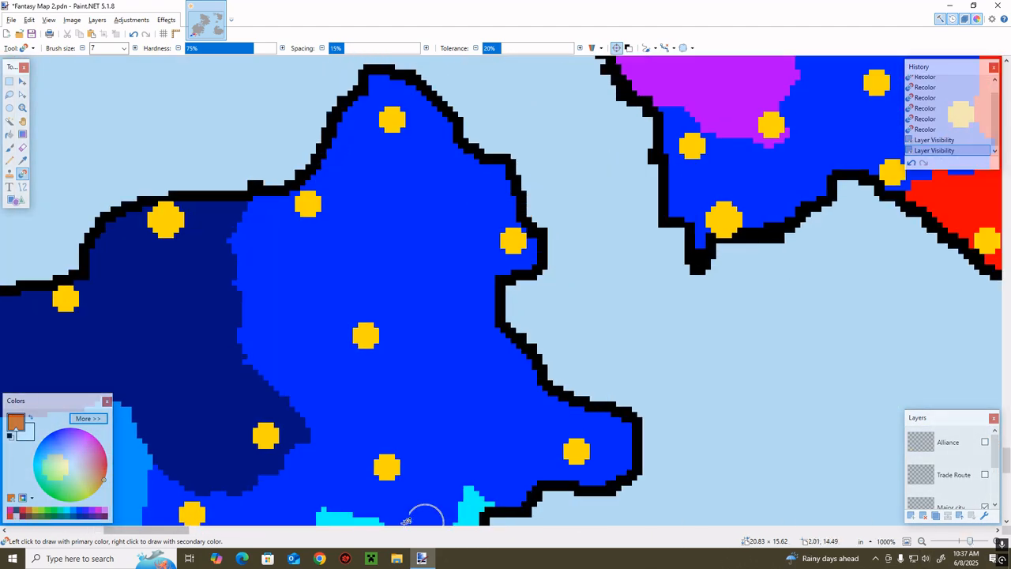
left_click_drag(168, 533, 125, 531)
scroll(196, 442, "down", 2)
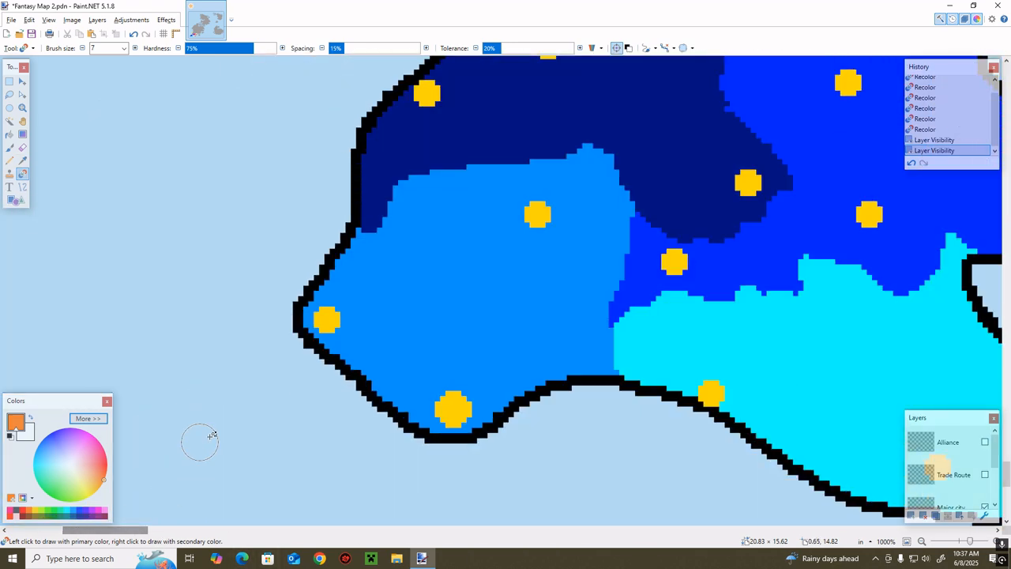
key("k")
left_click(652, 327)
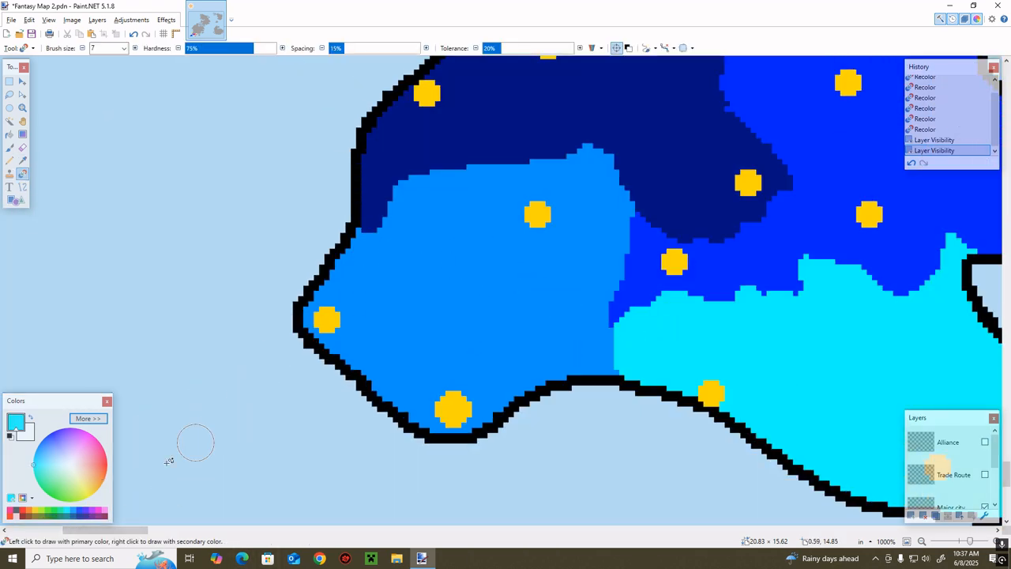
left_click(88, 418)
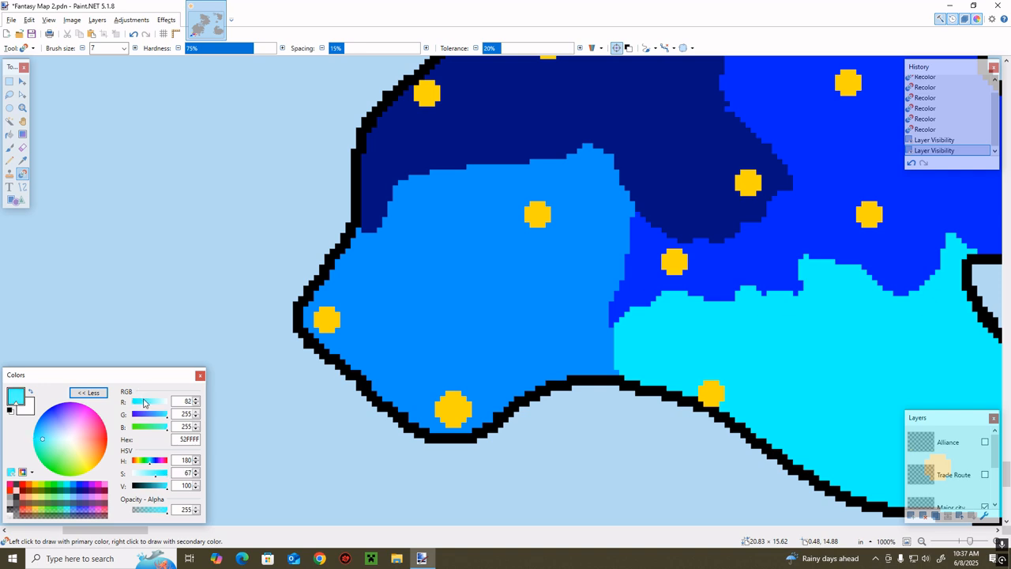
left_click(94, 393)
mouse_move(625, 356)
left_mouse_down()
mouse_move(593, 348)
mouse_move(627, 349)
mouse_move(549, 364)
mouse_move(560, 398)
mouse_move(583, 371)
mouse_move(541, 380)
left_mouse_up()
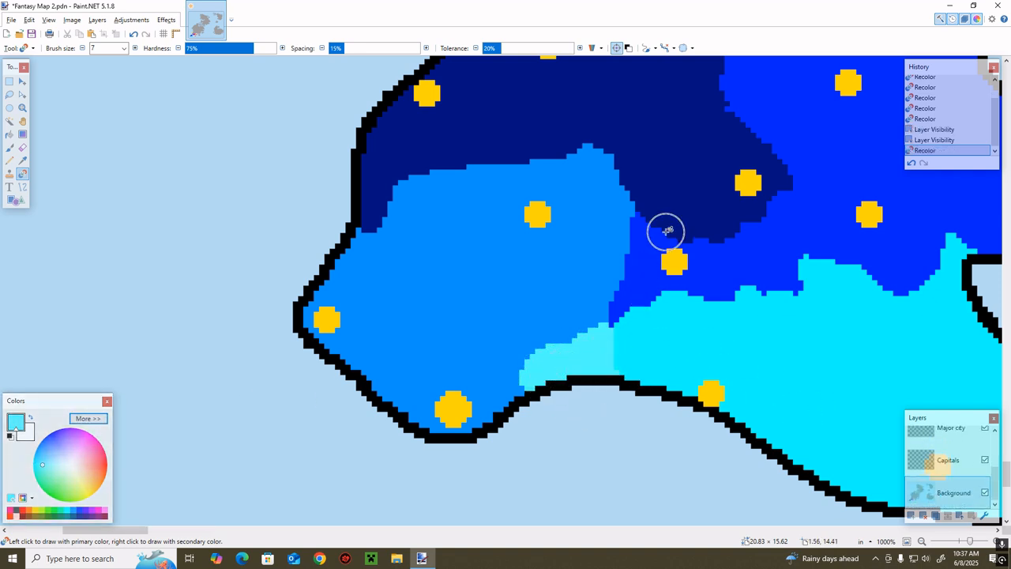
Sample the royal-blue territory's colour, raise its green value, and recolor the light-blue territory's northeastern part around the inland city marker in that mid-blue
key("k")
left_click(655, 250)
left_click(96, 417)
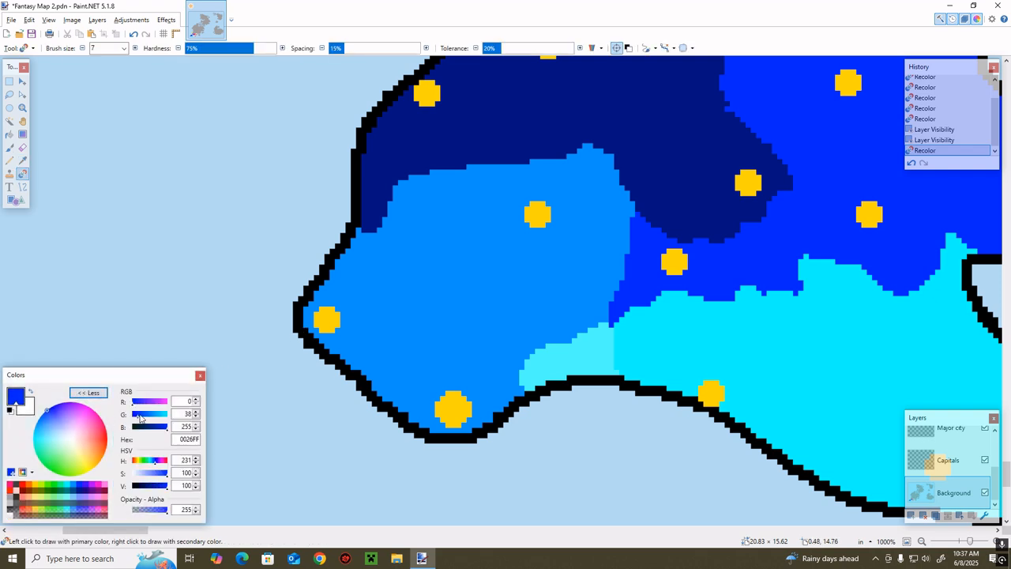
left_click_drag(140, 418, 148, 418)
left_click(92, 399)
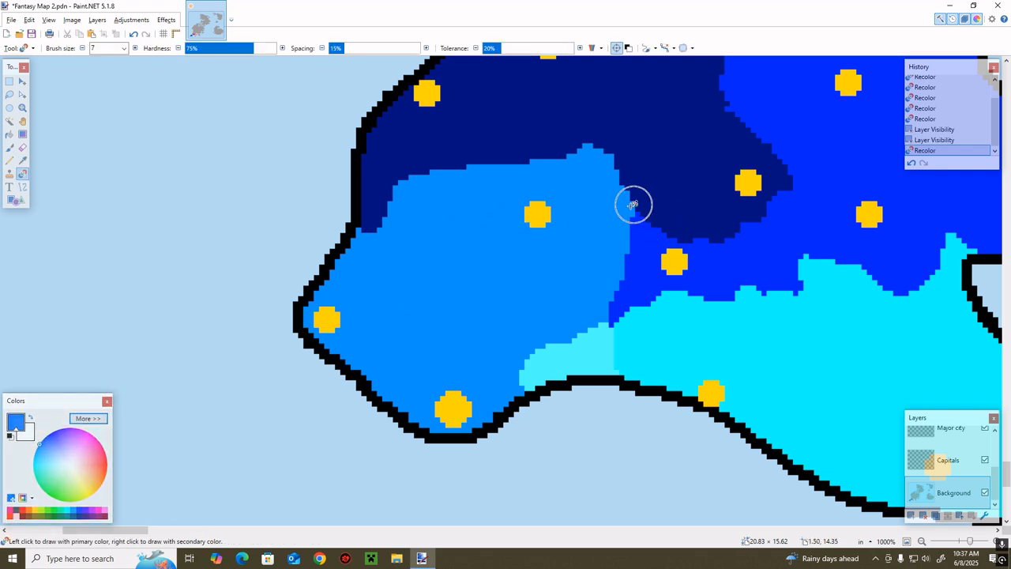
mouse_move(634, 203)
left_mouse_down()
mouse_move(607, 224)
mouse_move(633, 205)
mouse_move(604, 221)
mouse_move(595, 205)
mouse_move(623, 200)
mouse_move(571, 173)
mouse_move(575, 158)
mouse_move(636, 227)
mouse_move(601, 185)
mouse_move(627, 252)
mouse_move(605, 299)
mouse_move(621, 310)
mouse_move(588, 312)
mouse_move(581, 262)
mouse_move(608, 314)
mouse_move(555, 310)
mouse_move(590, 224)
left_mouse_up()
left_click_drag(969, 541, 967, 541)
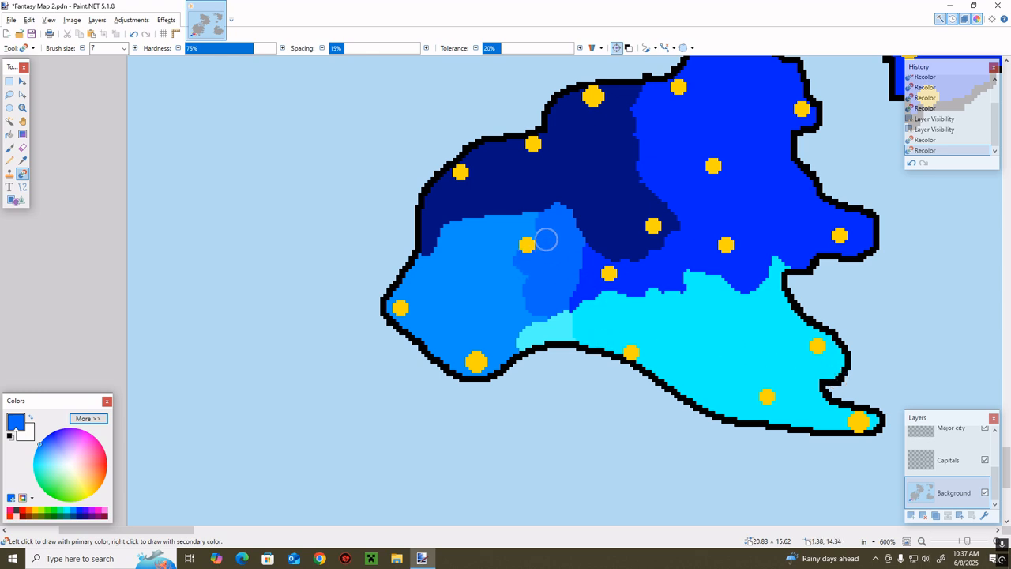
mouse_move(546, 238)
left_mouse_down()
mouse_move(514, 249)
mouse_move(546, 221)
mouse_move(512, 224)
mouse_move(522, 246)
mouse_move(501, 237)
mouse_move(539, 259)
mouse_move(484, 235)
mouse_move(519, 218)
mouse_move(494, 232)
mouse_move(538, 262)
left_mouse_up()
Sample the navy territory's colour, raise its green value, and recolor the light-blue territory's northwestern coast in that dark teal-blue
key("k")
left_click(439, 202)
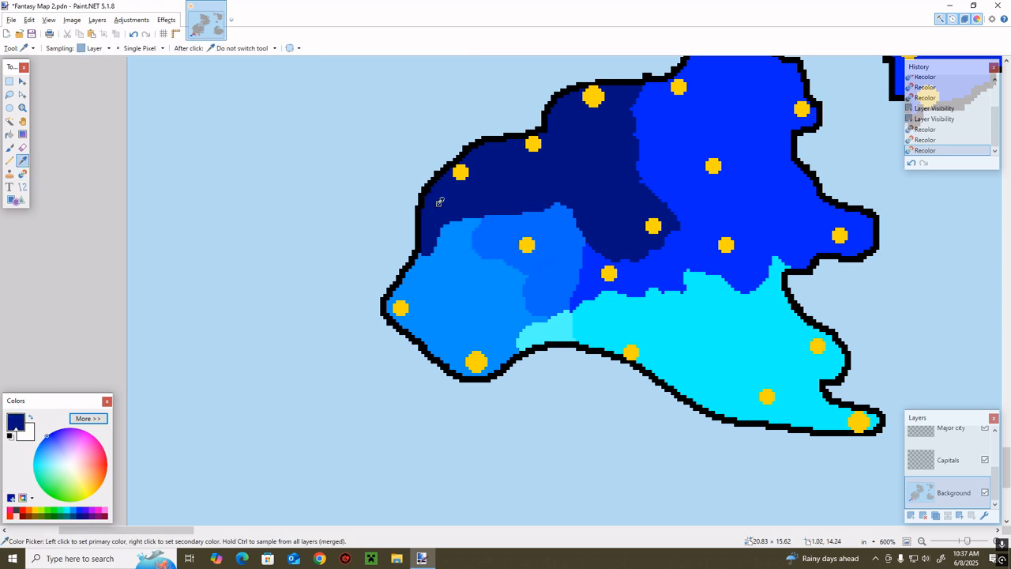
key("r")
left_click(105, 419)
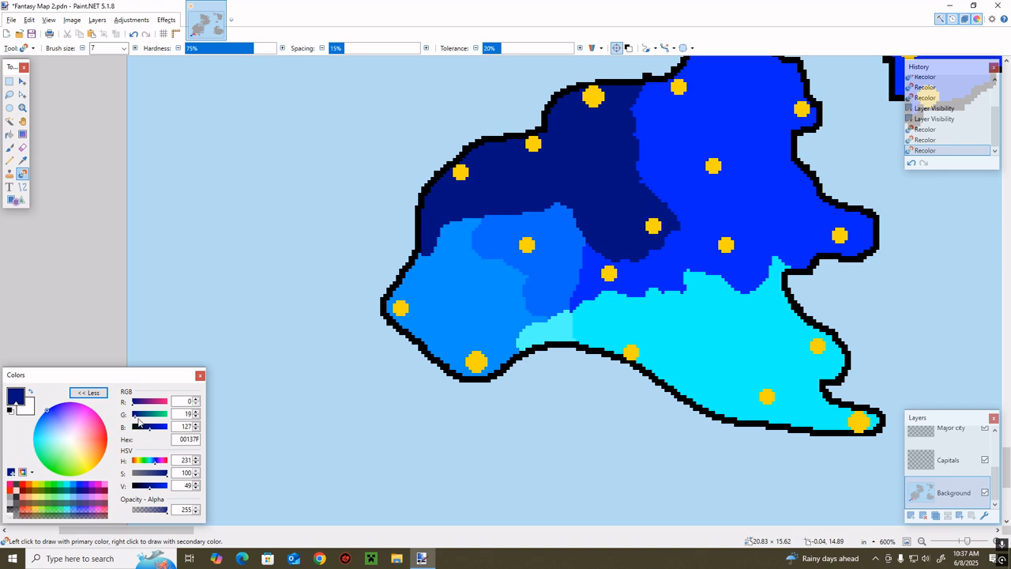
left_click_drag(139, 421, 150, 414)
left_click(88, 392)
mouse_move(452, 248)
left_mouse_down()
mouse_move(482, 221)
mouse_move(412, 265)
left_mouse_up()
mouse_move(470, 238)
left_mouse_down()
mouse_move(421, 270)
mouse_move(420, 292)
mouse_move(397, 320)
mouse_move(434, 265)
mouse_move(390, 326)
mouse_move(448, 273)
left_mouse_up()
Extend the pale cyan westward along the southern coast around the large city marker, and the dark teal-blue southeastward into the light-blue land
key("k")
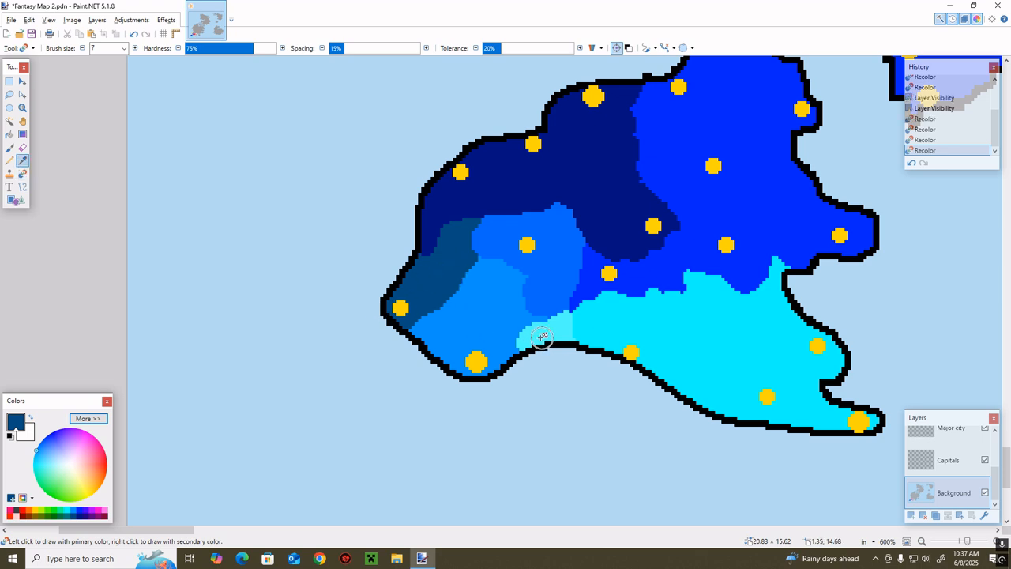
left_click(527, 333)
mouse_move(536, 320)
left_mouse_down()
mouse_move(508, 328)
mouse_move(506, 361)
mouse_move(495, 337)
mouse_move(483, 367)
mouse_move(480, 346)
mouse_move(459, 340)
mouse_move(430, 344)
left_mouse_up()
key("k")
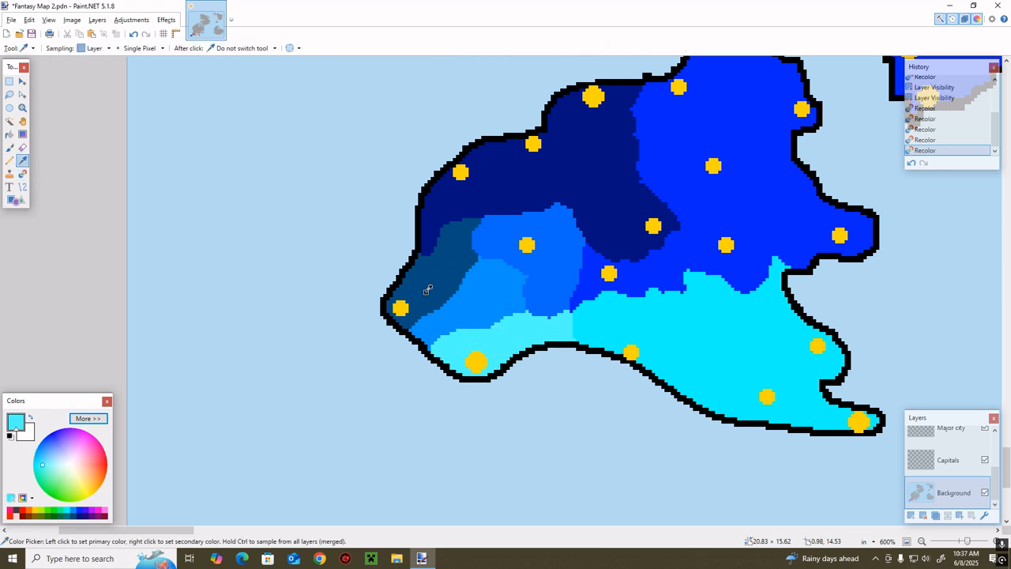
key("r")
mouse_move(444, 300)
left_mouse_down()
mouse_move(468, 319)
mouse_move(393, 351)
mouse_move(440, 385)
left_mouse_up()
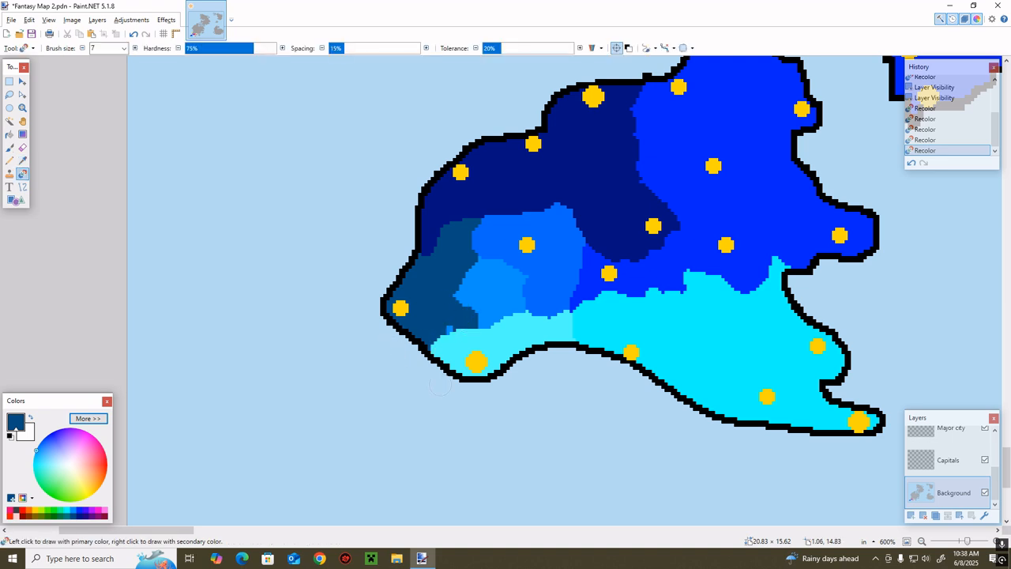
Sample the mid-blue and recolor the remaining light-blue patch between the dark teal-blue and pale cyan areas
key("k")
left_click(542, 277)
key("r")
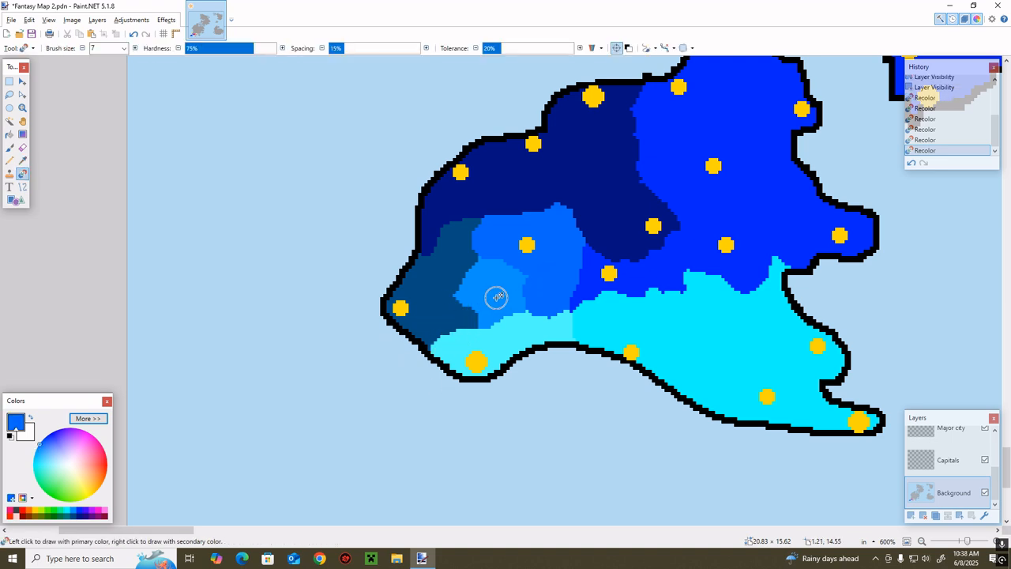
mouse_move(492, 293)
left_mouse_down()
mouse_move(482, 322)
mouse_move(461, 304)
mouse_move(487, 272)
mouse_move(470, 337)
left_mouse_up()
Sample the bright cyan and recolor the eastern part of the pale cyan coastal strip, leaving pale cyan around the large city marker
key("z")
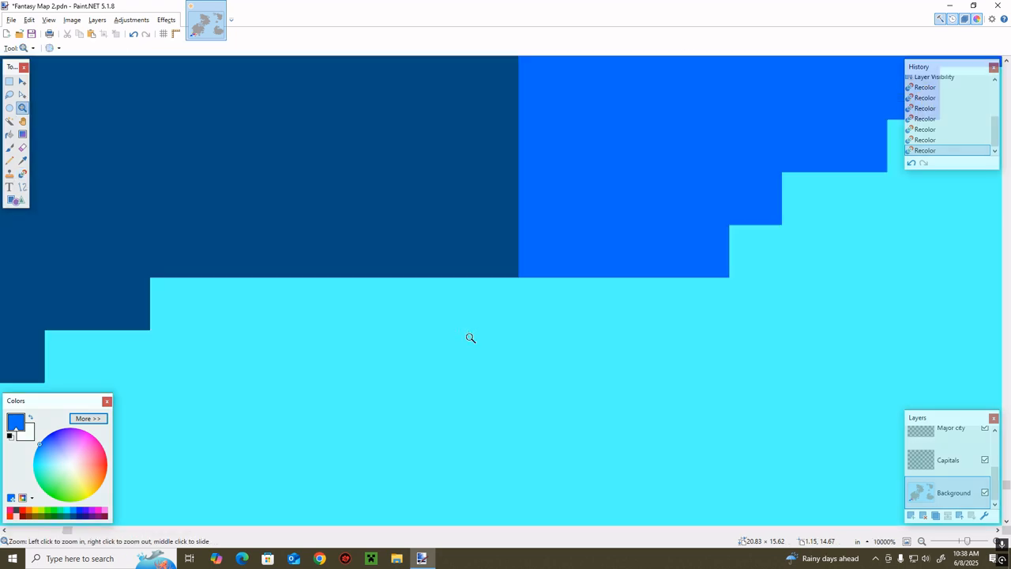
left_click(966, 542)
left_click_drag(966, 542, 969, 542)
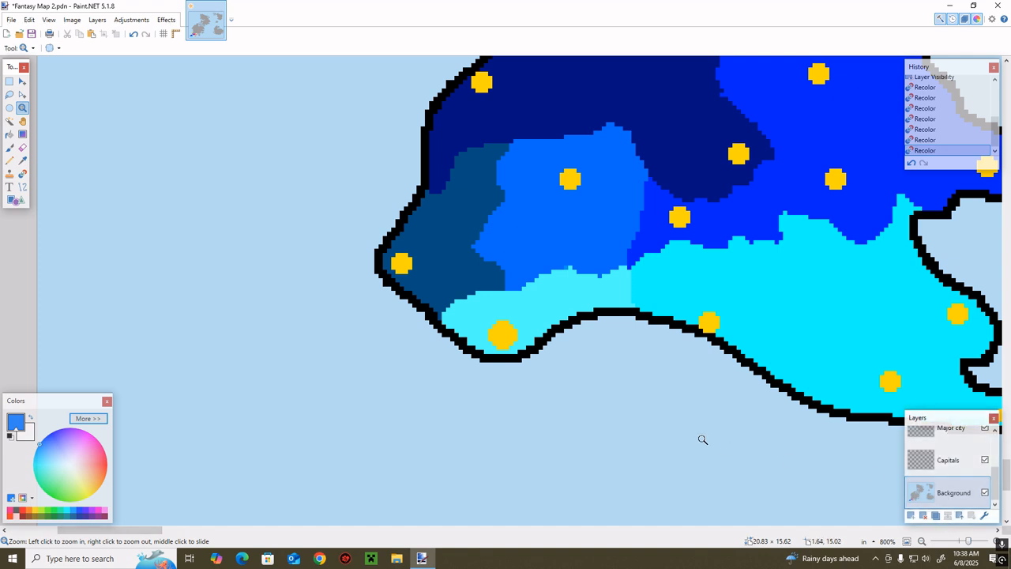
key("k")
left_click(661, 293)
key("r")
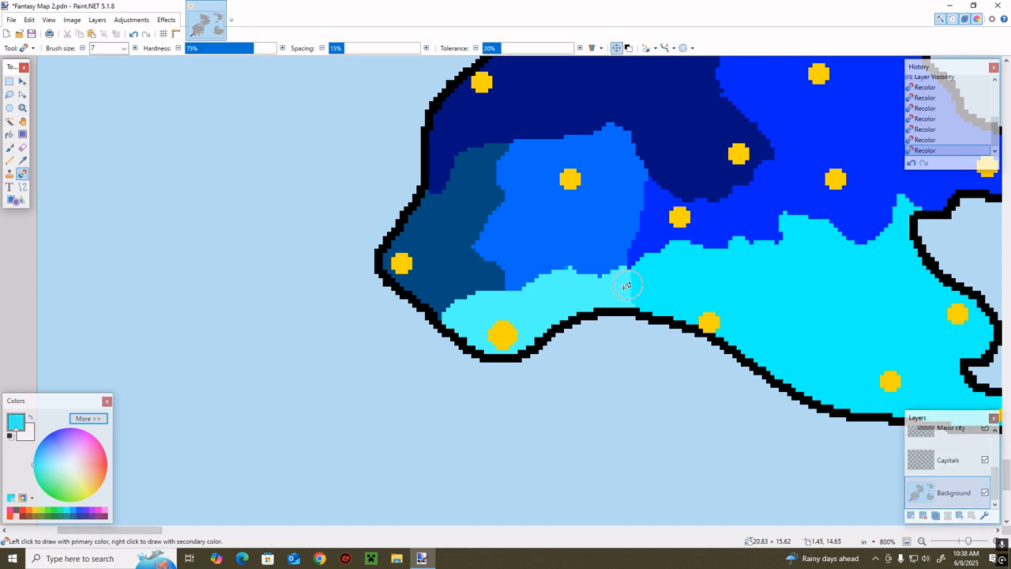
mouse_move(622, 276)
left_mouse_down()
mouse_move(606, 299)
mouse_move(594, 272)
mouse_move(615, 302)
mouse_move(555, 320)
mouse_move(555, 269)
mouse_move(594, 303)
left_mouse_up()
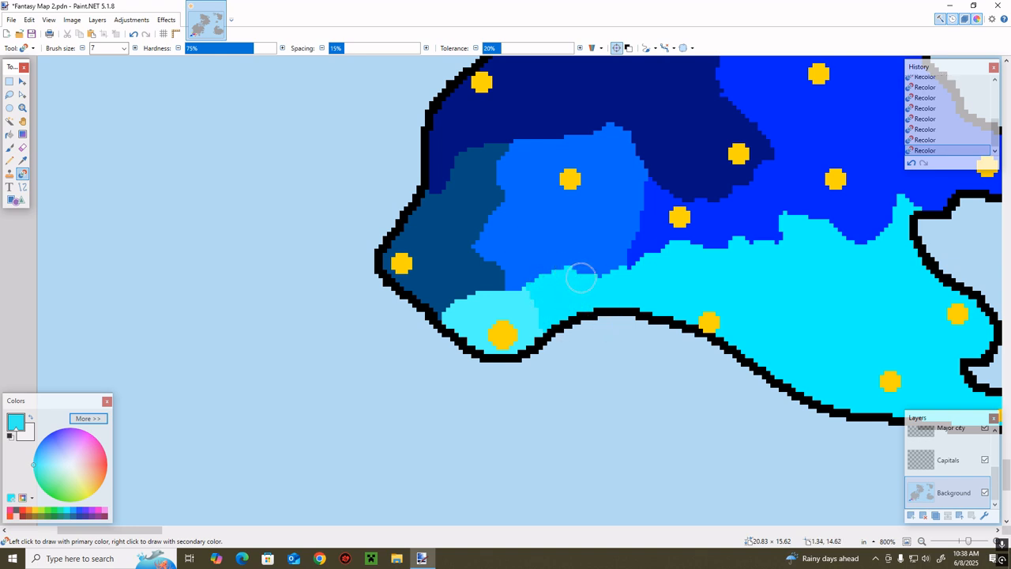
Sample the royal blue and recolor the mid-blue territory's eastern side, pushing the border west to just below the inland city marker
key("k")
left_click(644, 219)
key("r")
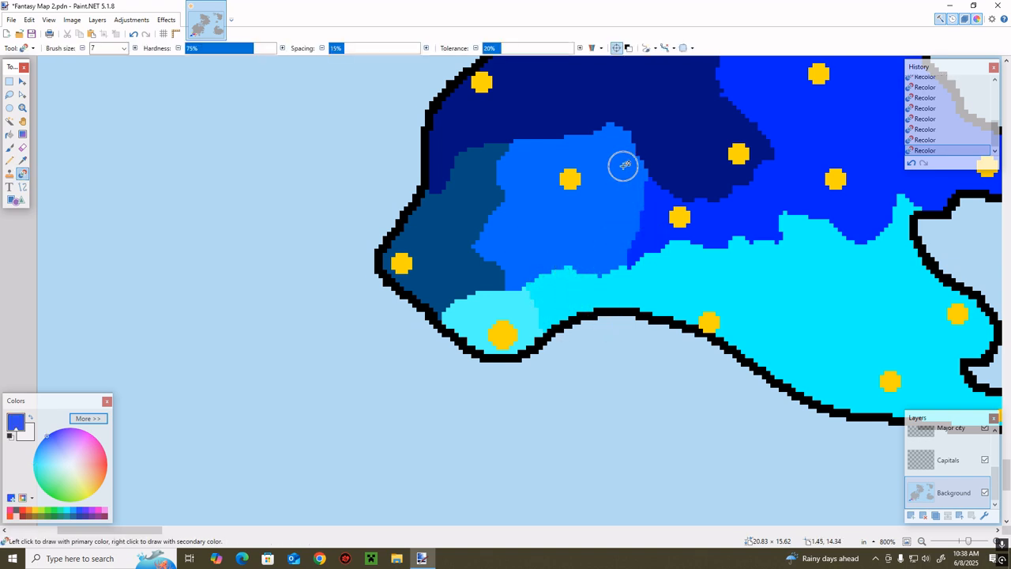
mouse_move(632, 176)
left_mouse_down()
mouse_move(610, 201)
mouse_move(625, 238)
mouse_move(583, 250)
mouse_move(598, 226)
left_mouse_up()
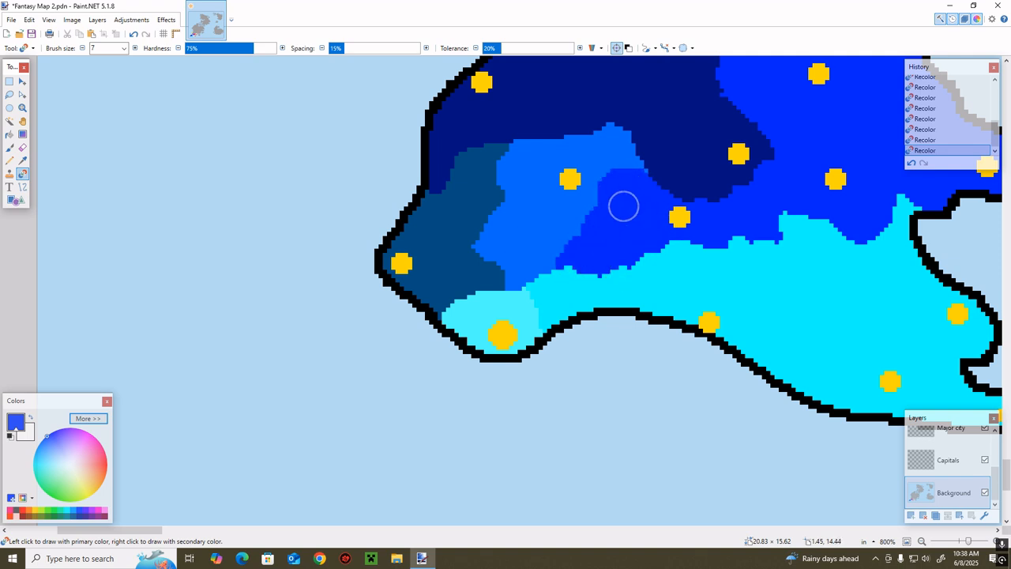
mouse_move(653, 176)
left_mouse_down()
mouse_move(604, 188)
mouse_move(584, 218)
mouse_move(627, 259)
left_mouse_up()
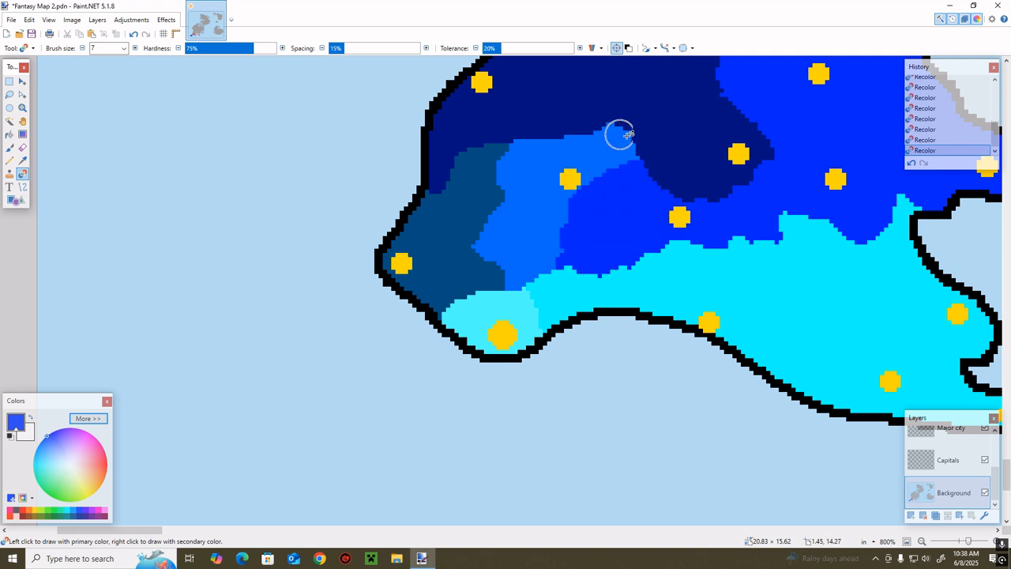
Sample the navy and recolor the northern edge of the mid-blue and dark teal-blue areas, moving the navy border south to the inland city marker
key("l")
key("r")
mouse_move(479, 171)
left_mouse_down()
mouse_move(493, 150)
mouse_move(467, 181)
mouse_move(438, 180)
mouse_move(516, 165)
mouse_move(469, 154)
mouse_move(514, 155)
mouse_move(550, 137)
mouse_move(655, 150)
mouse_move(562, 152)
mouse_move(615, 162)
mouse_move(578, 175)
mouse_move(489, 177)
left_mouse_up()
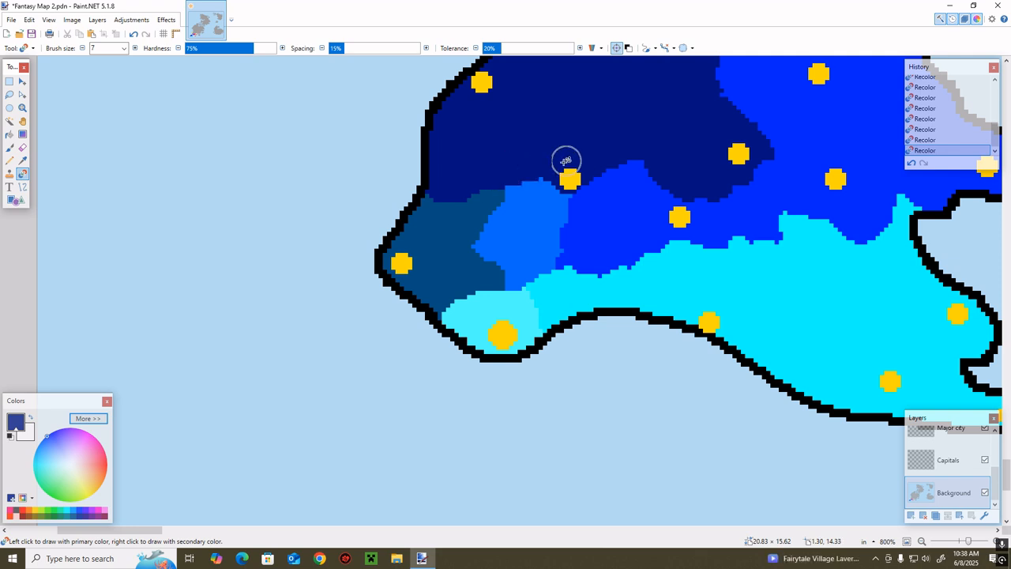
Recolor the whole dark teal-blue western area in the neighbouring mid-blue
scroll(582, 233, "up", 3)
key("k")
left_click(621, 345)
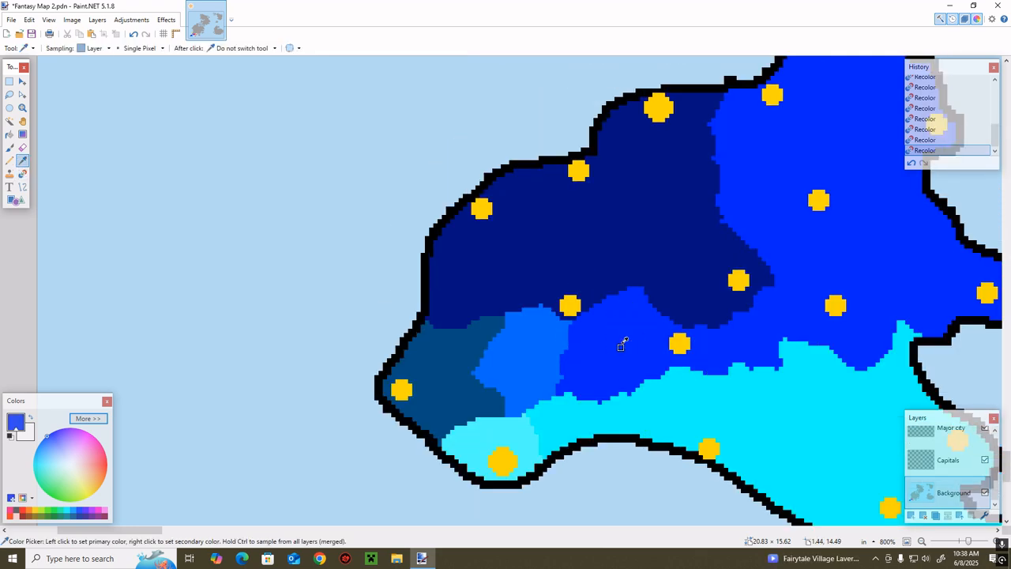
key("r")
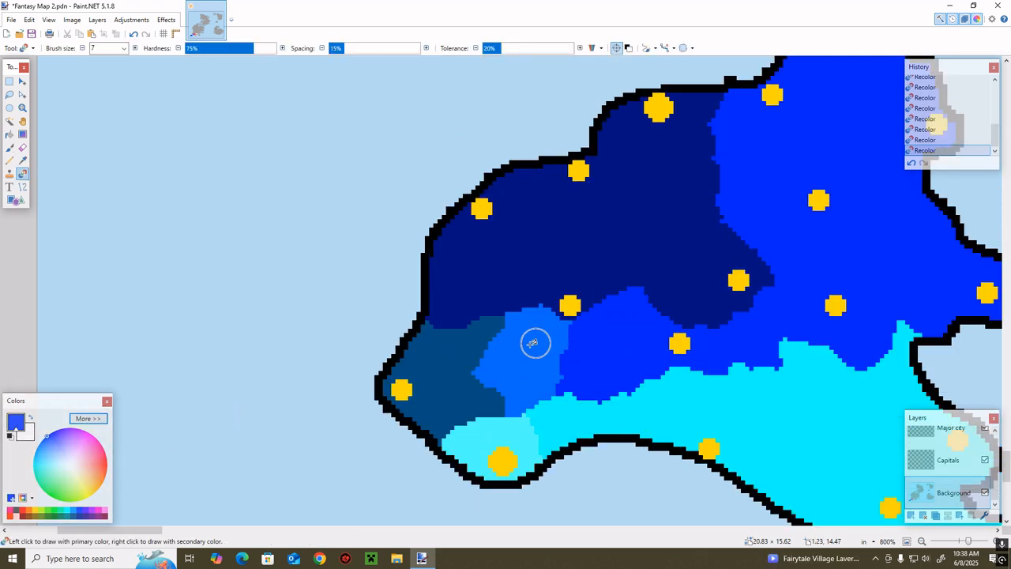
mouse_move(503, 355)
left_mouse_down()
mouse_move(439, 365)
mouse_move(518, 323)
mouse_move(448, 360)
mouse_move(478, 411)
left_mouse_up()
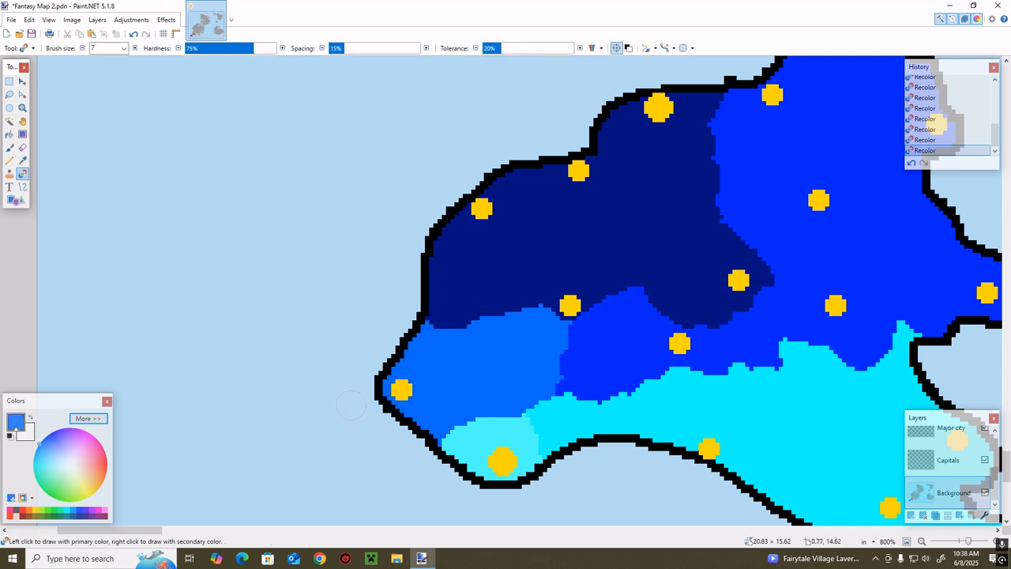
Try to paint beneath the inland city marker with the Paintbrush at size 5, and undo the stroke
key("b")
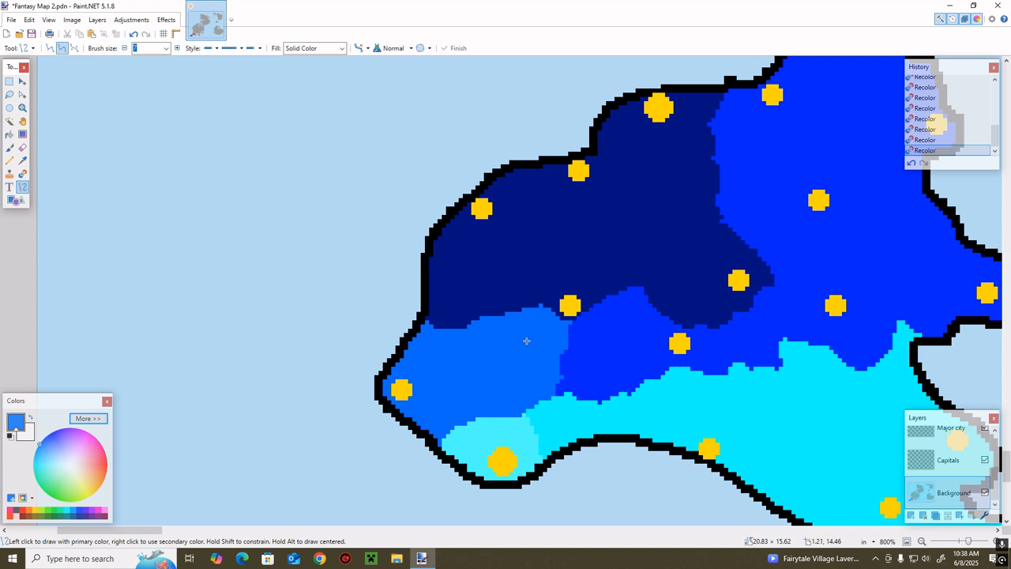
left_click(83, 48)
left_click(83, 48)
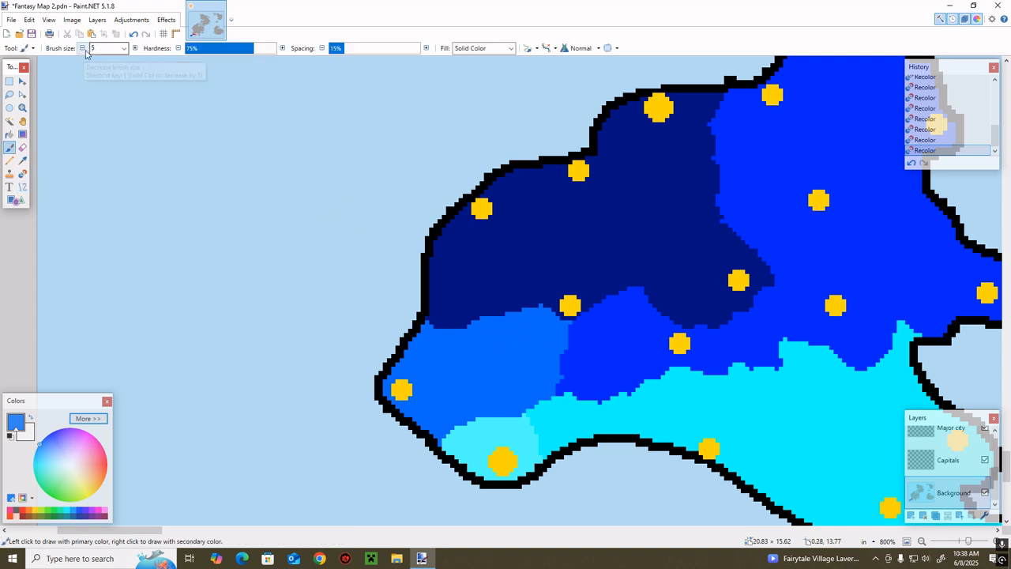
left_click(563, 326)
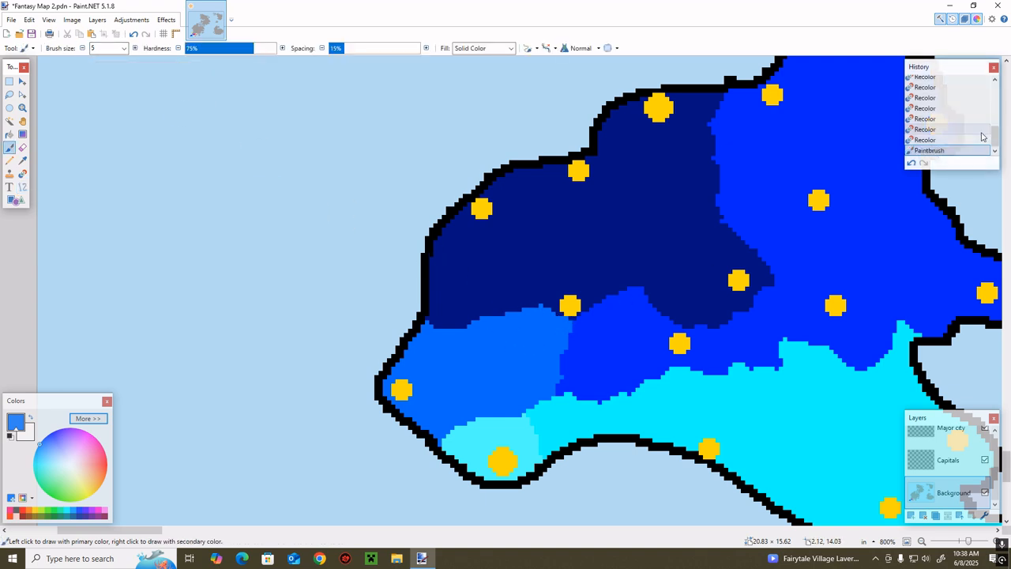
key("ctrl+z")
Sample the royal blue, try to recolor a strip along the mid-blue territory's northern border, and undo the stroke
key("k")
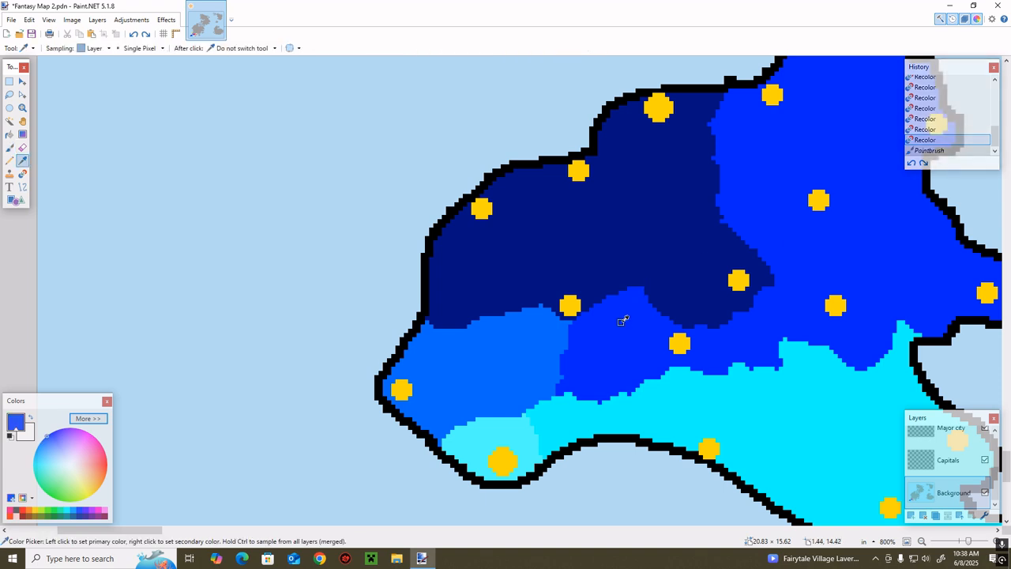
key("r")
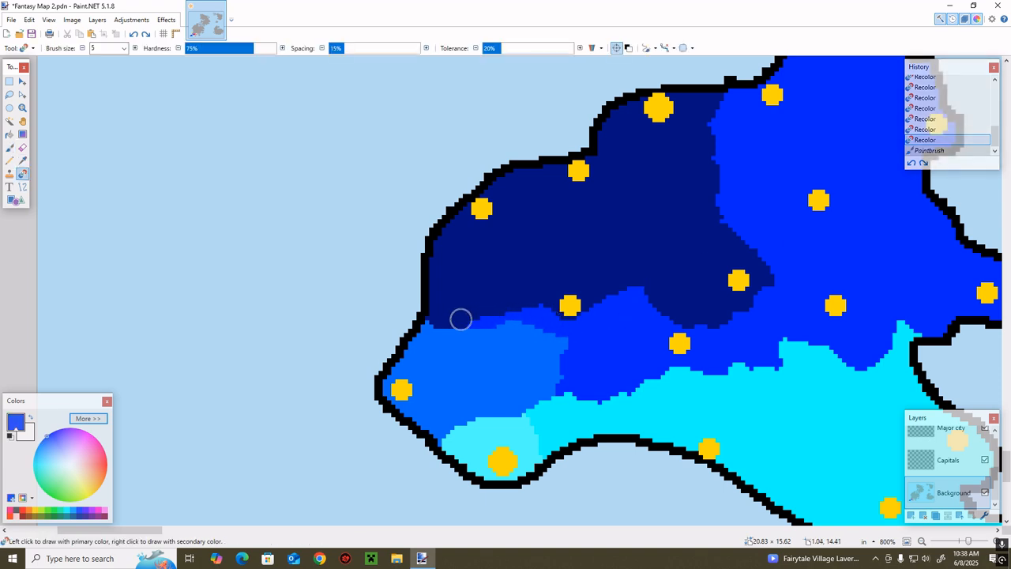
left_click_drag(460, 319, 429, 322)
left_click(911, 163)
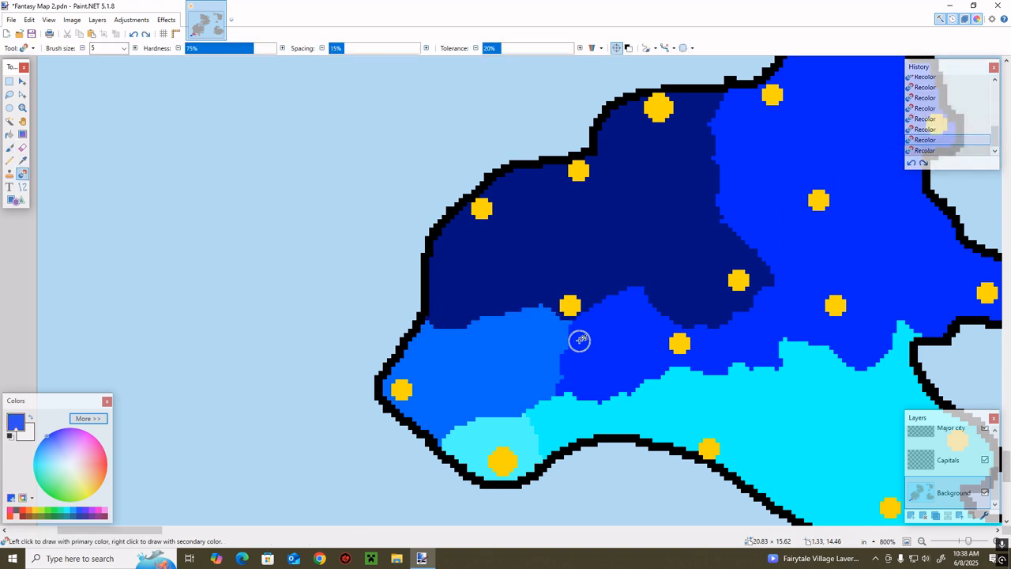
Try to trace the mid-blue territory's northern border and western coast in royal blue with the Pencil, and undo it
key("p")
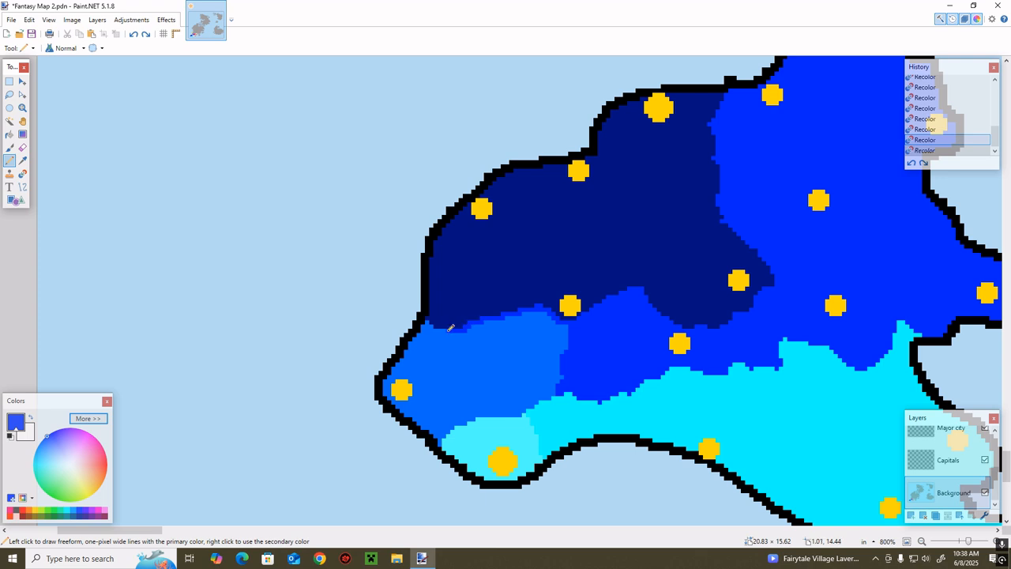
left_click(403, 353)
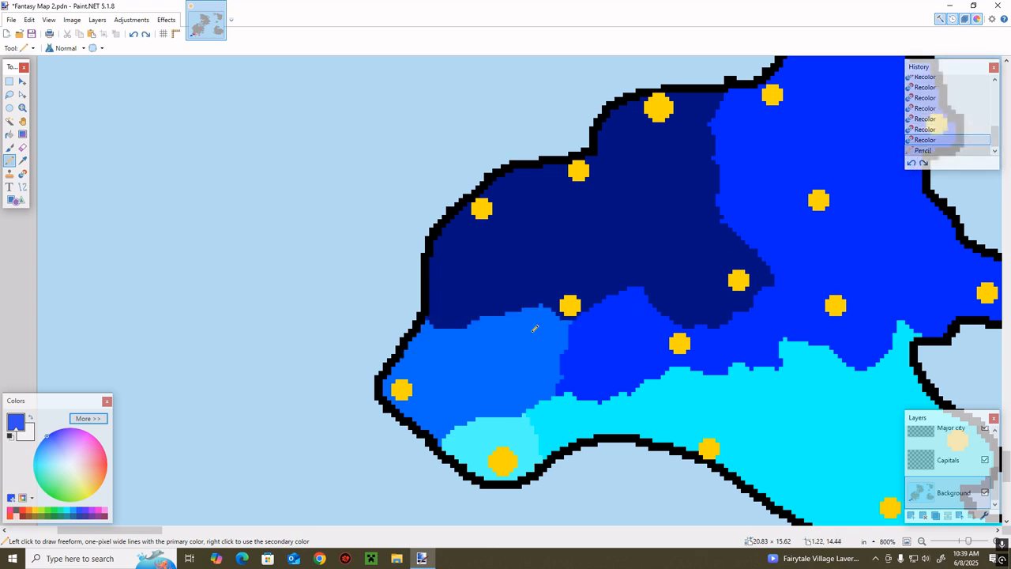
Try to recolor a royal-blue band around the mid-blue territory's edges with the size 5 brush, and undo it
scroll(534, 328, "down", 2)
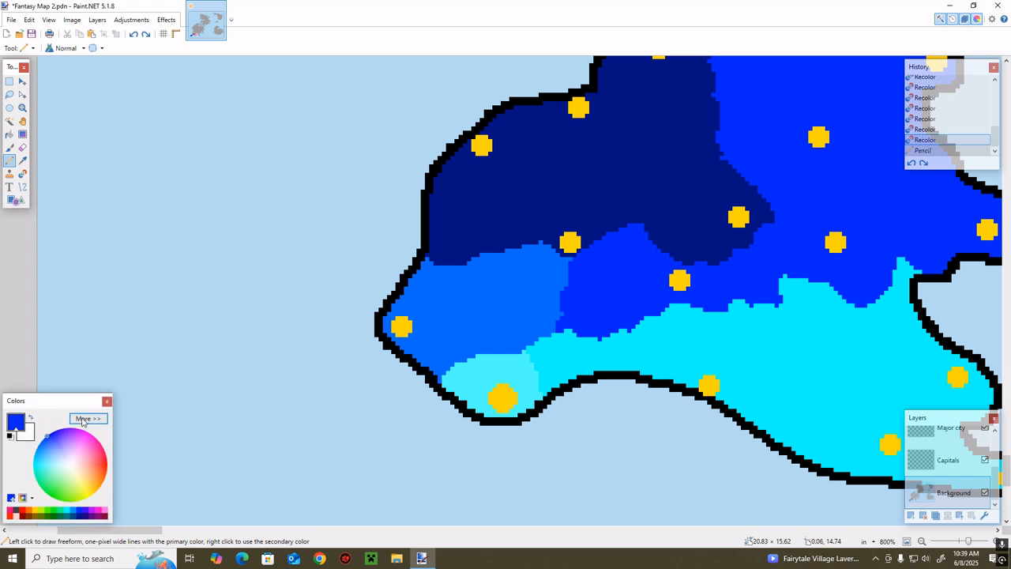
key("r")
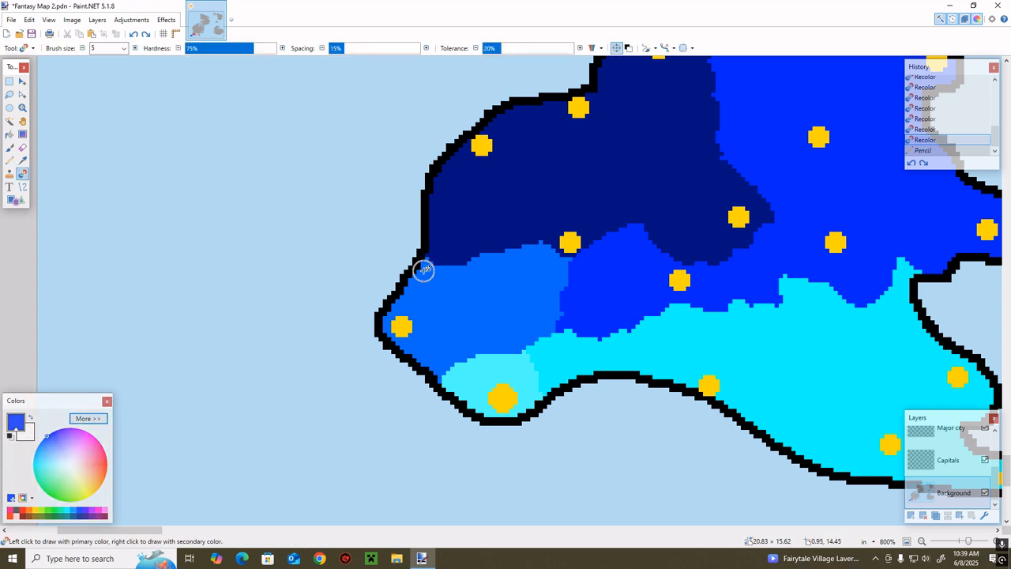
left_click_drag(425, 266, 388, 313)
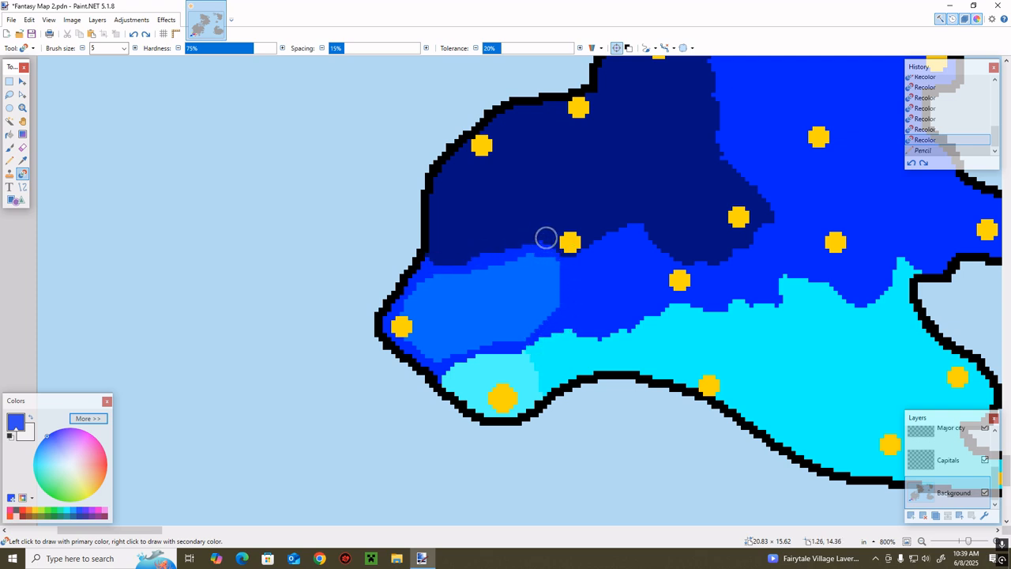
left_click_drag(546, 238, 561, 240)
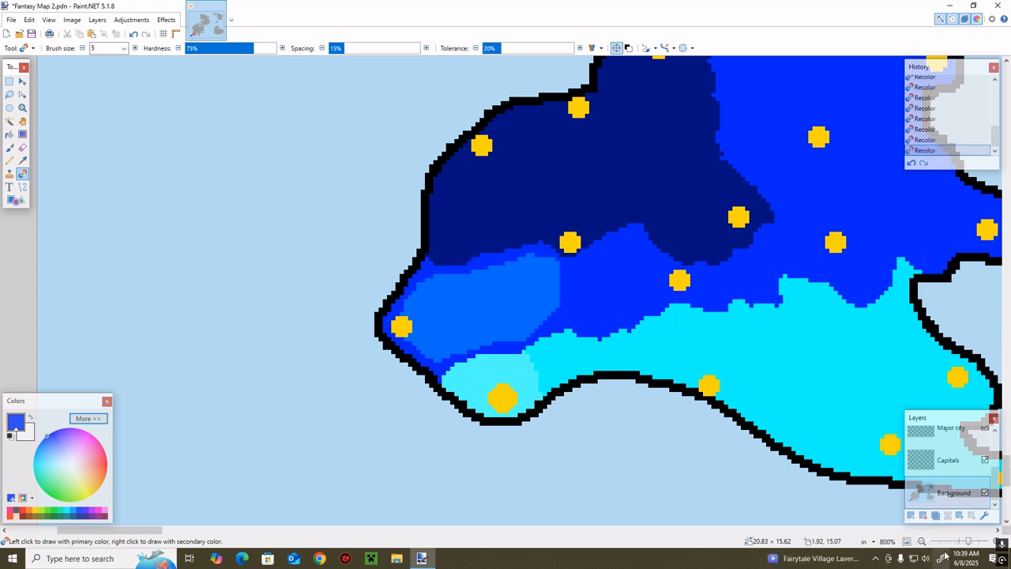
key("ctrl+z")
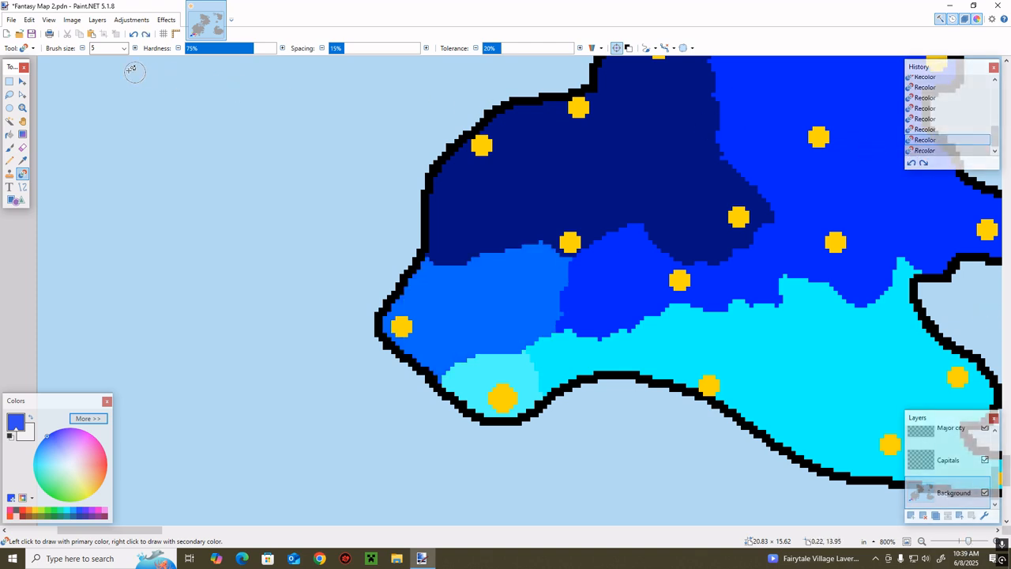
Recolor a royal-blue band around the edges of the mid-blue western territory with the brush size set to 7
left_click(135, 48)
left_click(135, 48)
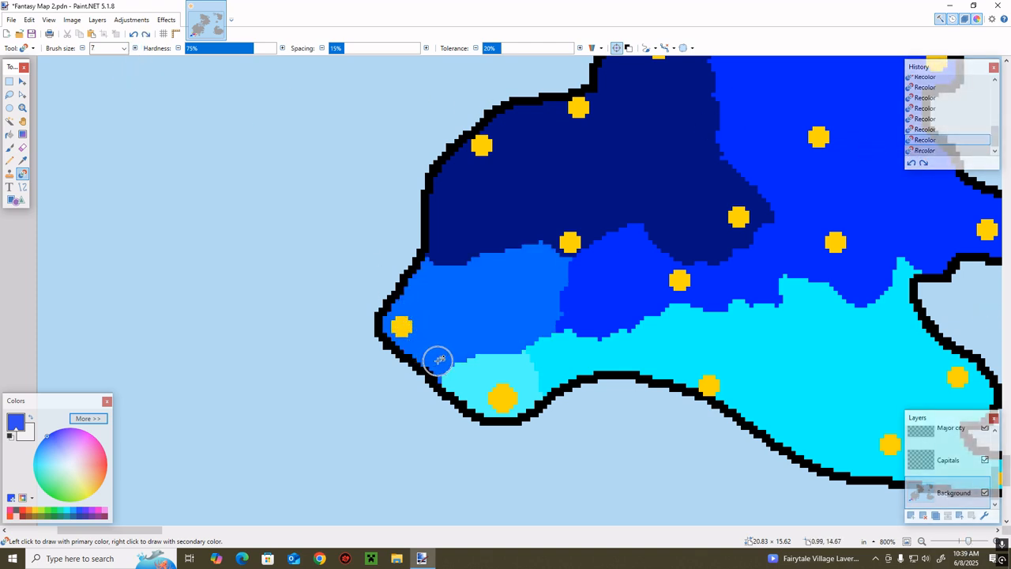
mouse_move(438, 360)
left_mouse_down()
mouse_move(395, 335)
mouse_move(436, 252)
mouse_move(498, 248)
mouse_move(432, 271)
mouse_move(523, 248)
mouse_move(562, 262)
left_mouse_up()
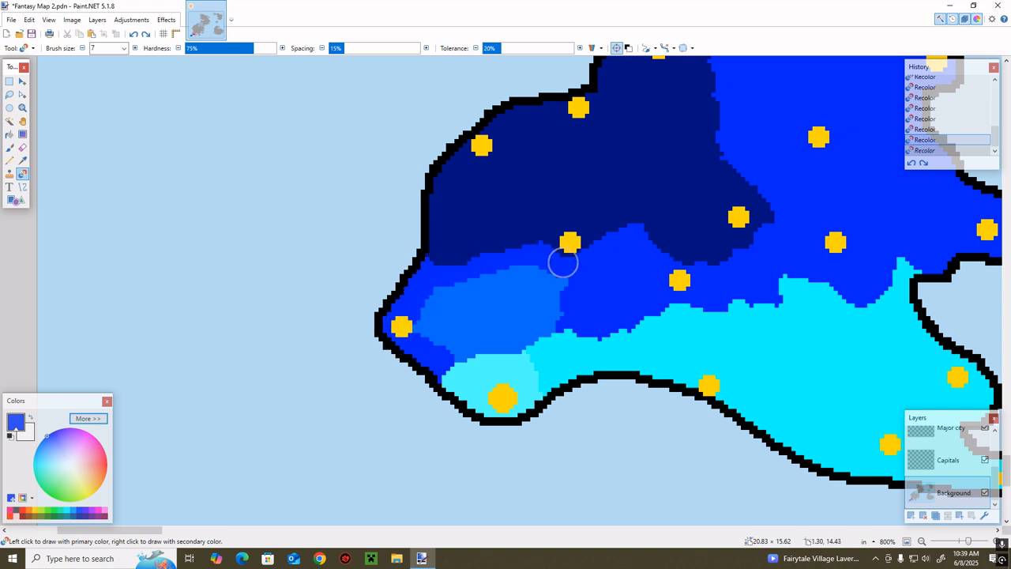
mouse_move(559, 337)
left_mouse_down()
mouse_move(449, 356)
mouse_move(442, 368)
left_mouse_up()
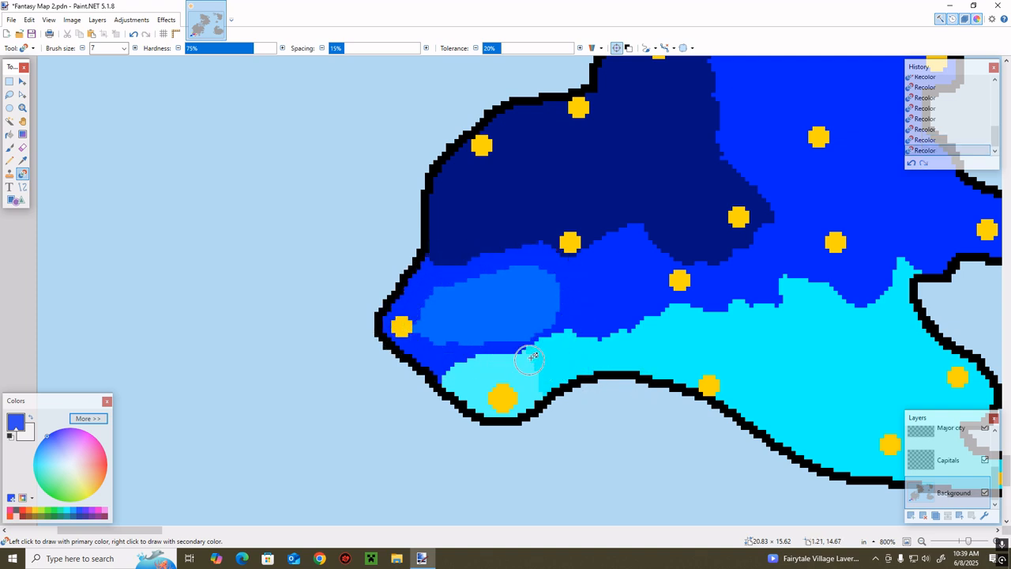
left_click_drag(526, 338, 591, 314)
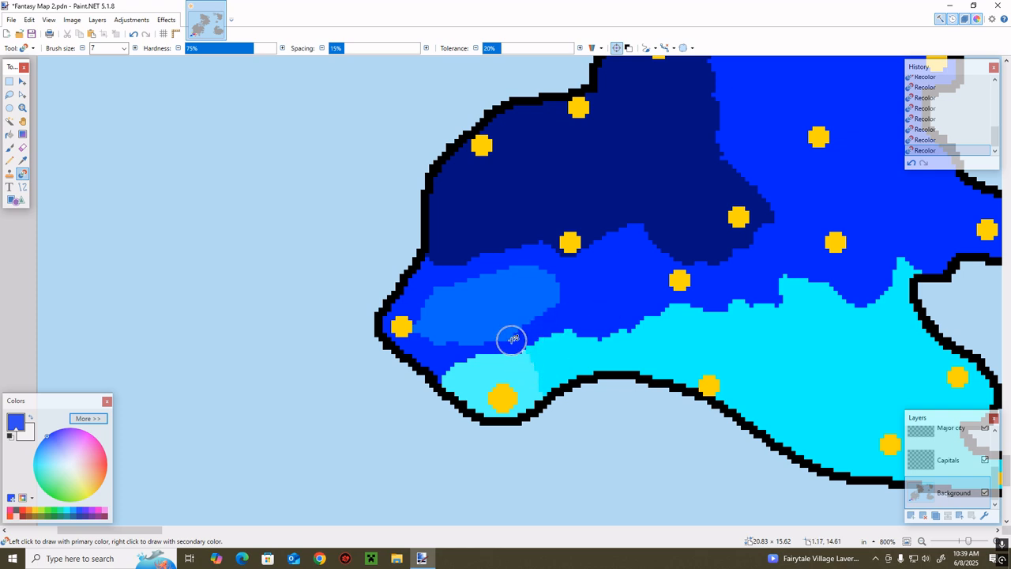
left_click_drag(511, 340, 495, 342)
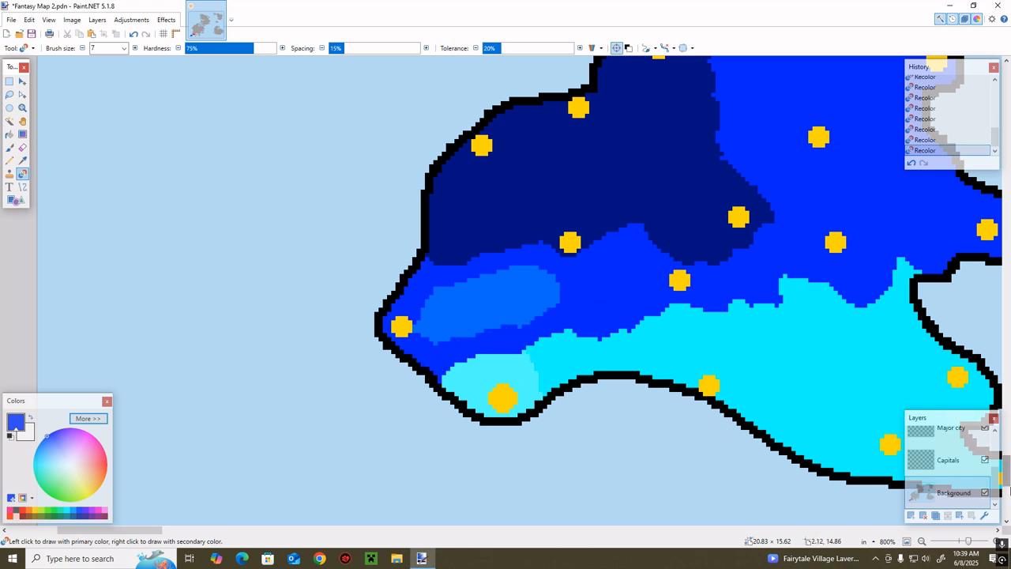
Fill the remaining mid-blue patch of the western territory with royal blue using the Paint Bucket
key("f")
left_click(524, 295)
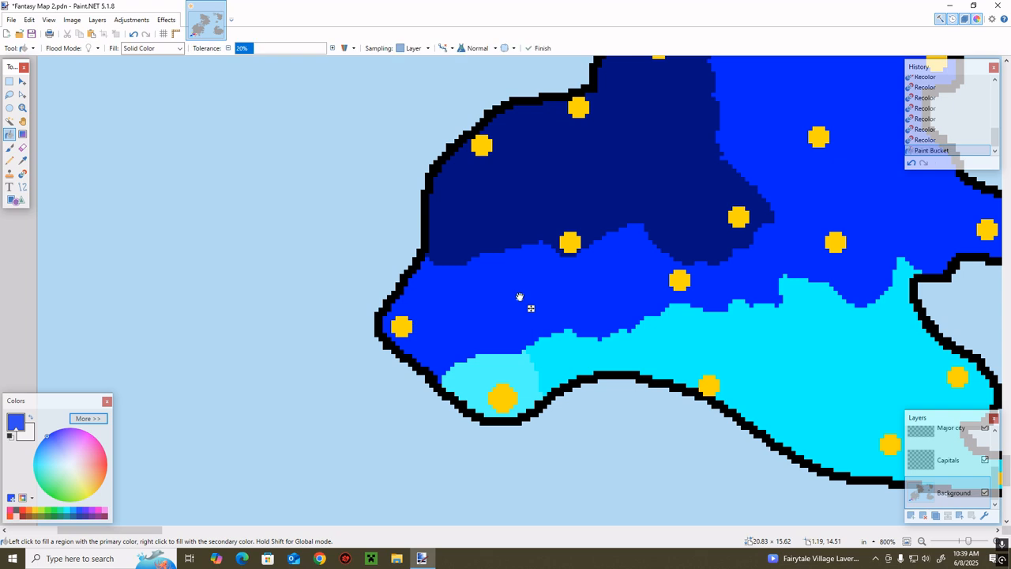
key("b")
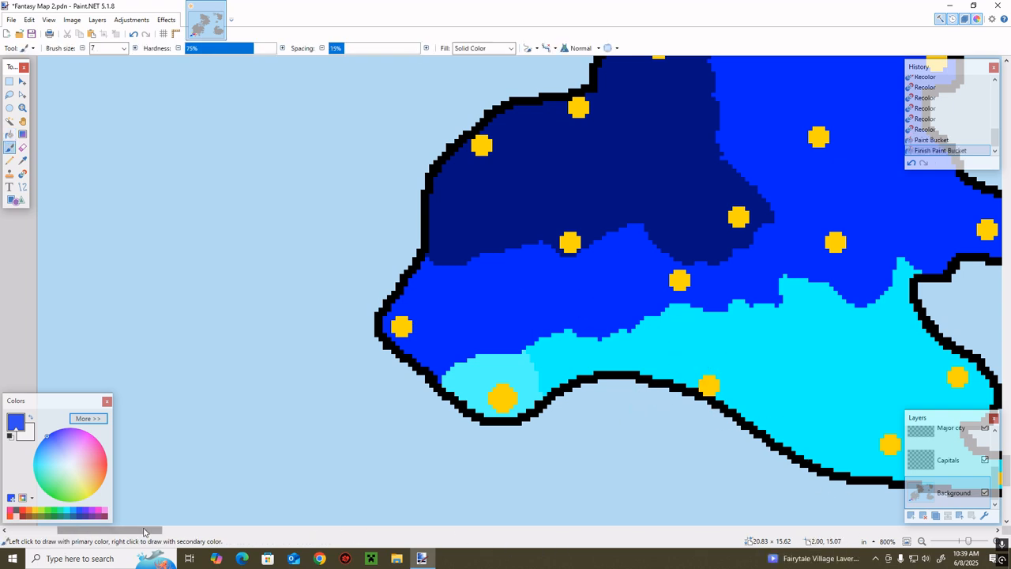
Sample the violet territory's colour as primary and recolor the grey land along its northern border with the secondary white
left_click_drag(148, 531, 168, 531)
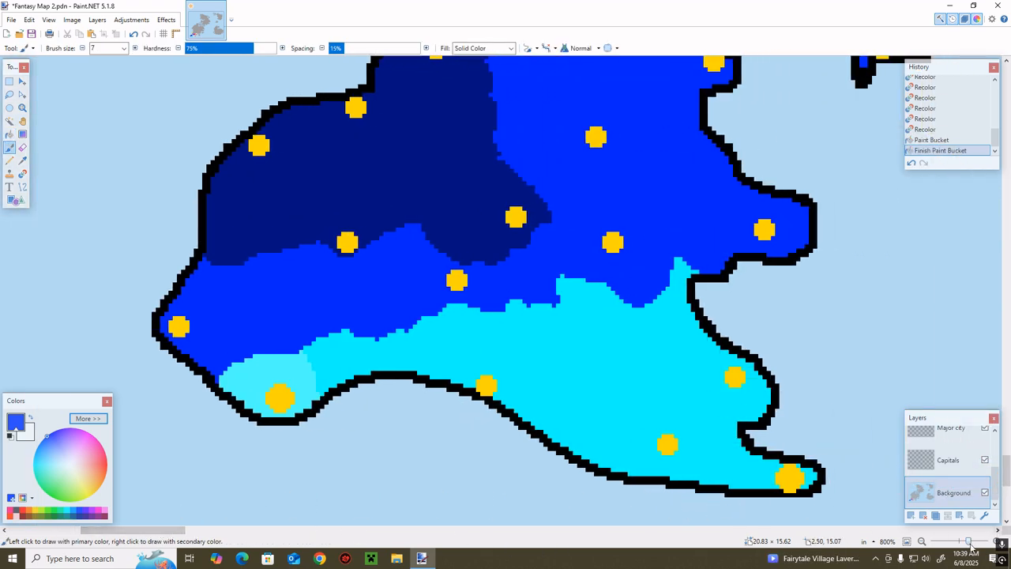
left_click_drag(971, 545, 967, 545)
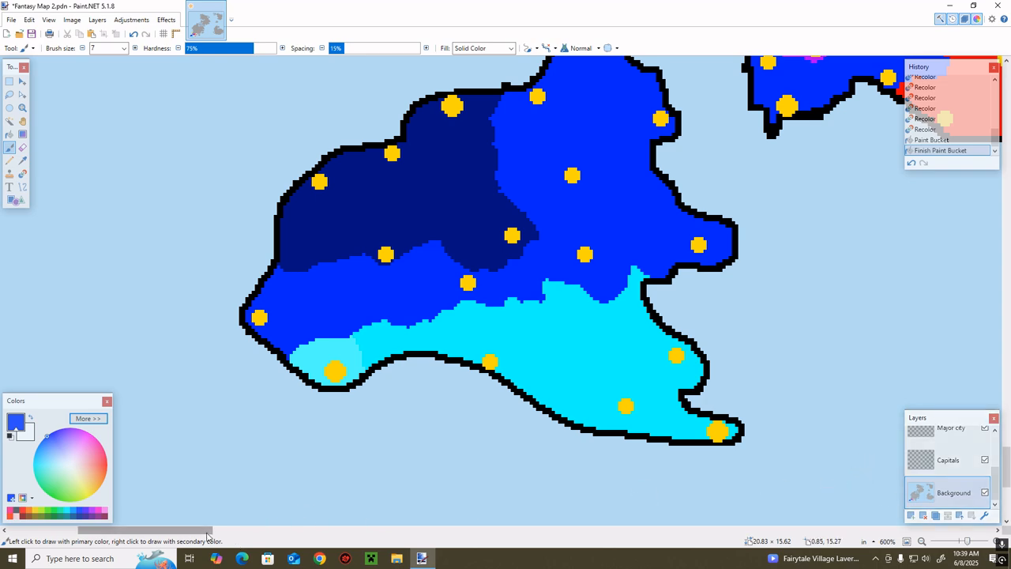
left_click_drag(208, 532, 263, 511)
scroll(301, 427, "up", 2)
scroll(300, 427, "up", 1)
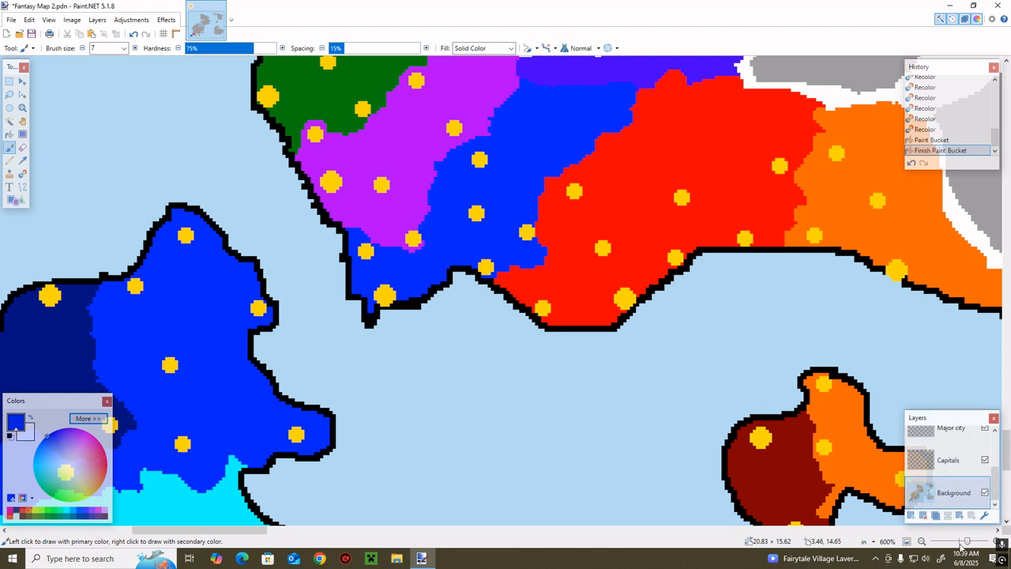
left_click_drag(966, 542, 970, 542)
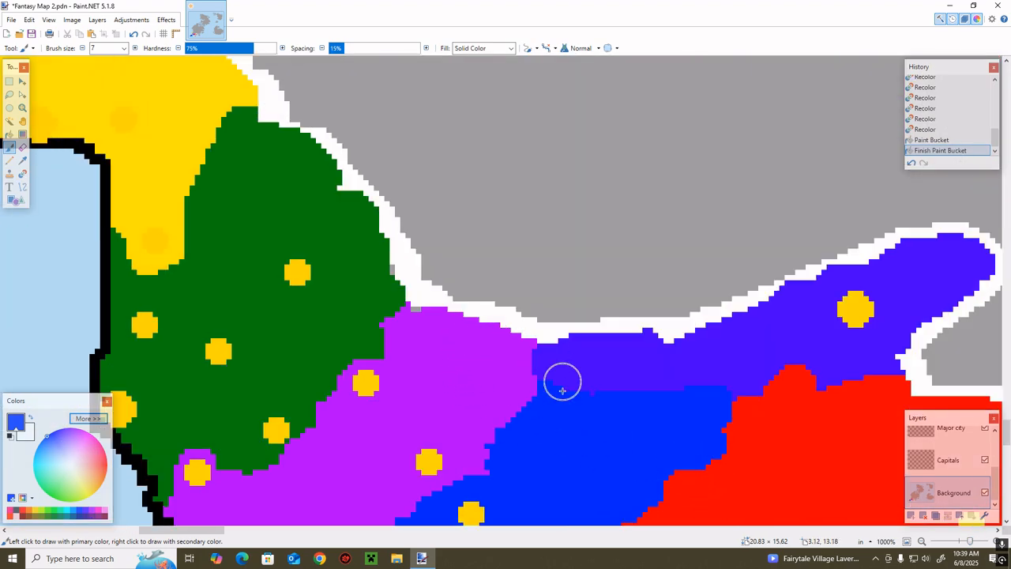
scroll(549, 361, "down", 1)
key("k")
left_click(628, 295)
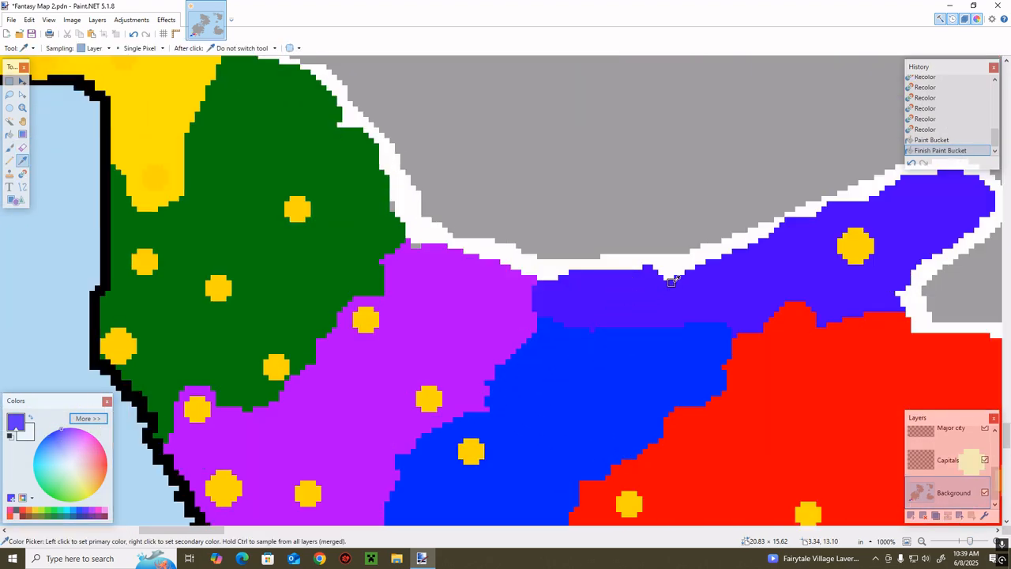
key("r")
mouse_move(679, 260)
left_mouse_down()
mouse_move(703, 249)
mouse_move(558, 267)
mouse_move(608, 238)
mouse_move(763, 237)
mouse_move(909, 186)
left_mouse_up()
Recolor the grey land east and north of the violet territory in white, widening the white band around its tip
left_click_drag(205, 531, 242, 531)
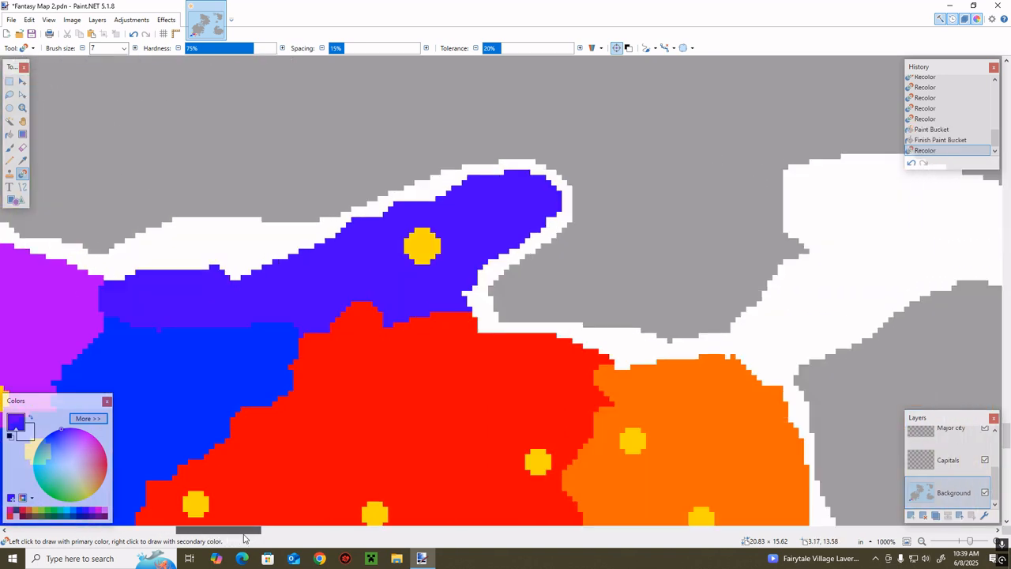
mouse_move(549, 310)
left_mouse_down()
mouse_move(541, 251)
mouse_move(538, 300)
mouse_move(609, 336)
mouse_move(457, 303)
mouse_move(712, 344)
mouse_move(551, 299)
mouse_move(697, 327)
mouse_move(753, 309)
mouse_move(670, 313)
mouse_move(654, 295)
mouse_move(750, 265)
mouse_move(798, 231)
mouse_move(738, 268)
mouse_move(819, 247)
left_mouse_up()
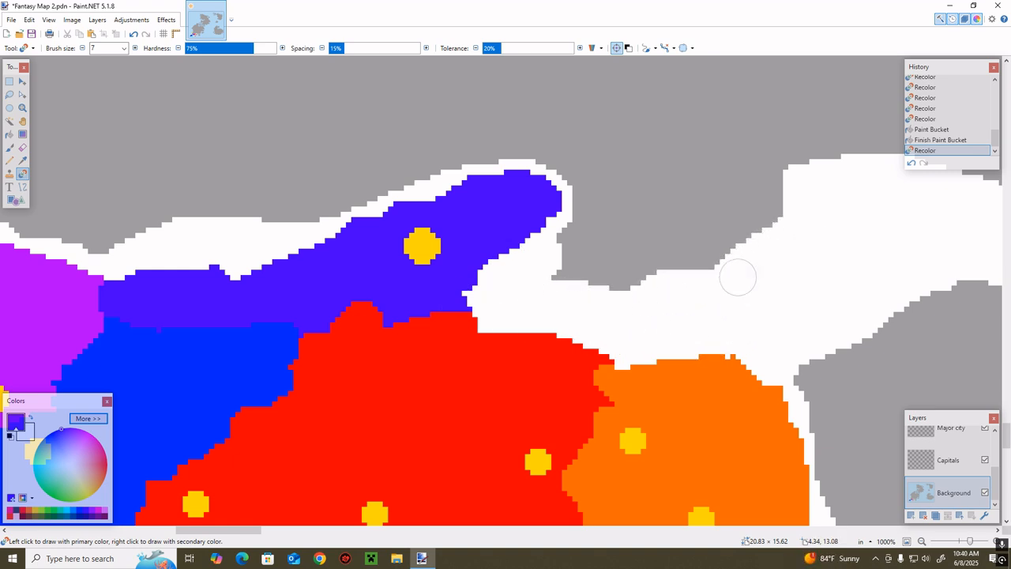
mouse_move(737, 278)
left_mouse_down()
mouse_move(800, 180)
mouse_move(756, 223)
mouse_move(608, 284)
mouse_move(692, 261)
mouse_move(605, 228)
mouse_move(668, 280)
mouse_move(548, 210)
mouse_move(562, 175)
mouse_move(410, 190)
mouse_move(331, 178)
mouse_move(682, 176)
mouse_move(310, 231)
mouse_move(734, 198)
mouse_move(501, 343)
left_mouse_up()
Extend the violet territory's eastern tip into the white land with the Recolor tool
key("k")
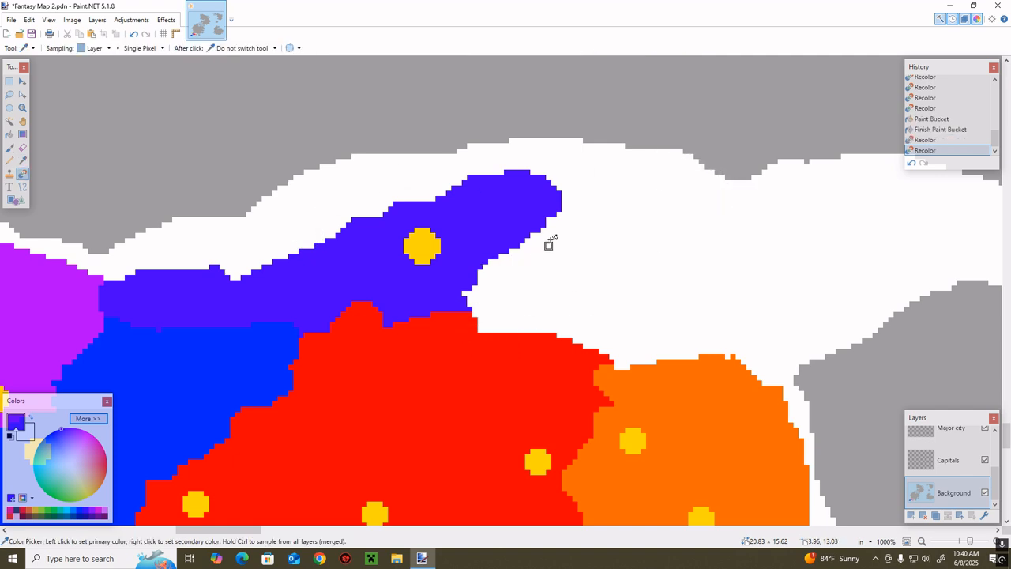
key("r")
mouse_move(560, 226)
left_mouse_down()
mouse_move(468, 289)
mouse_move(601, 235)
mouse_move(568, 257)
mouse_move(537, 253)
left_mouse_up()
Sample the red and recolor the white land between the violet tip and the red territory, extending red northeast
key("k")
left_click(542, 368)
key("r")
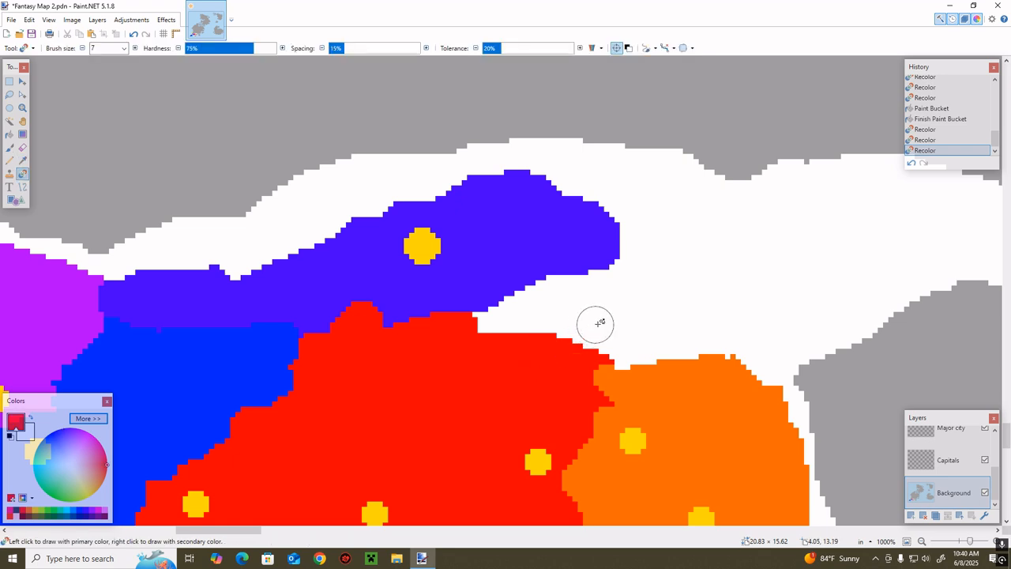
mouse_move(594, 323)
left_mouse_down()
mouse_move(581, 299)
mouse_move(594, 302)
mouse_move(513, 313)
mouse_move(456, 299)
mouse_move(471, 335)
left_mouse_up()
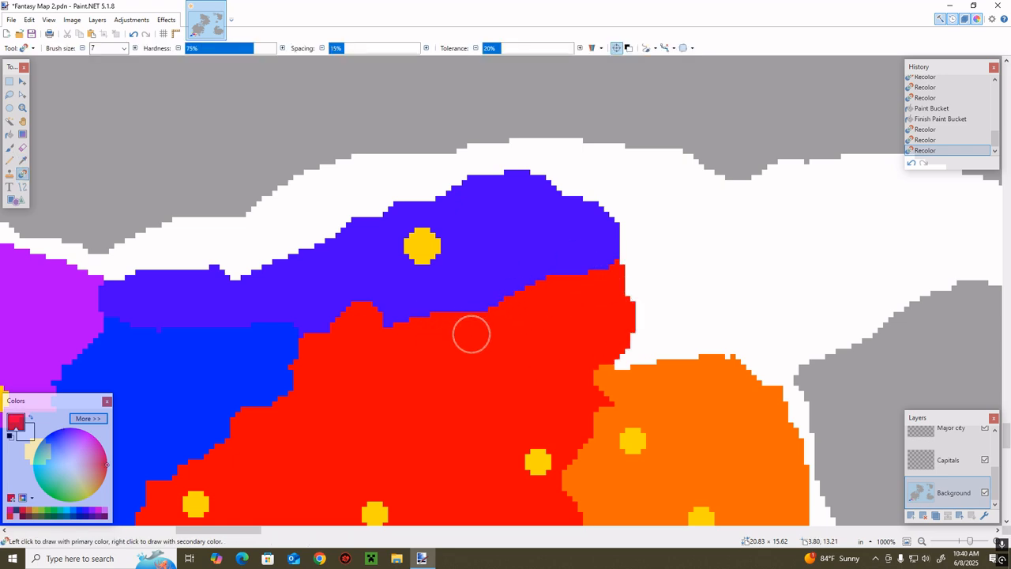
Sample the orange and recolor the white land beside the red territory's new northeastern edge
key("k")
left_click(652, 371)
key("r")
mouse_move(647, 338)
left_mouse_down()
mouse_move(730, 348)
mouse_move(737, 387)
mouse_move(762, 386)
mouse_move(733, 361)
mouse_move(724, 321)
mouse_move(684, 335)
mouse_move(703, 386)
mouse_move(654, 357)
left_mouse_up()
Recolor the outer parts of the grey region east of the orange territory in white, leaving a smaller central grey patch
scroll(686, 391, "down", 3)
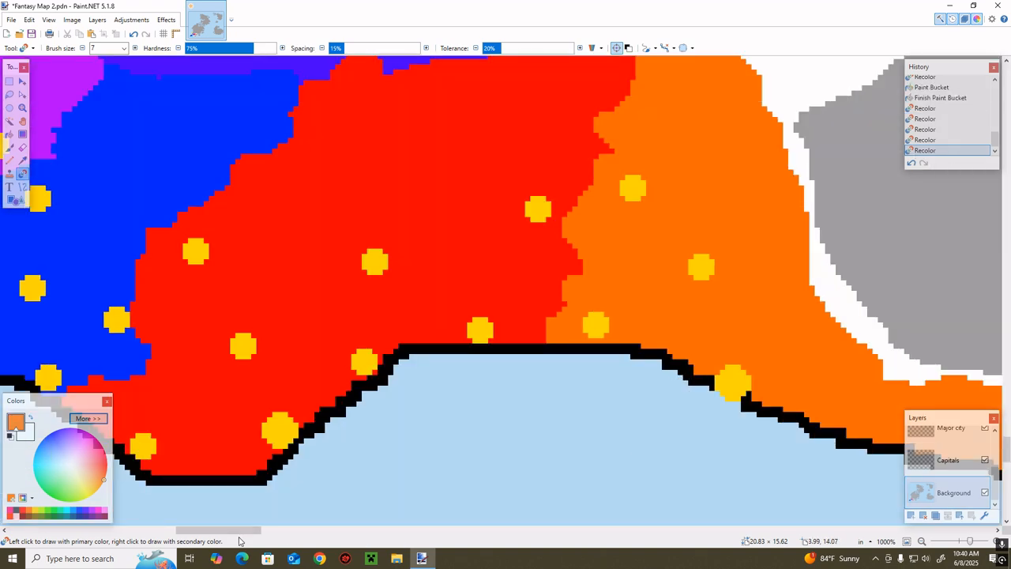
left_click_drag(257, 529, 301, 529)
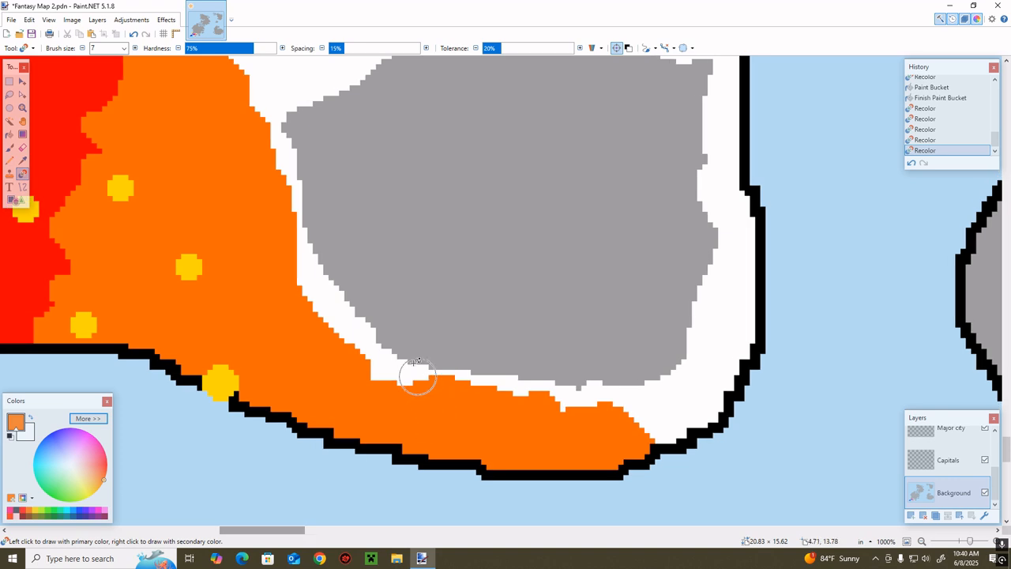
mouse_move(436, 357)
left_mouse_down()
mouse_move(633, 370)
mouse_move(462, 368)
mouse_move(371, 325)
mouse_move(321, 198)
mouse_move(310, 127)
mouse_move(300, 142)
mouse_move(364, 304)
mouse_move(506, 371)
mouse_move(687, 324)
mouse_move(584, 355)
mouse_move(445, 355)
mouse_move(621, 312)
mouse_move(712, 237)
mouse_move(721, 183)
mouse_move(654, 321)
mouse_move(584, 319)
mouse_move(673, 308)
mouse_move(702, 234)
left_mouse_up()
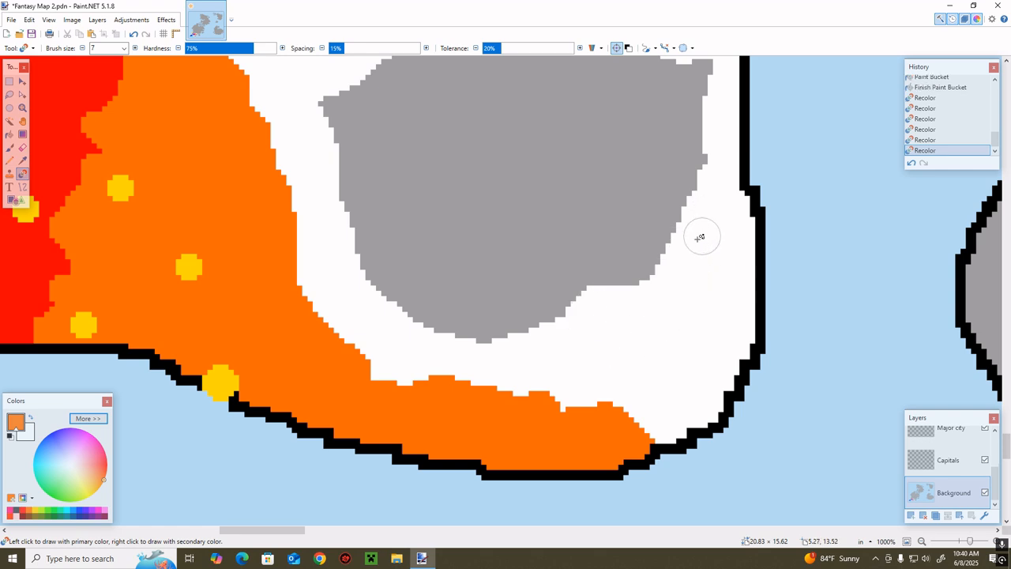
scroll(682, 338, "up", 3)
mouse_move(681, 338)
left_mouse_down()
mouse_move(693, 361)
mouse_move(691, 306)
mouse_move(644, 228)
mouse_move(712, 278)
mouse_move(570, 244)
mouse_move(406, 244)
mouse_move(349, 278)
mouse_move(319, 352)
mouse_move(434, 243)
mouse_move(599, 253)
mouse_move(667, 308)
mouse_move(665, 383)
mouse_move(650, 411)
mouse_move(677, 392)
left_mouse_up()
mouse_move(639, 437)
left_mouse_down()
mouse_move(679, 389)
mouse_move(639, 457)
mouse_move(576, 451)
mouse_move(581, 467)
mouse_move(561, 485)
left_mouse_up()
scroll(565, 443, "down", 3)
mouse_move(565, 443)
left_mouse_down()
mouse_move(549, 404)
mouse_move(493, 391)
mouse_move(537, 394)
mouse_move(415, 404)
mouse_move(514, 379)
mouse_move(386, 361)
mouse_move(561, 368)
left_mouse_up()
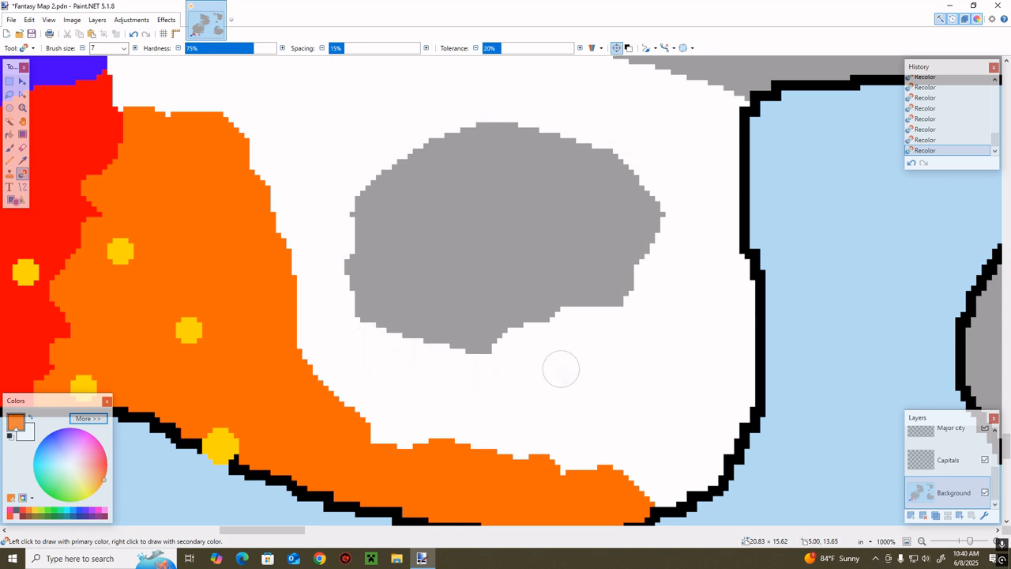
Extend the orange territory in rounded lobes over the white land south, west and northwest of the grey patch
mouse_move(332, 370)
left_mouse_down()
mouse_move(448, 445)
mouse_move(349, 428)
mouse_move(332, 347)
mouse_move(442, 419)
mouse_move(317, 392)
mouse_move(429, 387)
mouse_move(406, 356)
mouse_move(332, 313)
mouse_move(472, 387)
mouse_move(508, 445)
mouse_move(442, 414)
mouse_move(571, 433)
mouse_move(587, 458)
mouse_move(516, 433)
mouse_move(662, 494)
mouse_move(376, 364)
mouse_move(339, 286)
mouse_move(368, 266)
mouse_move(317, 300)
mouse_move(304, 227)
mouse_move(267, 235)
mouse_move(162, 129)
mouse_move(311, 156)
mouse_move(227, 120)
left_mouse_up()
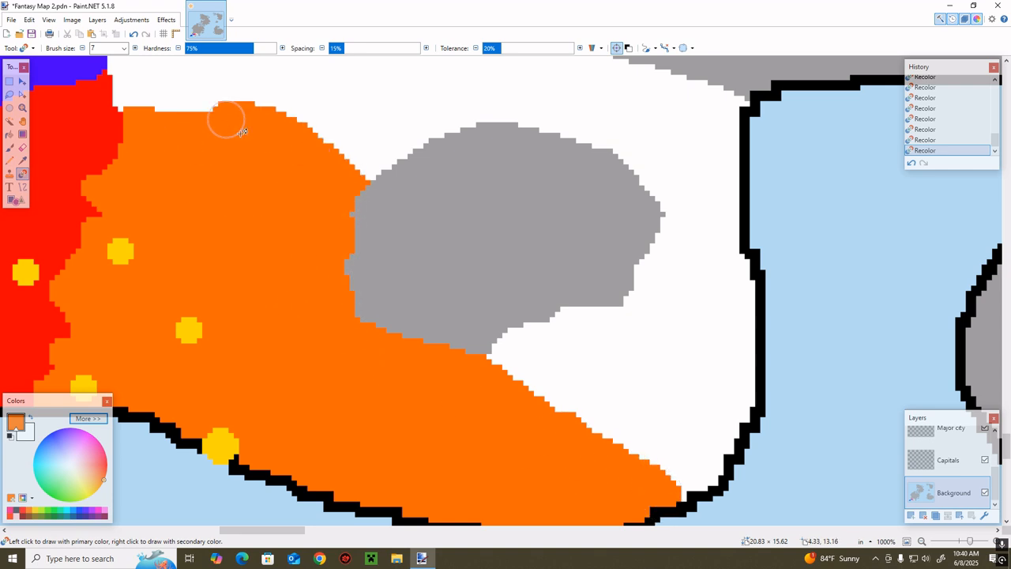
scroll(227, 127, "up", 4)
mouse_move(175, 335)
left_mouse_down()
mouse_move(116, 349)
mouse_move(150, 311)
mouse_move(175, 305)
mouse_move(149, 353)
mouse_move(144, 313)
mouse_move(153, 324)
mouse_move(135, 305)
left_mouse_up()
mouse_move(176, 332)
left_mouse_down()
mouse_move(229, 359)
mouse_move(217, 360)
mouse_move(177, 313)
mouse_move(184, 299)
mouse_move(183, 311)
mouse_move(129, 292)
mouse_move(202, 277)
mouse_move(148, 258)
mouse_move(213, 257)
mouse_move(123, 288)
mouse_move(168, 251)
mouse_move(199, 278)
mouse_move(221, 318)
mouse_move(239, 266)
mouse_move(319, 399)
mouse_move(298, 364)
mouse_move(368, 414)
mouse_move(278, 399)
mouse_move(341, 354)
mouse_move(395, 418)
mouse_move(375, 369)
mouse_move(390, 342)
mouse_move(316, 318)
left_mouse_up()
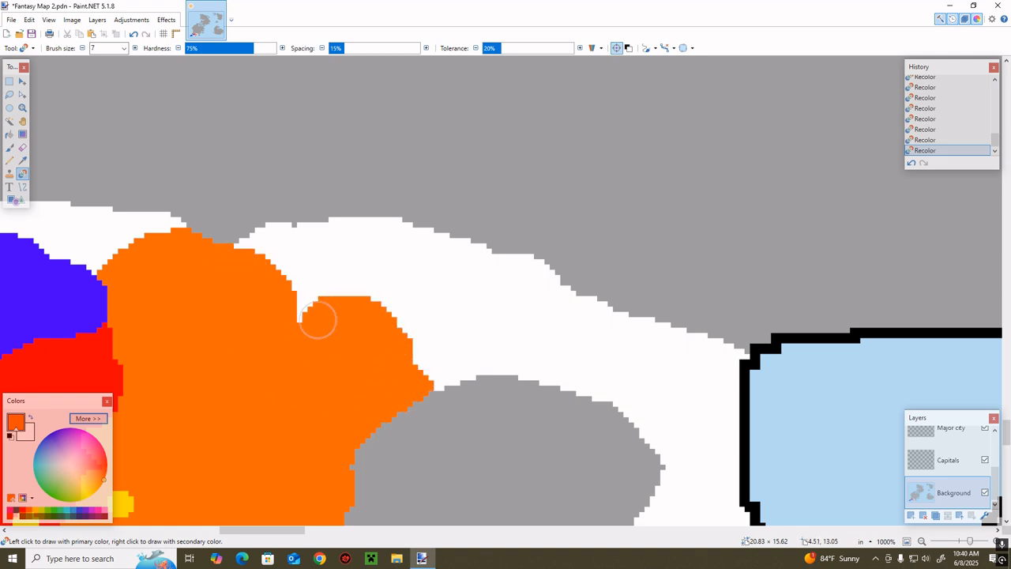
Choose yellow and try city markers at brush sizes 6 and 5 on the orange territory's northeastern lobe
scroll(277, 379, "down", 4)
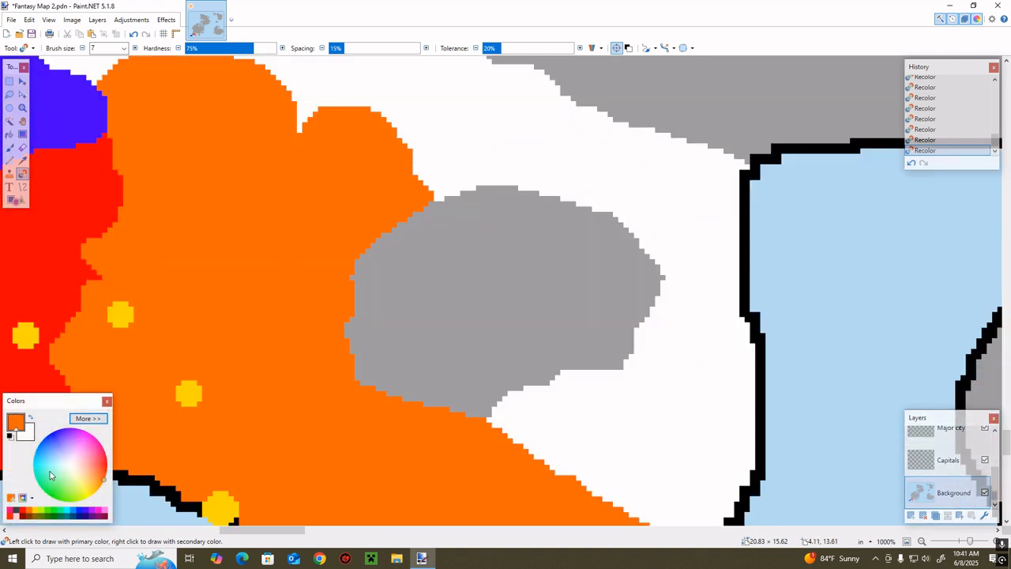
left_click(37, 511)
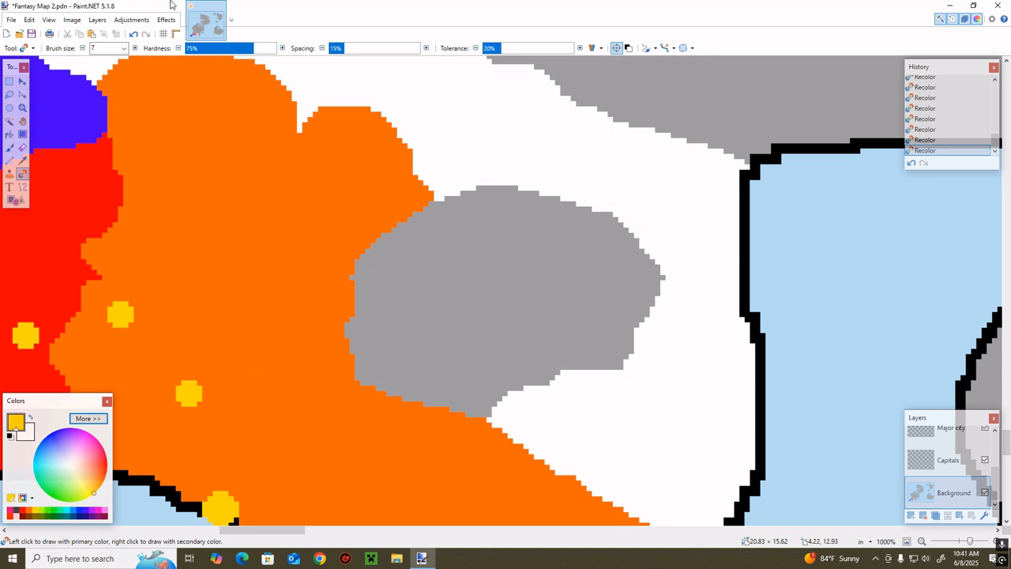
left_click(317, 201)
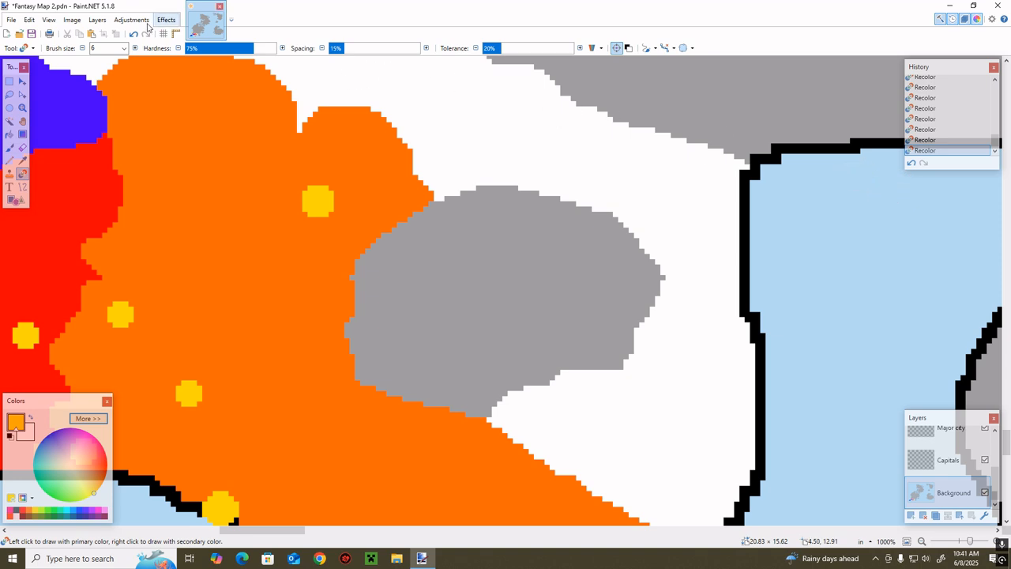
key("ctrl+z")
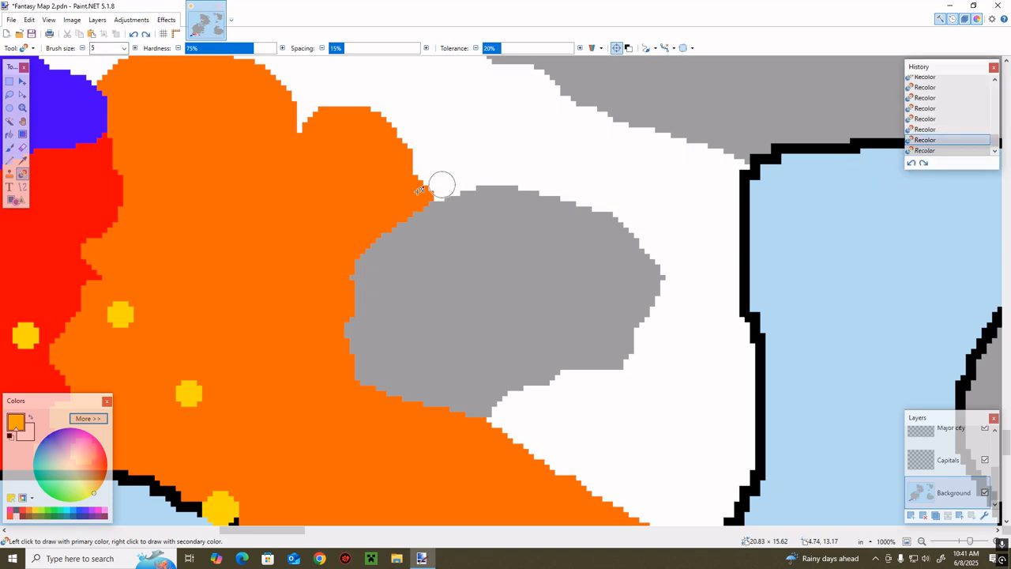
left_click(331, 193)
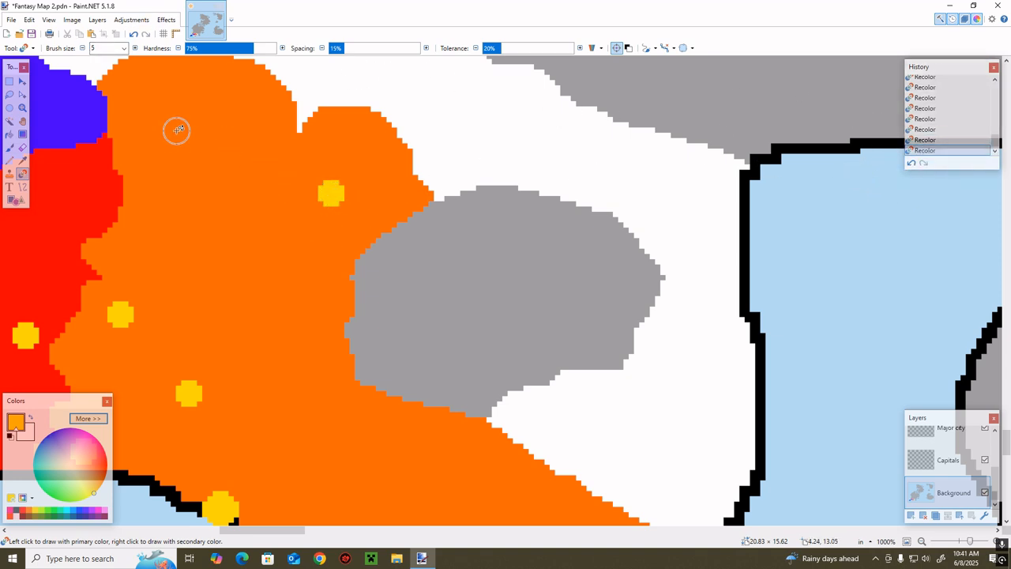
Try further yellow city markers in the northern orange territory, and undo the new markers on the Background layer
scroll(345, 266, "down", 3)
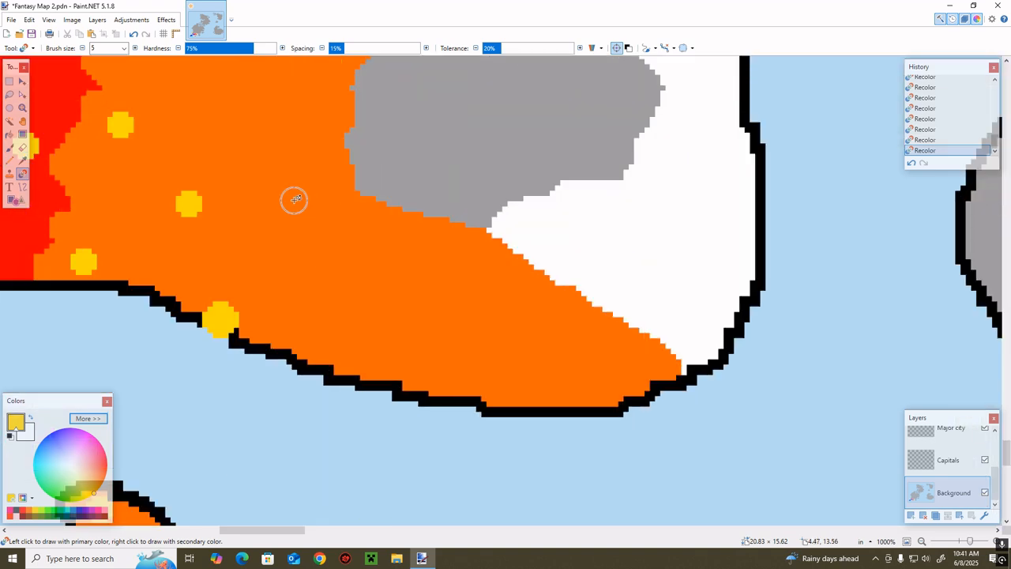
scroll(296, 229, "up", 2)
left_click_drag(272, 240, 290, 252)
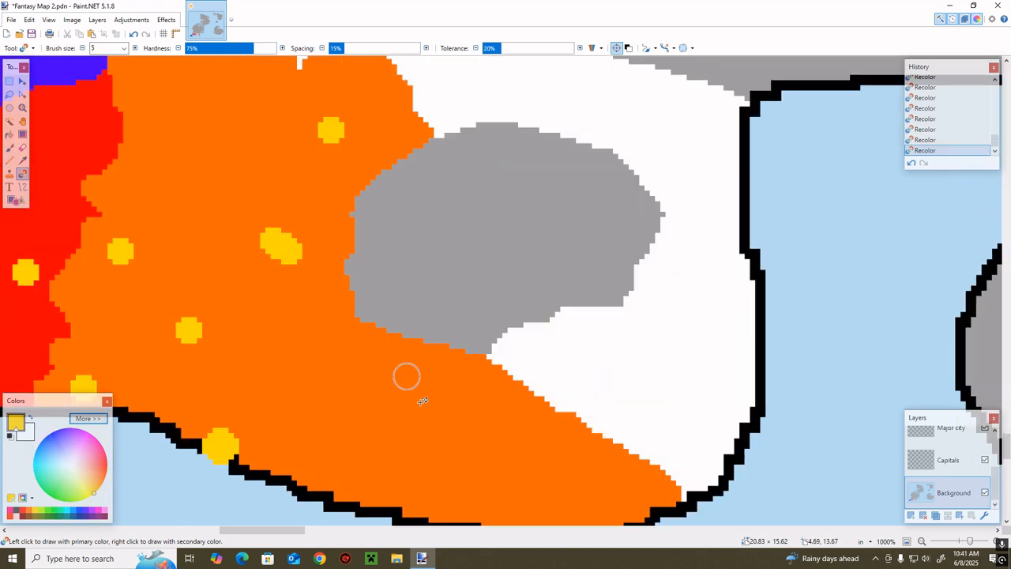
left_click(910, 163)
scroll(376, 201, "up", 2)
left_click(202, 314)
scroll(207, 316, "down", 3)
scroll(213, 317, "down", 1)
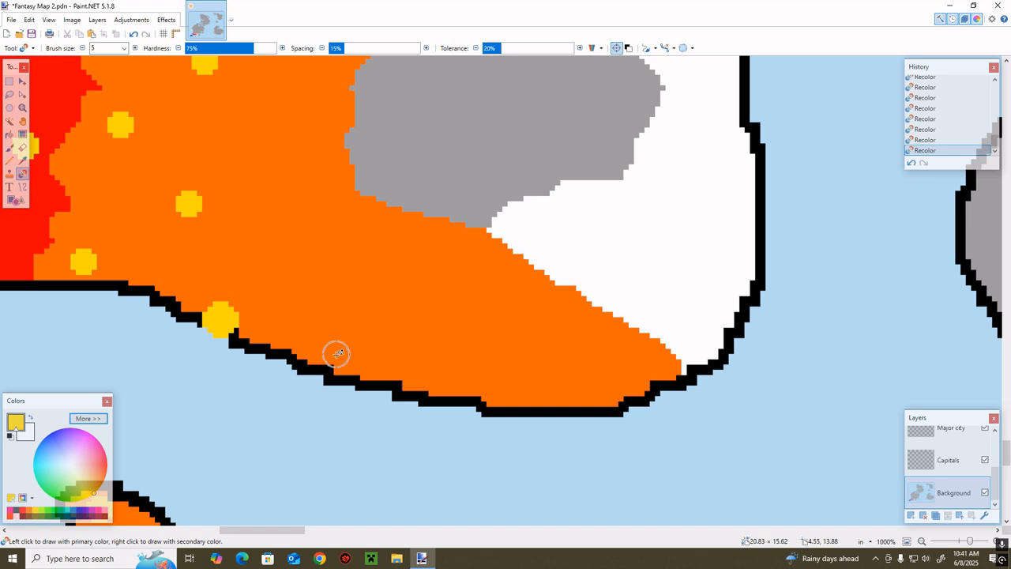
left_click(910, 162)
left_click(910, 163)
left_click(910, 163)
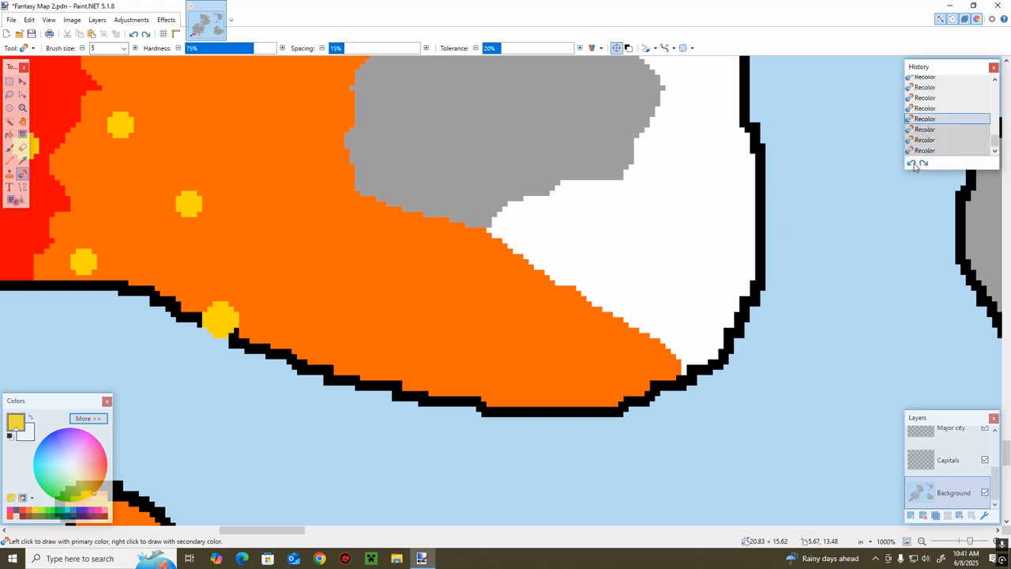
Place two yellow size 5 city markers on the Major city layer, one on each northern lobe of the orange territory
scroll(677, 224, "up", 3)
left_click(947, 430)
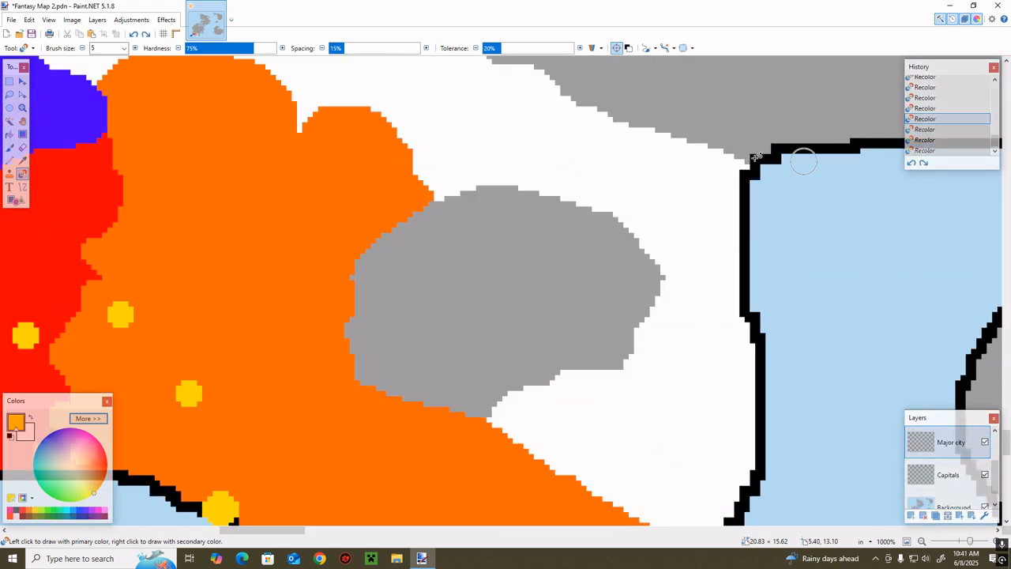
key("ctrl+y")
key("ctrl+y")
key("ctrl+y")
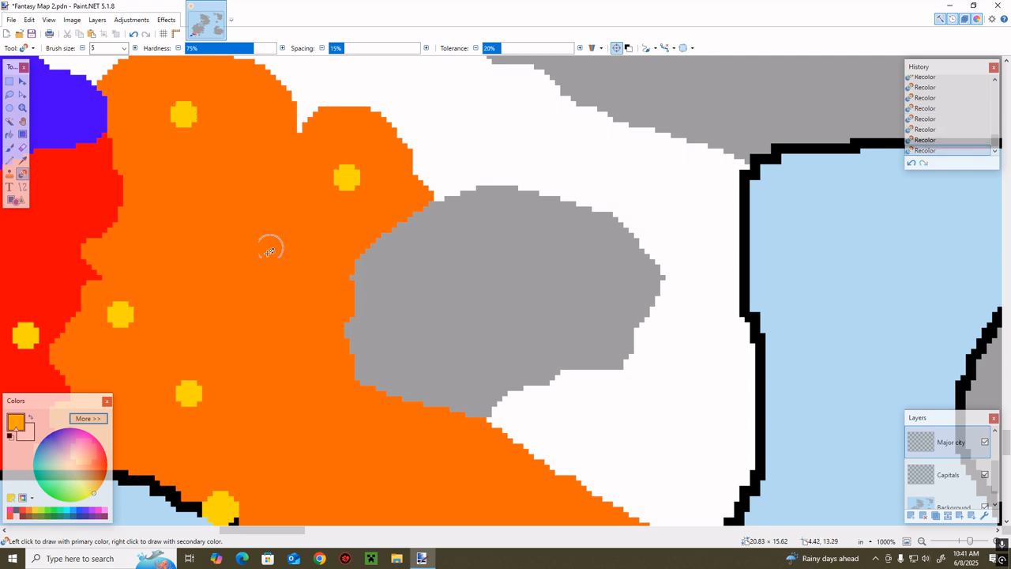
scroll(310, 223, "down", 4)
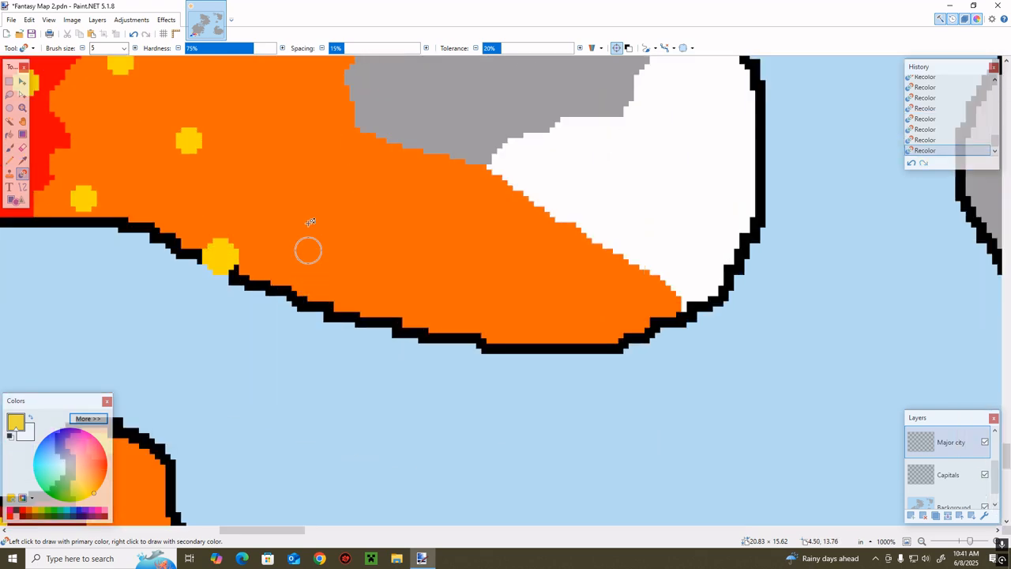
Place yellow size 5 city markers along the southern orange strip and across the northern red, indigo and blue territories
left_click(357, 251)
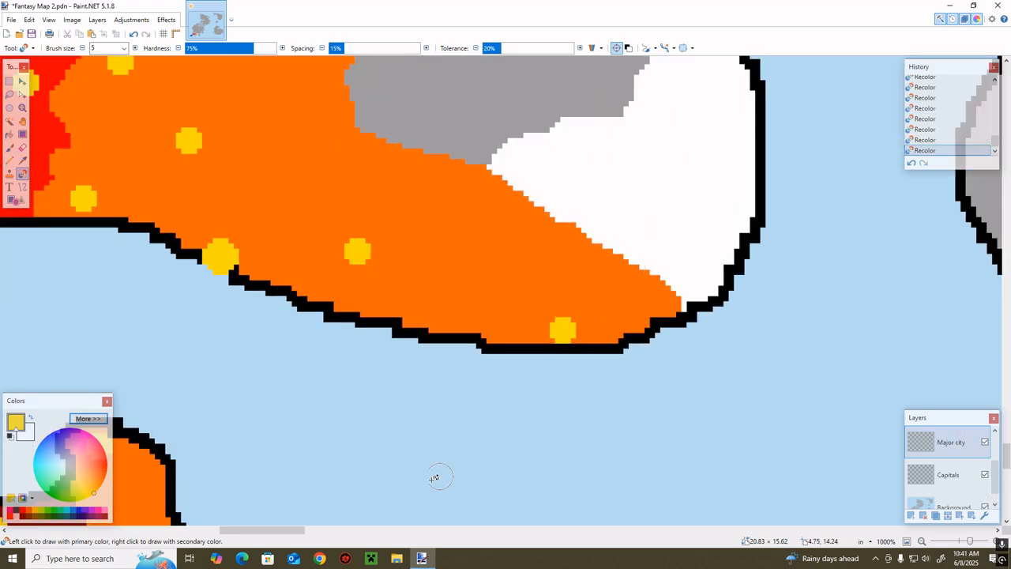
left_click_drag(266, 530, 212, 513)
scroll(402, 316, "up", 5)
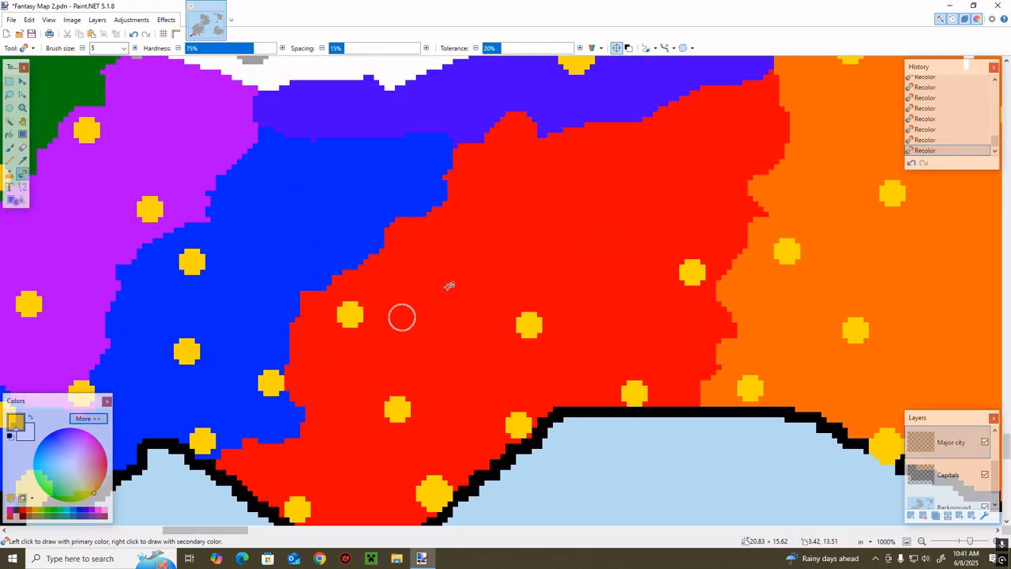
left_click(728, 167)
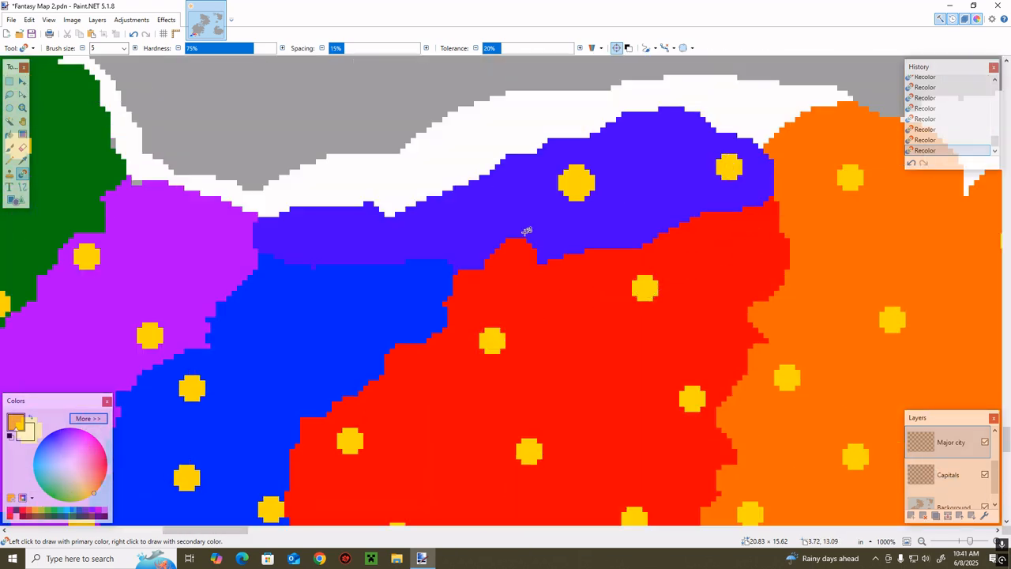
left_click(355, 235)
left_click(345, 316)
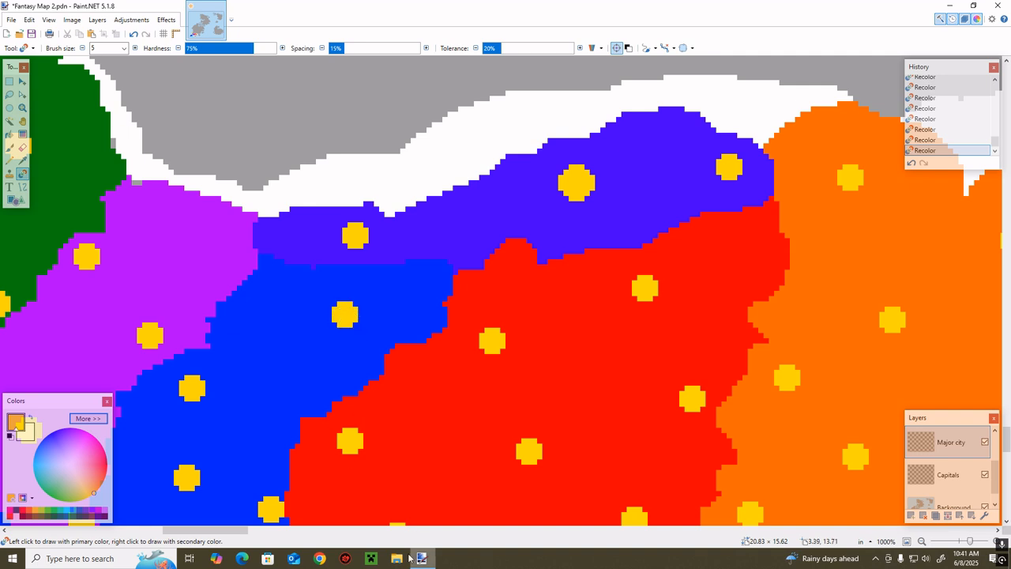
Place yellow size 5 city markers in the northern parts of the purple, green and yellow territories
scroll(431, 226, "left", 5)
scroll(391, 239, "up", 1)
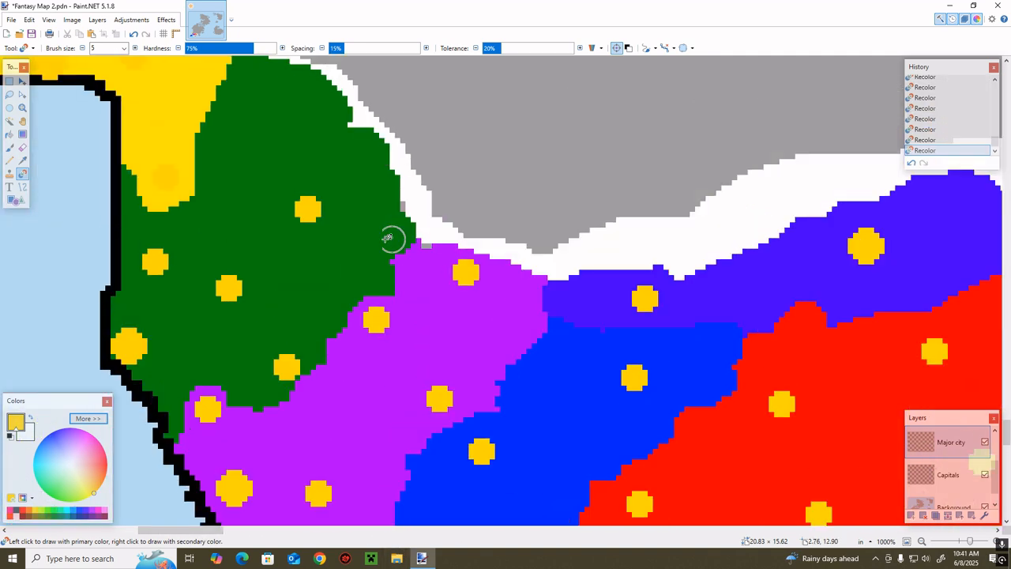
scroll(390, 238, "up", 4)
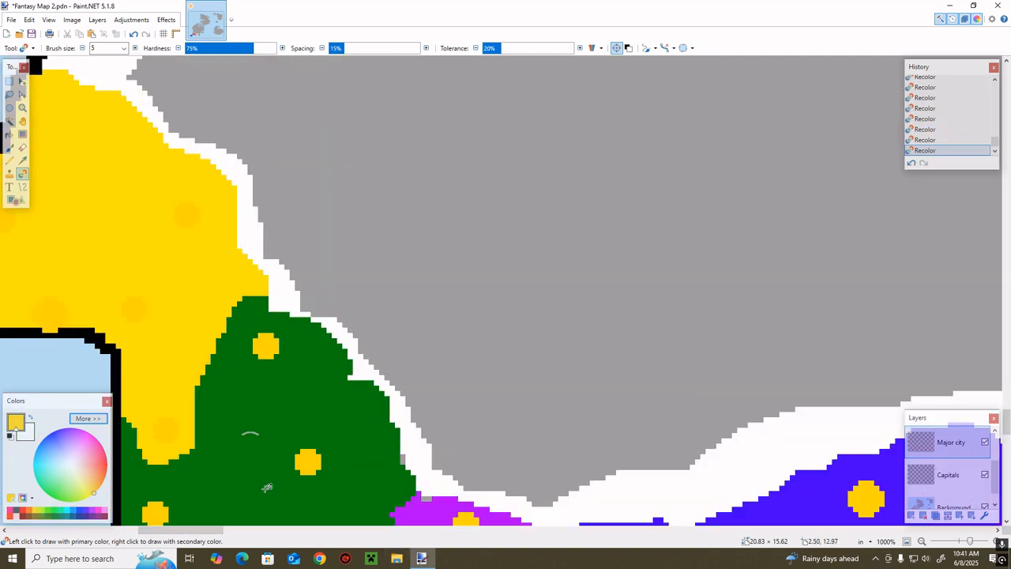
scroll(176, 501, "left", 6)
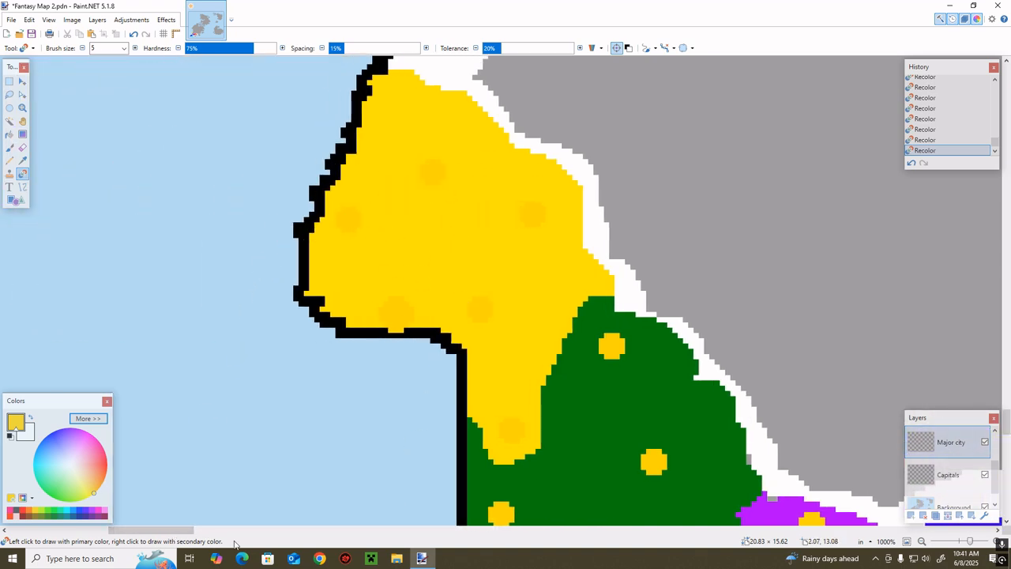
Hide the Major city layer and make the Background layer active
left_click_drag(970, 541, 969, 541)
left_click(985, 443)
scroll(743, 486, "down", 1)
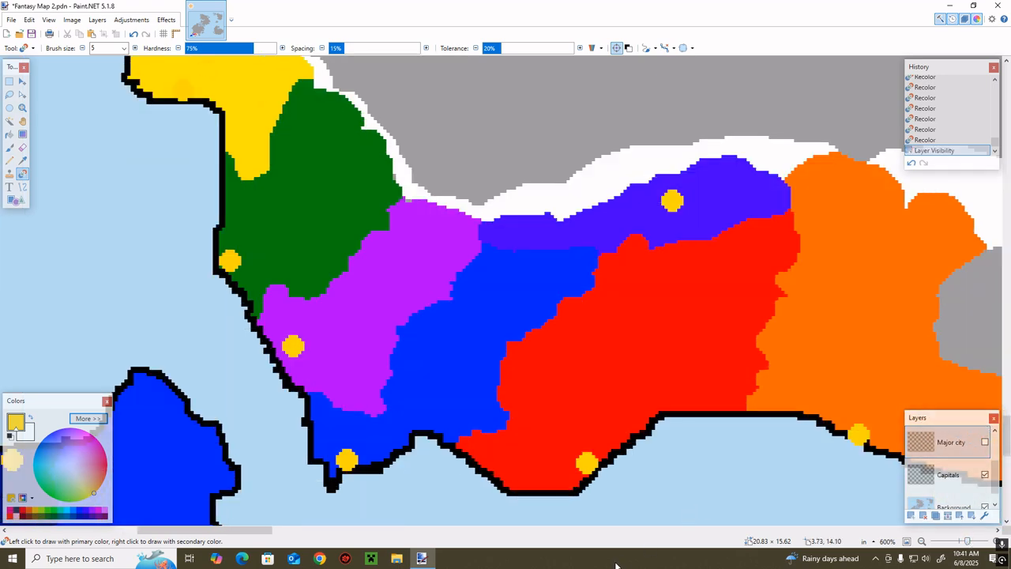
scroll(341, 531, "right", 4)
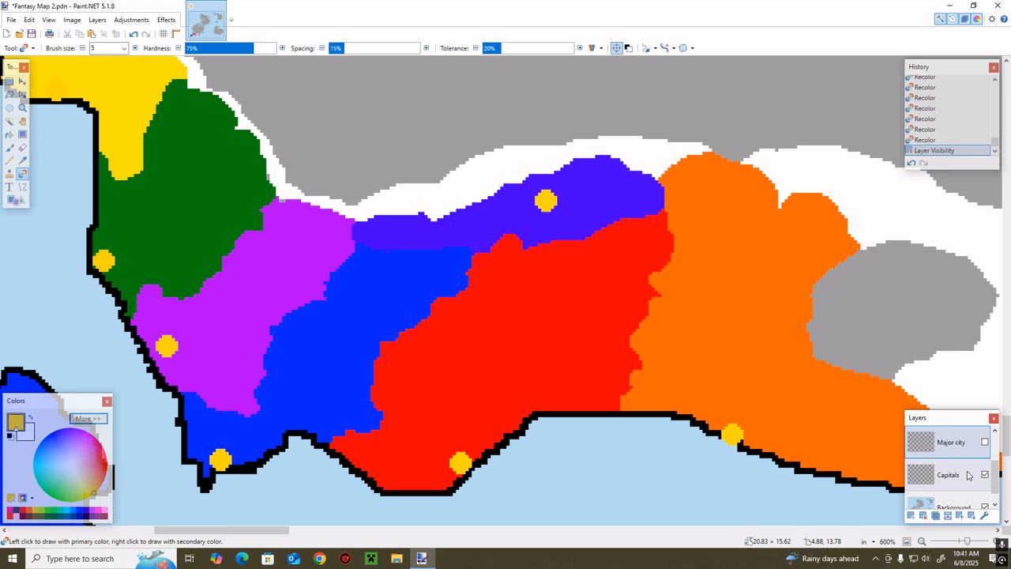
left_click(946, 505)
left_click_drag(242, 532, 243, 533)
mouse_move(967, 541)
left_mouse_down()
mouse_move(954, 543)
mouse_move(963, 545)
left_mouse_up()
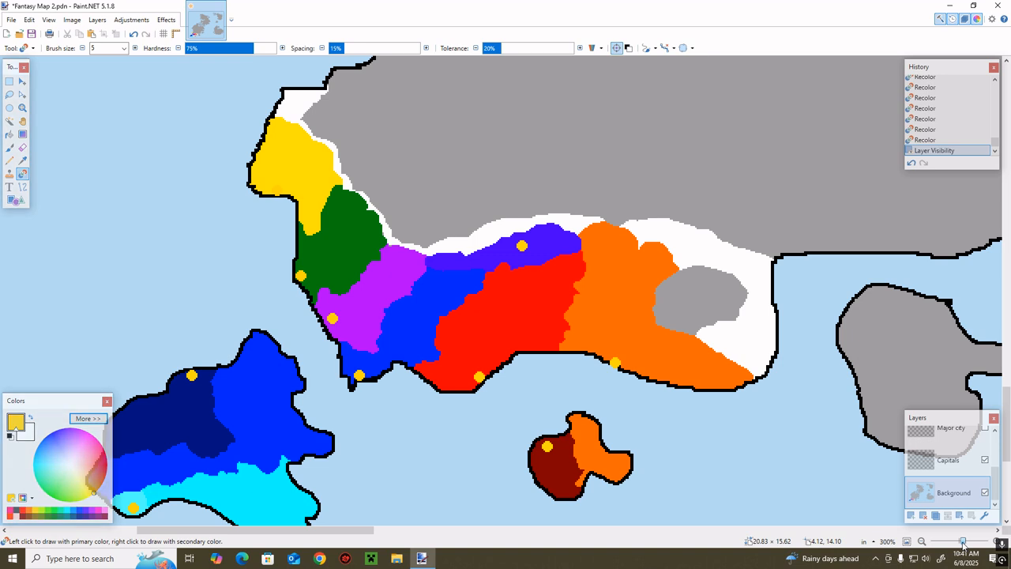
scroll(674, 489, "down", 3)
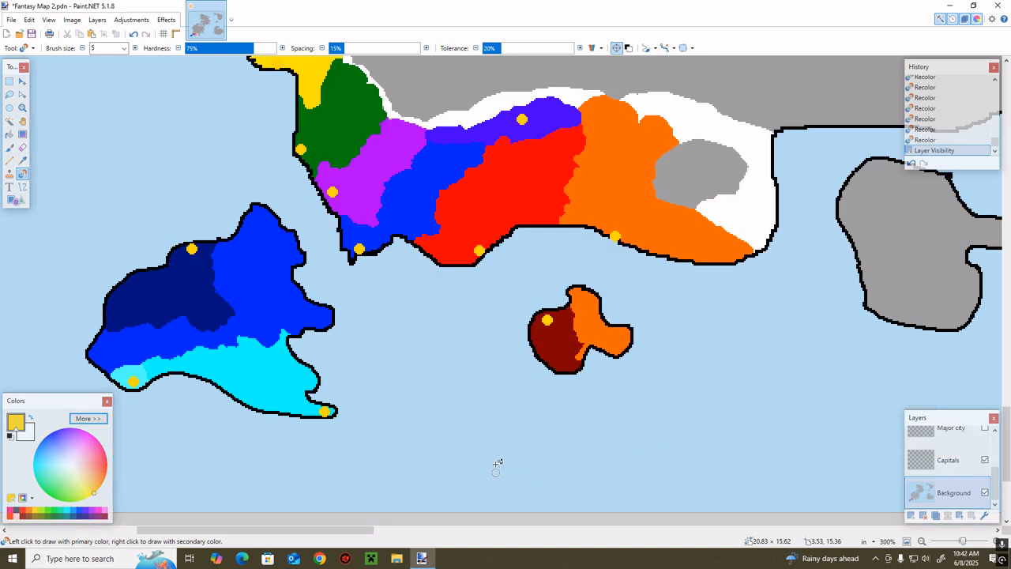
Sample the mainland's red territory colour and check the Alliance layer's contents, hiding that layer again
key("k")
left_click(491, 218)
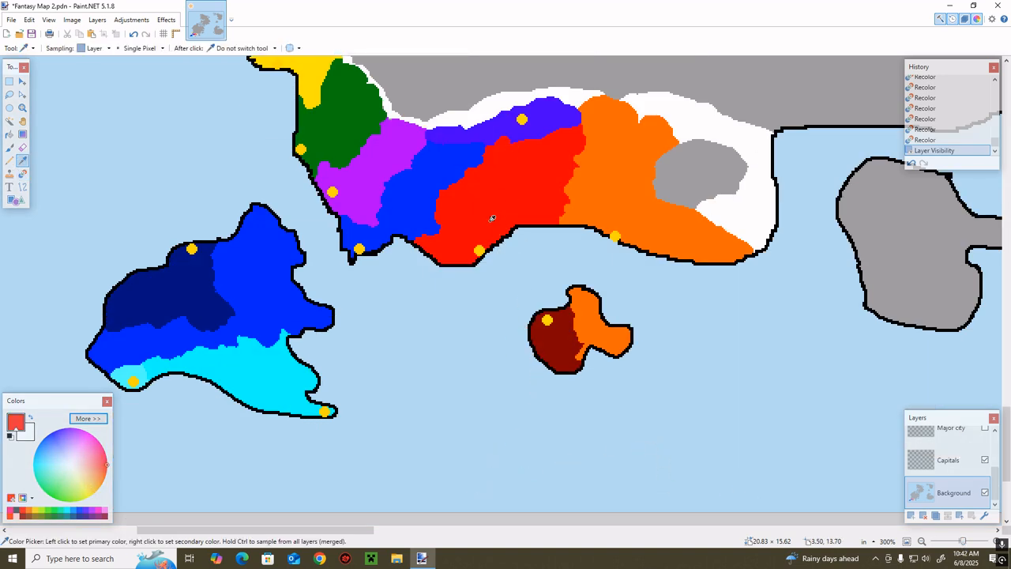
scroll(979, 458, "up", 3)
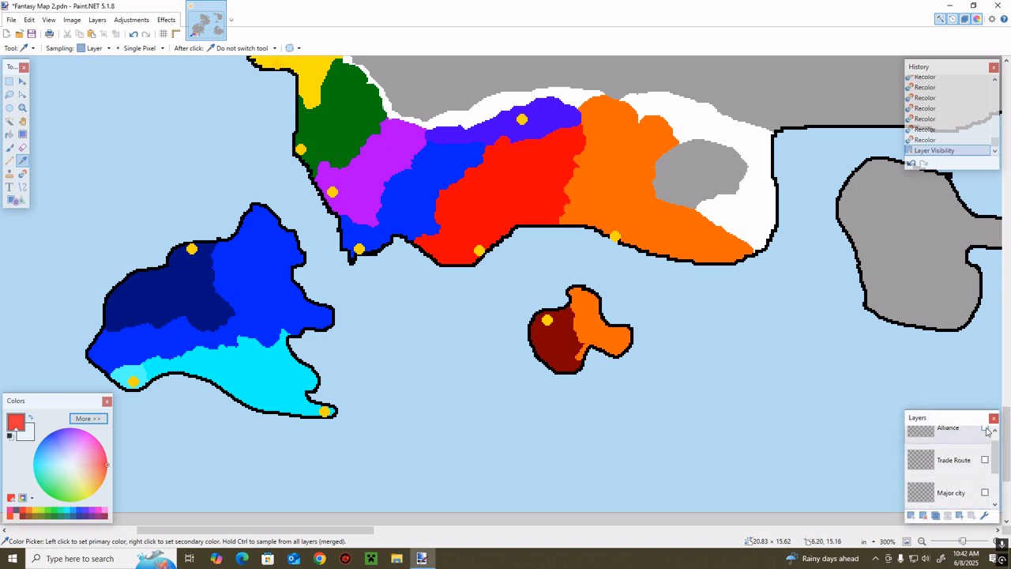
left_click(984, 428)
left_click(985, 428)
scroll(964, 474, "down", 2)
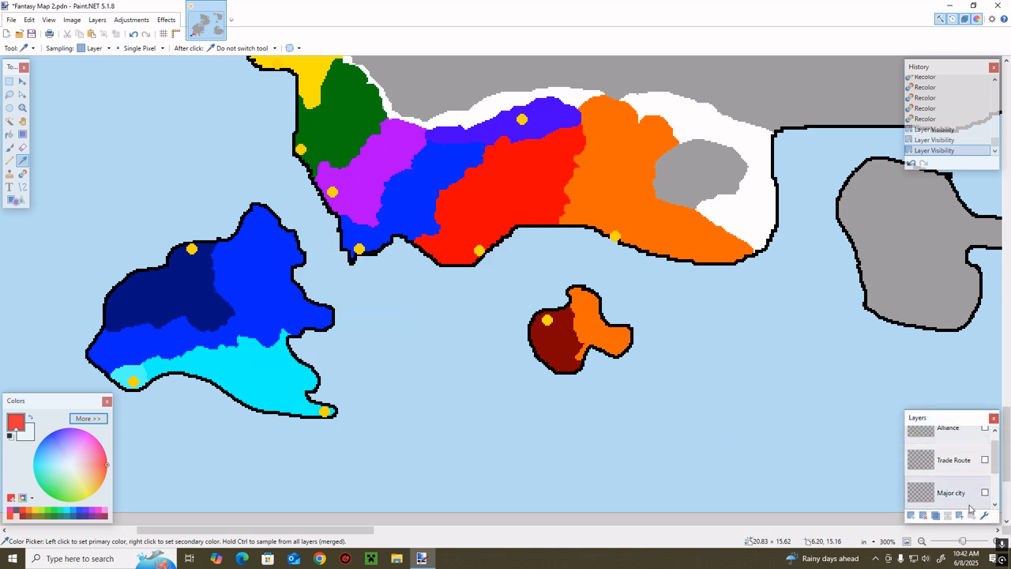
left_click_drag(965, 544, 968, 543)
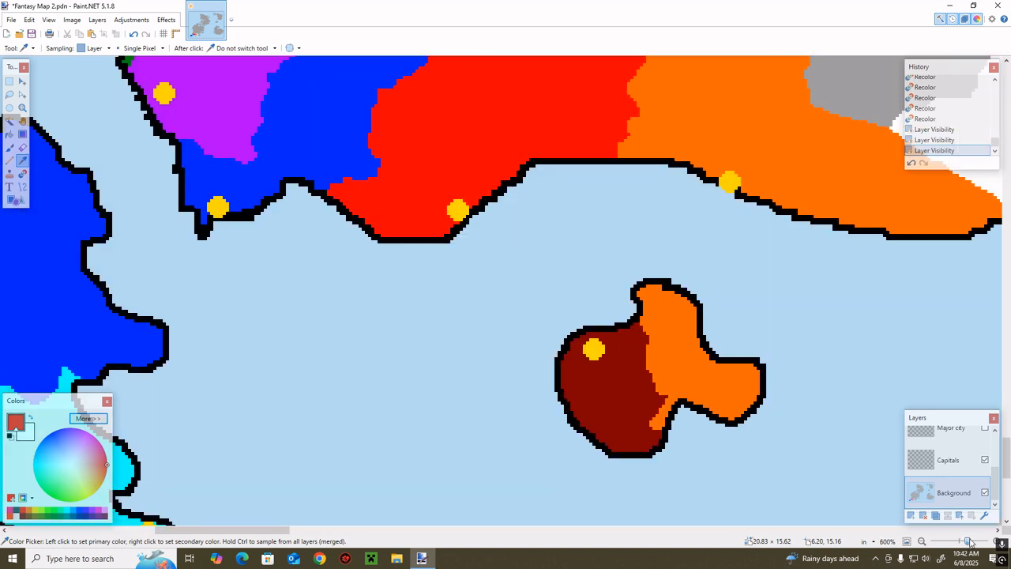
Try to recolour the northern edge of the small island's dark red territory with the sampled red, and undo the stroke
key("e")
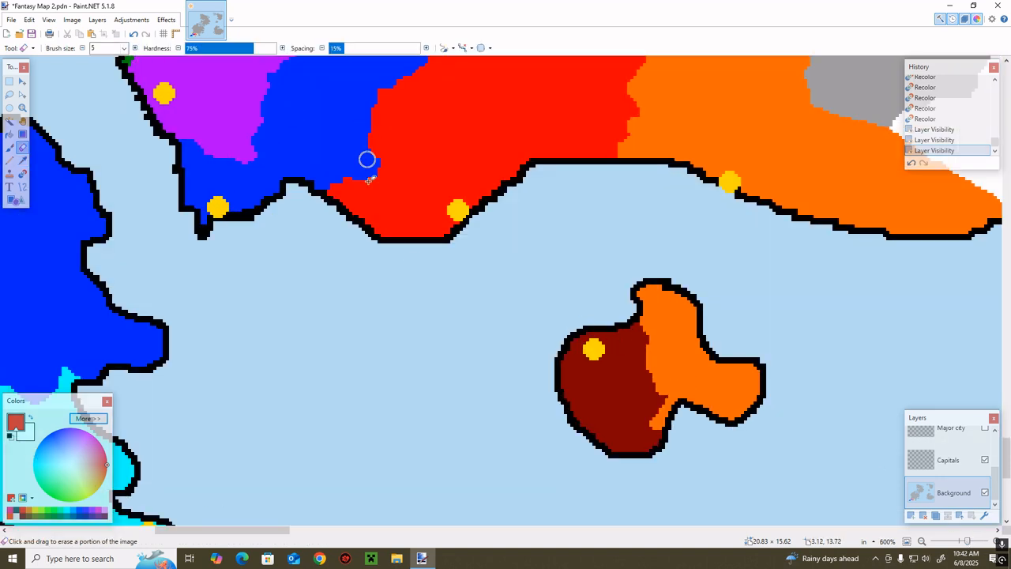
key("r")
mouse_move(640, 332)
left_mouse_down()
mouse_move(627, 338)
mouse_move(650, 342)
mouse_move(621, 336)
left_mouse_up()
left_click(911, 163)
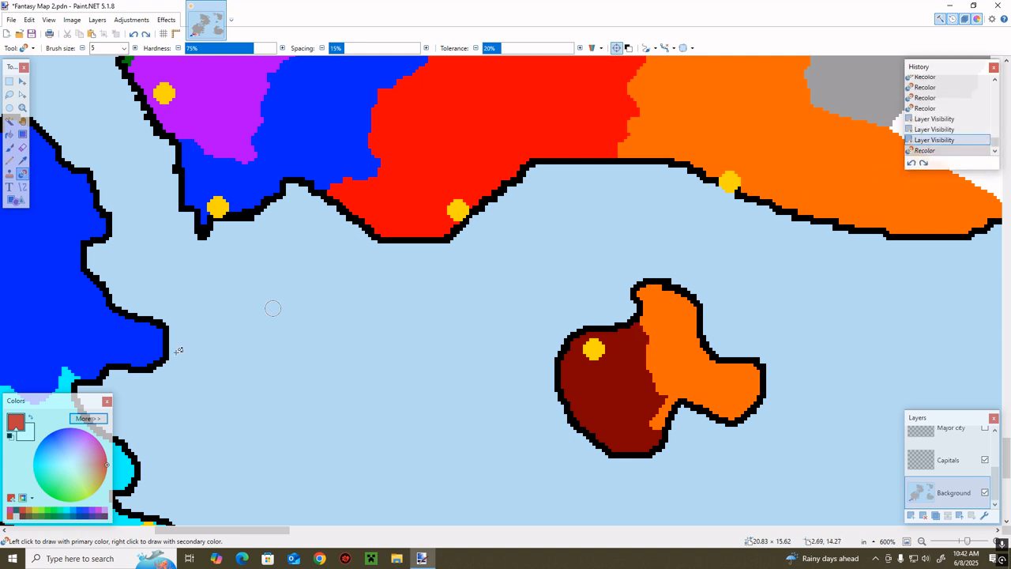
Try recolouring the small island's dark red territory in a lighter red, checking its cities on the Major city layer
left_click(100, 467)
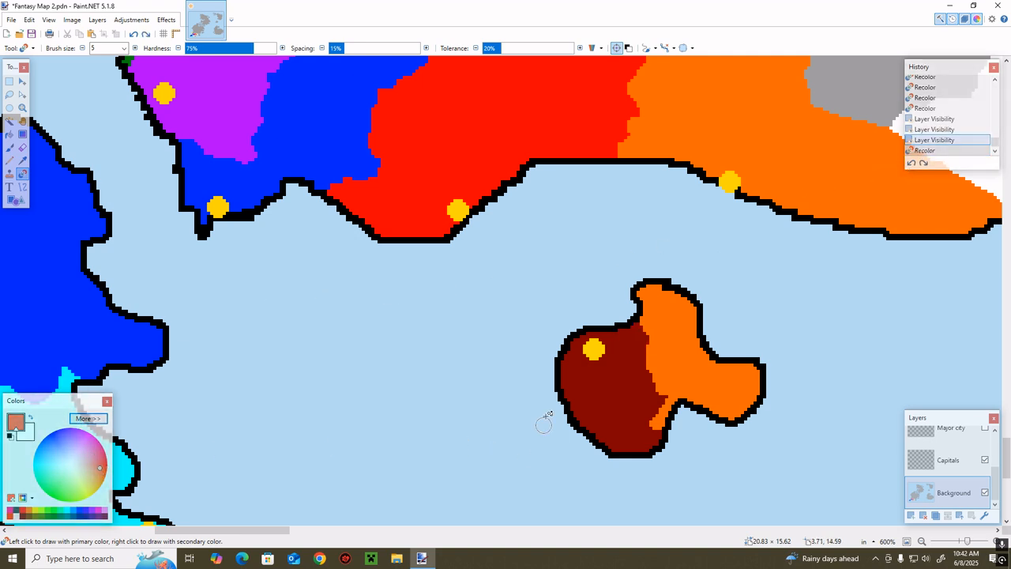
mouse_move(613, 350)
left_mouse_down()
mouse_move(624, 336)
mouse_move(635, 343)
left_mouse_up()
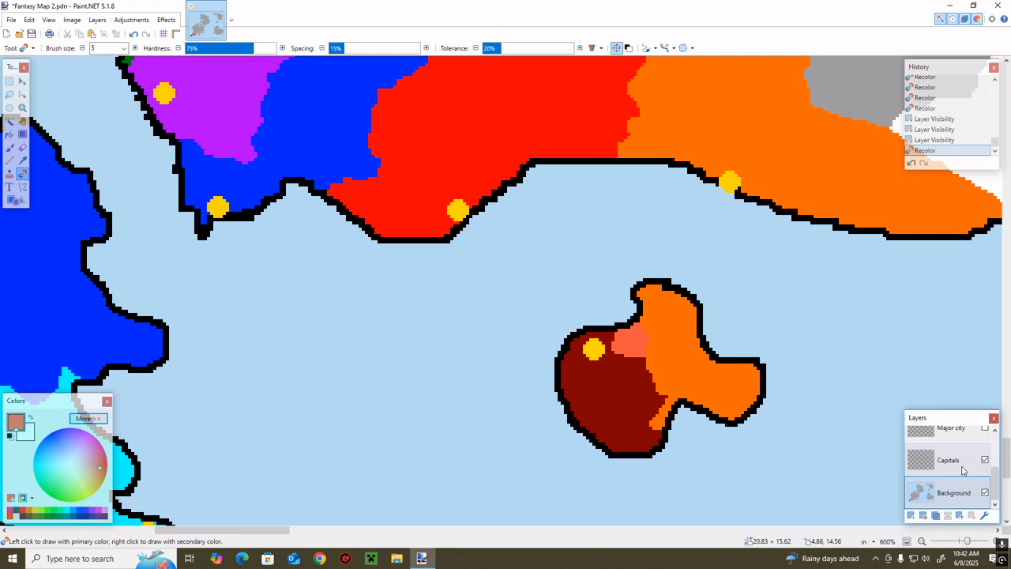
left_click(985, 427)
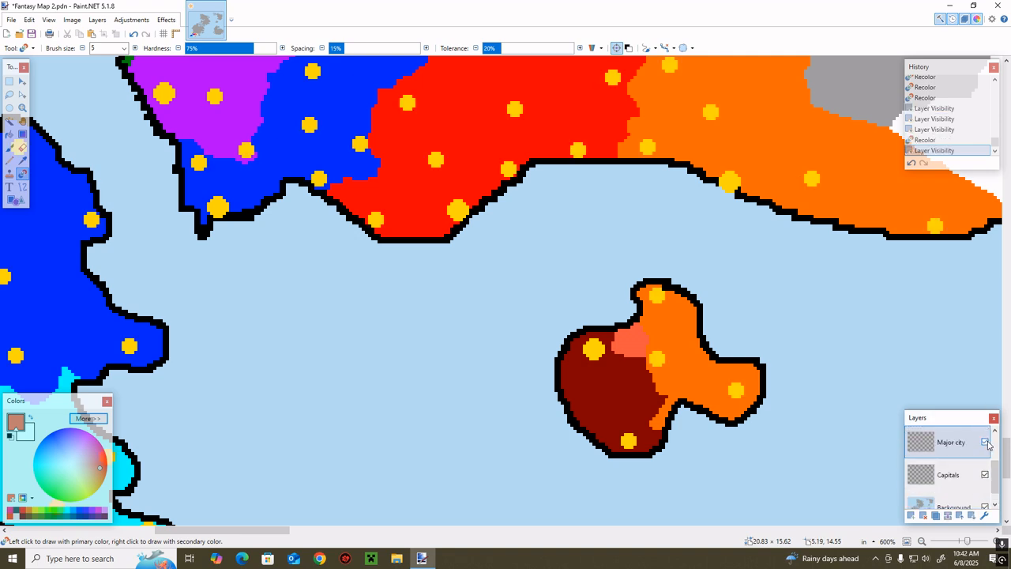
left_click(947, 492)
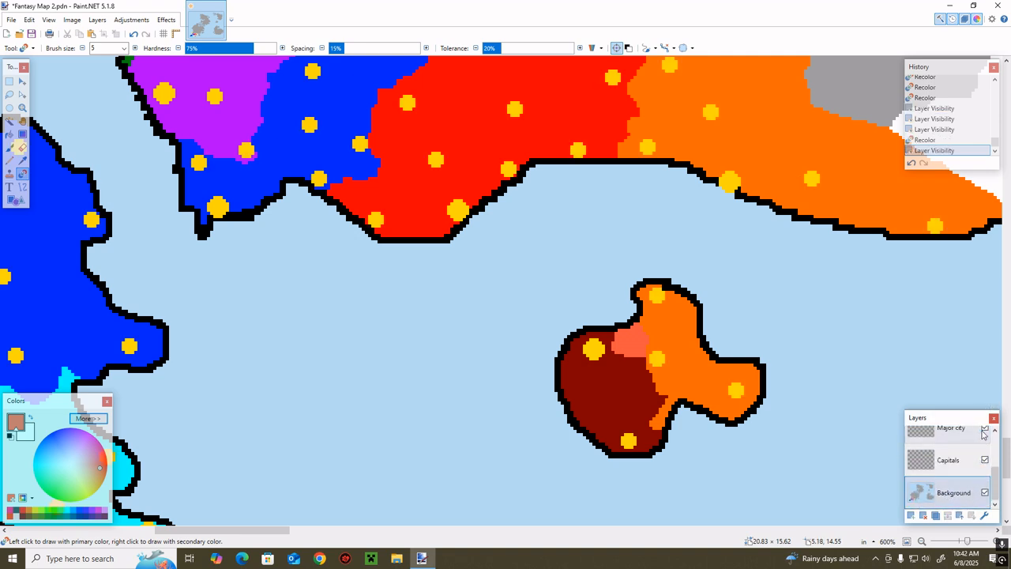
left_click(985, 428)
mouse_move(591, 338)
left_mouse_down()
mouse_move(622, 351)
mouse_move(582, 356)
mouse_move(561, 383)
mouse_move(583, 329)
mouse_move(642, 338)
mouse_move(588, 371)
mouse_move(632, 371)
mouse_move(610, 391)
mouse_move(478, 400)
mouse_move(633, 383)
mouse_move(687, 390)
mouse_move(669, 411)
mouse_move(698, 404)
mouse_move(671, 445)
mouse_move(600, 420)
mouse_move(665, 429)
mouse_move(627, 408)
left_mouse_up()
Fill the western territory of the small island with the red sampled from the mainland
key("k")
left_click(476, 156)
key("f")
left_click(626, 375)
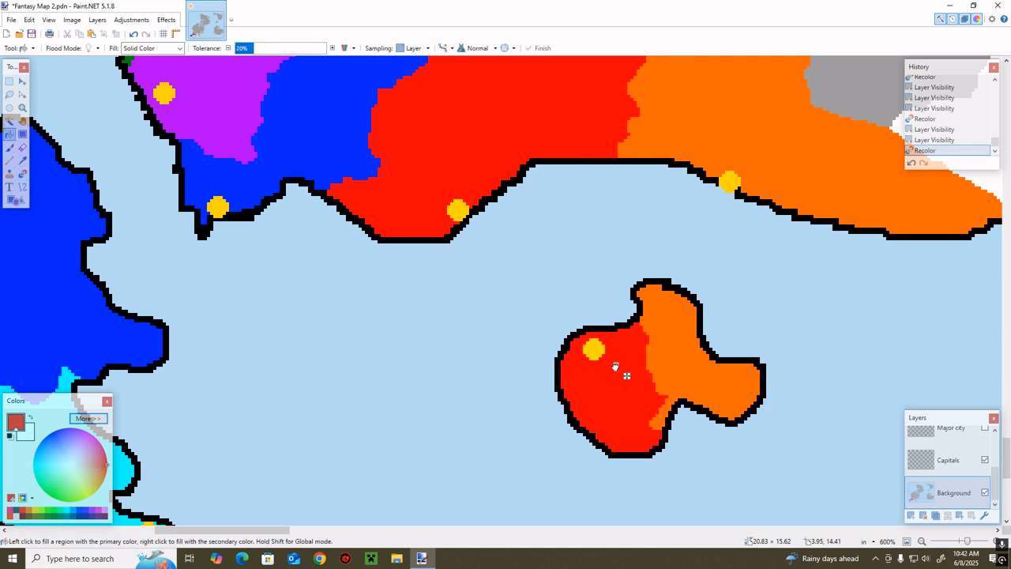
key("b")
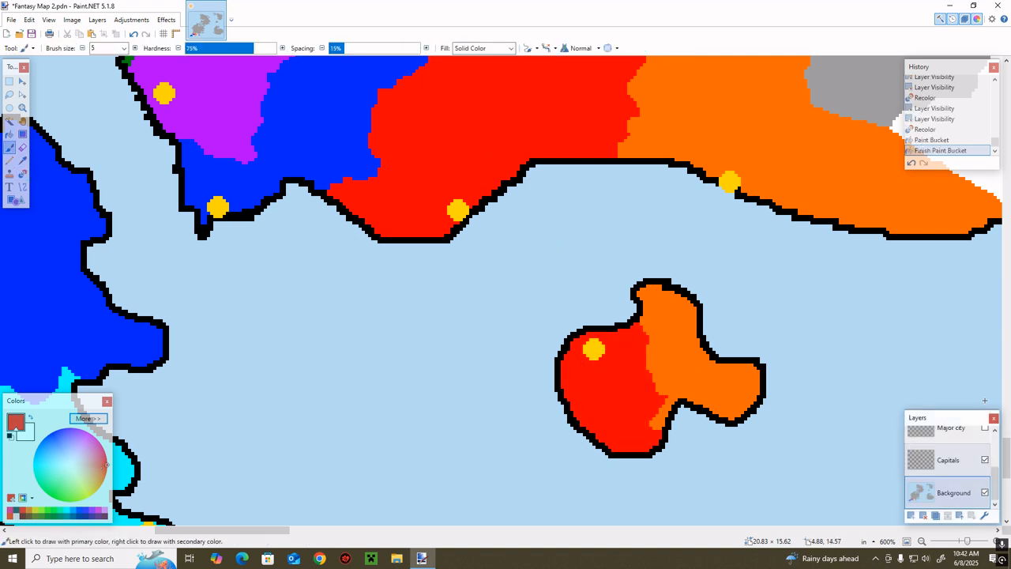
Erase the small island's capital marker on the Capitals layer and make Background the active layer
left_click(944, 459)
key("e")
mouse_move(592, 349)
left_mouse_down()
mouse_move(605, 355)
mouse_move(585, 357)
mouse_move(601, 352)
left_mouse_up()
left_click(948, 492)
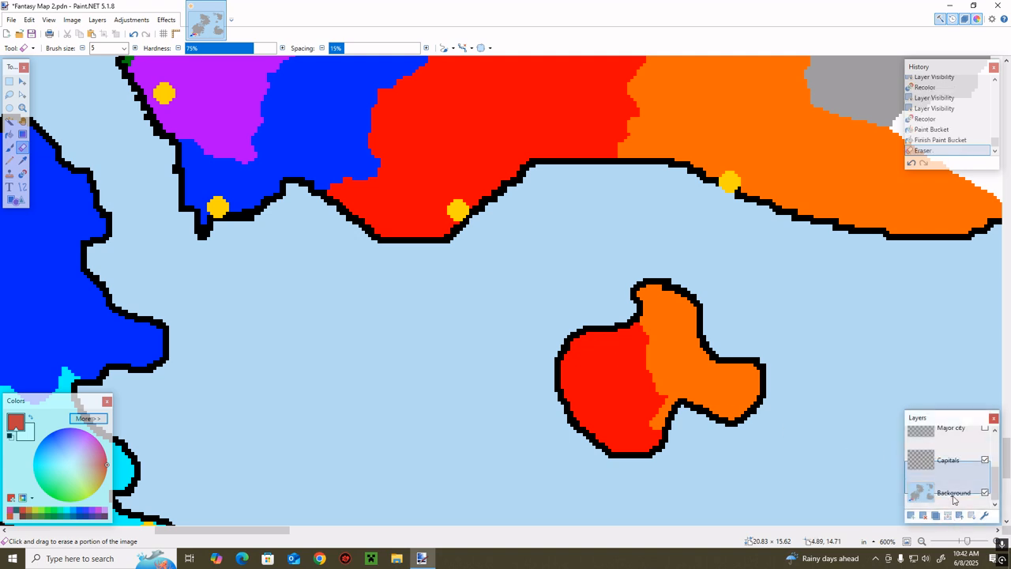
Toggle the Capitals layer's visibility to examine the blue and cyan island with and without its capital markers
left_click(984, 459)
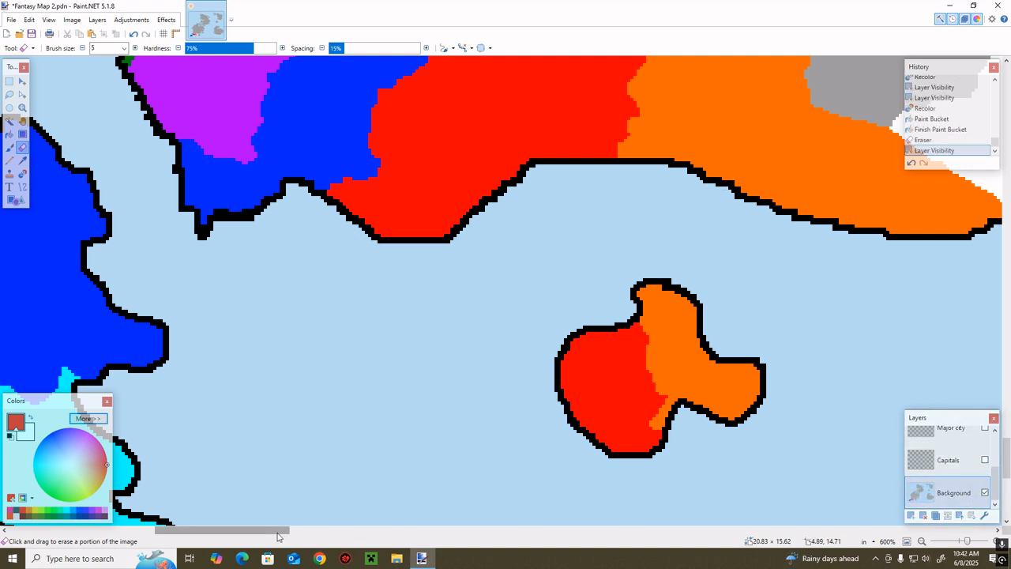
left_click_drag(279, 533, 214, 533)
left_click(984, 460)
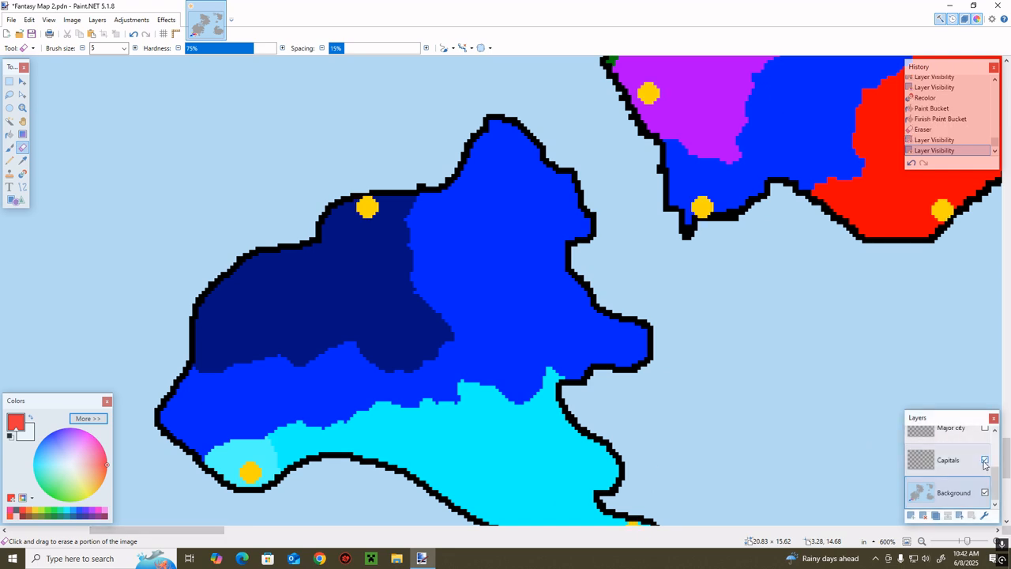
left_click(985, 459)
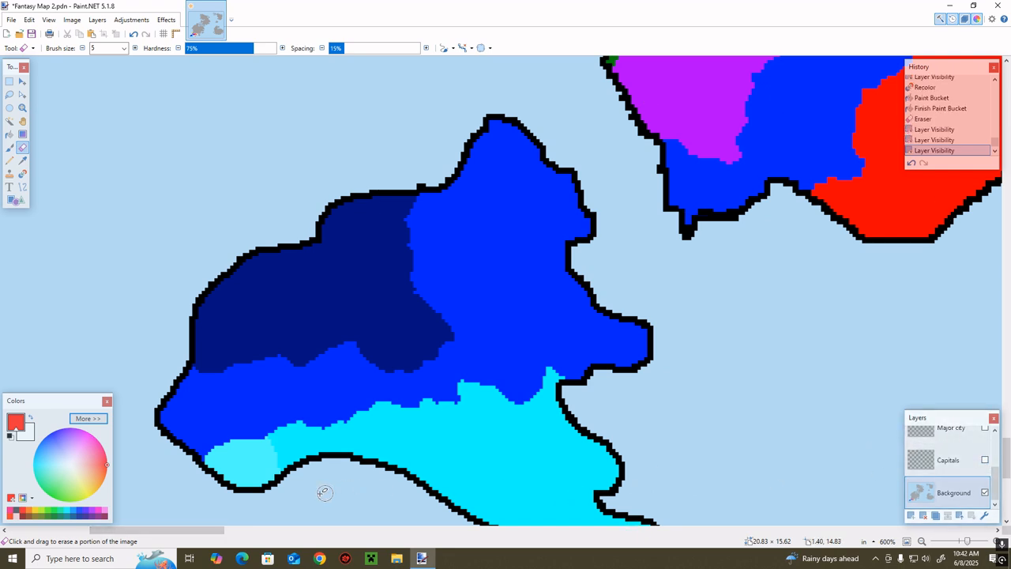
mouse_move(177, 529)
left_mouse_down()
mouse_move(222, 533)
mouse_move(167, 531)
left_mouse_up()
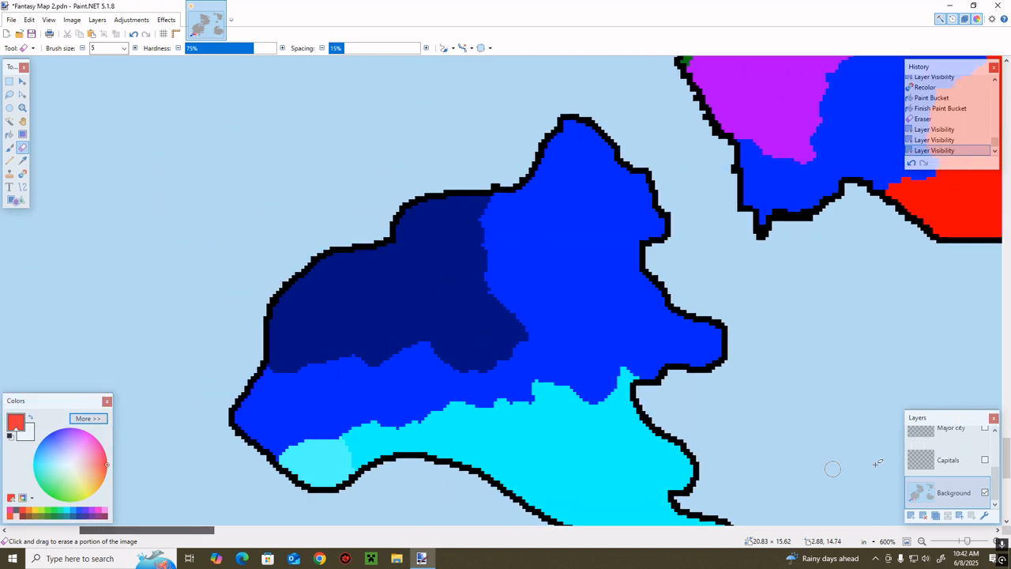
left_click(984, 460)
Undo the stray erasing on Background and erase the light cyan patch's capital marker on the Capitals layer
left_click_drag(328, 461, 338, 474)
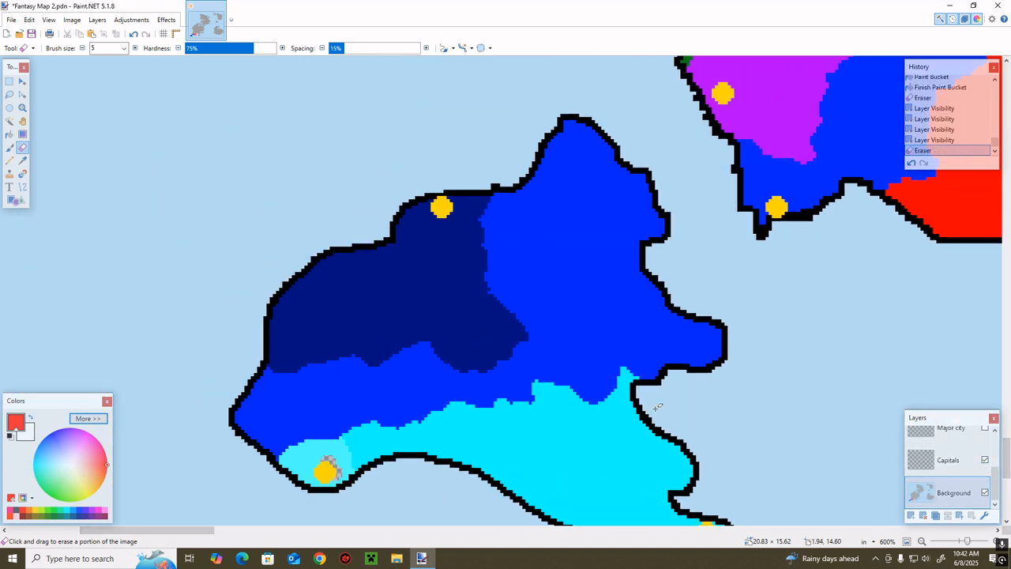
left_click(911, 162)
left_click(951, 460)
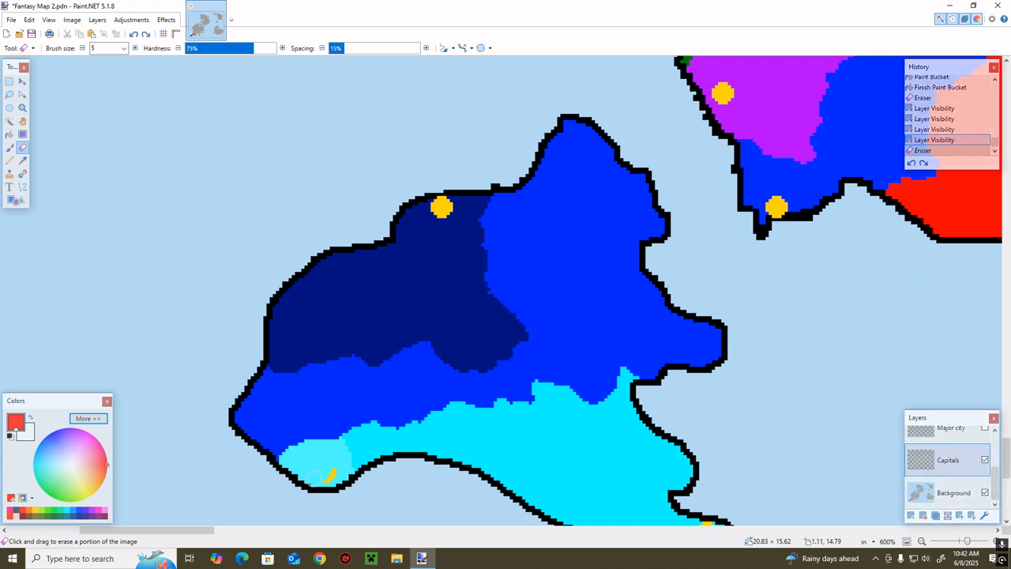
left_click_drag(316, 476, 368, 443)
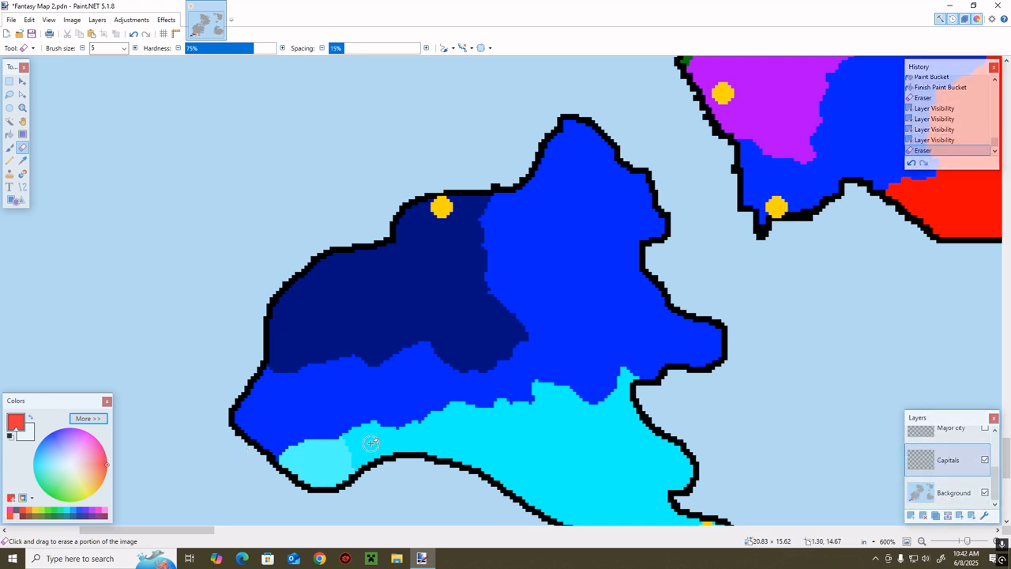
Try to sample the neighbouring cyan and fill the light cyan patch while the Capitals layer is active
key("k")
left_click(371, 442)
key("f")
left_click(344, 458)
key("b")
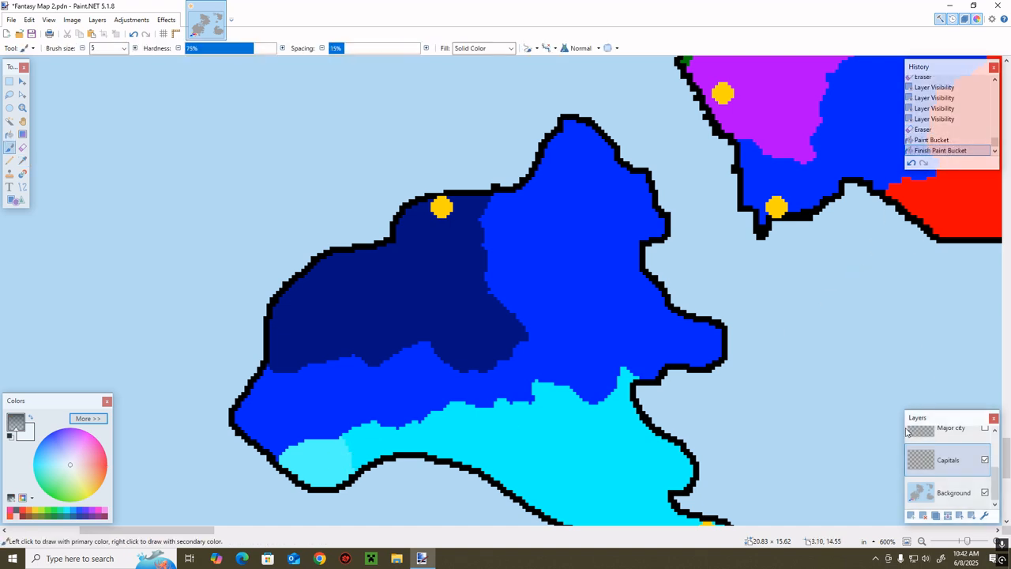
Fill the light cyan patch on the Background layer with cyan sampled from the adjoining territory
scroll(892, 452, "down", 2)
left_click(932, 493)
left_click(984, 460)
left_click(984, 459)
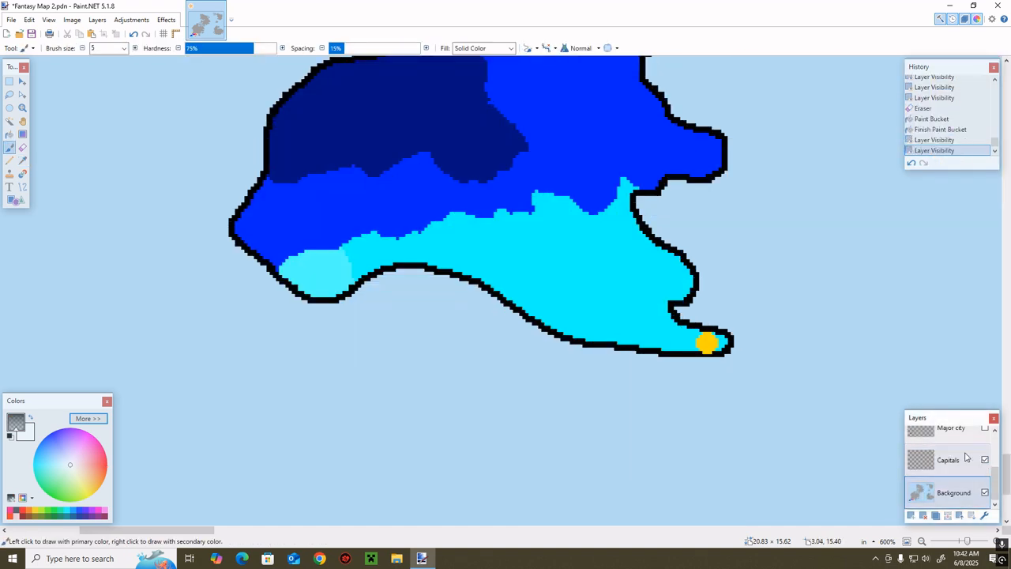
key("k")
left_click(537, 272)
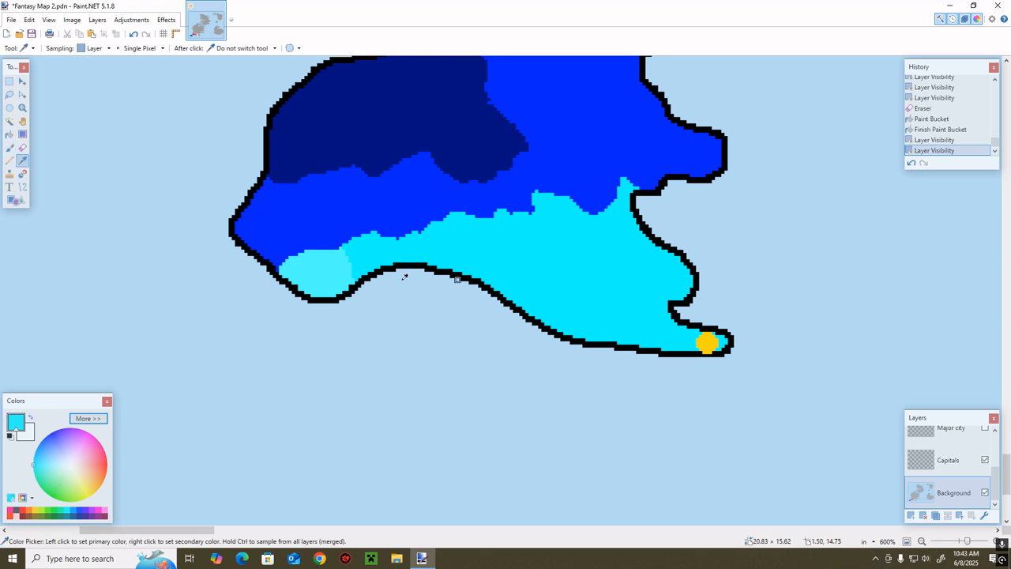
key("f")
left_click(324, 272)
key("b")
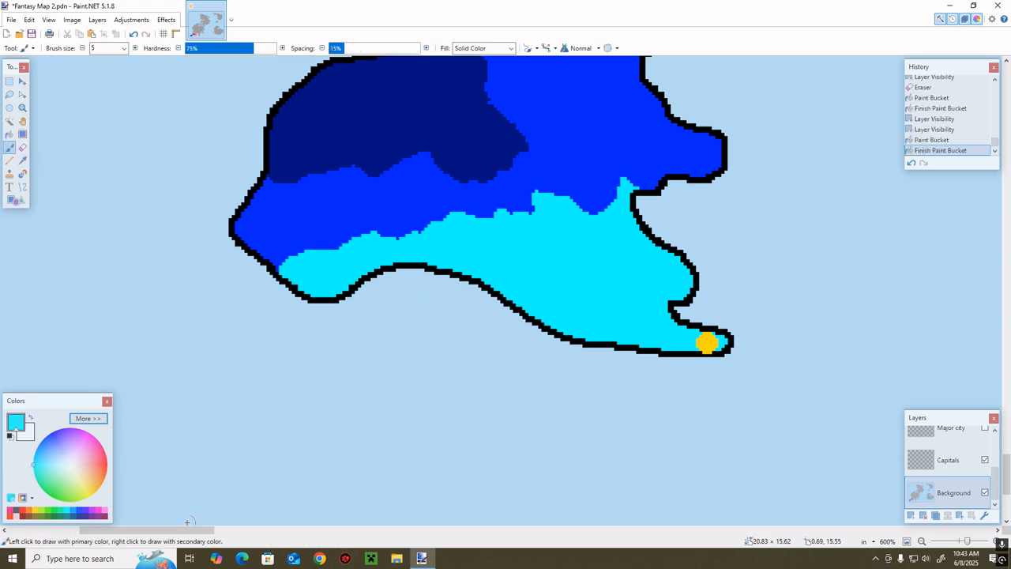
Sample the white of the unclaimed strip and recolor the grey edge above the purple and indigo territories white
scroll(350, 416, "right", 8)
scroll(350, 417, "up", 3)
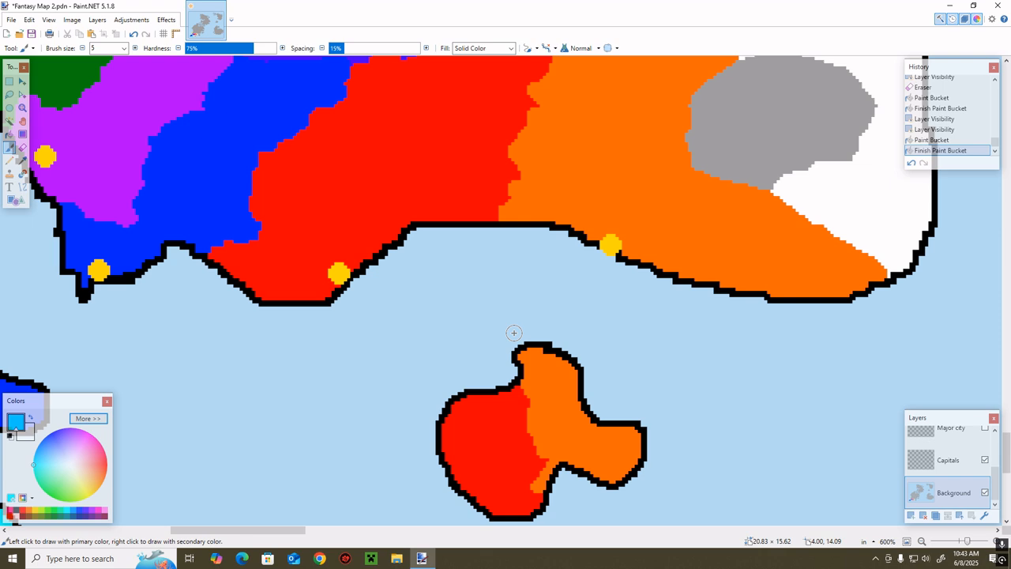
scroll(512, 331, "up", 3)
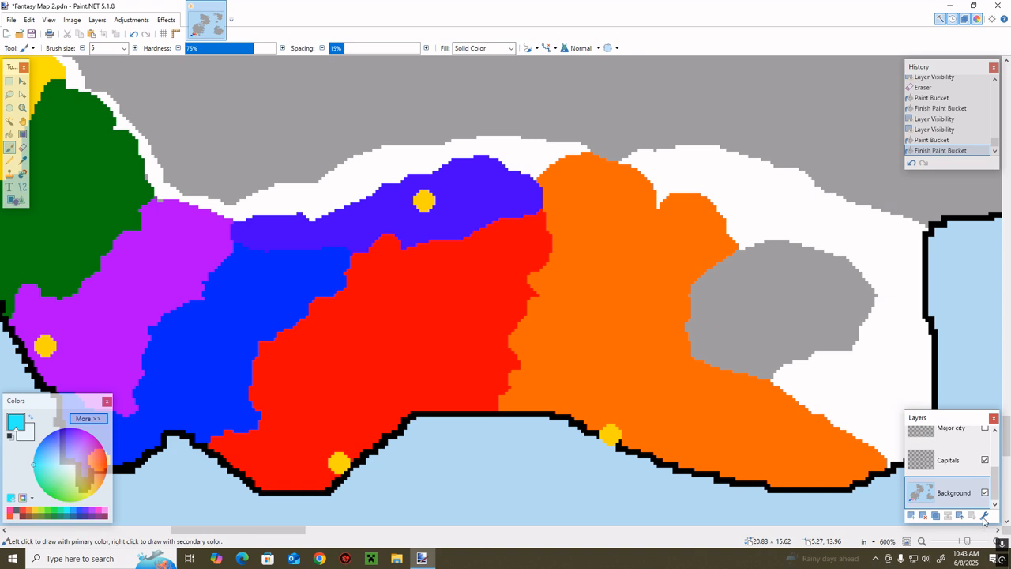
left_click_drag(969, 543, 965, 543)
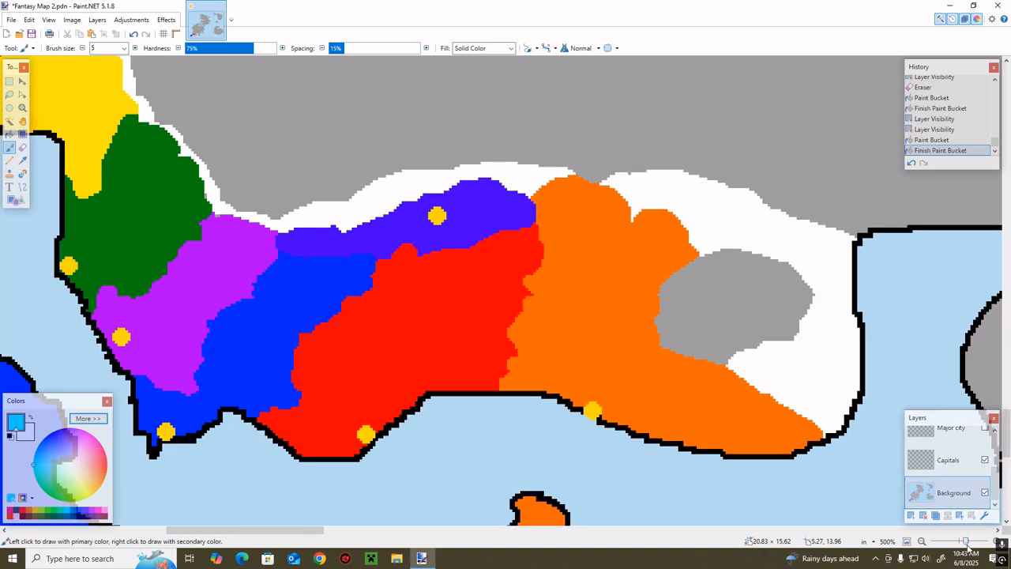
key("k")
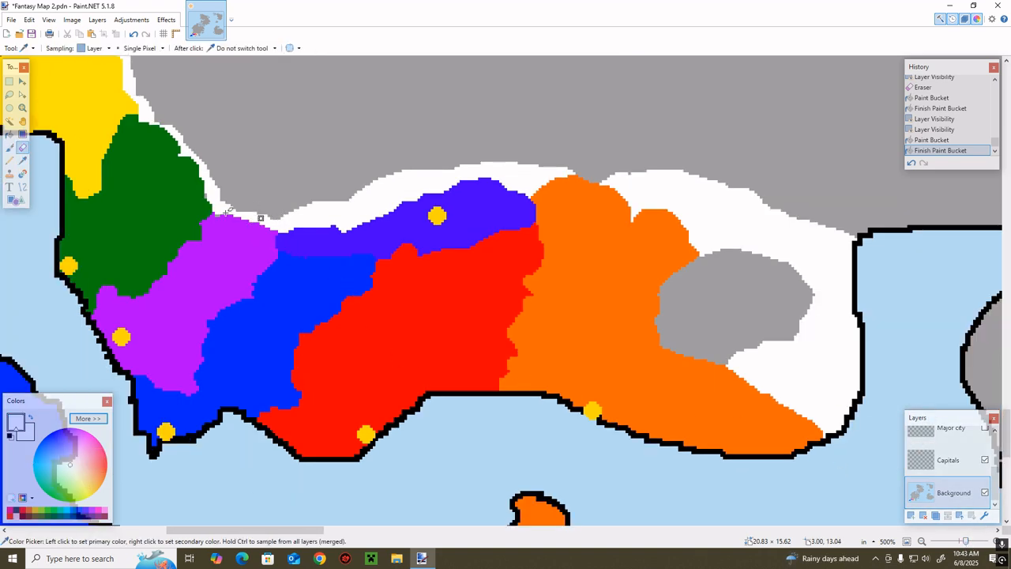
key("e")
key("r")
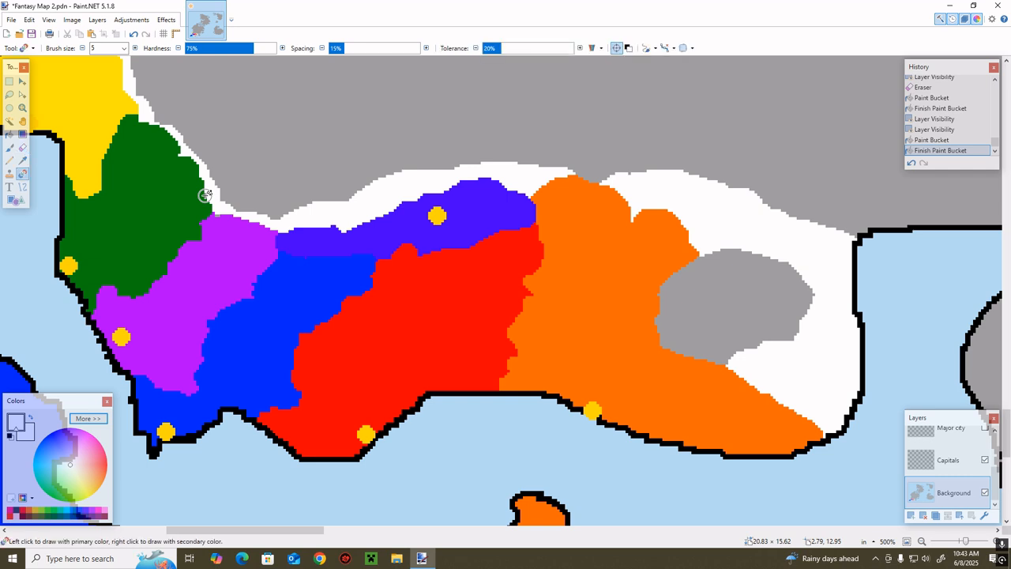
left_click(207, 205)
scroll(181, 206, "up", 3)
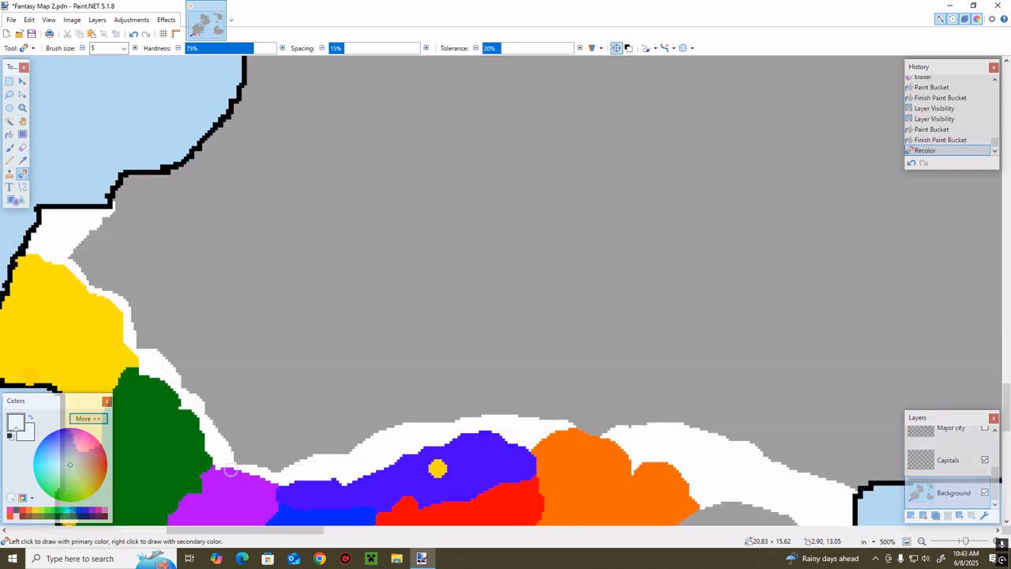
mouse_move(288, 473)
left_mouse_down()
mouse_move(237, 462)
mouse_move(235, 428)
left_mouse_up()
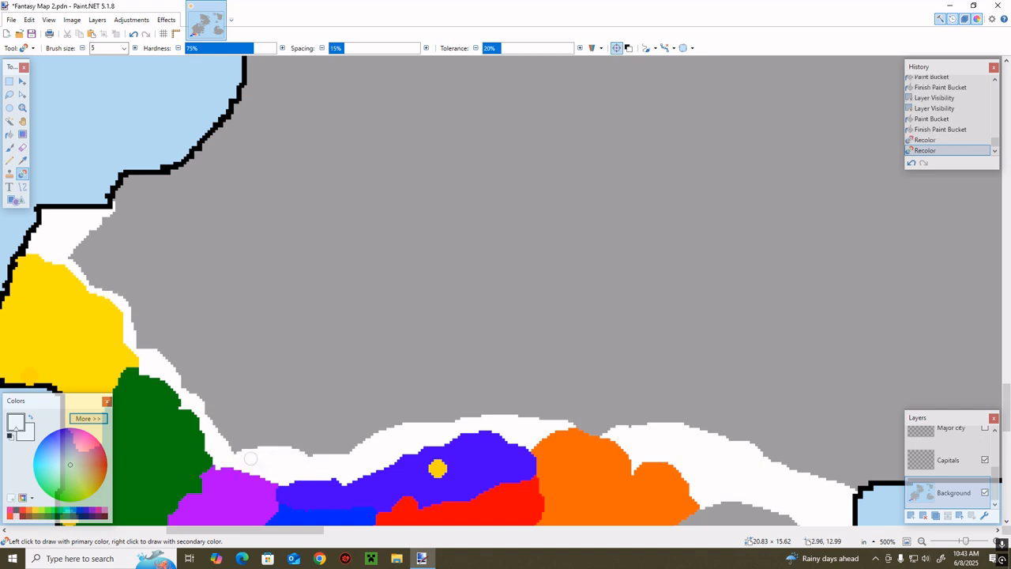
Recolor the grey edge beside the green and yellow territories white, widening the strip up to the northwest coast
mouse_move(230, 444)
left_mouse_down()
mouse_move(155, 344)
mouse_move(137, 343)
mouse_move(124, 306)
mouse_move(98, 282)
mouse_move(82, 220)
mouse_move(98, 282)
mouse_move(78, 234)
left_mouse_up()
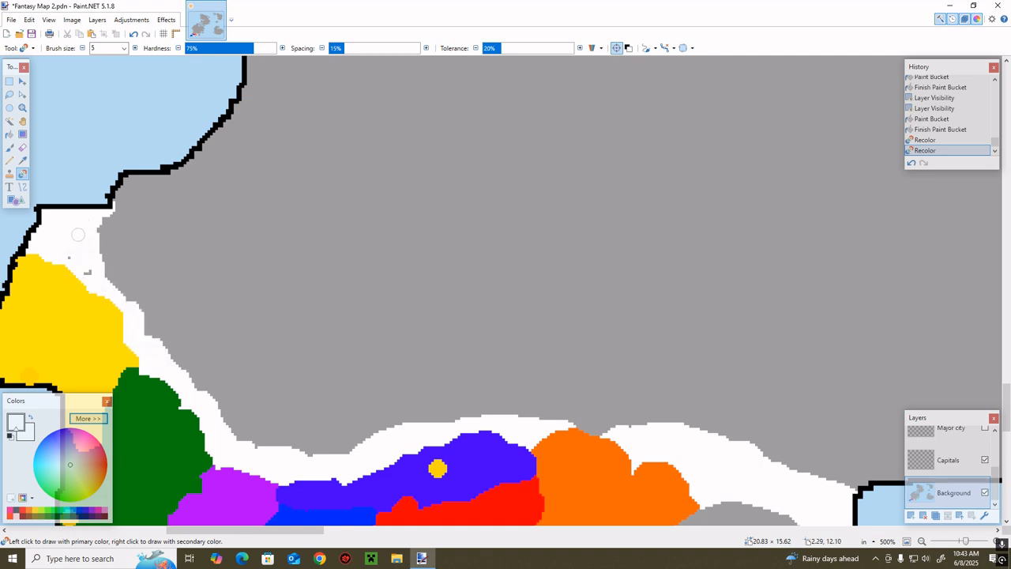
left_click_drag(87, 272, 82, 266)
scroll(300, 350, "down", 5)
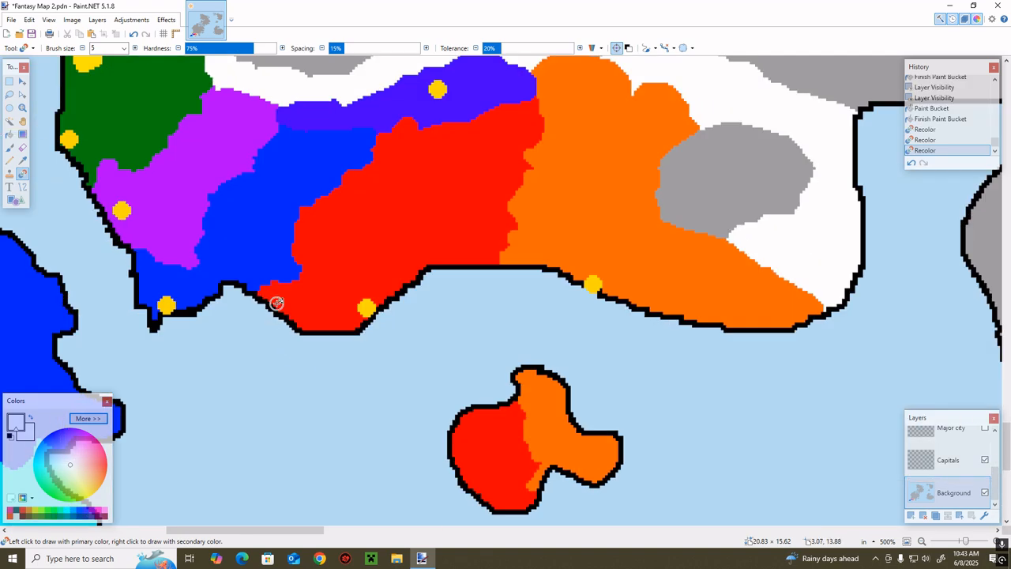
scroll(440, 301, "up", 4)
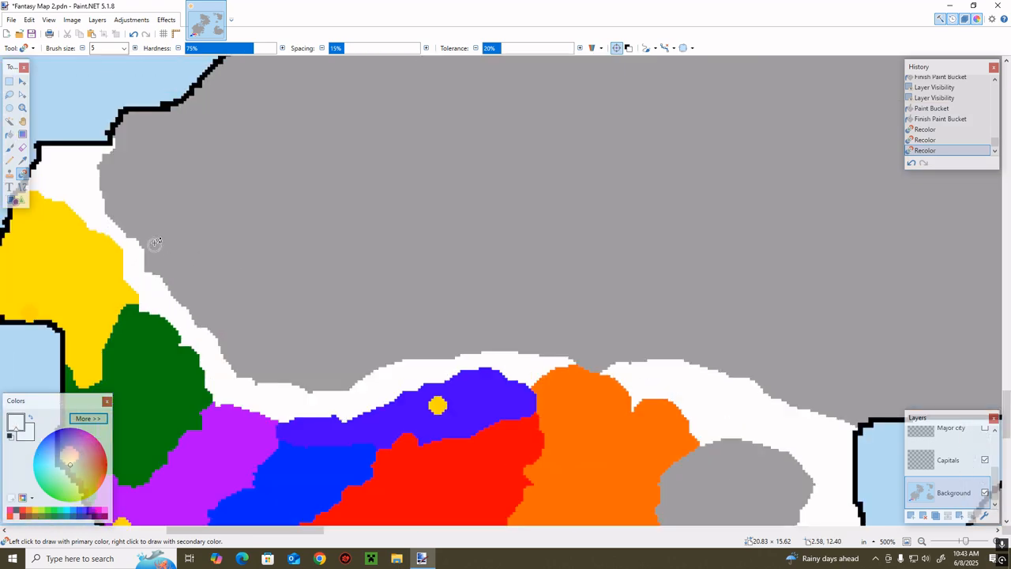
mouse_move(105, 157)
left_mouse_down()
mouse_move(124, 118)
mouse_move(97, 180)
mouse_move(119, 210)
mouse_move(111, 150)
mouse_move(120, 215)
mouse_move(105, 167)
mouse_move(129, 246)
mouse_move(119, 218)
left_mouse_up()
Recolor the white land north of the yellow territory dark yellow-brown (7F6A00) to form a new territory, covering the leftover specks
left_click(30, 515)
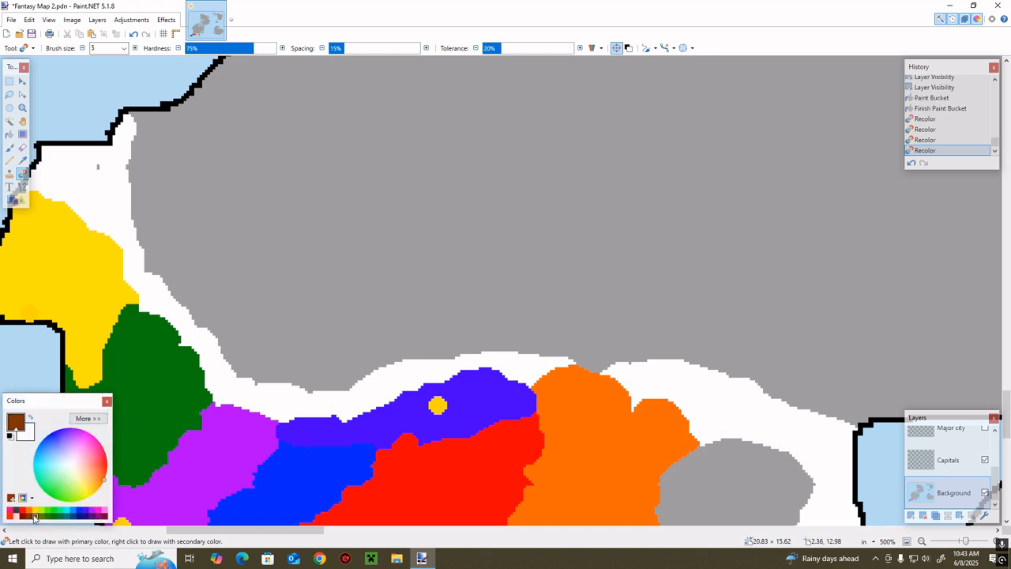
left_click(37, 518)
left_click_drag(249, 533, 199, 530)
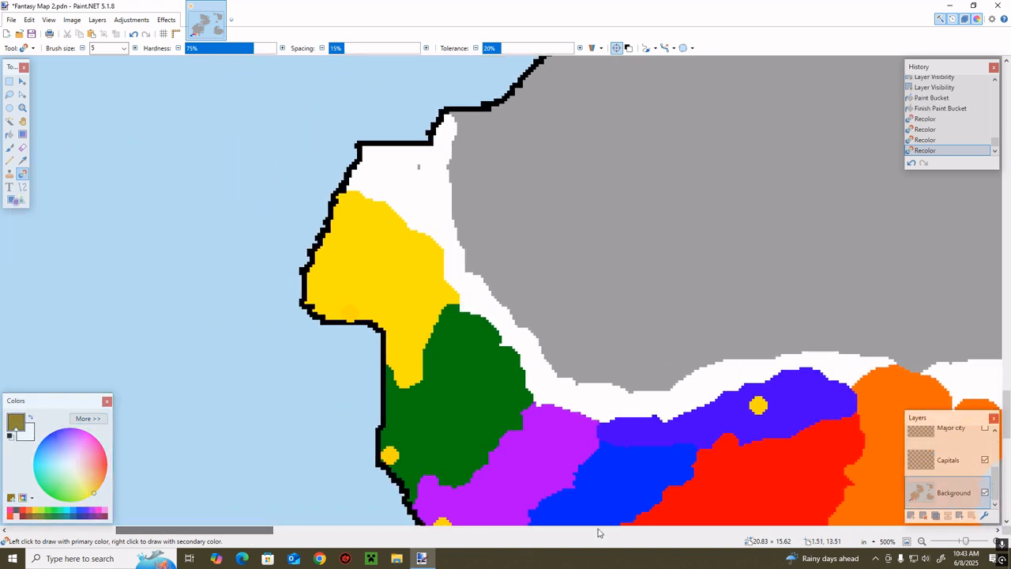
left_click(965, 540)
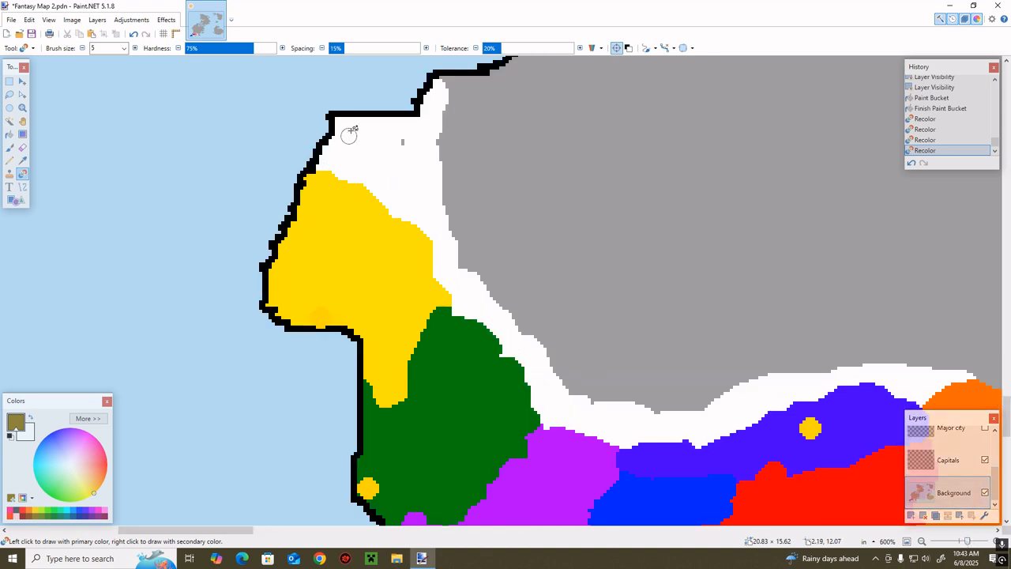
mouse_move(341, 141)
left_mouse_down()
mouse_move(364, 111)
mouse_move(352, 120)
mouse_move(347, 175)
mouse_move(376, 166)
mouse_move(396, 114)
mouse_move(413, 119)
mouse_move(402, 176)
mouse_move(412, 126)
mouse_move(383, 185)
mouse_move(404, 153)
left_mouse_up()
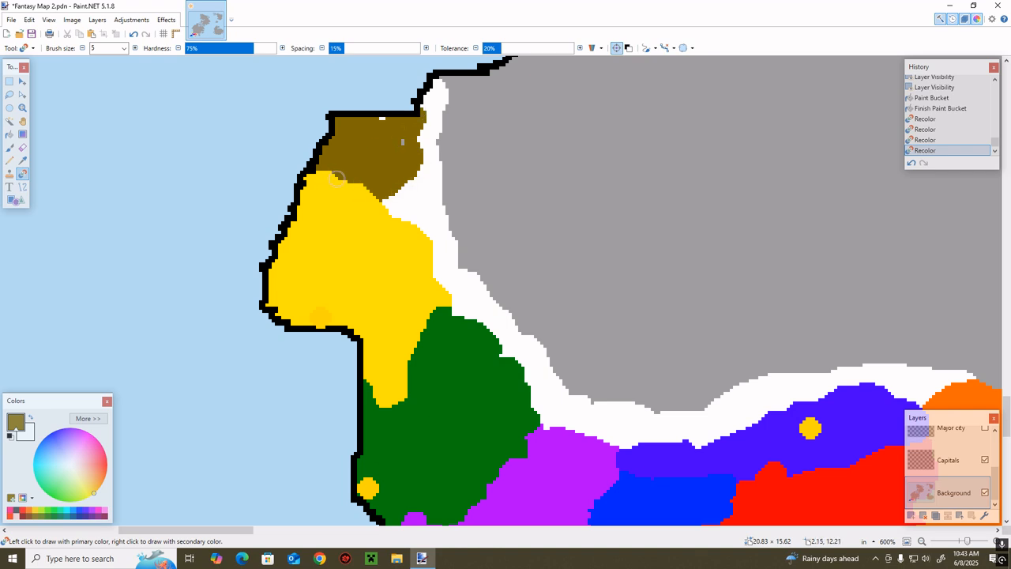
left_click(403, 141)
left_click(386, 121)
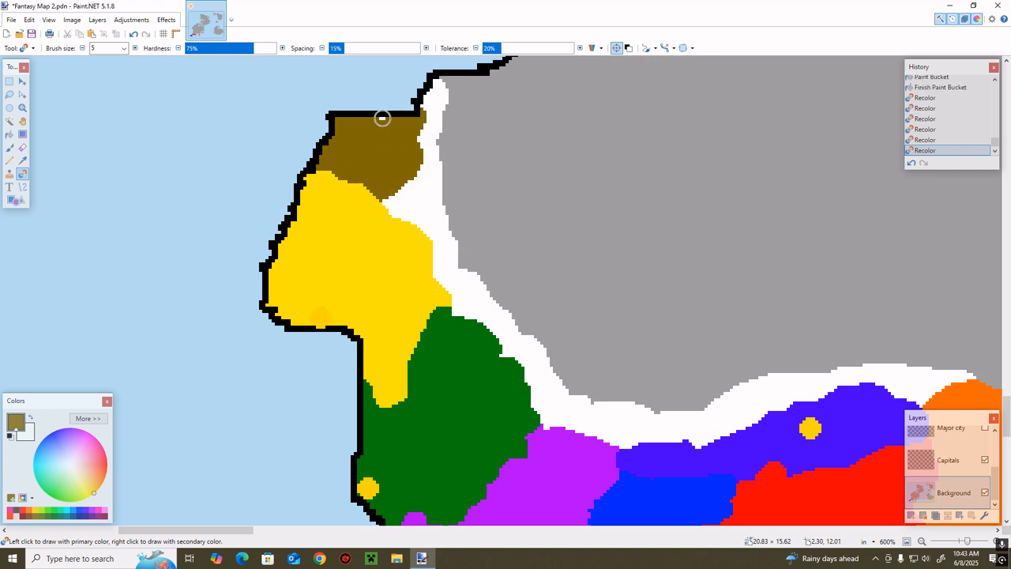
left_click(393, 207)
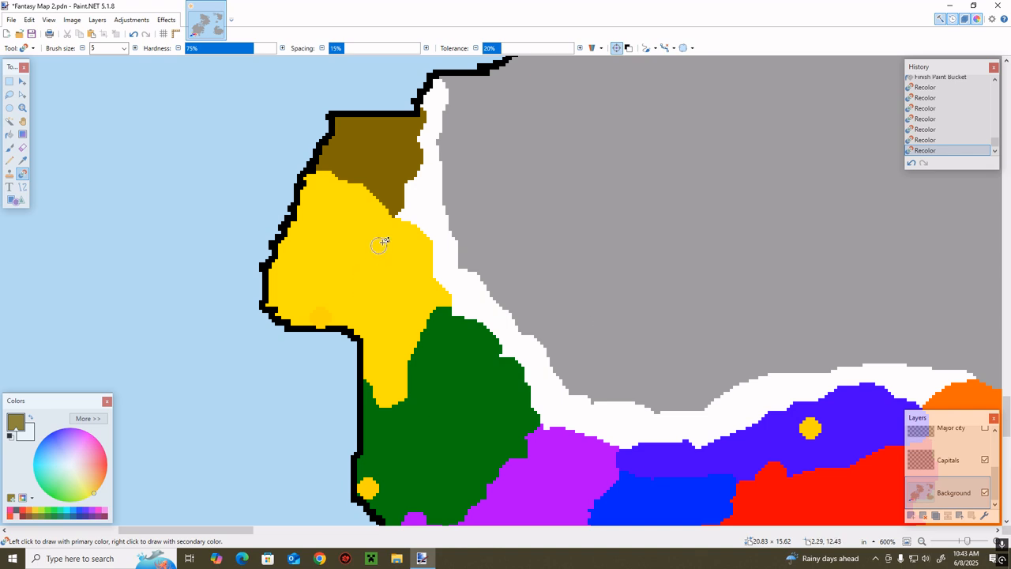
Raise the brown's green component to get olive and recolor the yellow territory's northern edge with it
left_click(88, 417)
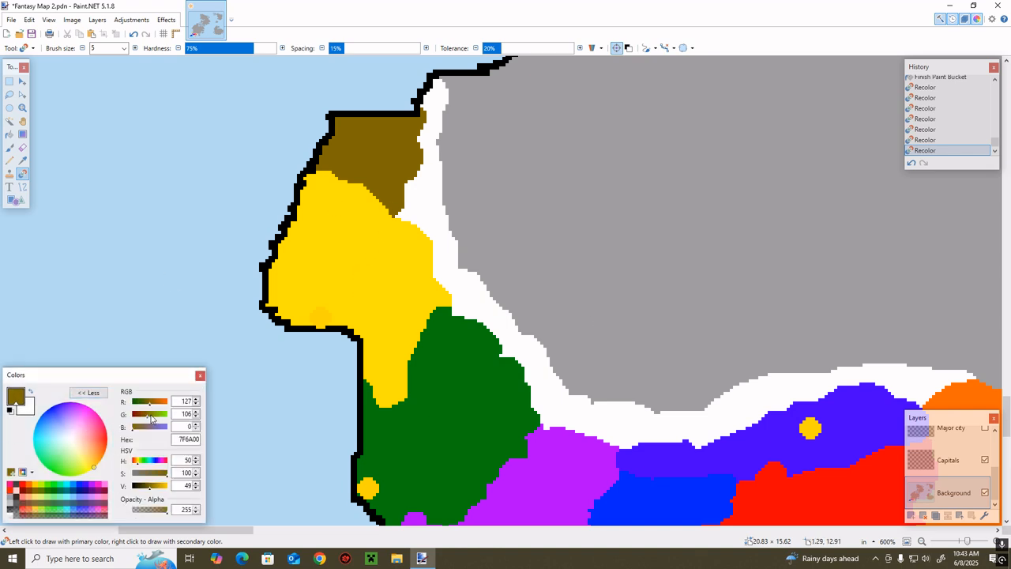
left_click(151, 415)
left_click(89, 393)
mouse_move(391, 216)
left_mouse_down()
mouse_move(303, 204)
mouse_move(367, 203)
mouse_move(312, 194)
mouse_move(319, 178)
mouse_move(389, 179)
mouse_move(327, 184)
left_mouse_up()
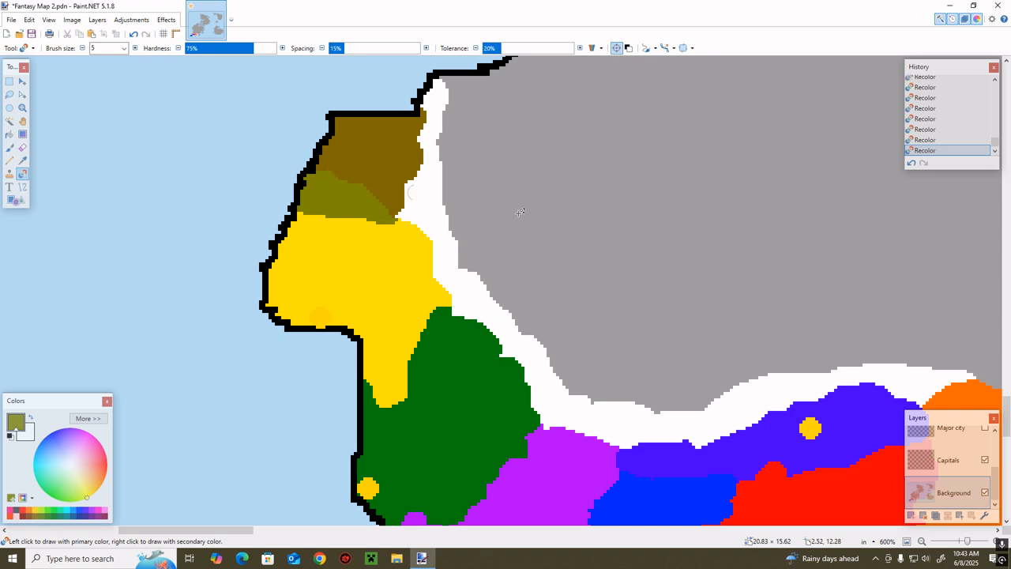
Show the Major city layer and extend the olive area down the yellow territory's west coast, around its two northwestern cities
scroll(955, 466, "up", 3)
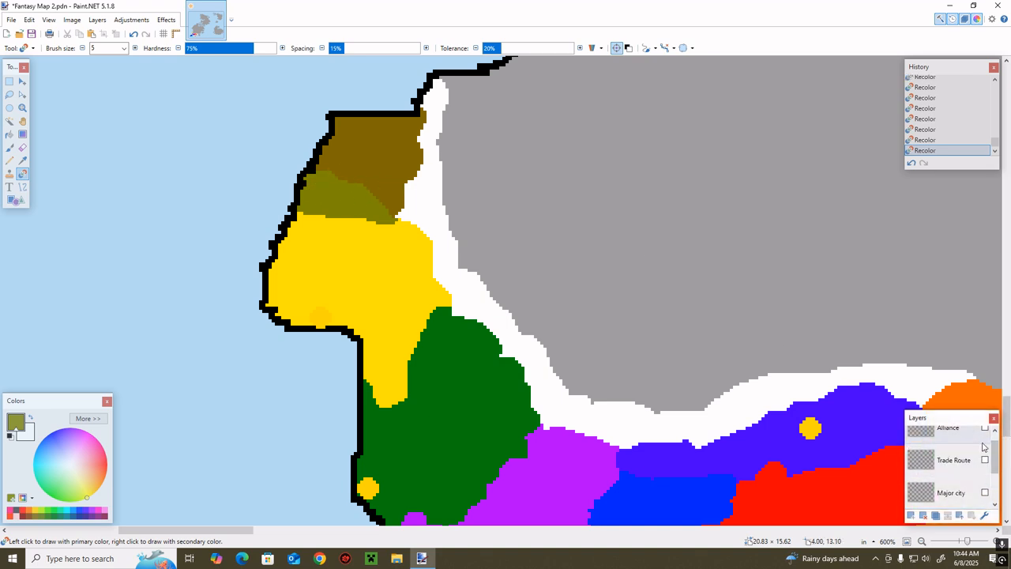
scroll(995, 449, "down", 3)
left_click(984, 428)
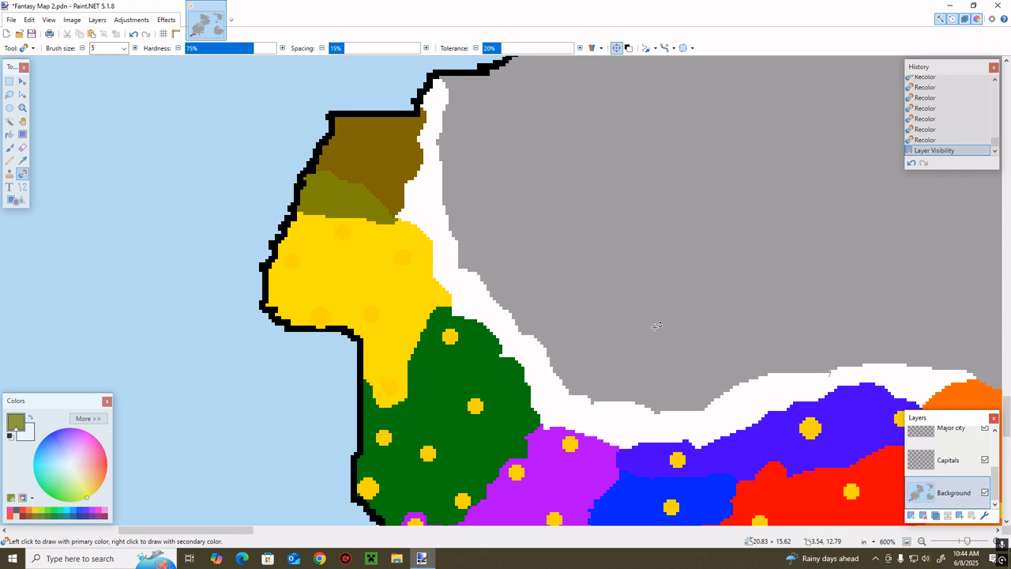
mouse_move(310, 222)
left_mouse_down()
mouse_move(278, 214)
mouse_move(370, 232)
mouse_move(317, 233)
mouse_move(367, 218)
mouse_move(386, 224)
mouse_move(298, 260)
mouse_move(314, 207)
mouse_move(276, 264)
left_mouse_up()
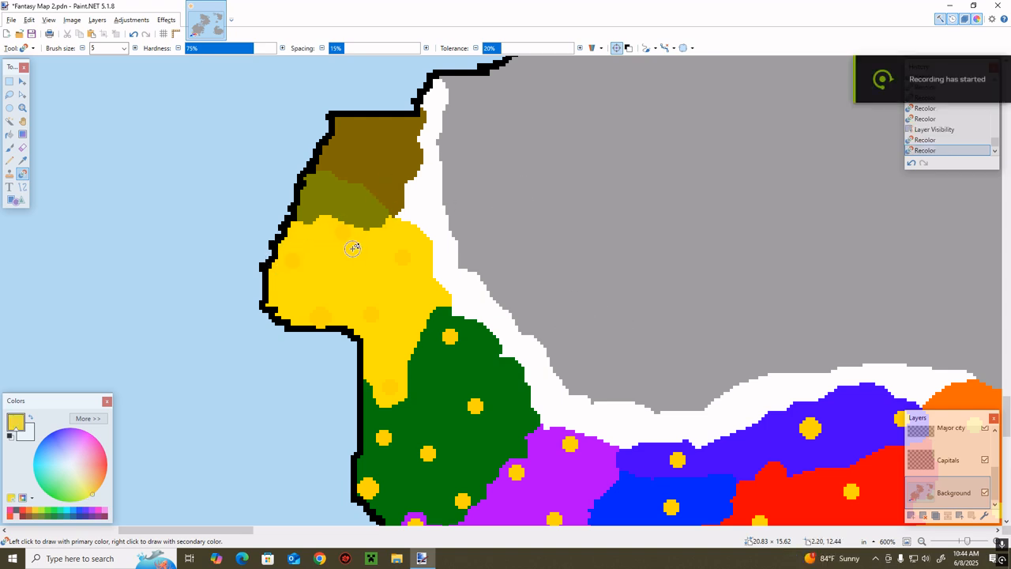
Fill the olive strip with the brown sampled from the adjoining northern territory
key("k")
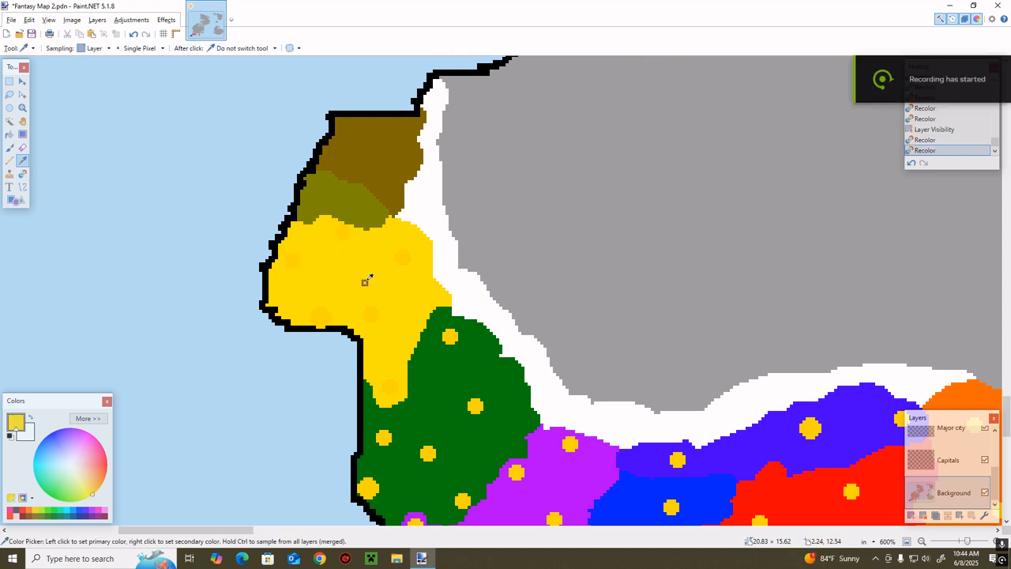
left_click(382, 151)
key("f")
left_click(356, 194)
Paint two golden-yellow size 5 city markers on the Major city layer, at the brown territory's west and north coasts
key("b")
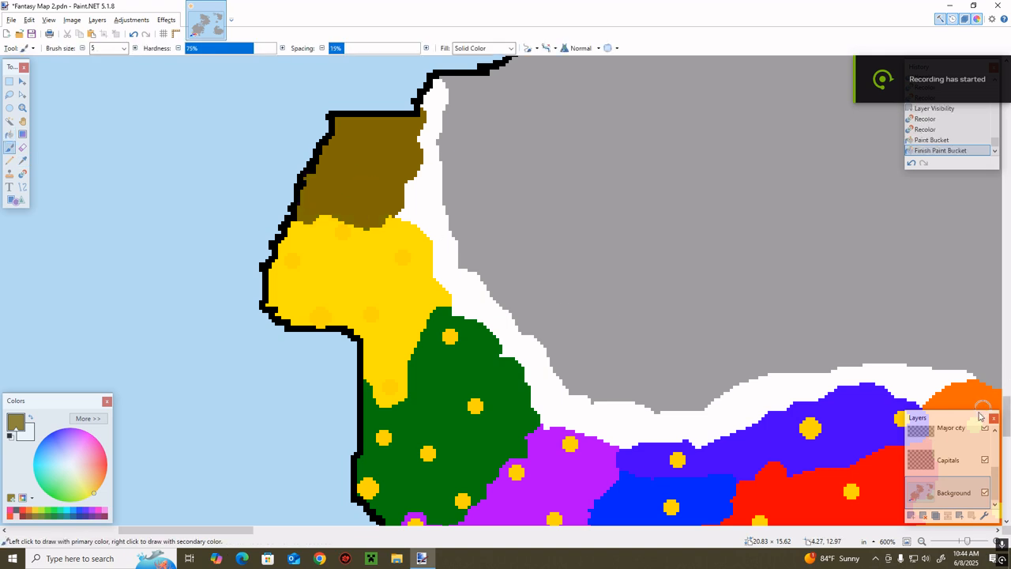
left_click(976, 436)
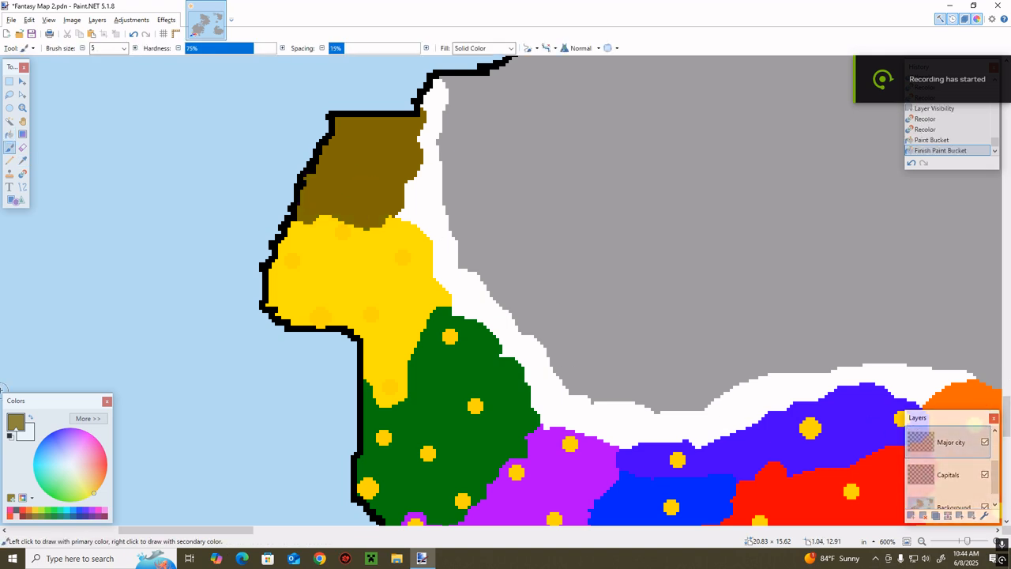
left_click(35, 511)
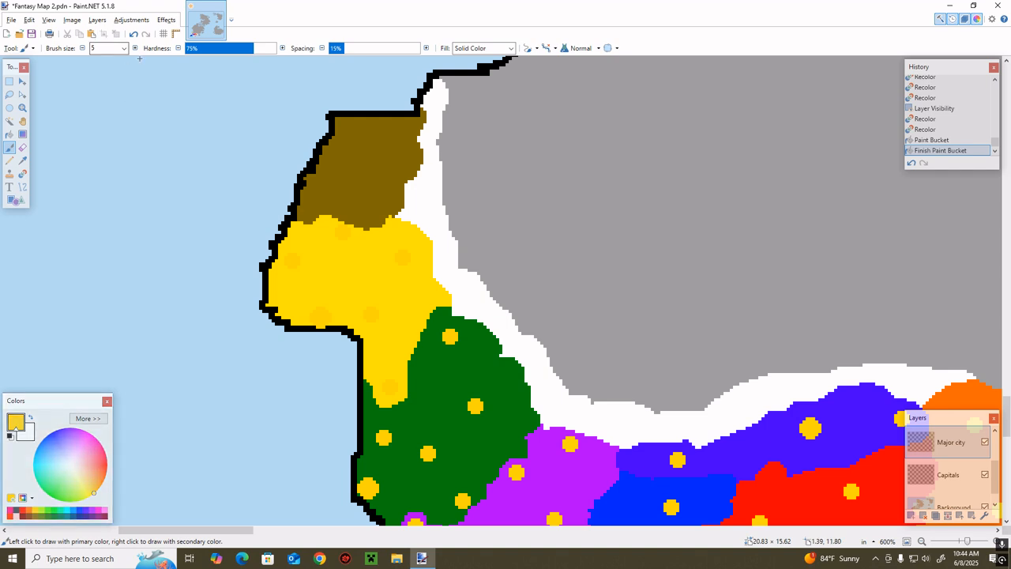
left_click(314, 188)
left_click(390, 124)
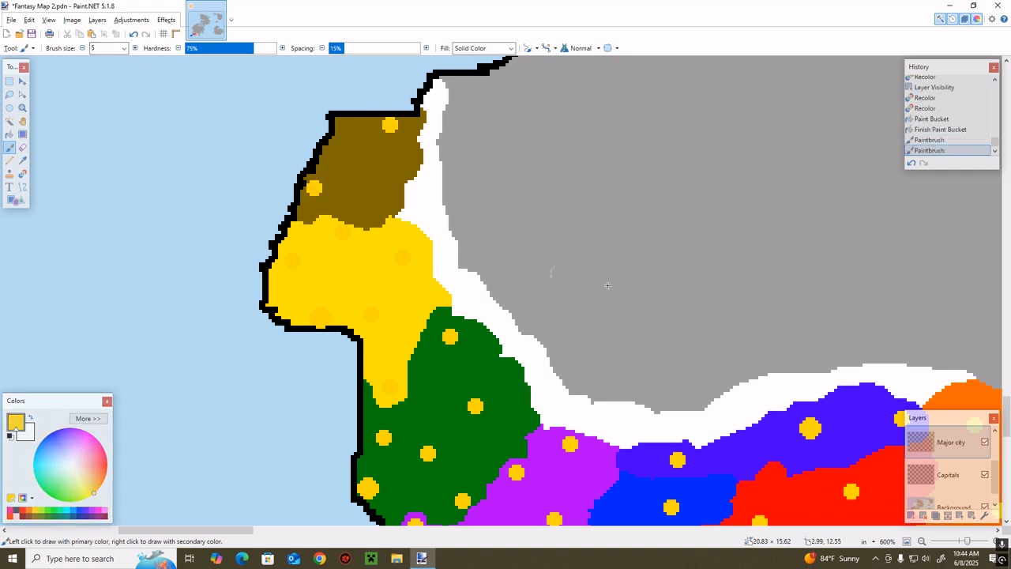
Paint a size 7 capital marker over the brown territory's west coast city on the Capitals layer, then hide Major city and activate Background
left_click(984, 441)
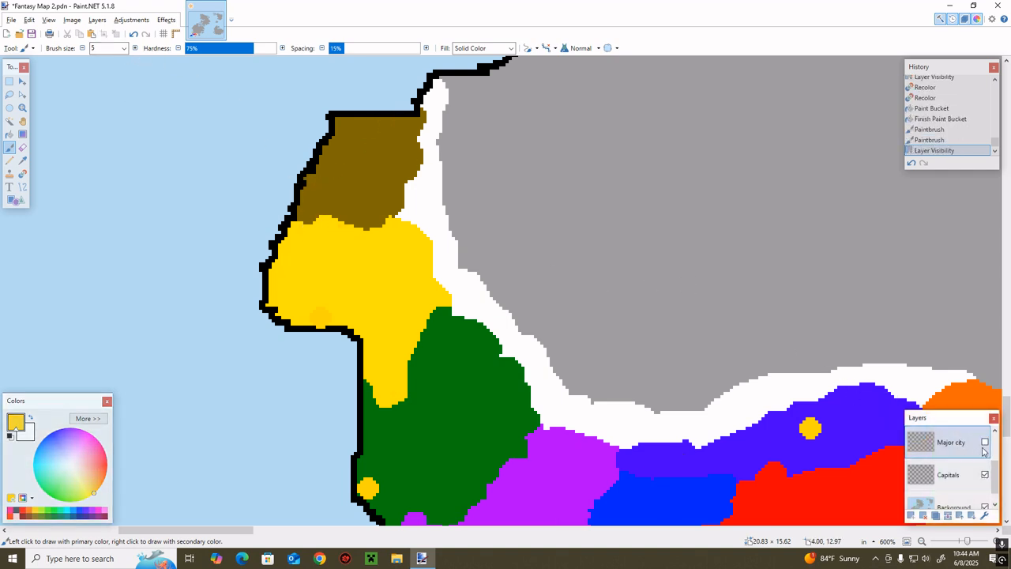
left_click(984, 441)
left_click(965, 474)
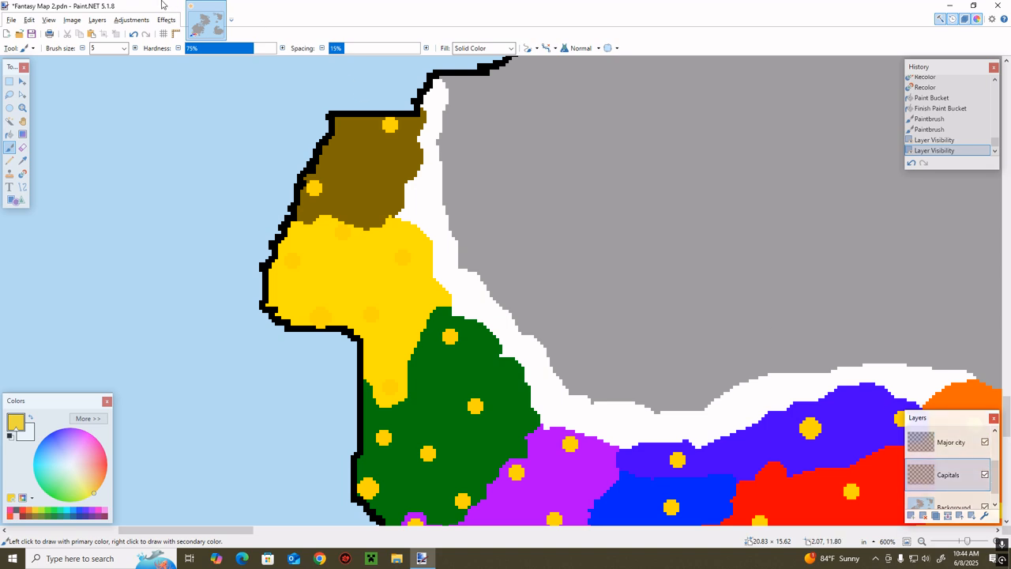
left_click(135, 48)
left_click(313, 188)
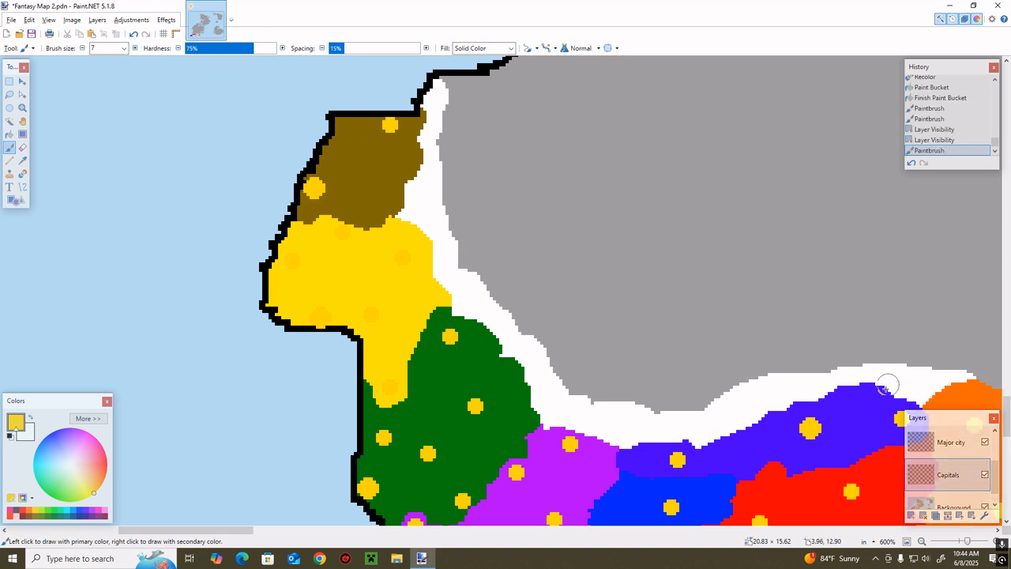
left_click(983, 442)
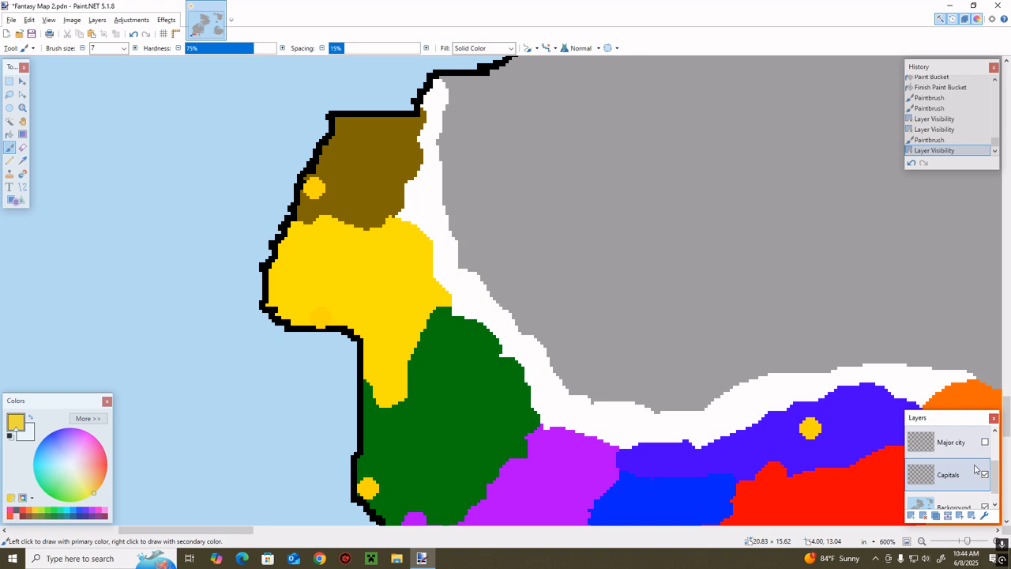
left_click(951, 506)
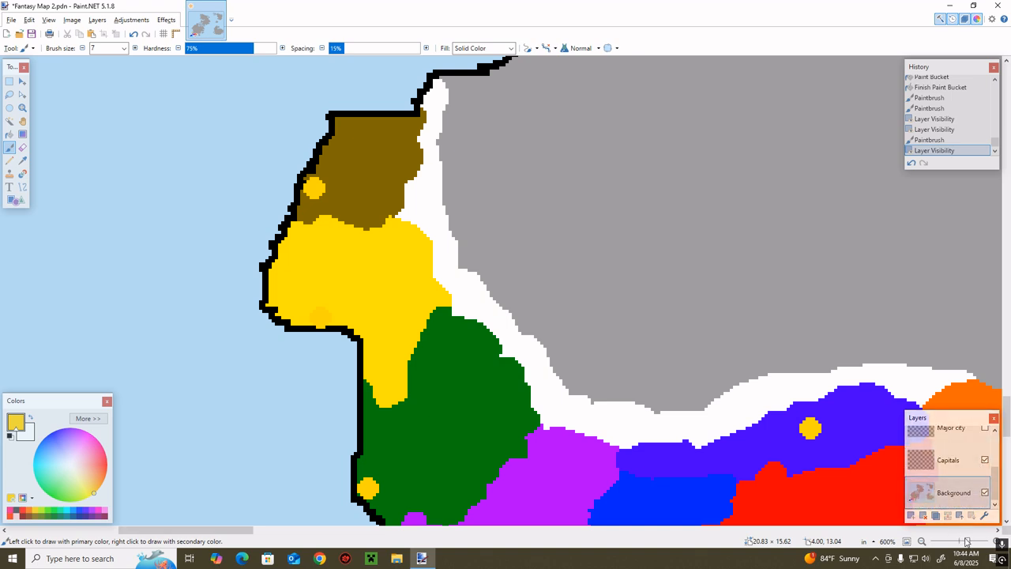
left_click_drag(967, 541, 964, 540)
scroll(594, 436, "down", 3)
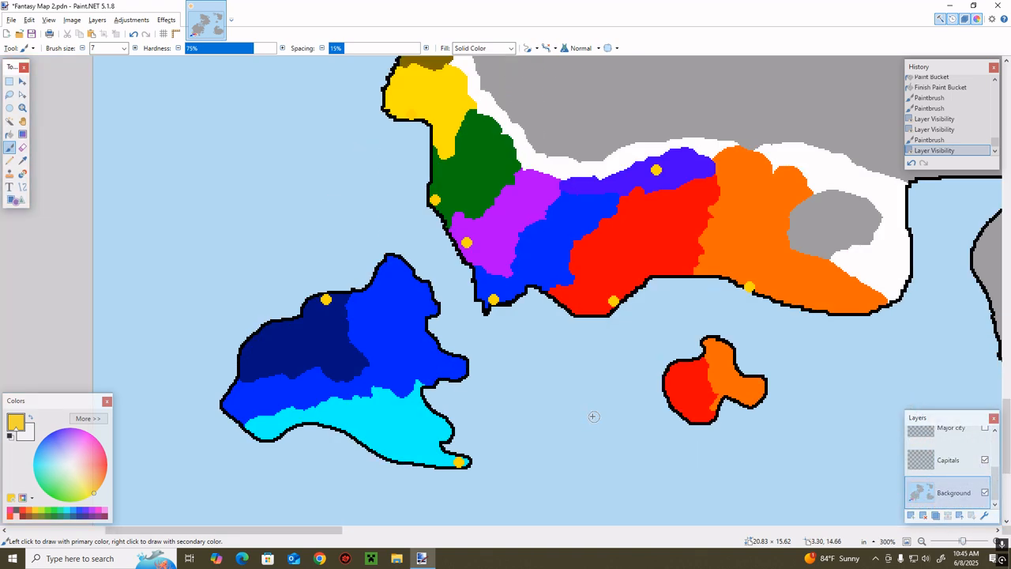
scroll(591, 413, "up", 2)
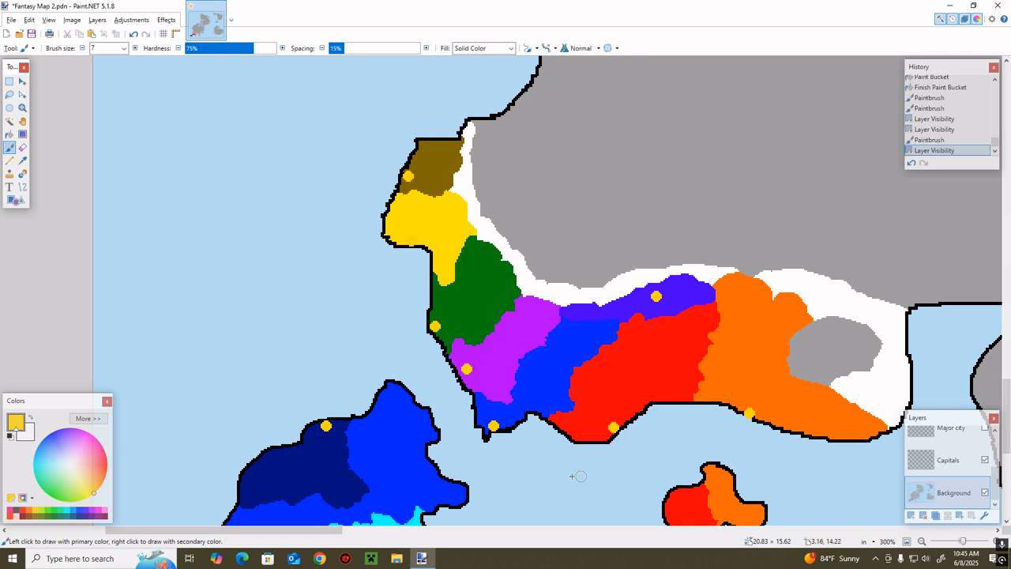
left_click_drag(307, 531, 311, 531)
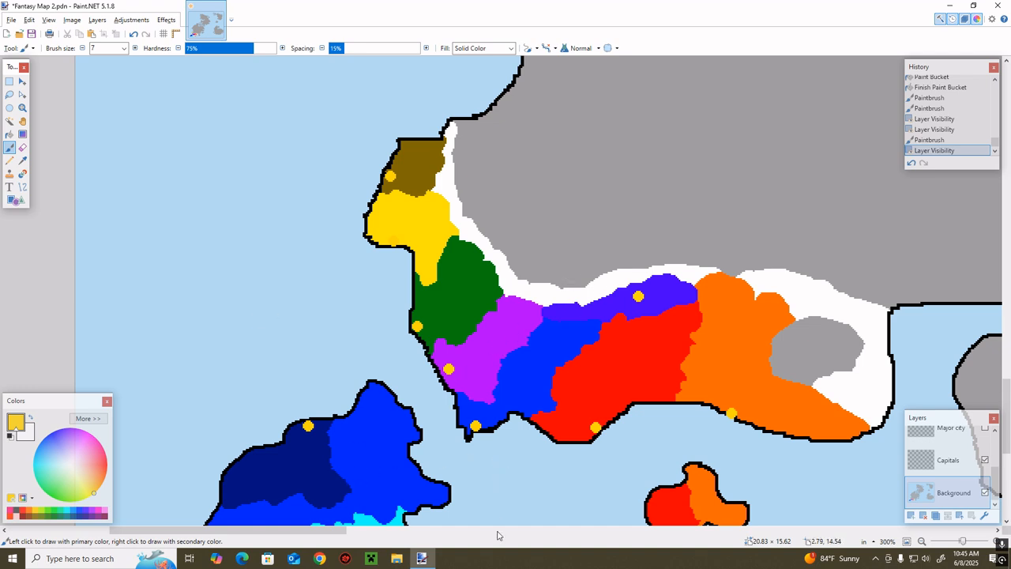
left_click_drag(328, 533, 319, 534)
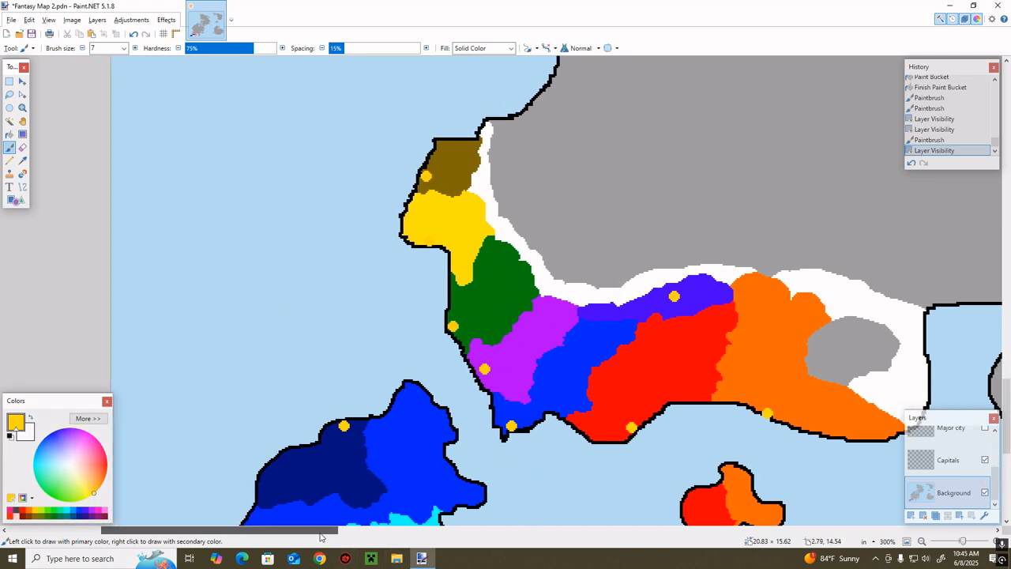
scroll(471, 247, "down", 3)
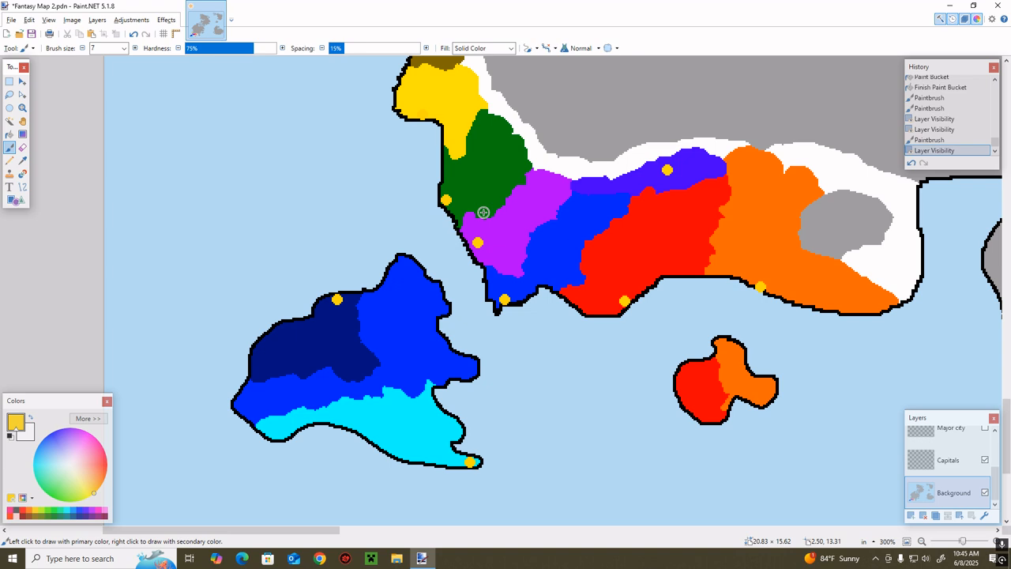
scroll(484, 212, "up", 3)
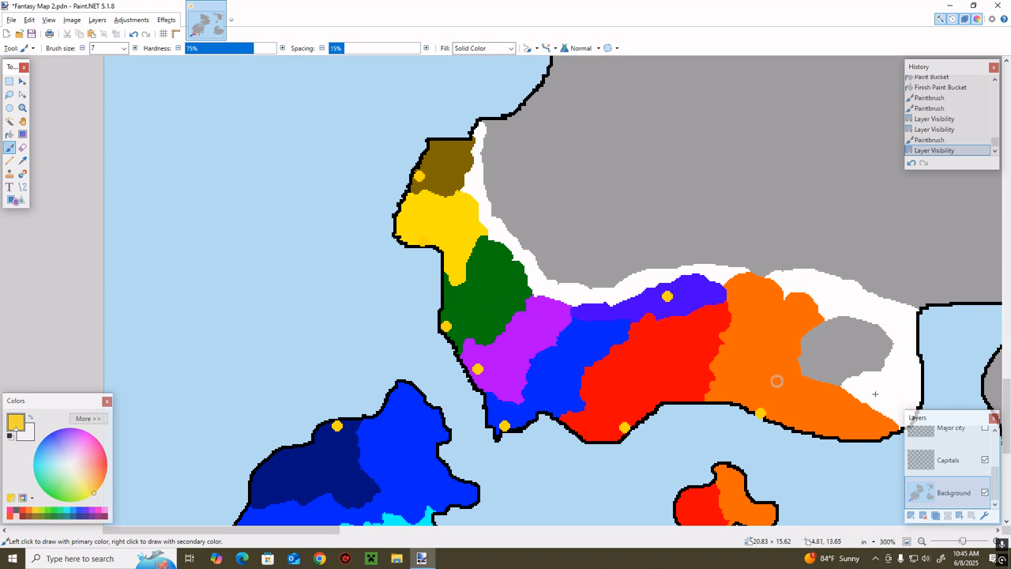
scroll(976, 451, "up", 3)
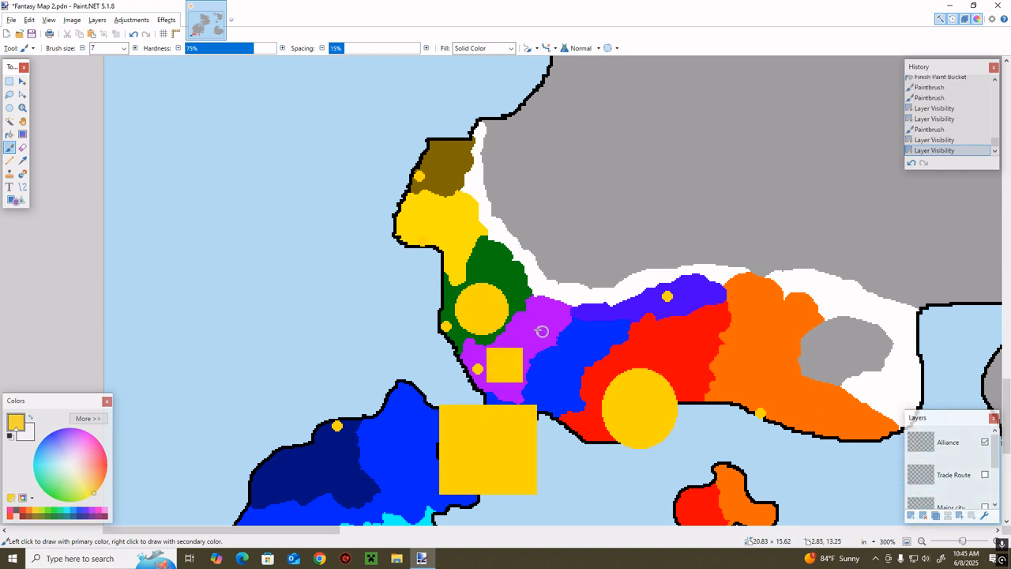
left_click_drag(539, 328, 512, 298)
left_click(910, 164)
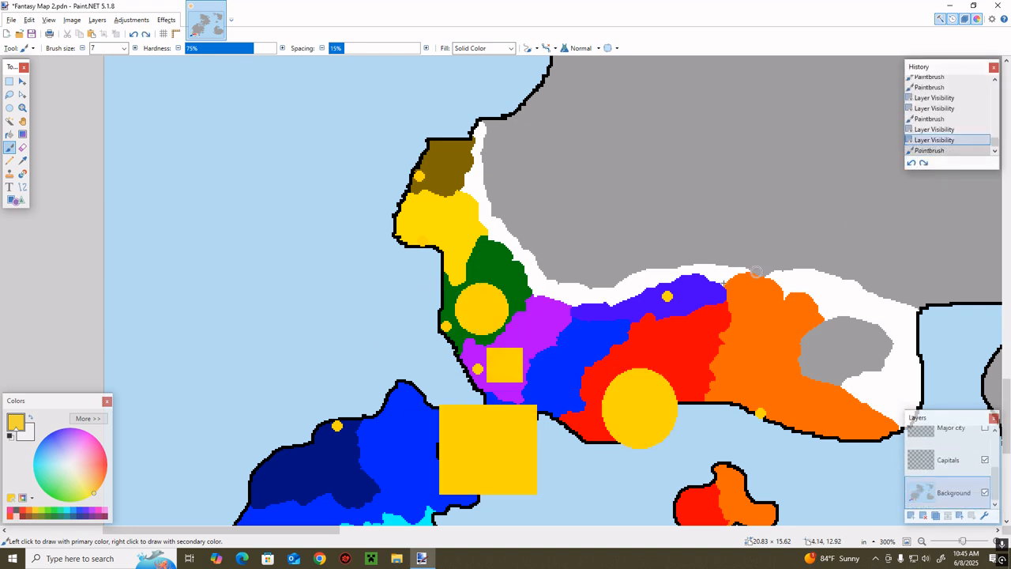
scroll(678, 318, "down", 5)
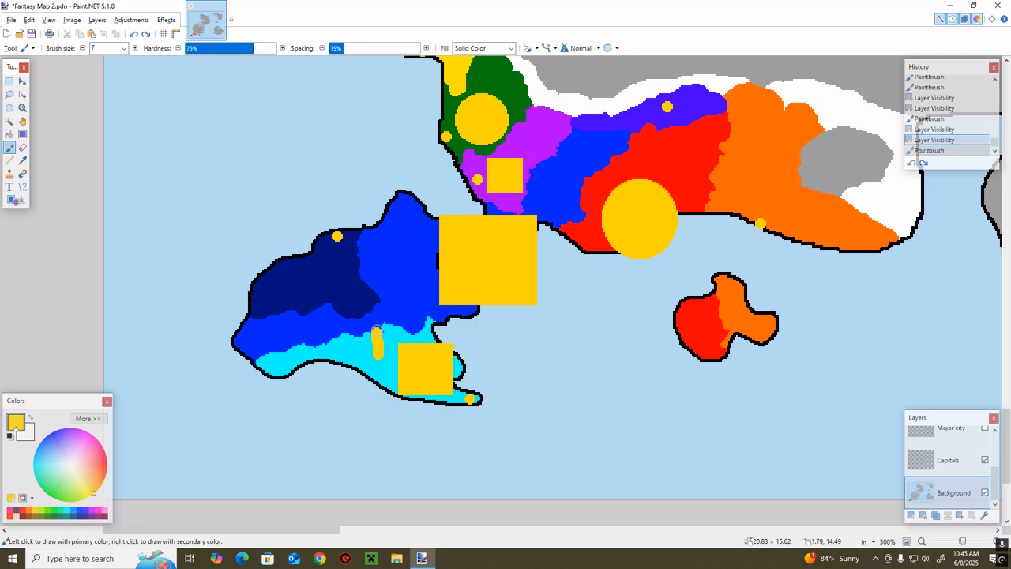
left_click_drag(375, 328, 340, 277)
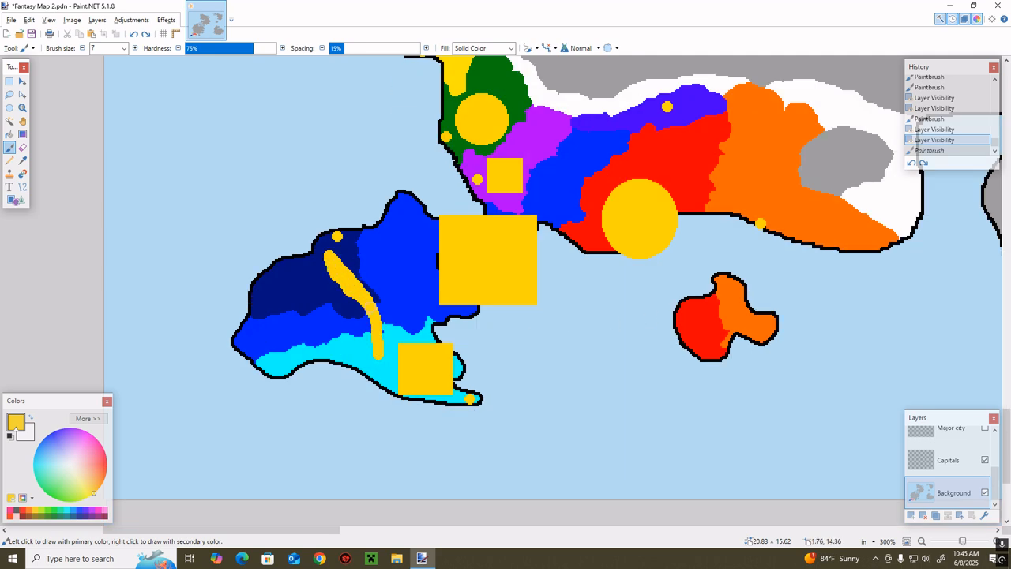
left_click(910, 164)
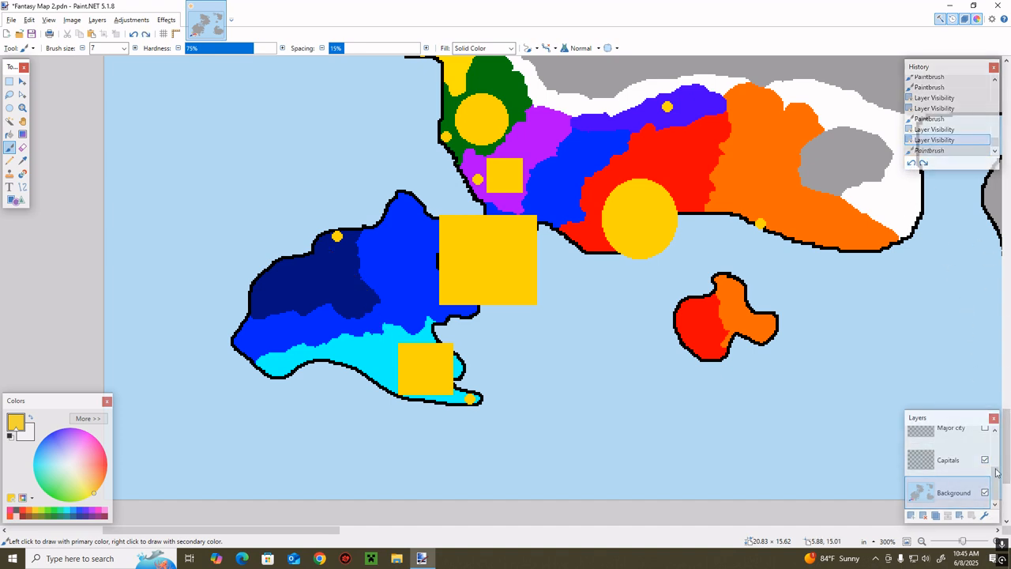
scroll(996, 472, "up", 3)
left_click(984, 441)
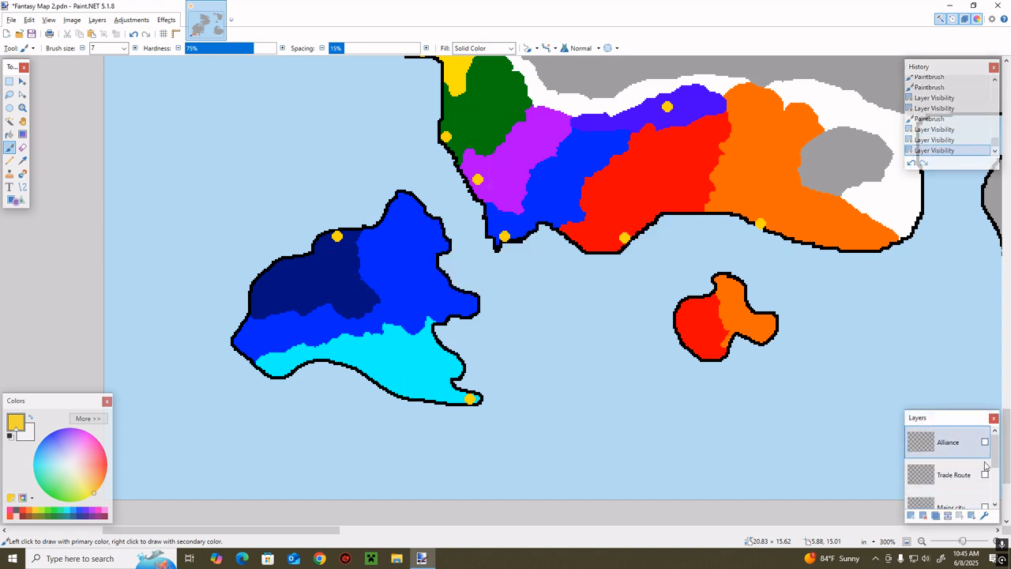
Show the Trade Route layer and reset the primary colour to black
left_click(985, 473)
scroll(703, 355, "up", 3)
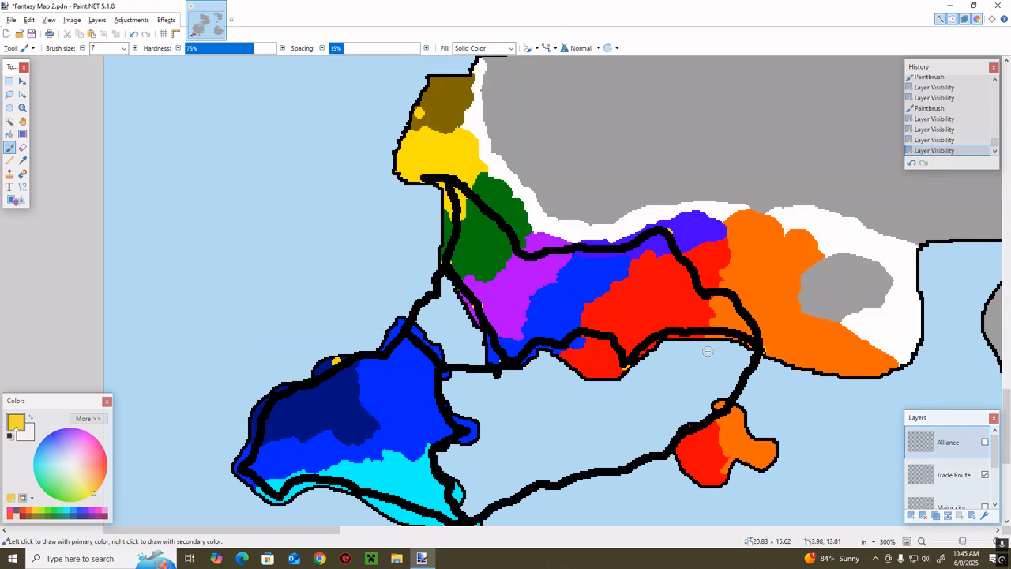
scroll(702, 351, "up", 5)
scroll(608, 352, "down", 3)
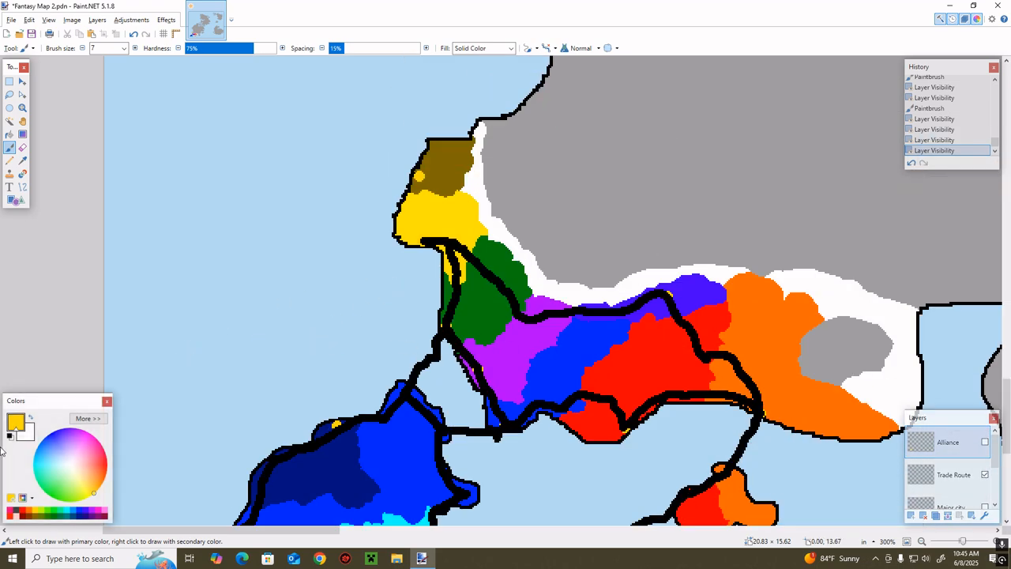
left_click(8, 437)
scroll(442, 162, "down", 2)
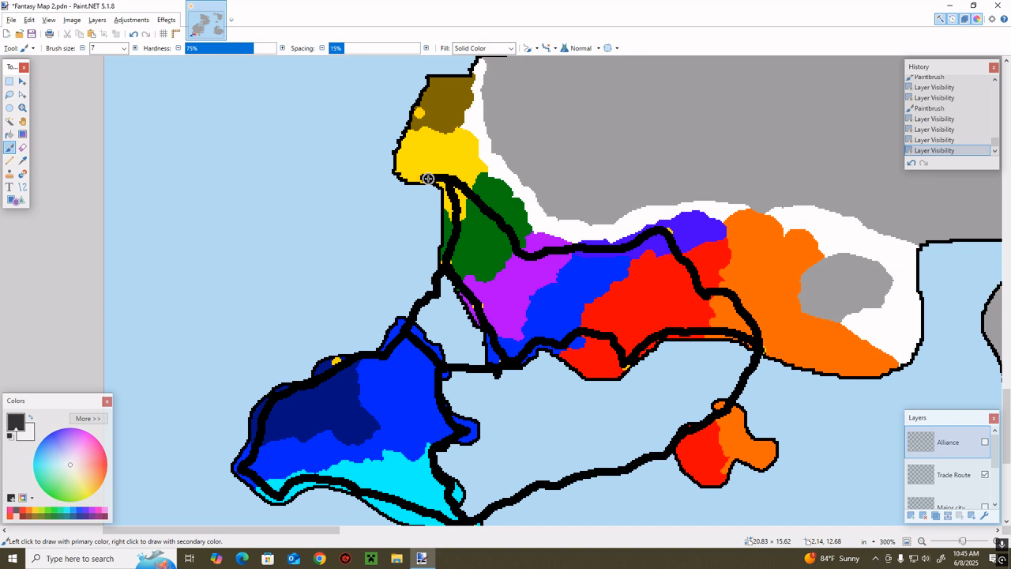
left_click(418, 174)
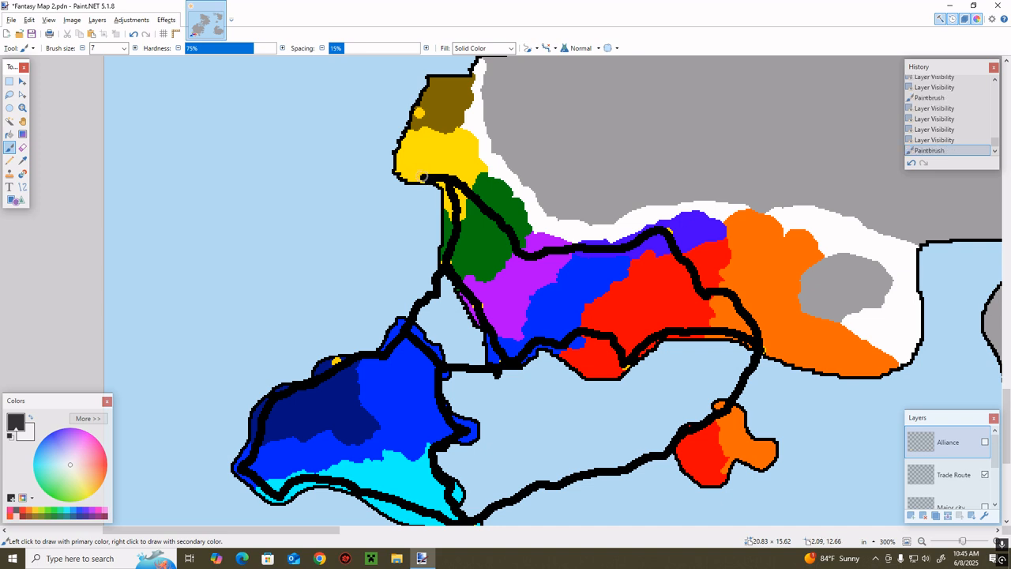
left_click(423, 177)
key("ctrl+z")
key("ctrl+z")
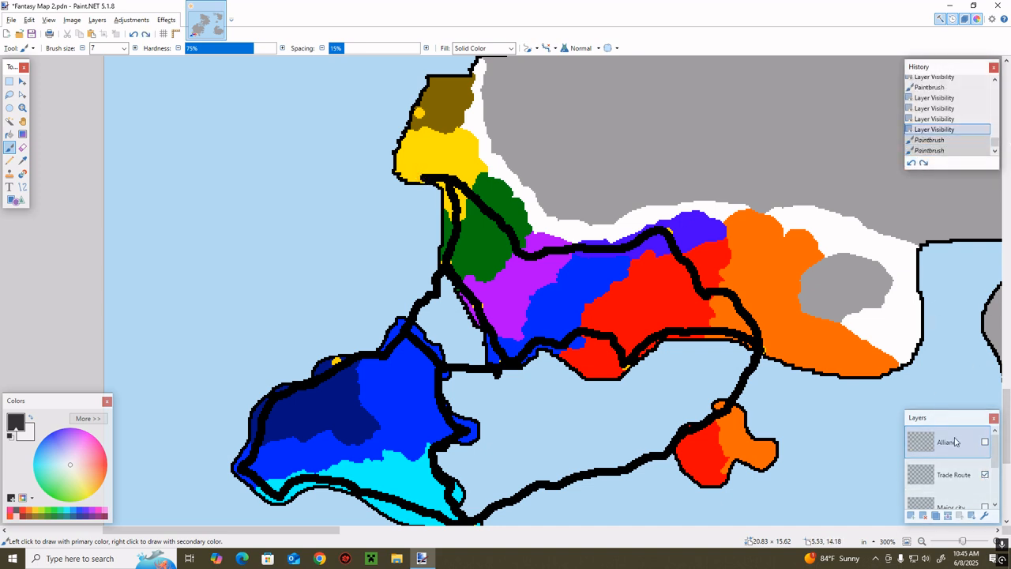
Paint a black size 7 route on the Trade Route layer from the yellow territory's south coast via the olive-brown capital to the indigo capital
left_click(951, 474)
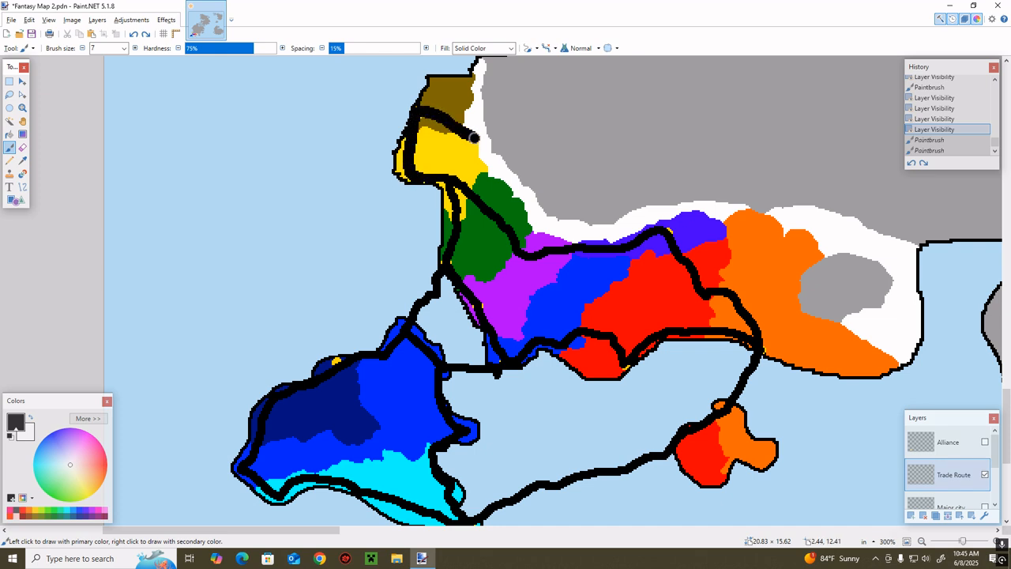
left_click_drag(477, 140, 484, 144)
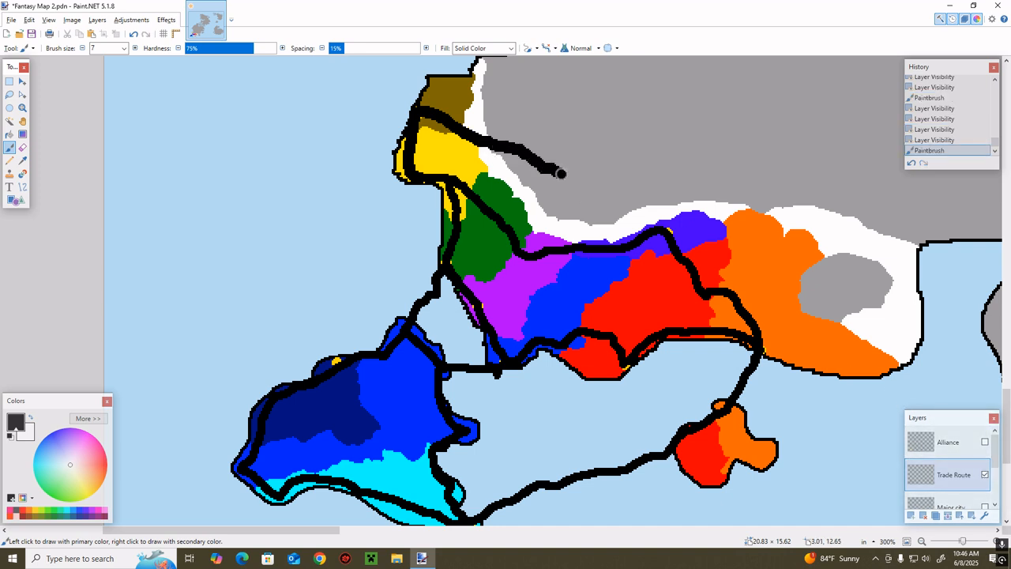
left_click_drag(560, 174, 615, 191)
left_click_drag(669, 229, 670, 231)
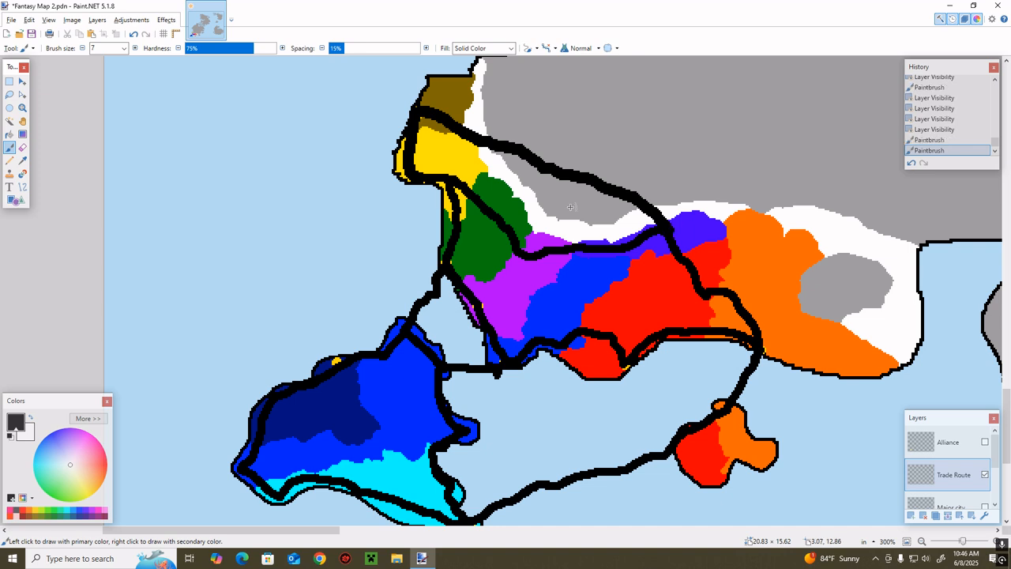
Paint a white strip along the new route across the grey land on the Background layer, then hide the Trade Route layer
left_click(985, 475)
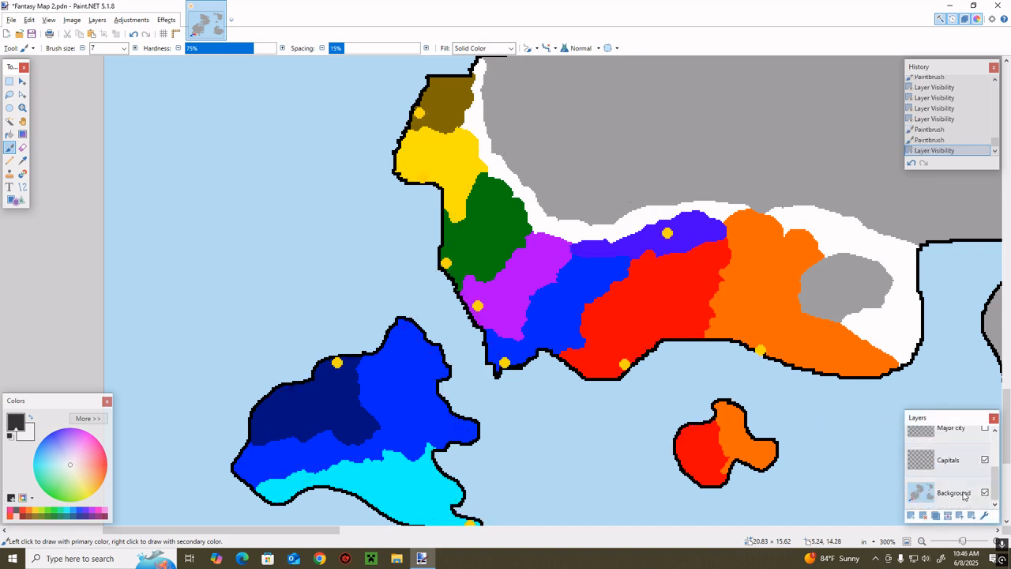
scroll(982, 471, "down", 1)
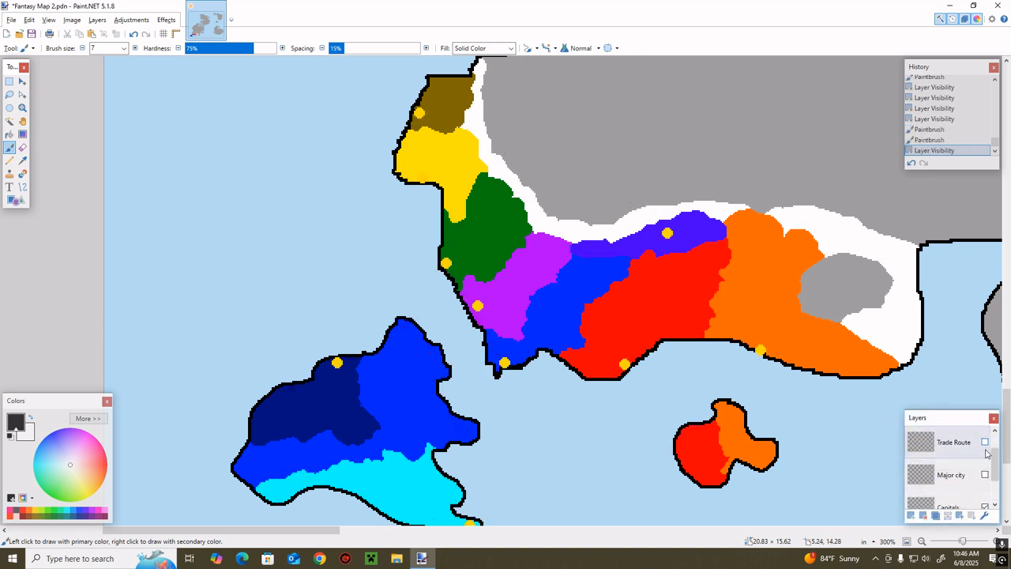
left_click(985, 441)
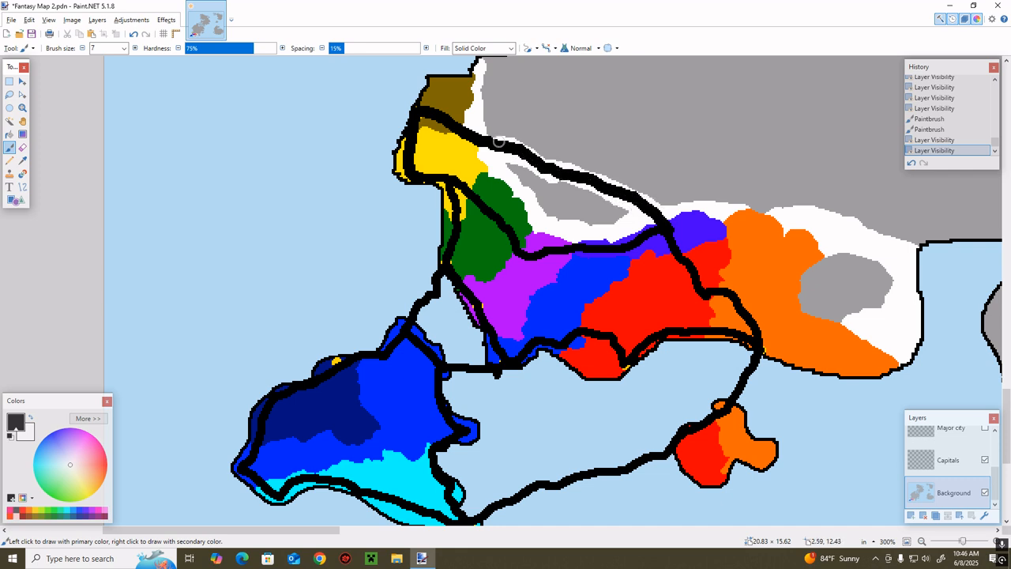
left_click(548, 167)
scroll(967, 462, "up", 3)
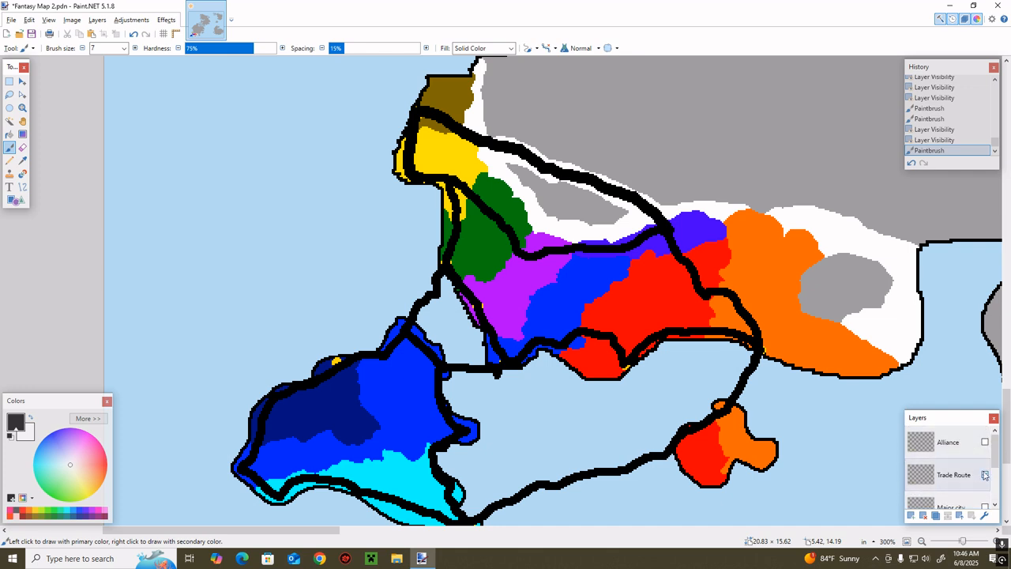
left_click(984, 473)
scroll(970, 491, "down", 3)
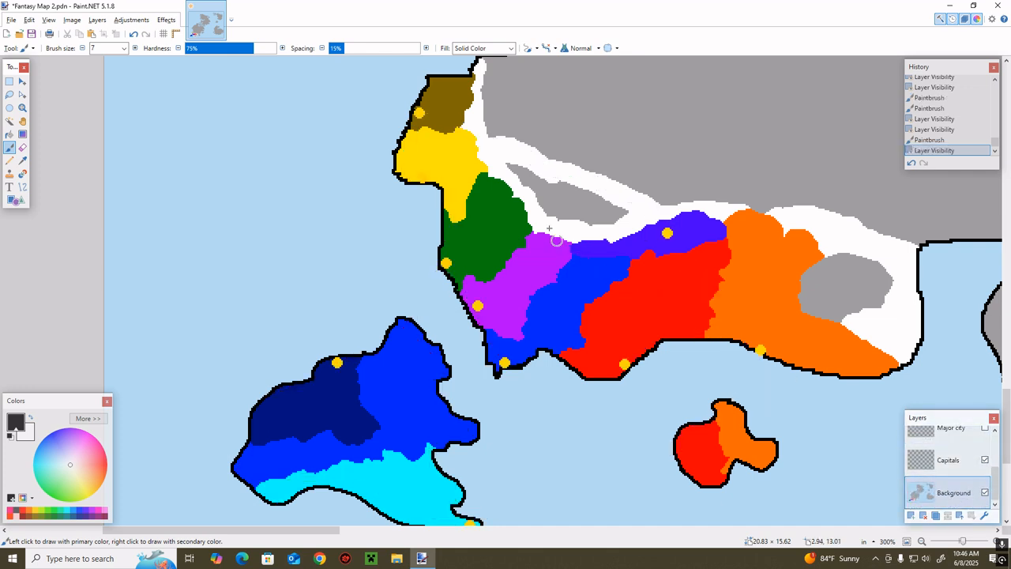
Fill the grey pocket enclosed by the white strip with white
key("f")
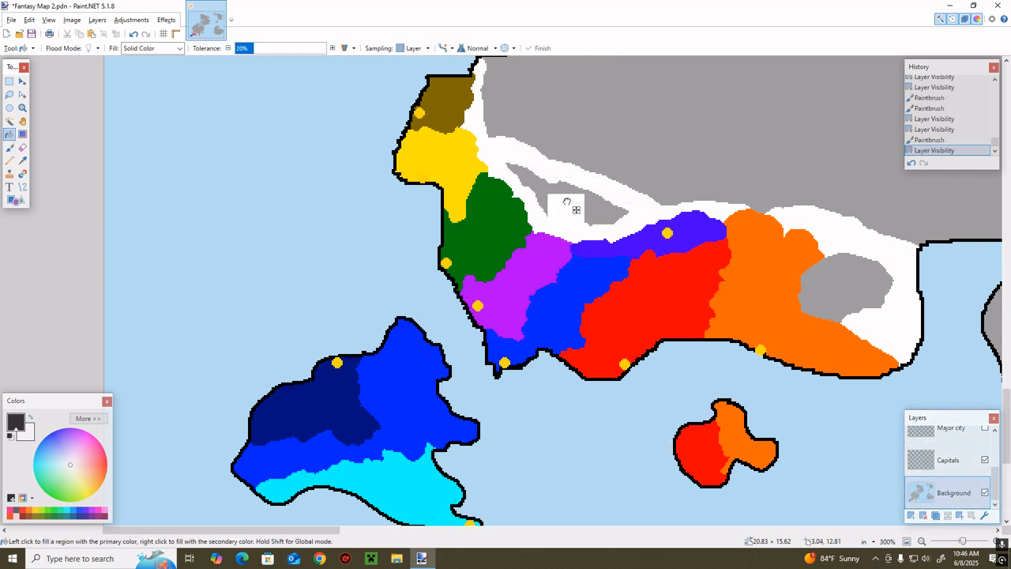
right_click(571, 203)
key("b")
scroll(634, 325, "up", 3)
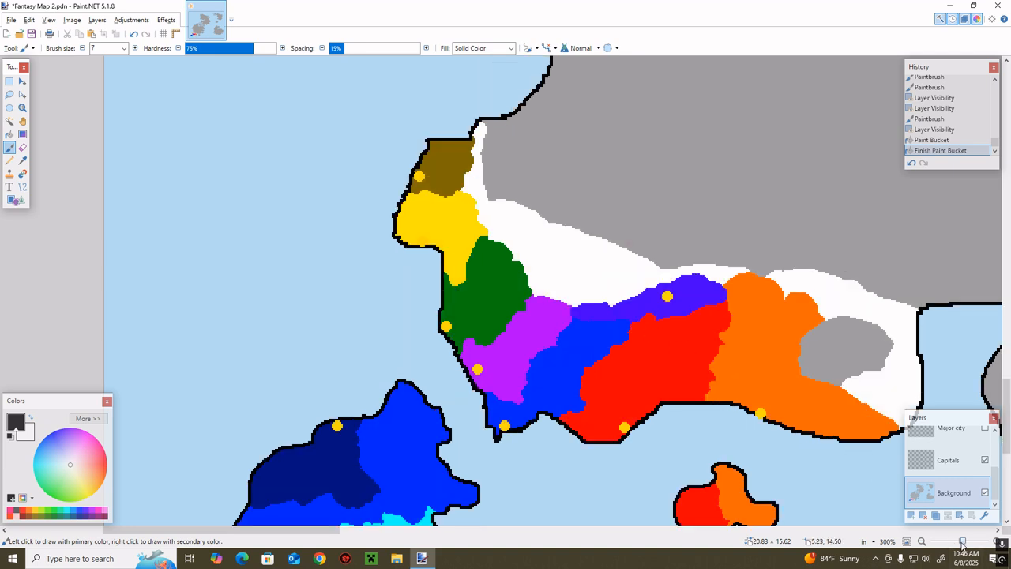
Recolor the white land northeast of the green territory reddish brown, up to the grey border, with a size 7 brush
left_click_drag(962, 540, 968, 542)
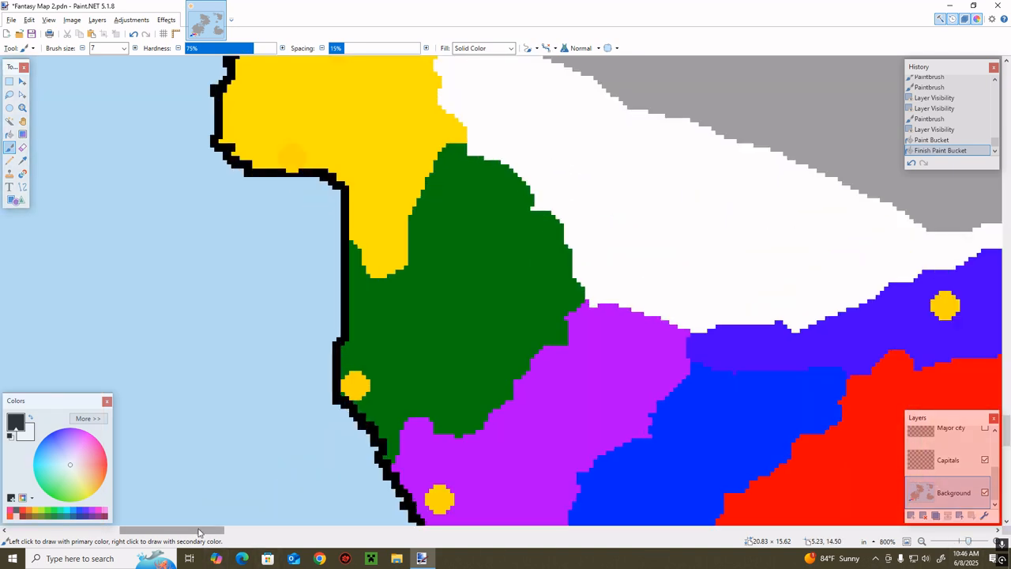
left_click_drag(199, 532, 219, 536)
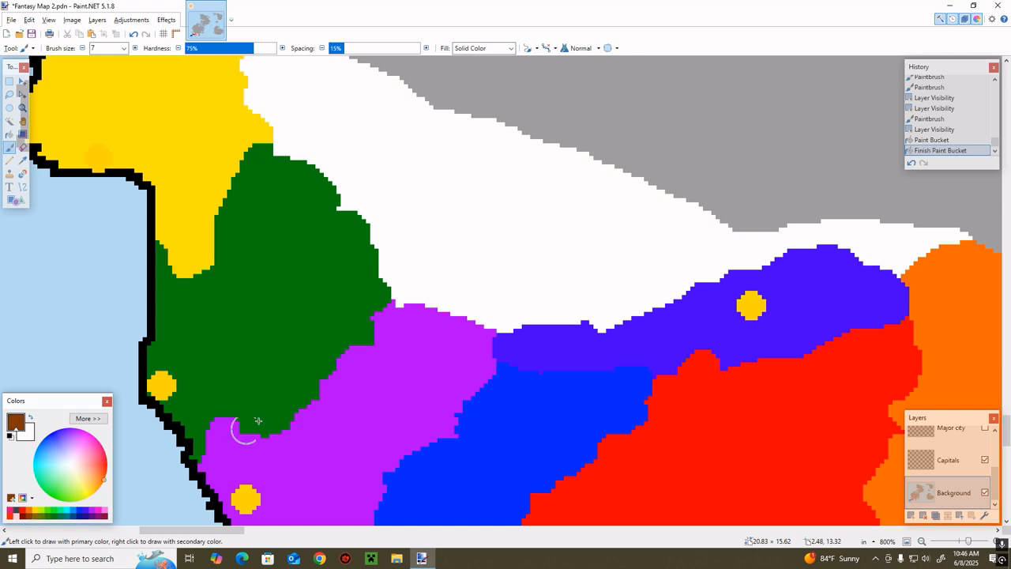
key("r")
mouse_move(632, 279)
left_mouse_down()
mouse_move(543, 322)
mouse_move(477, 303)
mouse_move(566, 316)
mouse_move(570, 347)
left_mouse_up()
key("ctrl+z")
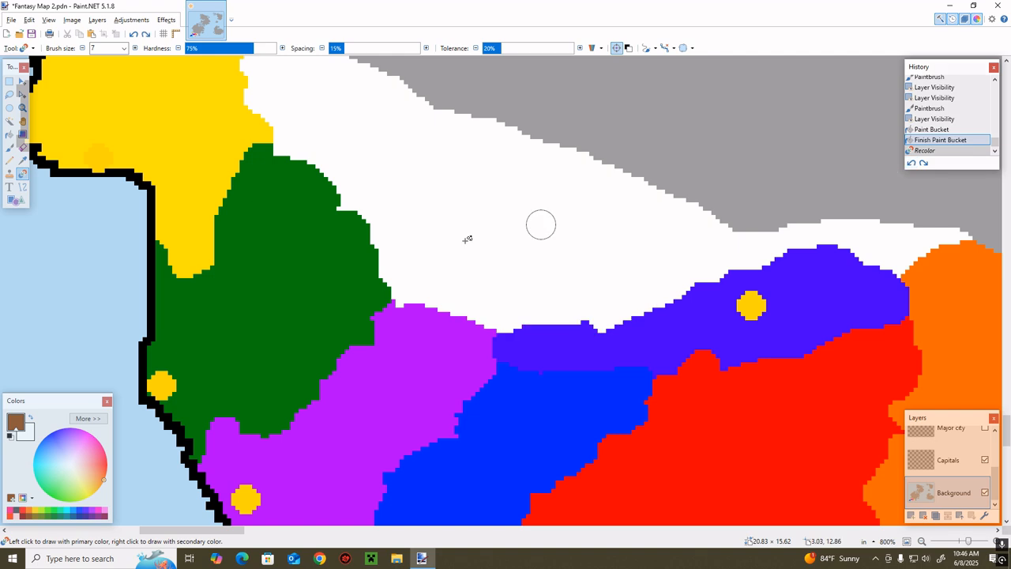
mouse_move(430, 256)
left_mouse_down()
mouse_move(420, 280)
mouse_move(451, 253)
mouse_move(433, 289)
mouse_move(451, 327)
mouse_move(460, 303)
mouse_move(516, 301)
mouse_move(467, 321)
mouse_move(478, 273)
mouse_move(458, 298)
mouse_move(403, 273)
mouse_move(446, 220)
mouse_move(421, 280)
mouse_move(373, 256)
mouse_move(493, 248)
mouse_move(474, 291)
mouse_move(522, 318)
mouse_move(500, 270)
mouse_move(512, 298)
mouse_move(510, 234)
mouse_move(451, 270)
mouse_move(448, 213)
mouse_move(383, 244)
mouse_move(400, 175)
mouse_move(396, 228)
mouse_move(320, 245)
mouse_move(296, 174)
mouse_move(354, 153)
mouse_move(340, 188)
mouse_move(242, 171)
mouse_move(305, 145)
mouse_move(308, 177)
mouse_move(355, 186)
mouse_move(378, 172)
mouse_move(406, 174)
mouse_move(524, 249)
mouse_move(455, 181)
mouse_move(431, 206)
mouse_move(500, 186)
mouse_move(338, 158)
mouse_move(414, 190)
mouse_move(425, 223)
mouse_move(428, 187)
left_mouse_up()
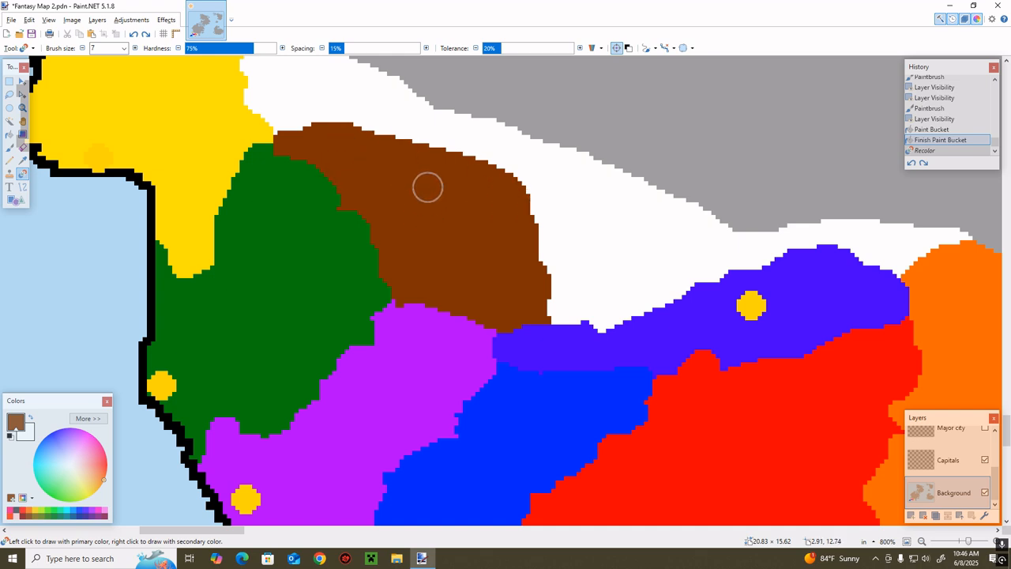
scroll(427, 187, "up", 3)
mouse_move(397, 322)
left_mouse_down()
mouse_move(502, 351)
mouse_move(420, 359)
mouse_move(385, 321)
mouse_move(451, 315)
mouse_move(445, 282)
mouse_move(376, 317)
mouse_move(316, 310)
mouse_move(323, 334)
mouse_move(306, 311)
mouse_move(276, 335)
mouse_move(490, 303)
mouse_move(504, 323)
mouse_move(541, 324)
left_mouse_up()
Sample the yellow territory's colour and recolor the white gap between it, the new reddish-brown territory and the grey land
key("k")
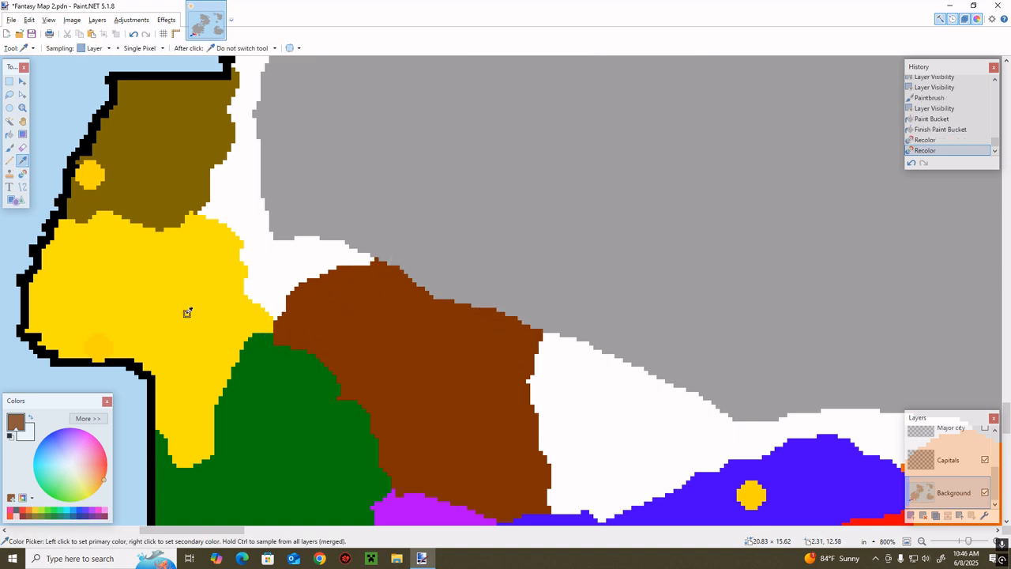
left_click(191, 317)
key("r")
mouse_move(261, 304)
left_mouse_down()
mouse_move(305, 261)
mouse_move(316, 281)
mouse_move(194, 297)
mouse_move(220, 248)
mouse_move(265, 275)
left_mouse_up()
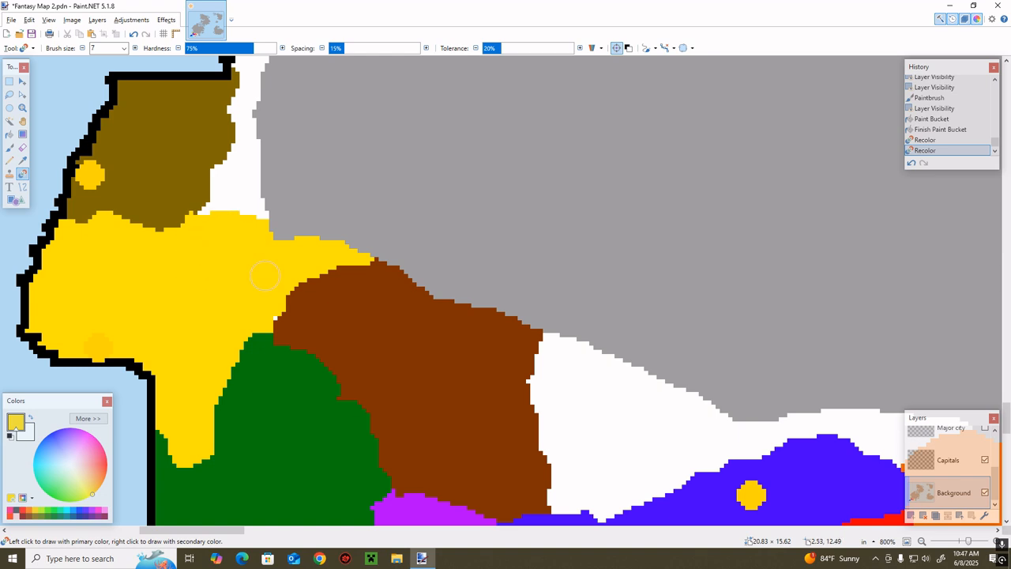
Sample the olive-brown territory's colour and recolor the white strip along its east side up to the north coast
key("k")
left_click(198, 180)
key("r")
mouse_move(206, 186)
left_mouse_down()
mouse_move(255, 175)
mouse_move(280, 186)
mouse_move(247, 176)
mouse_move(269, 118)
mouse_move(202, 131)
mouse_move(202, 94)
mouse_move(259, 80)
left_mouse_up()
scroll(285, 190, "up", 3)
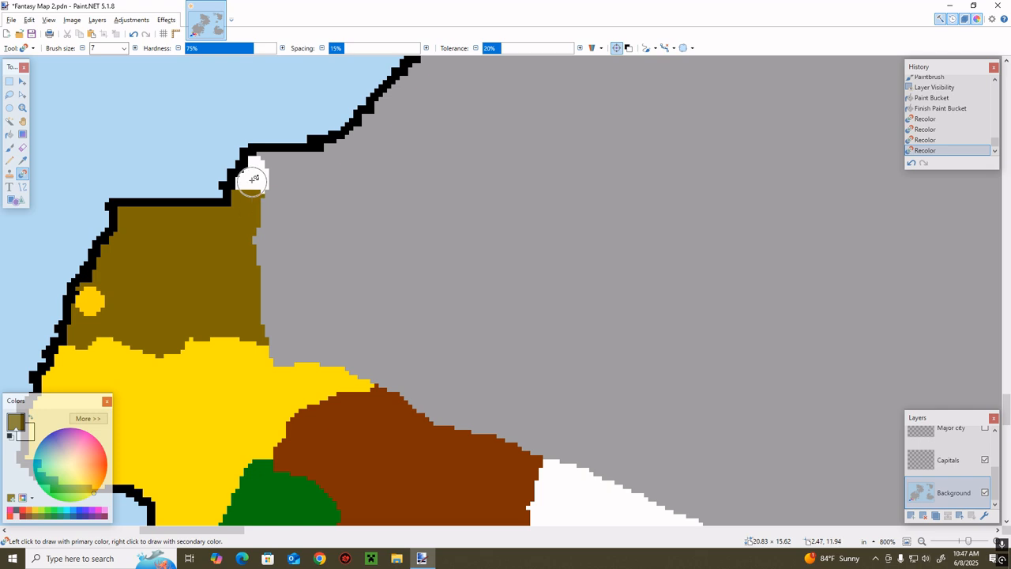
left_click_drag(252, 183, 244, 167)
Sample the indigo territory's colour and recolor the white land north of it, from the reddish-brown territory eastward along the grey border
scroll(258, 209, "down", 3)
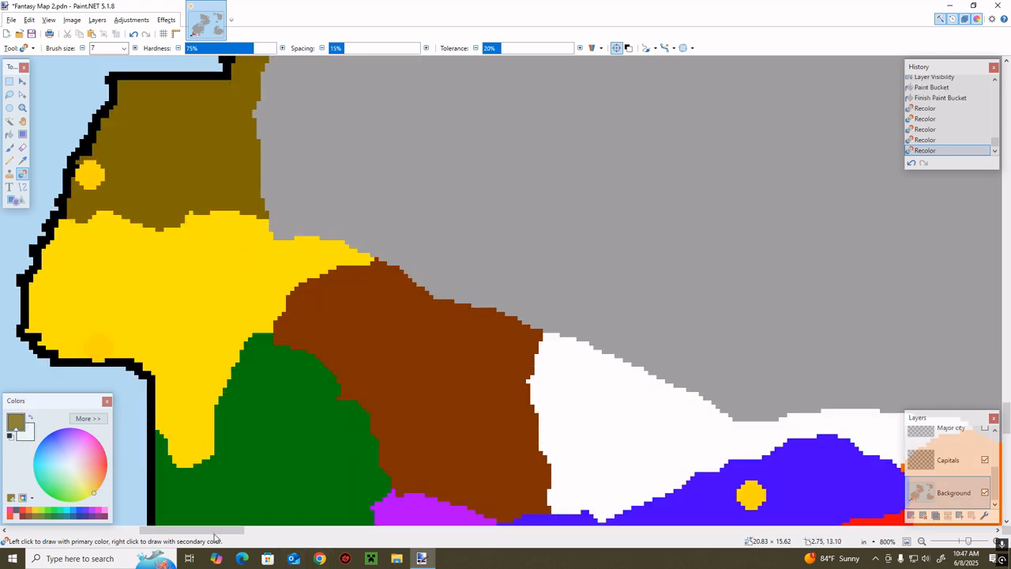
scroll(332, 474, "right", 3)
scroll(361, 406, "down", 3)
key("k")
left_click(490, 386)
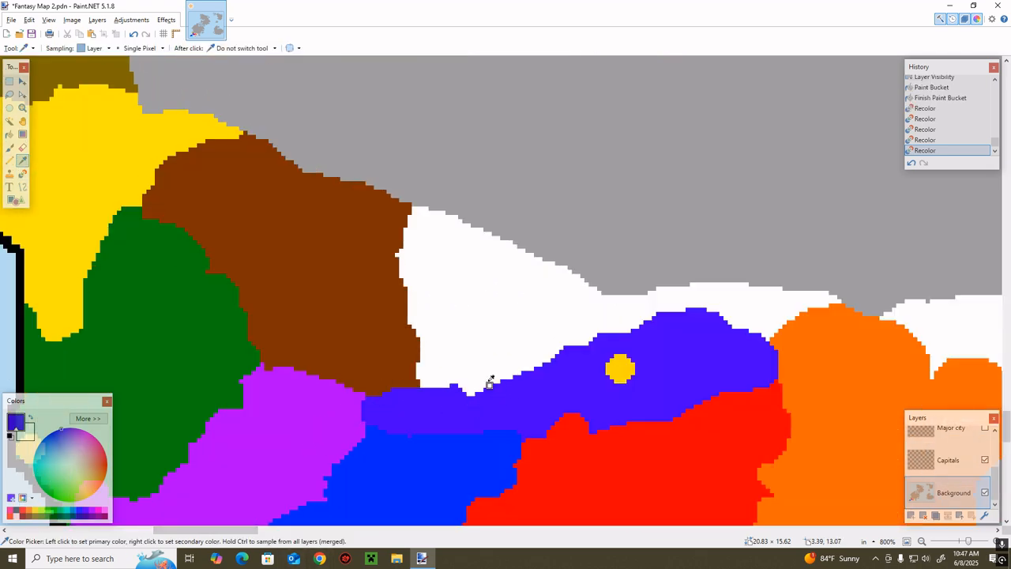
key("r")
mouse_move(575, 332)
left_mouse_down()
mouse_move(654, 353)
mouse_move(534, 283)
mouse_move(497, 233)
mouse_move(567, 289)
mouse_move(382, 214)
mouse_move(586, 303)
mouse_move(484, 306)
mouse_move(411, 258)
mouse_move(424, 252)
mouse_move(466, 294)
mouse_move(568, 352)
mouse_move(488, 334)
mouse_move(439, 343)
mouse_move(430, 301)
mouse_move(613, 312)
mouse_move(619, 337)
mouse_move(646, 304)
mouse_move(703, 335)
mouse_move(634, 298)
mouse_move(722, 316)
left_mouse_up()
Sample the orange territory's colour and recolor the white patch between its northwestern edge, the indigo territory and the grey land
key("k")
left_click(829, 335)
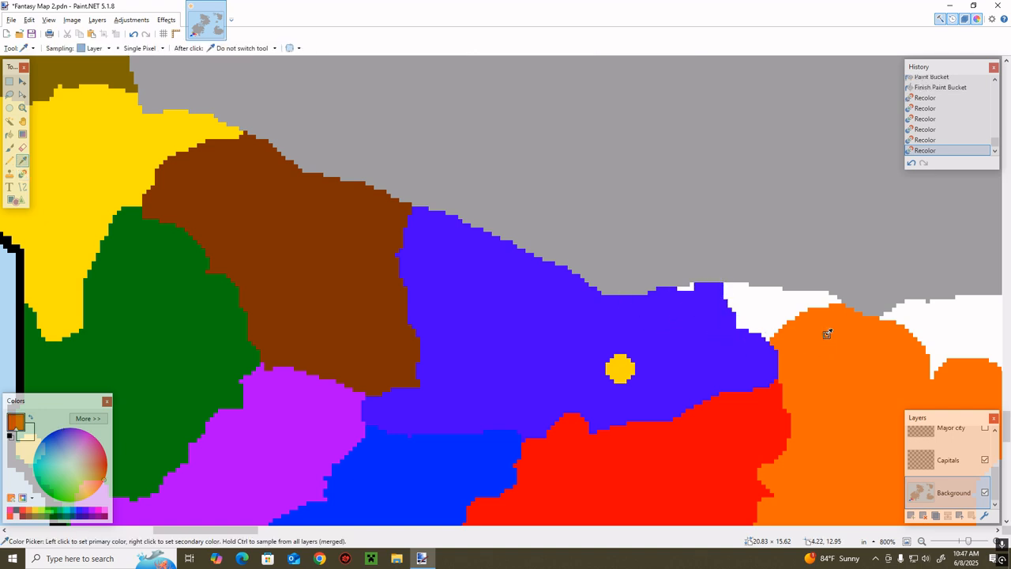
mouse_move(779, 300)
left_mouse_down()
mouse_move(809, 310)
mouse_move(734, 294)
left_mouse_up()
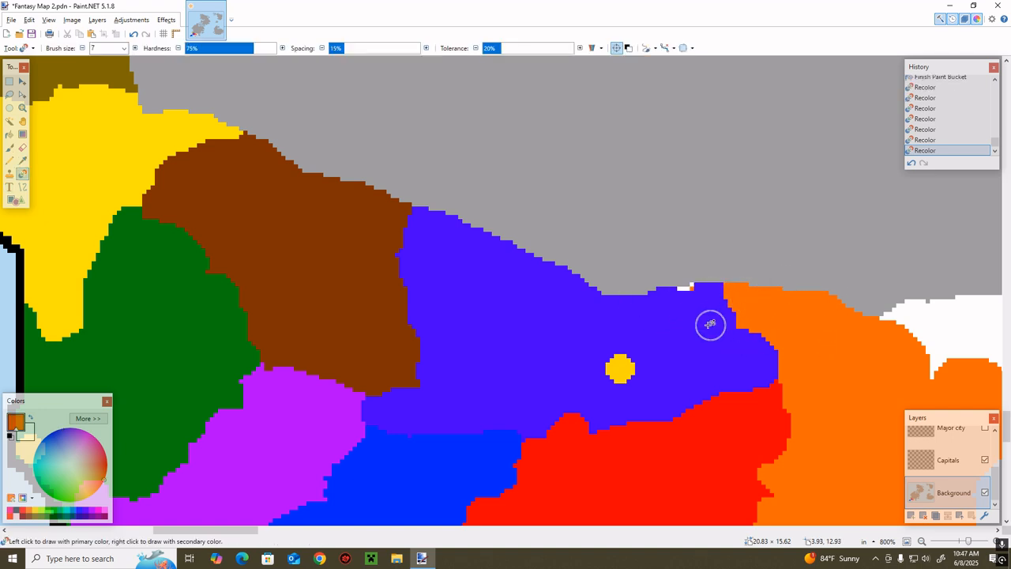
Sample the indigo again and recolor the leftover sliver on the indigo territory's northern border
key("k")
left_click(700, 310)
left_click(692, 289)
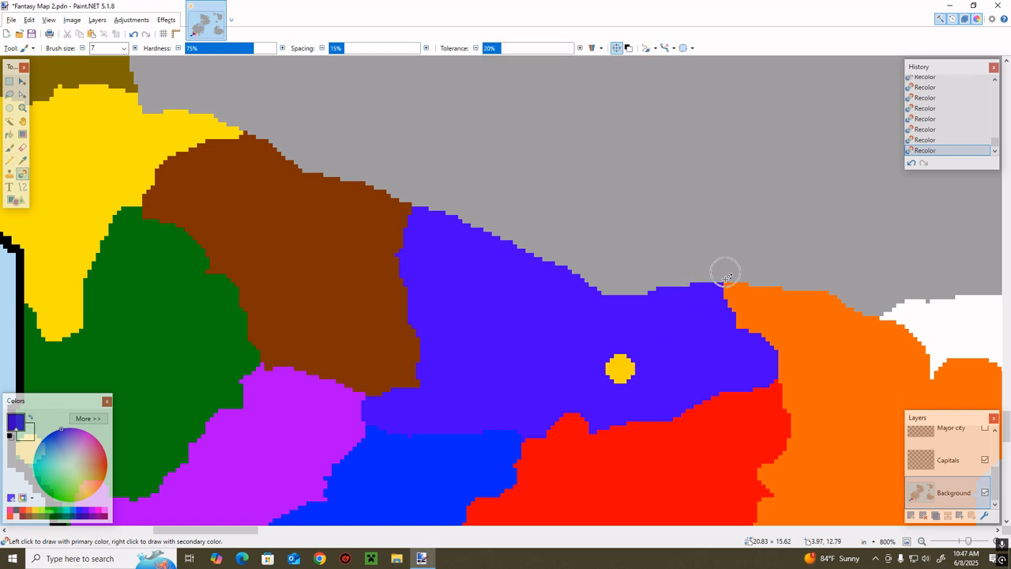
Recolor a strip of the grey land white along the northern edges of the orange, indigo, reddish-brown, yellow and olive-brown territories
mouse_move(875, 316)
left_mouse_down()
mouse_move(776, 291)
mouse_move(601, 297)
mouse_move(537, 263)
mouse_move(624, 298)
mouse_move(687, 293)
mouse_move(629, 296)
mouse_move(424, 204)
mouse_move(265, 168)
mouse_move(603, 270)
mouse_move(714, 289)
mouse_move(837, 285)
mouse_move(891, 334)
mouse_move(707, 289)
mouse_move(512, 261)
mouse_move(174, 107)
mouse_move(153, 135)
left_mouse_up()
scroll(153, 135, "up", 3)
mouse_move(144, 266)
left_mouse_down()
mouse_move(123, 196)
mouse_move(143, 105)
mouse_move(124, 93)
mouse_move(183, 94)
mouse_move(198, 83)
mouse_move(178, 86)
mouse_move(142, 179)
mouse_move(149, 251)
mouse_move(233, 308)
left_mouse_up()
scroll(354, 429, "down", 2)
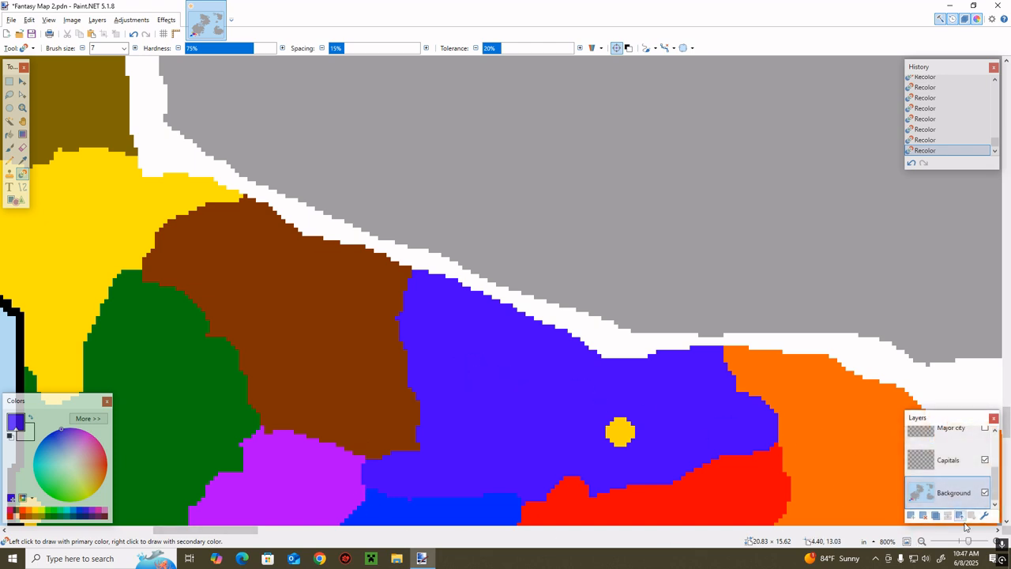
Try a black size-7 dividing line across the large grey continent, from the northern bay down to the white strip's east end
left_click_drag(968, 541, 961, 541)
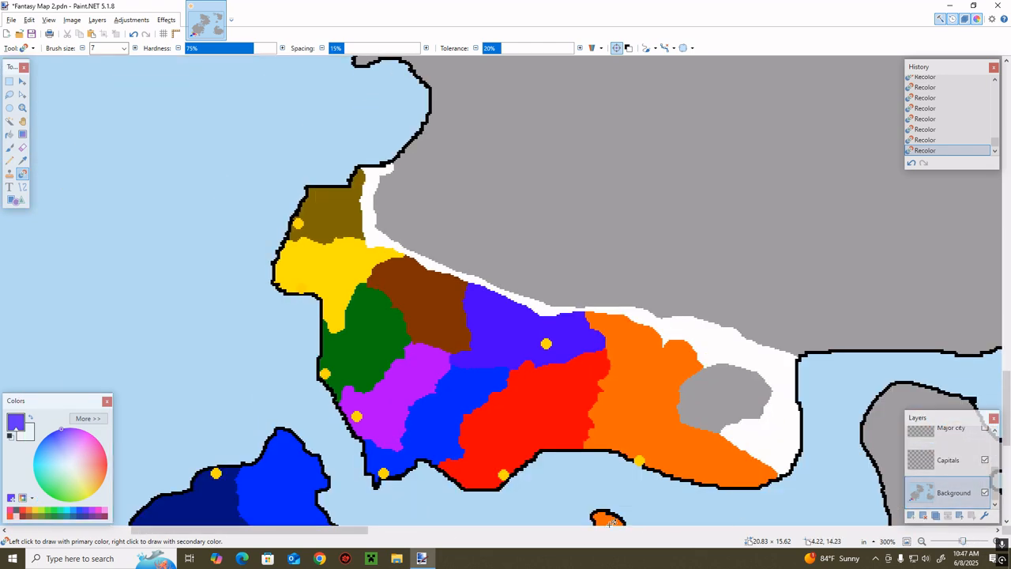
left_click_drag(371, 539, 433, 539)
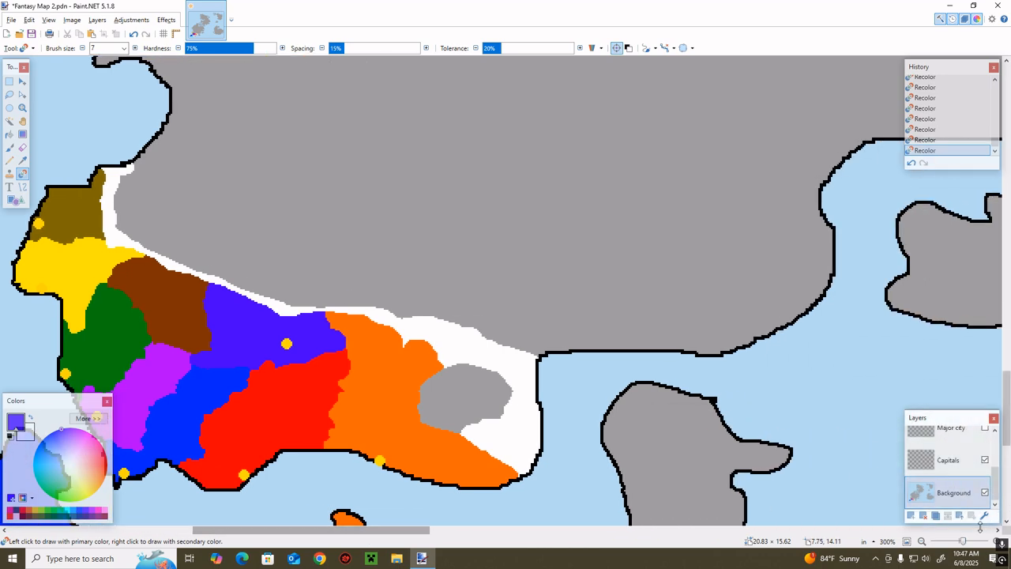
left_click_drag(964, 541, 960, 541)
scroll(785, 447, "up", 3)
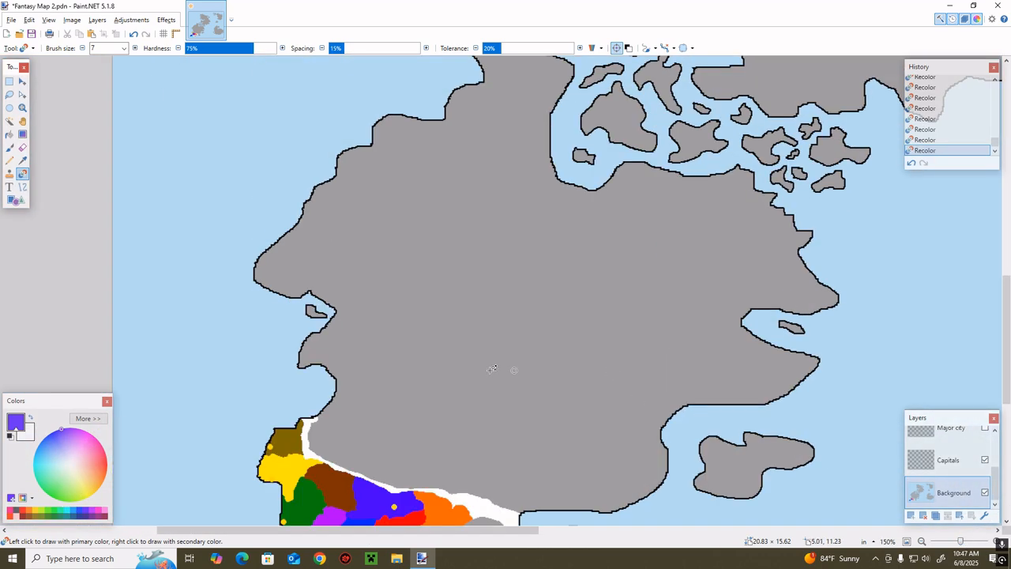
scroll(490, 369, "down", 1)
left_click(10, 436)
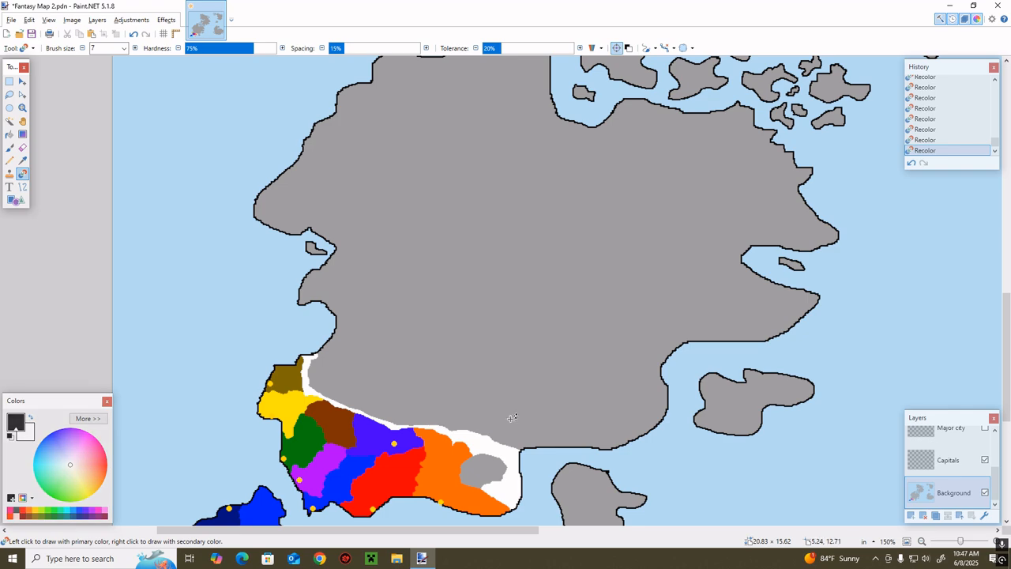
scroll(567, 128, "up", 3)
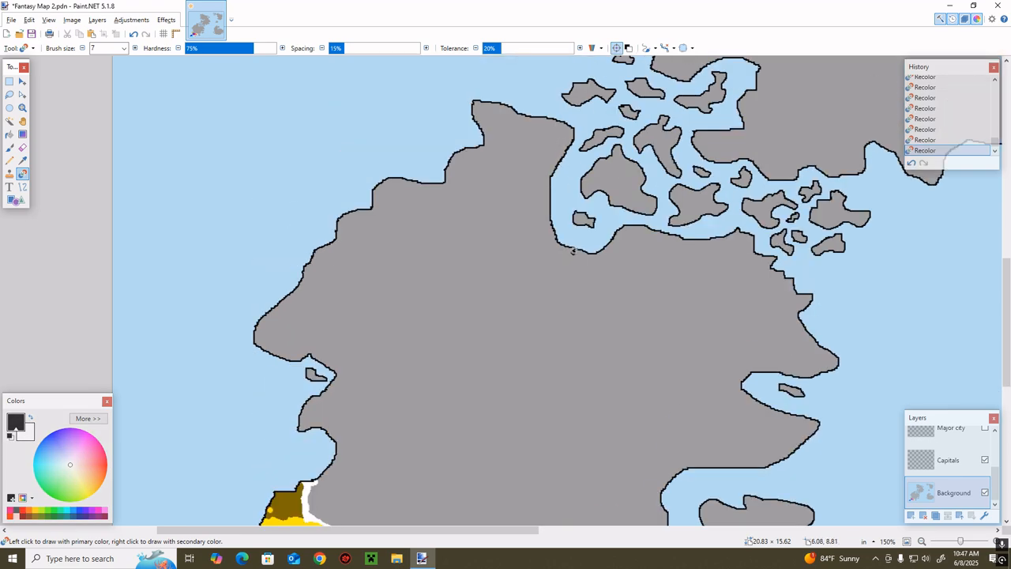
mouse_move(573, 251)
left_mouse_down()
mouse_move(556, 300)
mouse_move(554, 268)
mouse_move(551, 335)
left_mouse_up()
scroll(561, 277, "down", 3)
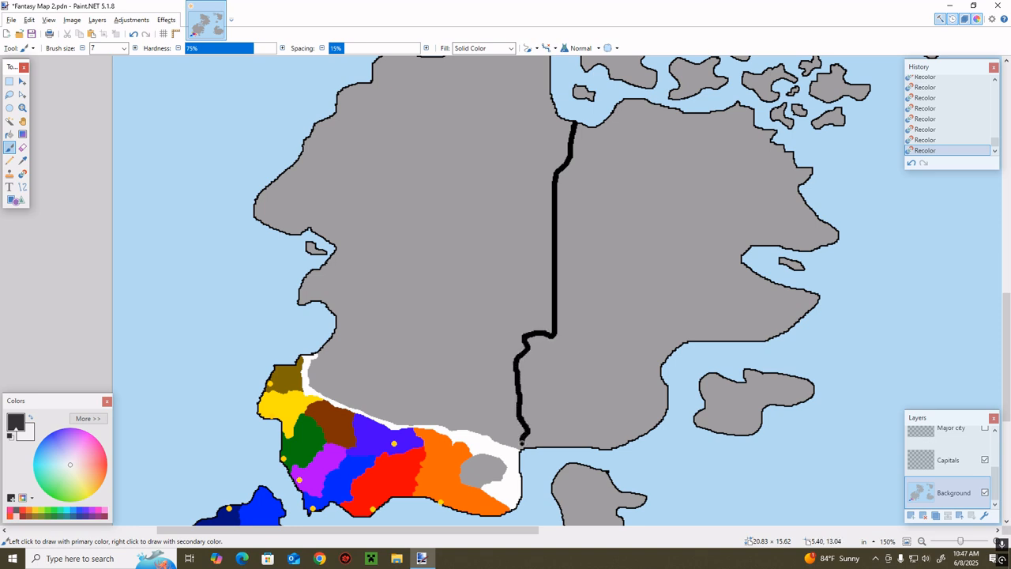
left_click(911, 163)
key("ctrl+z")
Try a slanted black dividing line from the northern bay southwest to the boundary between the indigo and orange territories
scroll(586, 198, "up", 3)
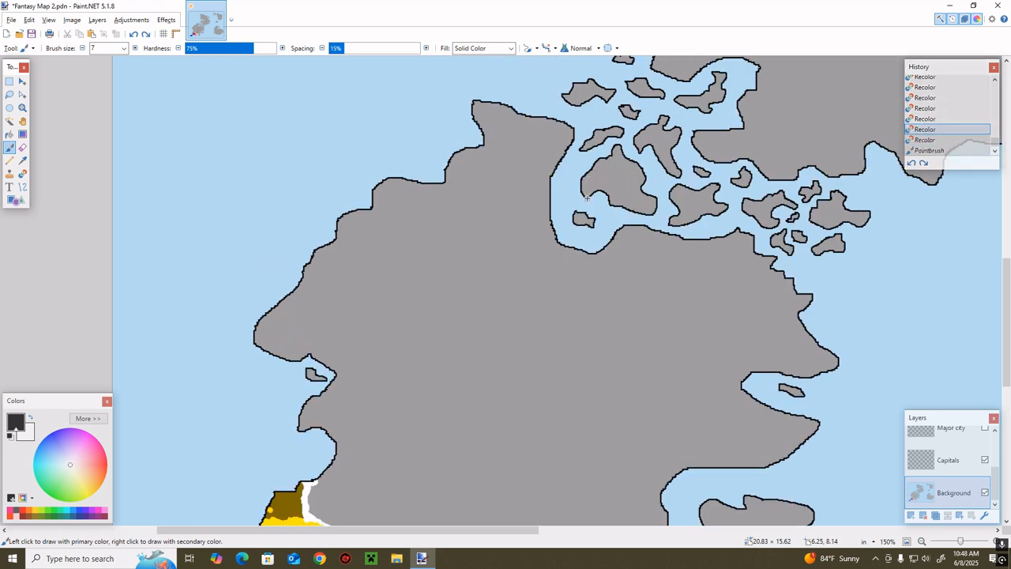
left_click_drag(531, 321, 513, 352)
scroll(525, 342, "down", 1)
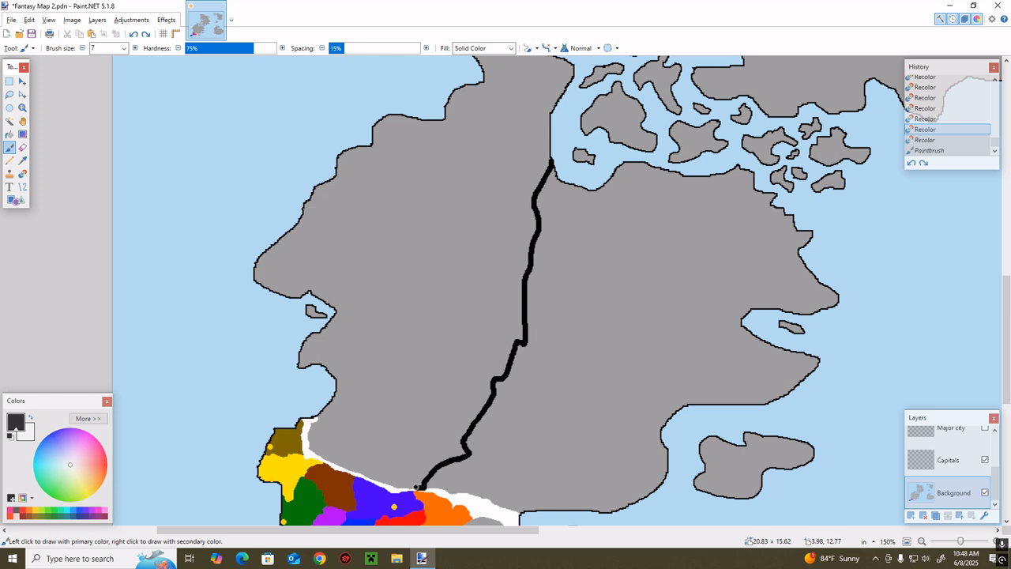
left_click_drag(418, 486, 433, 487)
left_click(910, 162)
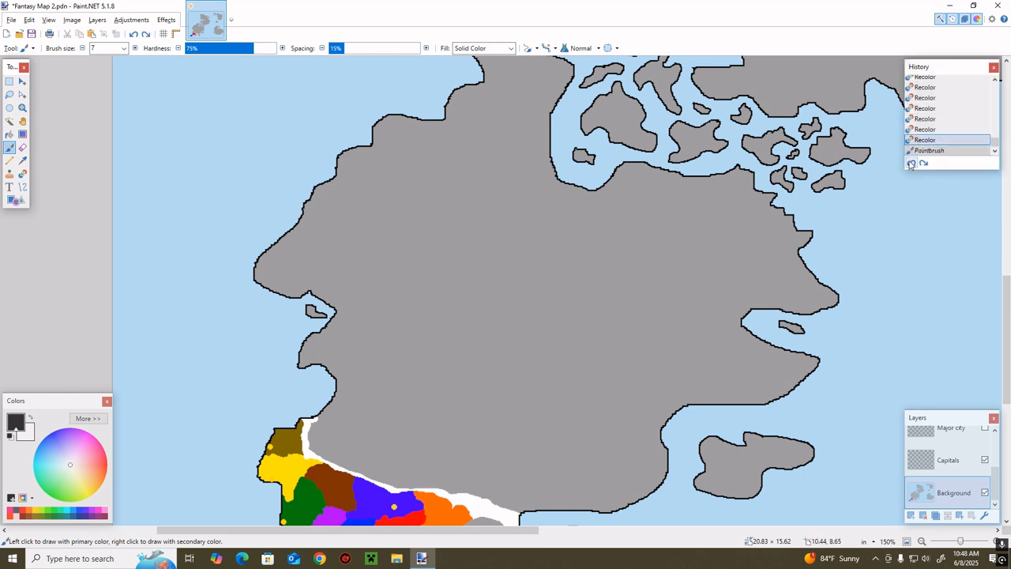
Show the Major city layer and add size-5 yellow city dots in the olive-brown territory's east and the yellow territory's northeast
left_click_drag(427, 531, 374, 531)
key("z")
left_click_drag(630, 349, 417, 518)
left_click(985, 428)
scroll(783, 401, "down", 1)
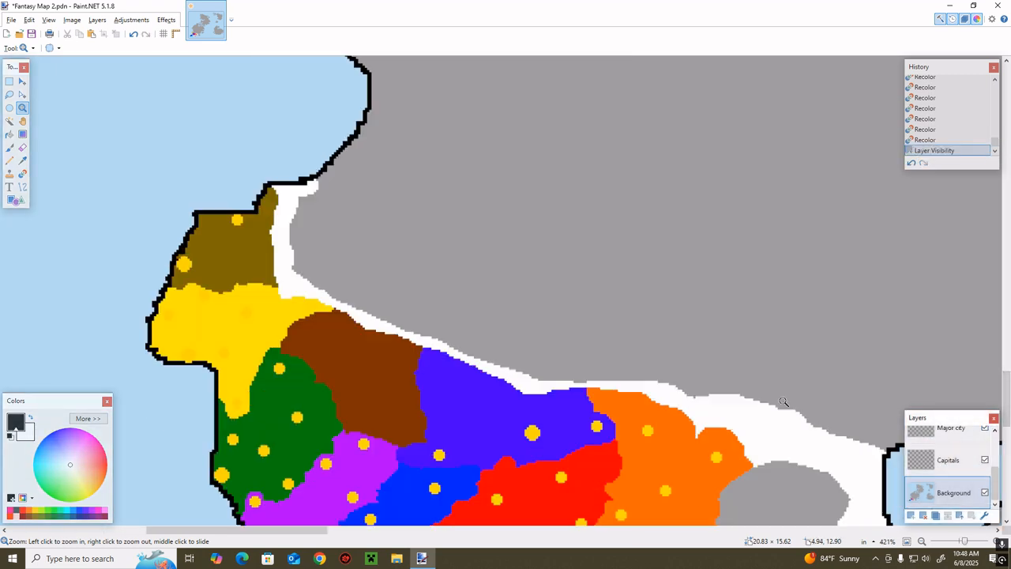
scroll(783, 401, "down", 3)
left_click(948, 430)
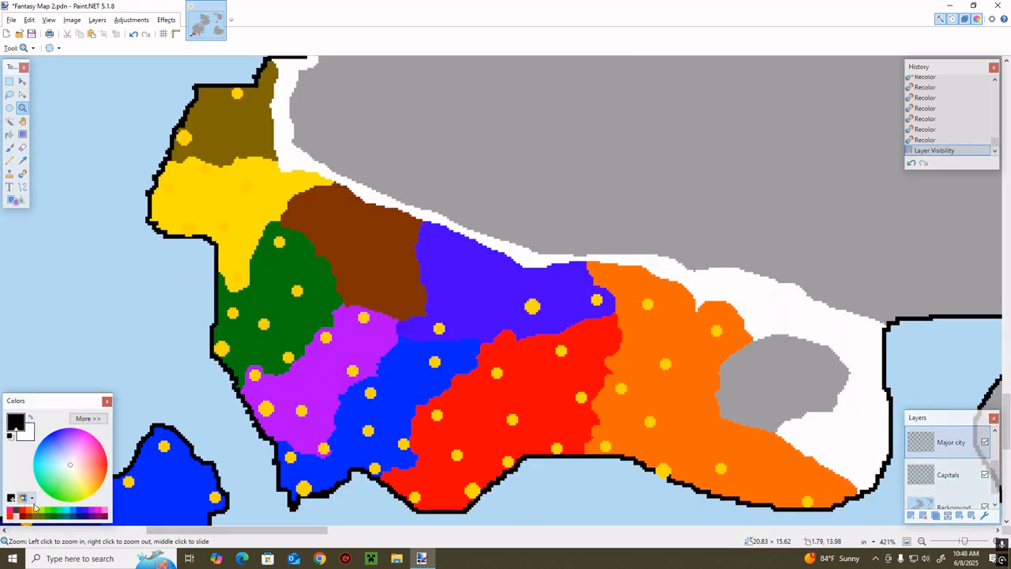
left_click(35, 512)
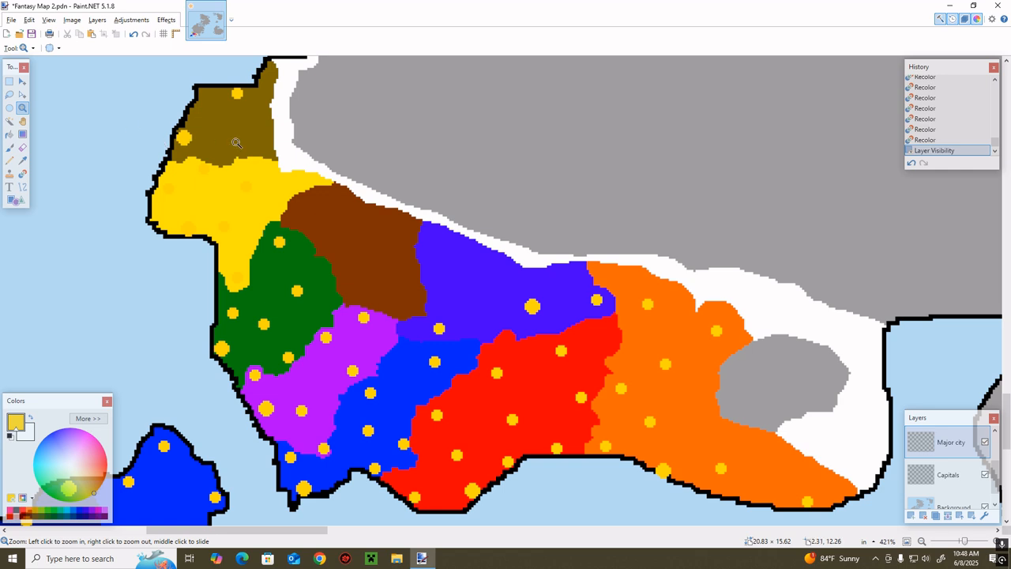
key("b")
left_click(82, 48)
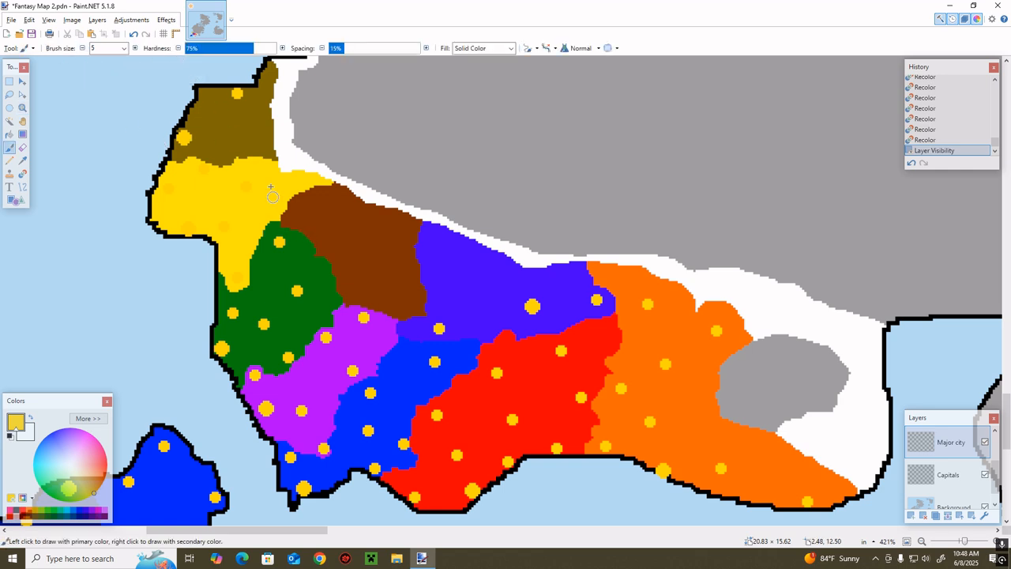
left_click(263, 138)
left_click(302, 178)
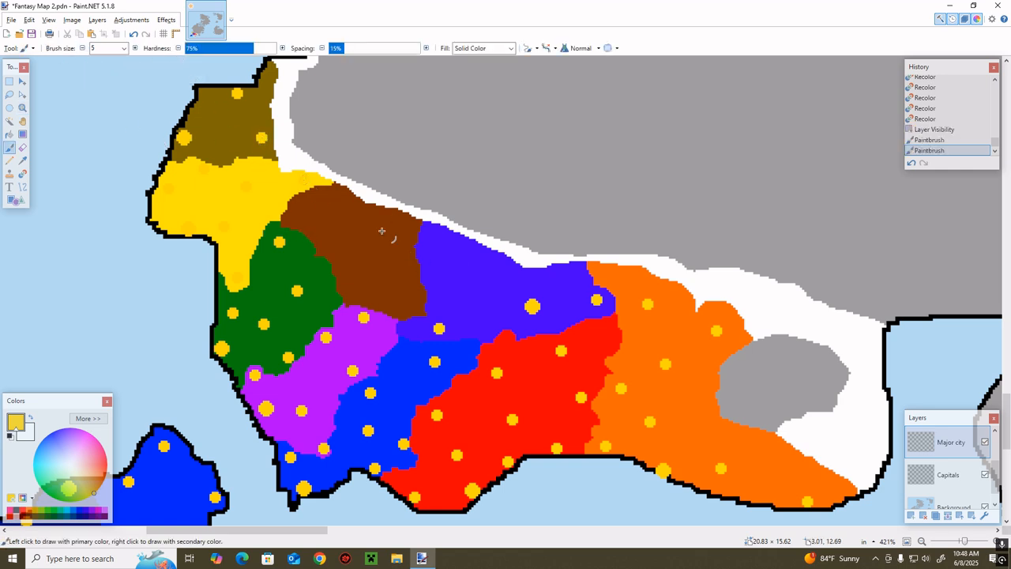
Add three yellow city dots in the reddish-brown territory and one in the indigo territory's northwest on the Major city layer
left_click(327, 224)
left_click(379, 284)
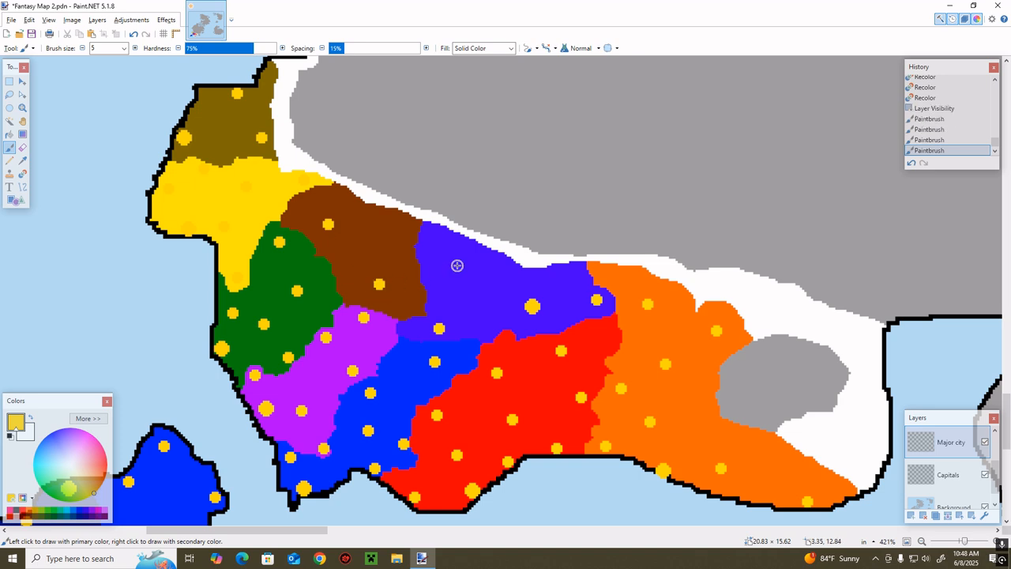
left_click(457, 261)
left_click(385, 231)
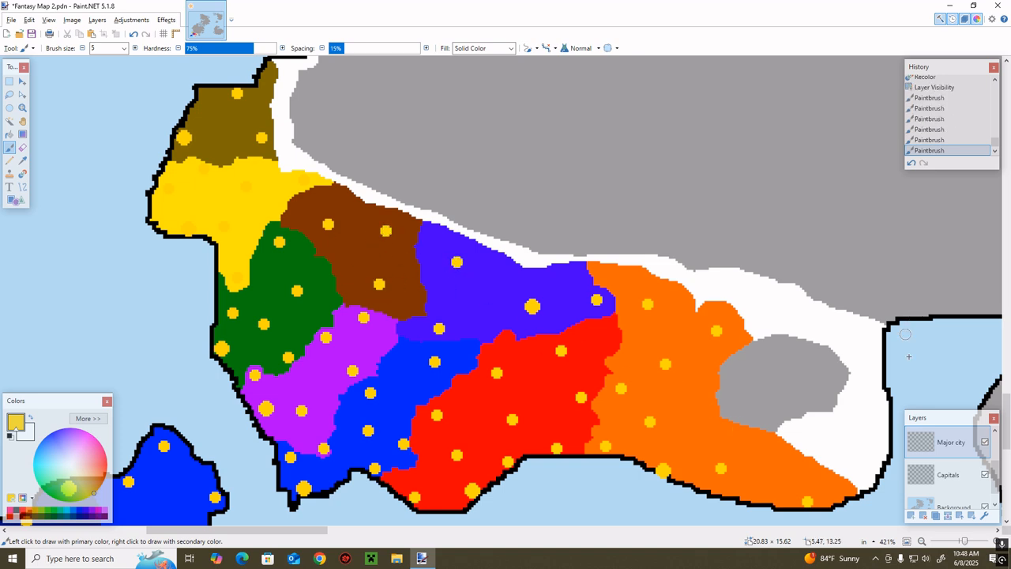
left_click(984, 441)
left_click(984, 441)
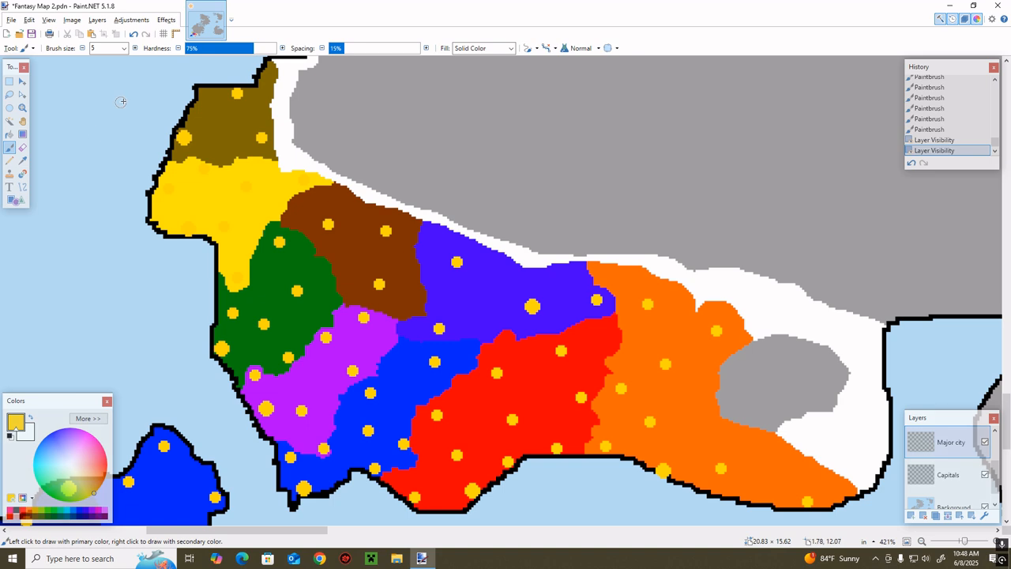
Place a size-7 yellow capital over the reddish-brown territory's southern city on the Capitals layer, hide the cities and return to the Background layer
left_click(947, 474)
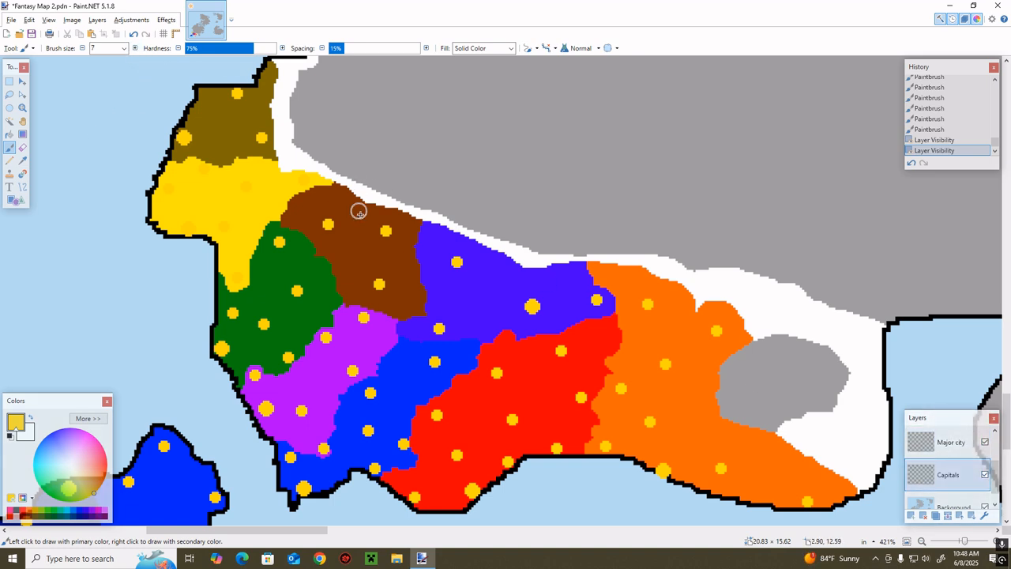
left_click(380, 284)
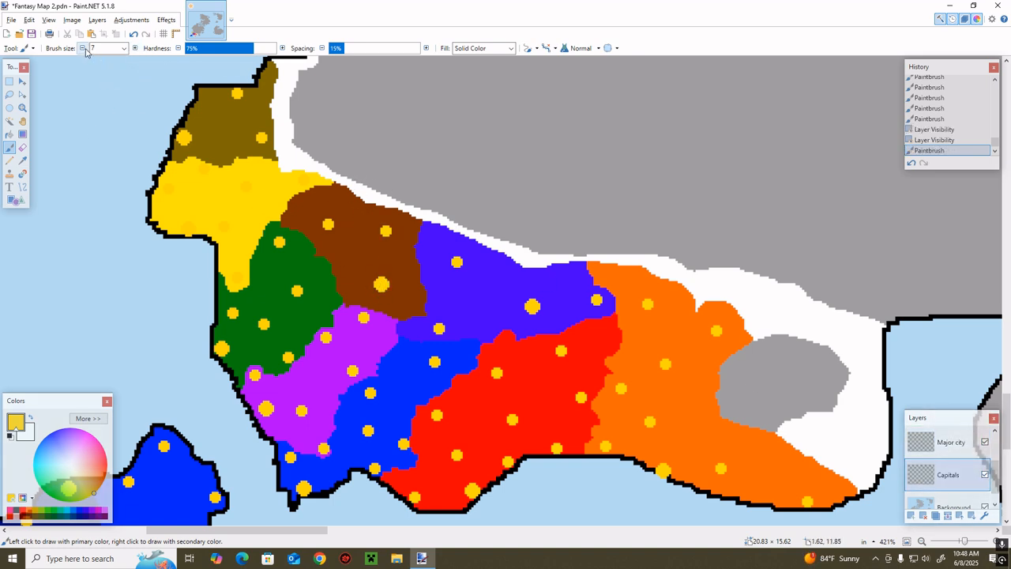
left_click(984, 442)
left_click(948, 504)
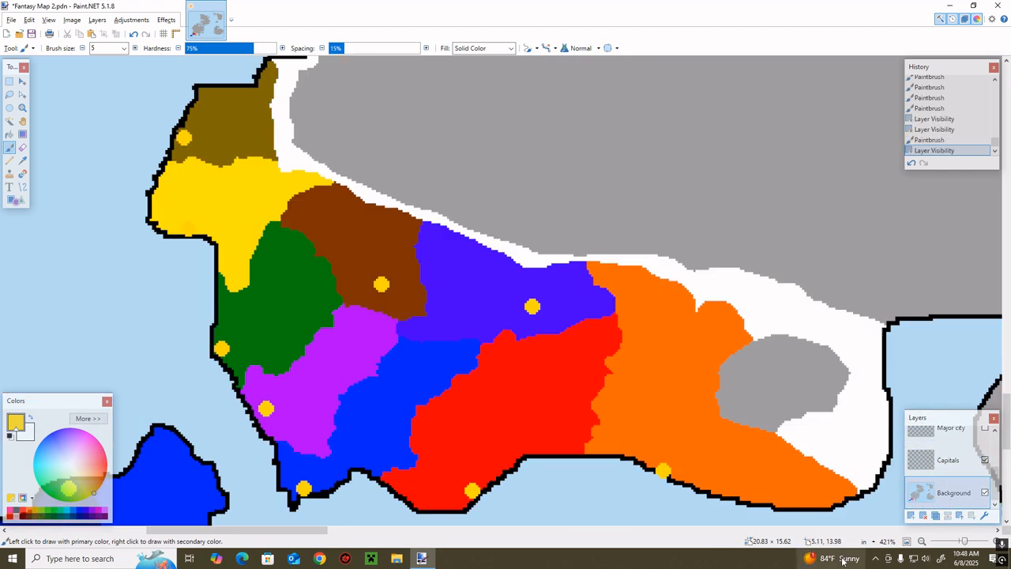
mouse_move(843, 560)
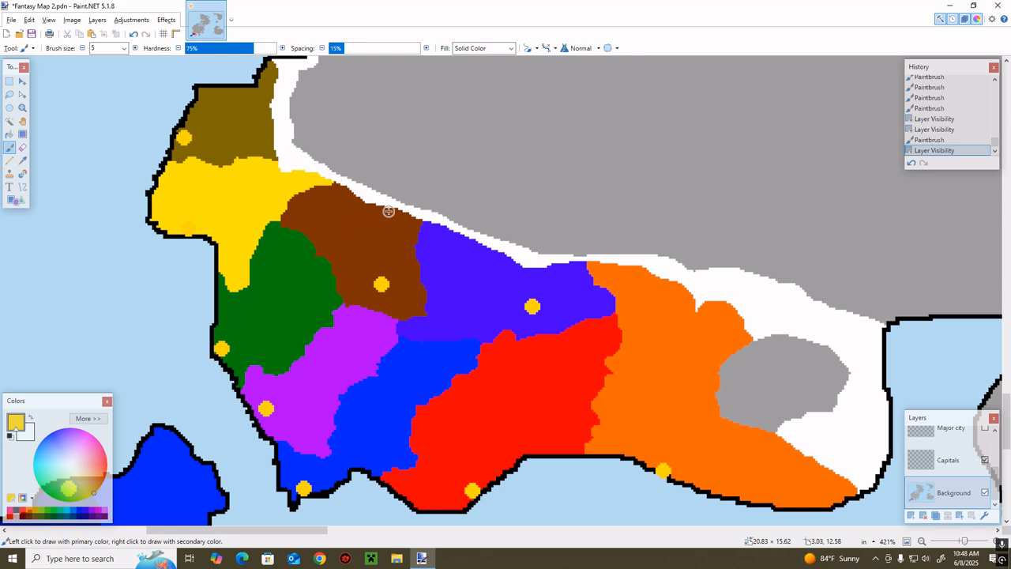
scroll(371, 191, "down", 2)
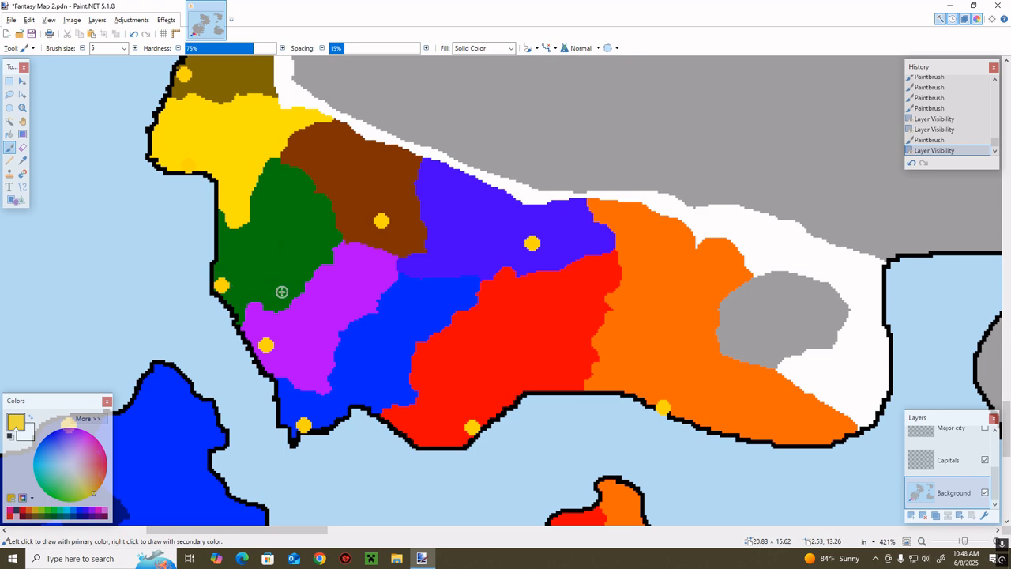
scroll(364, 294, "down", 6)
left_click_drag(327, 532, 296, 518)
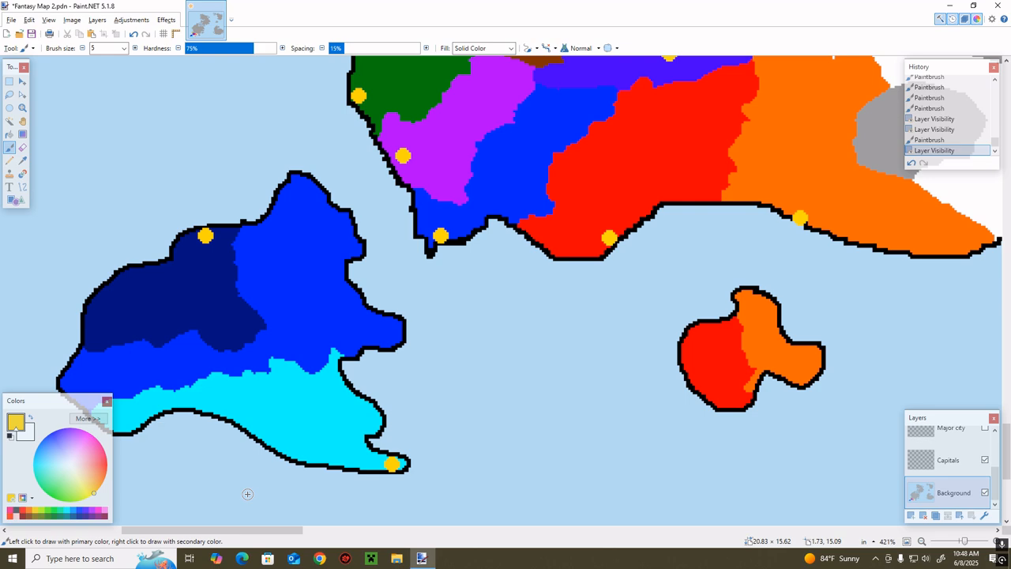
scroll(247, 493, "up", 5)
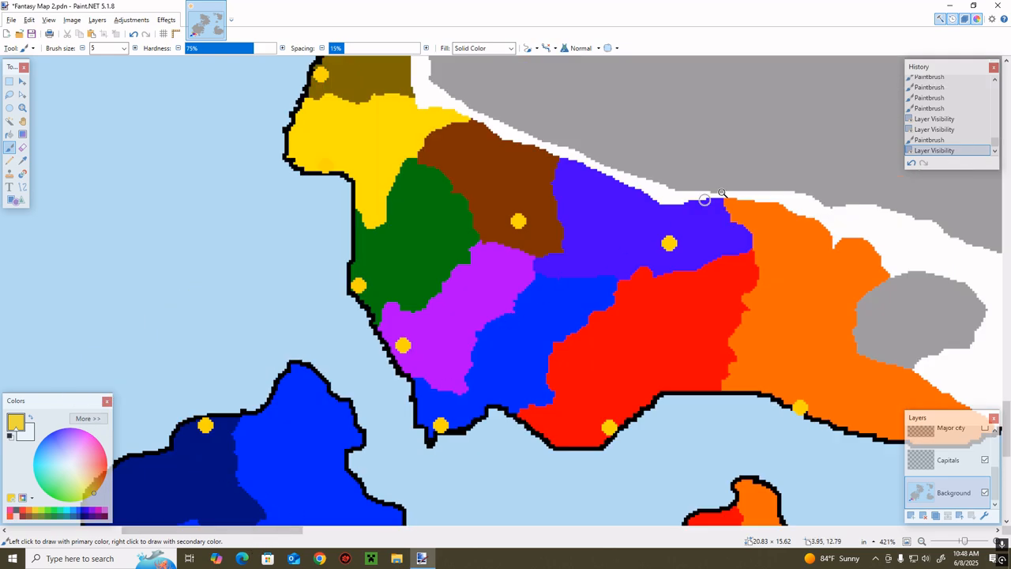
Recolor the mainland blue territory dark teal-blue from its northern border down to the coast, sparing the southwestern corner around its capital
key("z")
left_click_drag(476, 374, 477, 374)
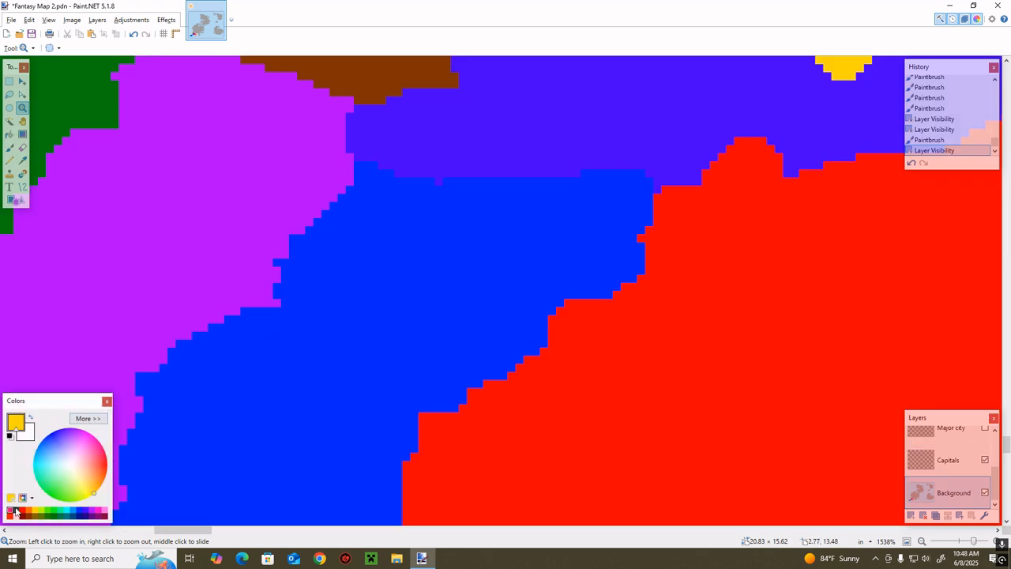
left_click(73, 516)
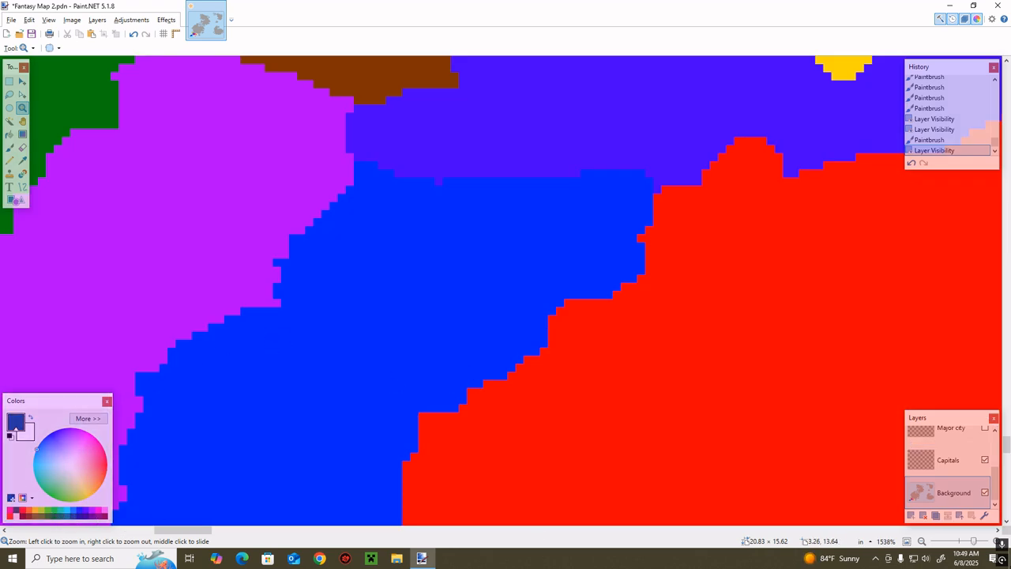
left_click_drag(977, 548, 971, 543)
key("r")
mouse_move(424, 221)
left_mouse_down()
mouse_move(504, 221)
mouse_move(477, 255)
mouse_move(378, 280)
mouse_move(427, 248)
mouse_move(517, 226)
mouse_move(589, 297)
mouse_move(560, 241)
mouse_move(637, 248)
mouse_move(614, 282)
mouse_move(547, 187)
mouse_move(596, 232)
mouse_move(522, 270)
mouse_move(477, 216)
mouse_move(559, 287)
mouse_move(529, 274)
mouse_move(678, 263)
mouse_move(442, 259)
mouse_move(445, 206)
mouse_move(467, 221)
mouse_move(416, 310)
mouse_move(432, 271)
mouse_move(314, 310)
mouse_move(440, 305)
mouse_move(385, 274)
mouse_move(424, 368)
mouse_move(365, 333)
mouse_move(451, 384)
mouse_move(443, 300)
mouse_move(449, 322)
mouse_move(492, 316)
mouse_move(465, 297)
mouse_move(477, 286)
mouse_move(472, 343)
mouse_move(519, 297)
mouse_move(519, 341)
mouse_move(309, 386)
left_mouse_up()
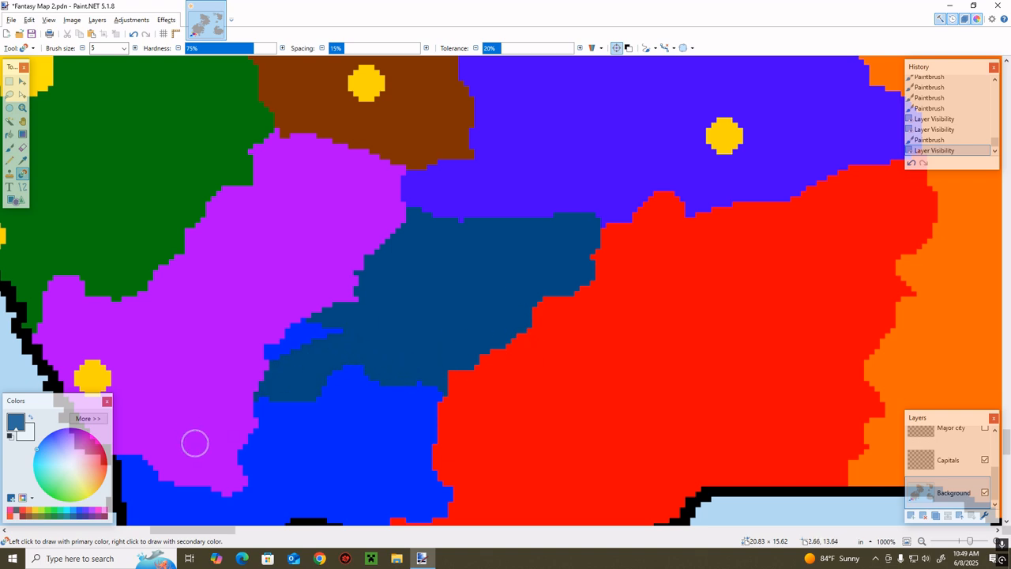
mouse_move(195, 443)
left_mouse_down()
mouse_move(350, 286)
mouse_move(228, 379)
mouse_move(315, 350)
mouse_move(296, 323)
mouse_move(329, 323)
mouse_move(318, 340)
mouse_move(235, 308)
mouse_move(303, 250)
mouse_move(325, 153)
mouse_move(356, 187)
mouse_move(232, 270)
mouse_move(361, 318)
mouse_move(371, 232)
mouse_move(438, 309)
mouse_move(432, 300)
mouse_move(372, 345)
mouse_move(285, 203)
mouse_move(235, 268)
left_mouse_up()
scroll(323, 331, "down", 3)
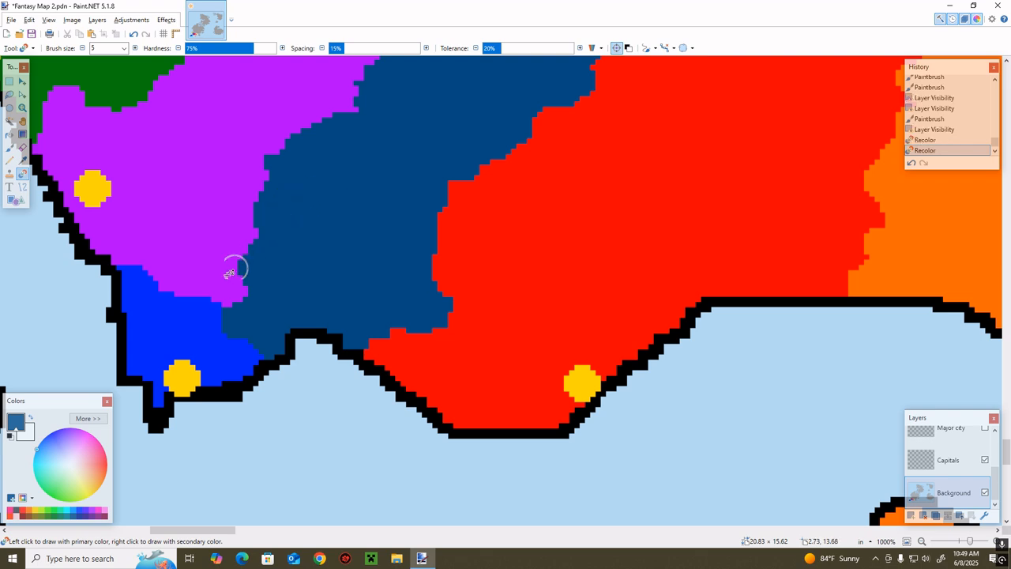
Sample the bright blue, outline the southern part of the dark teal-blue area with it and fill that part blue
key("k")
left_click(221, 325)
mouse_move(225, 327)
left_mouse_down()
mouse_move(235, 350)
mouse_move(273, 330)
mouse_move(215, 342)
mouse_move(282, 337)
mouse_move(289, 318)
mouse_move(233, 352)
mouse_move(297, 341)
mouse_move(267, 354)
left_mouse_up()
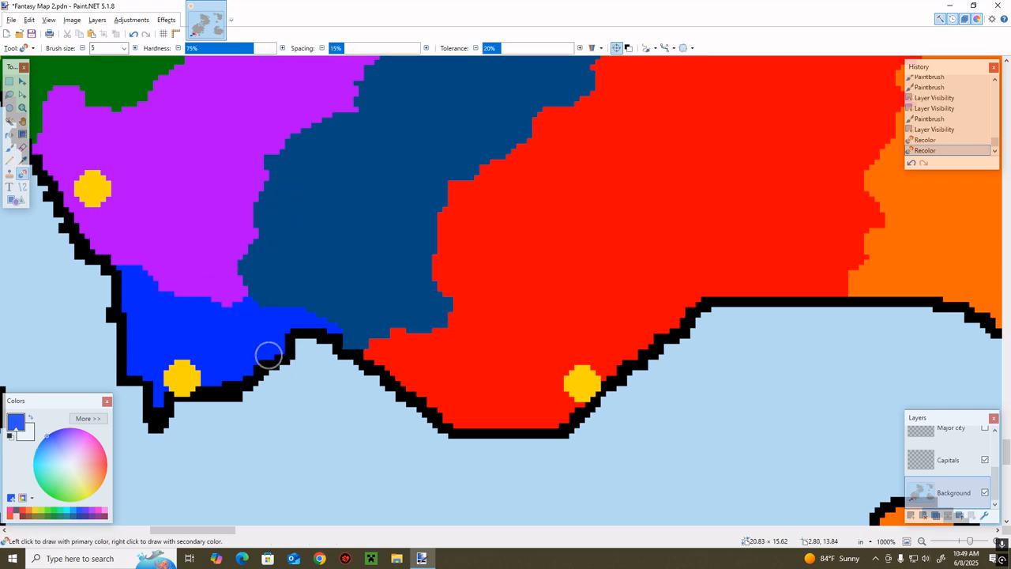
mouse_move(380, 339)
left_mouse_down()
mouse_move(445, 285)
mouse_move(333, 343)
mouse_move(424, 300)
mouse_move(447, 314)
mouse_move(436, 203)
mouse_move(446, 184)
mouse_move(350, 118)
left_mouse_up()
key("f")
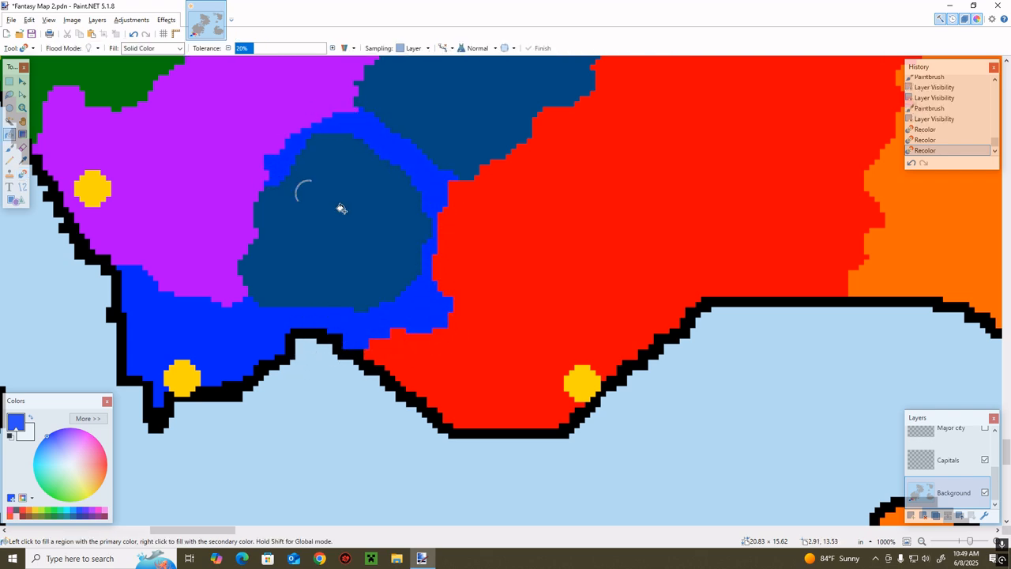
left_click(357, 210)
scroll(470, 281, "up", 3)
scroll(450, 327, "down", 3)
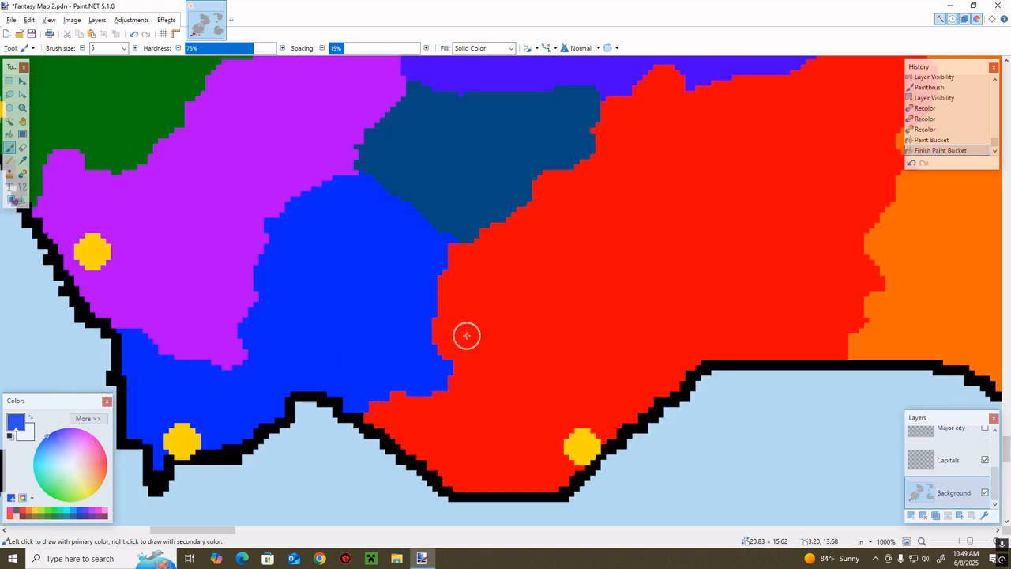
Sample the red territory's colour, shift it to orange-red FF5200 and recolor the eastern strip of the dark teal-blue area
key("k")
left_click(608, 242)
left_click(91, 418)
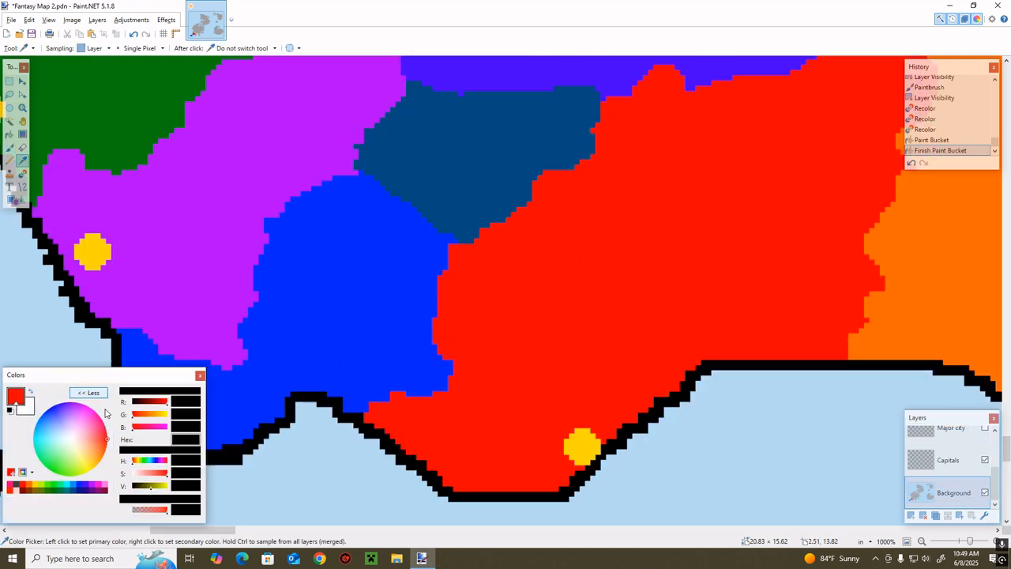
left_click(143, 415)
key("b")
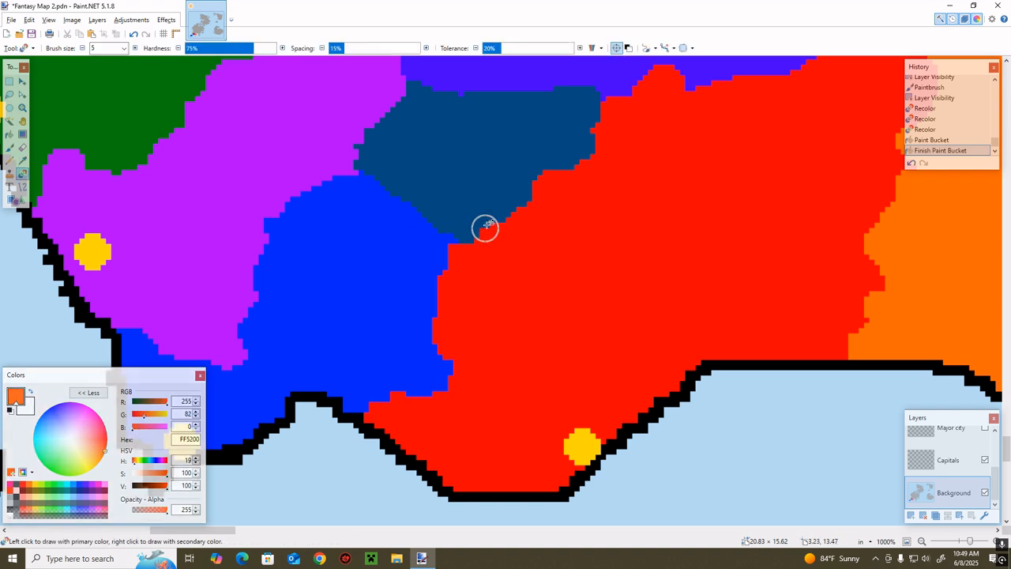
mouse_move(481, 228)
left_mouse_down()
mouse_move(493, 205)
mouse_move(528, 194)
mouse_move(492, 228)
mouse_move(522, 174)
mouse_move(583, 161)
mouse_move(549, 175)
mouse_move(546, 149)
mouse_move(593, 156)
mouse_move(580, 128)
mouse_move(598, 114)
mouse_move(583, 114)
mouse_move(586, 150)
mouse_move(557, 89)
mouse_move(566, 138)
mouse_move(552, 151)
mouse_move(541, 99)
mouse_move(518, 93)
mouse_move(551, 126)
mouse_move(543, 190)
left_mouse_up()
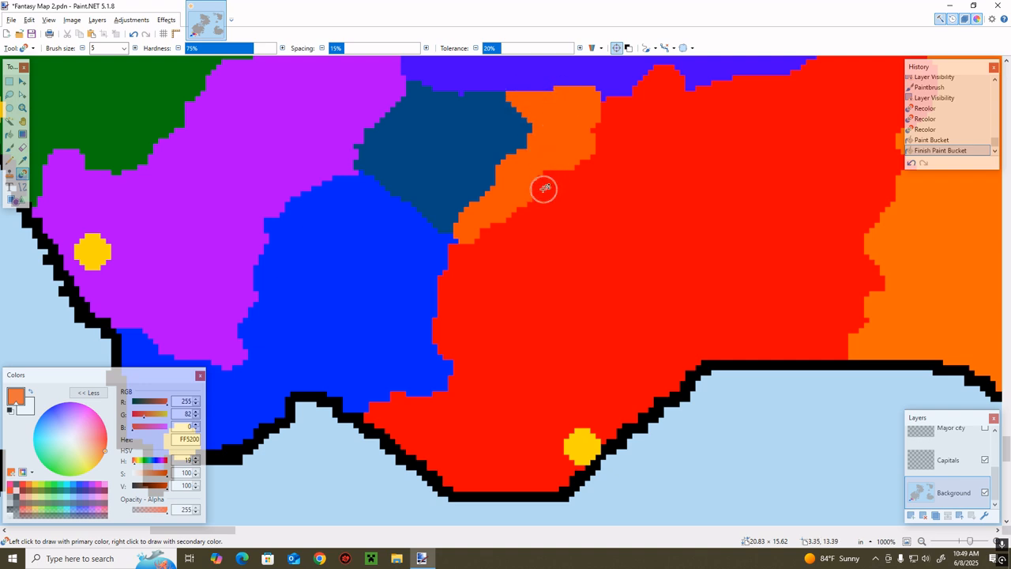
Sample the bright blue territory's colour and recolor the western part of the remaining dark teal-blue area
key("k")
left_click(391, 258)
key("r")
mouse_move(421, 211)
left_mouse_down()
mouse_move(389, 180)
mouse_move(442, 217)
mouse_move(435, 191)
mouse_move(407, 182)
mouse_move(467, 132)
mouse_move(448, 109)
mouse_move(461, 95)
mouse_move(374, 199)
mouse_move(390, 119)
mouse_move(440, 68)
mouse_move(360, 181)
mouse_move(414, 128)
mouse_move(433, 125)
mouse_move(397, 165)
left_mouse_up()
Fill the remaining dark teal-blue area with the adjoining orange-red territory's colour and collapse the Colors window to its compact view
key("k")
left_click(529, 140)
key("f")
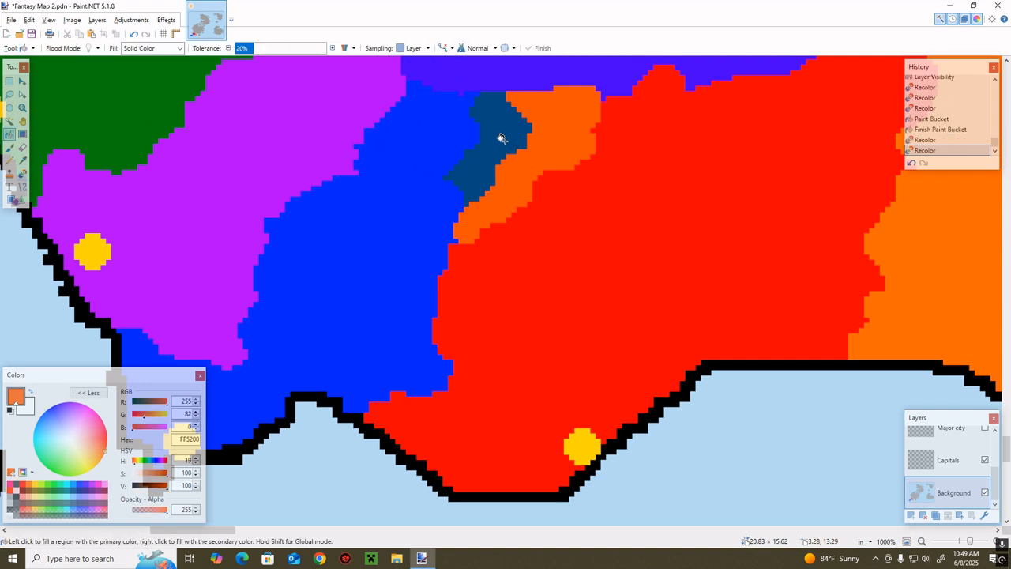
left_click(501, 135)
key("b")
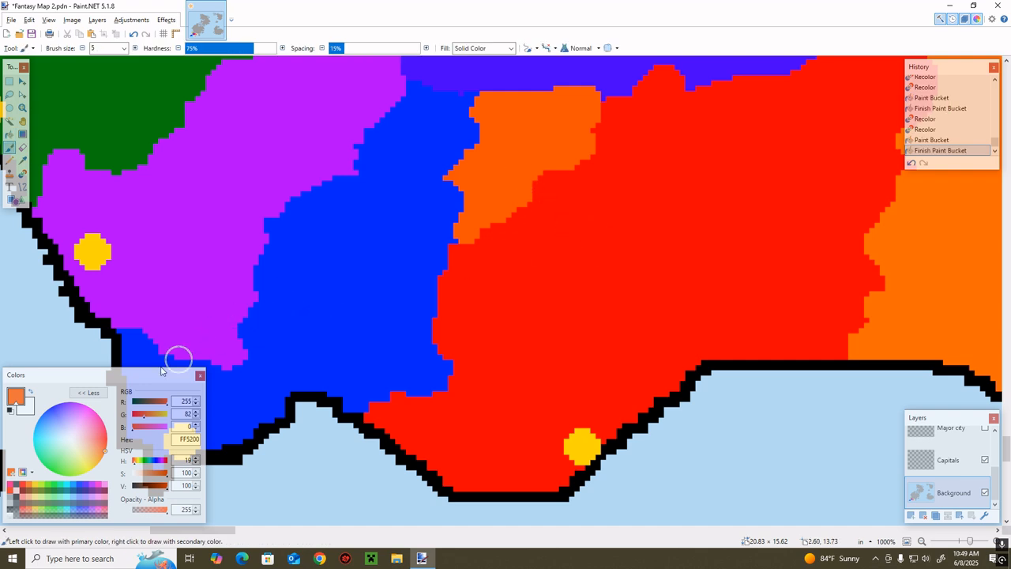
left_click(86, 392)
Sample the red territory's colour, outline the larger eastern part of the orange-red area with the Pencil and fill it red
key("k")
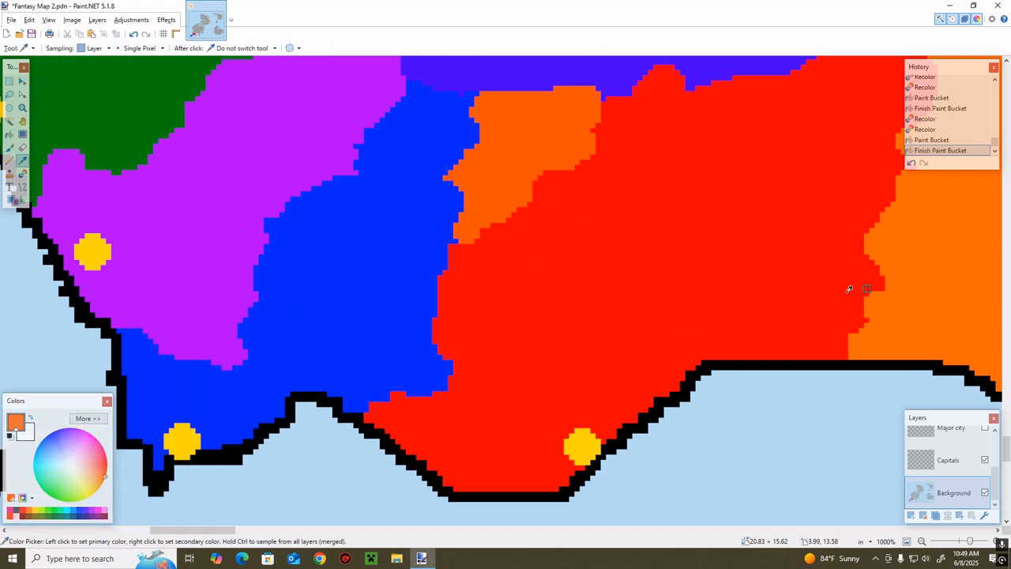
left_click(535, 220)
key("b")
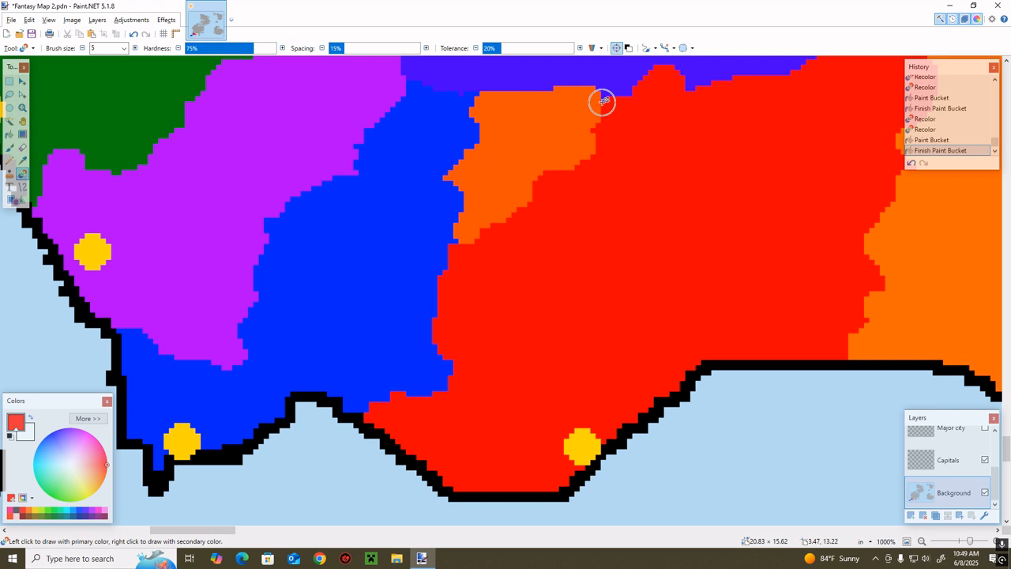
key("p")
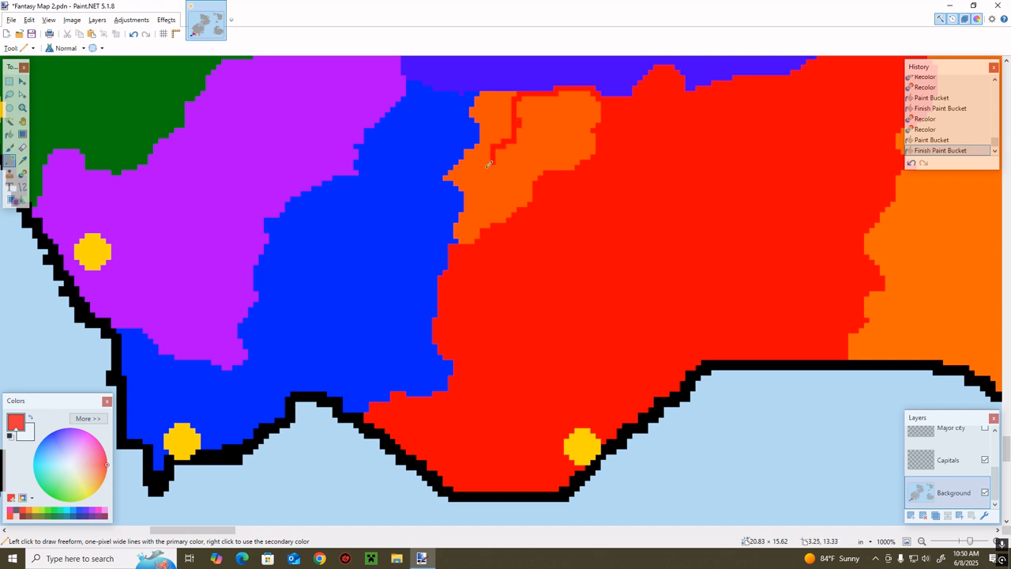
left_click_drag(460, 235, 463, 238)
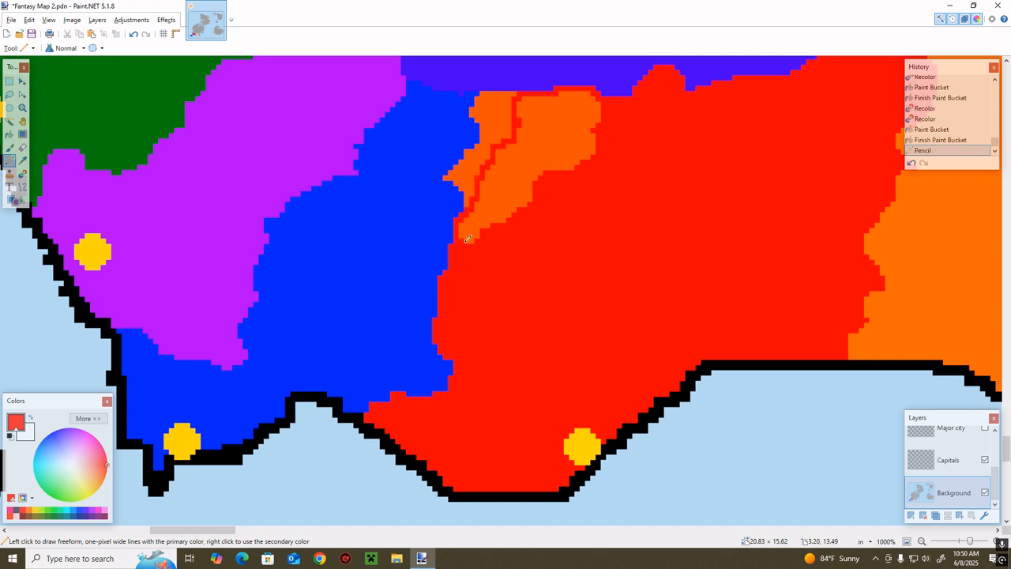
key("f")
left_click(498, 193)
Sample the bright blue territory's colour and fill the remaining western strip of the orange-red area with it
key("b")
key("k")
left_click(411, 202)
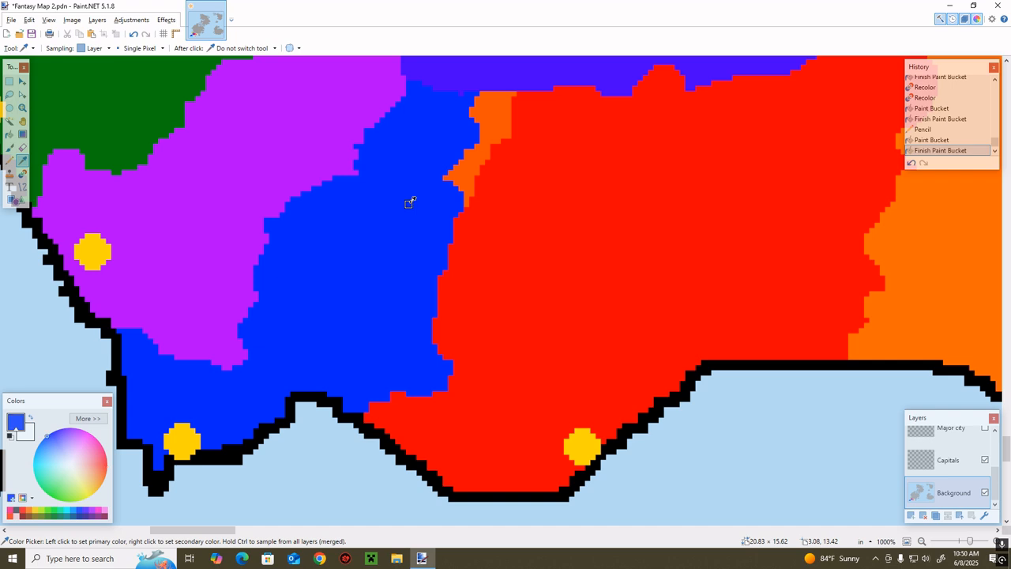
key("f")
left_click(494, 130)
key("b")
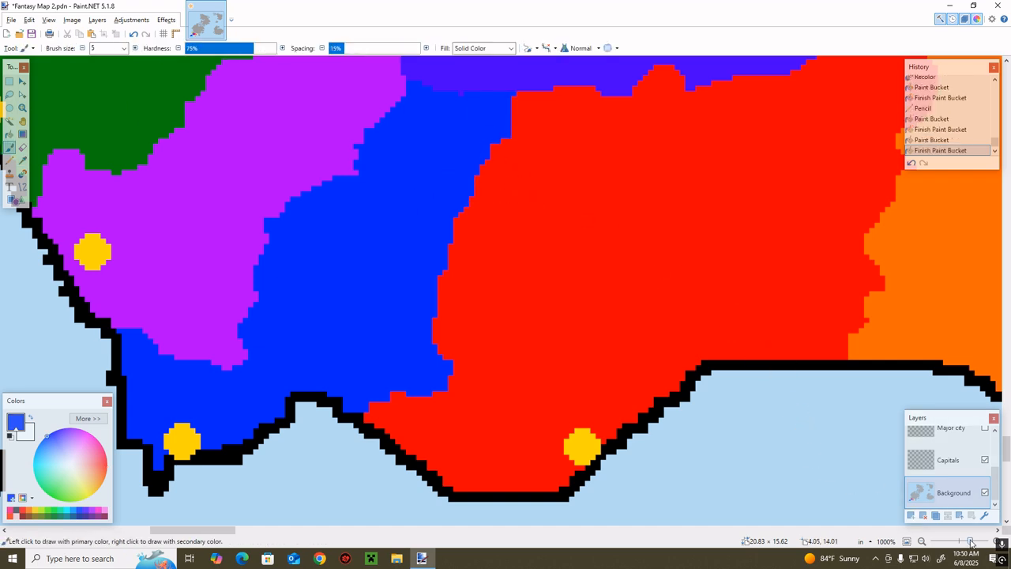
Make the Alliance layer visible over the southwestern territories and islands
left_click_drag(971, 542, 964, 543)
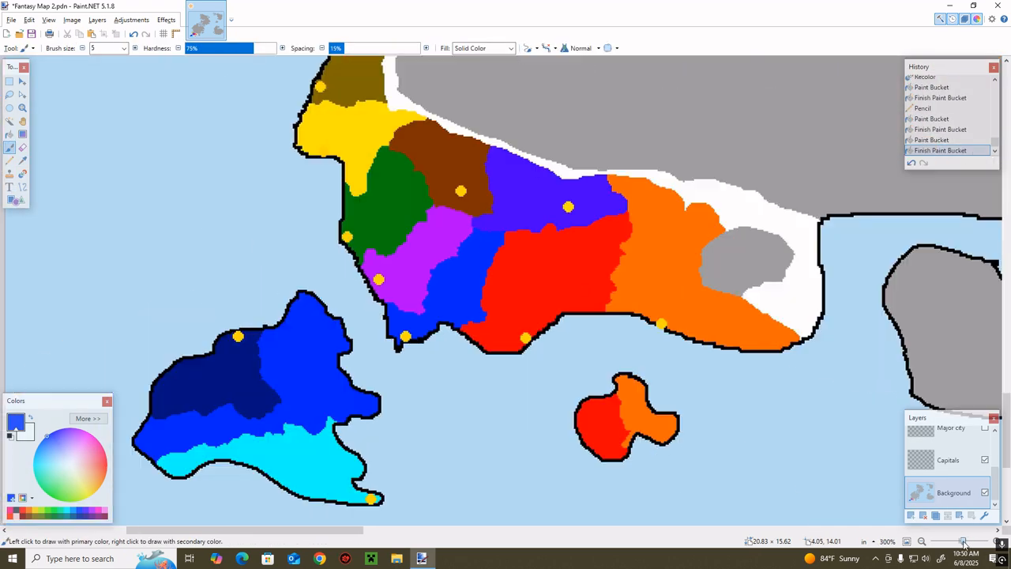
scroll(983, 457, "up", 3)
left_click(984, 443)
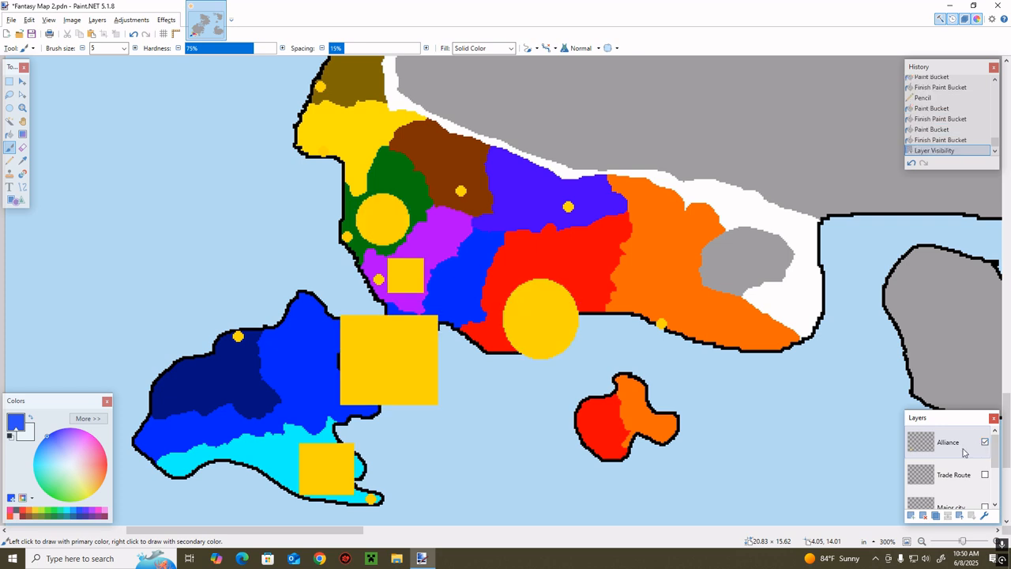
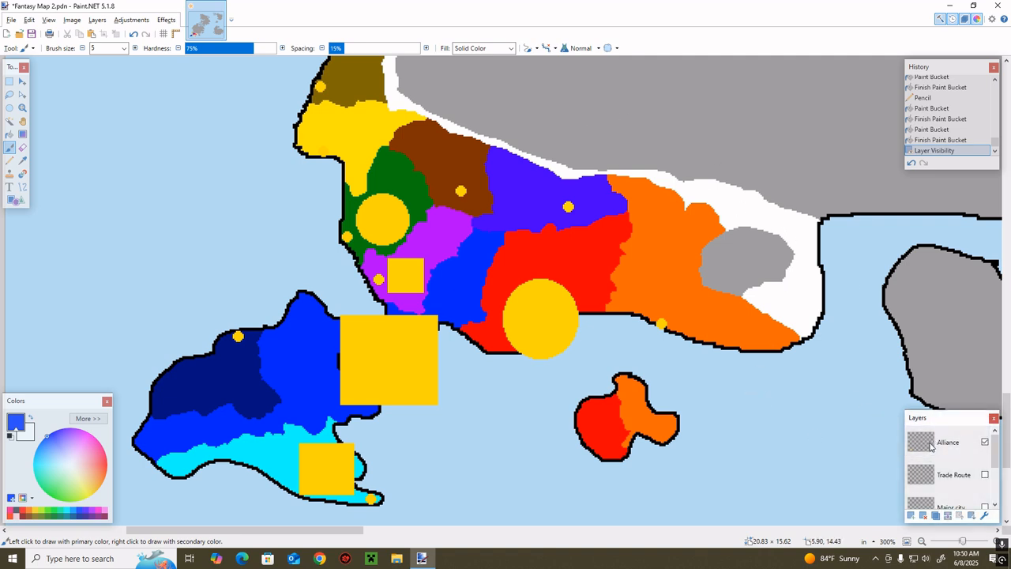
Draw a solid gold circle about 0.5 in wide over the navy territory on the Alliance layer, and hide that layer
left_click(35, 512)
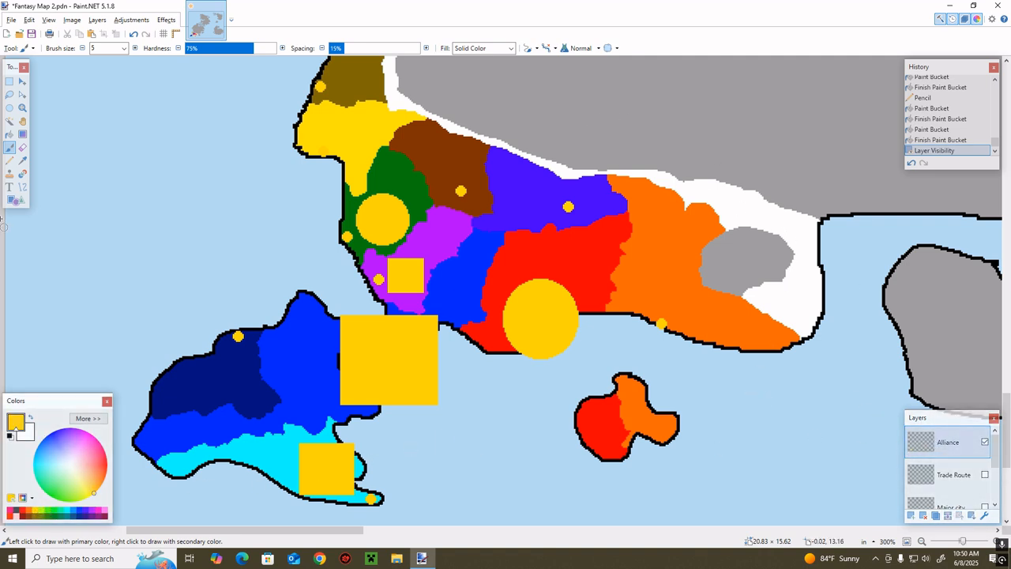
left_click(12, 200)
left_click(94, 50)
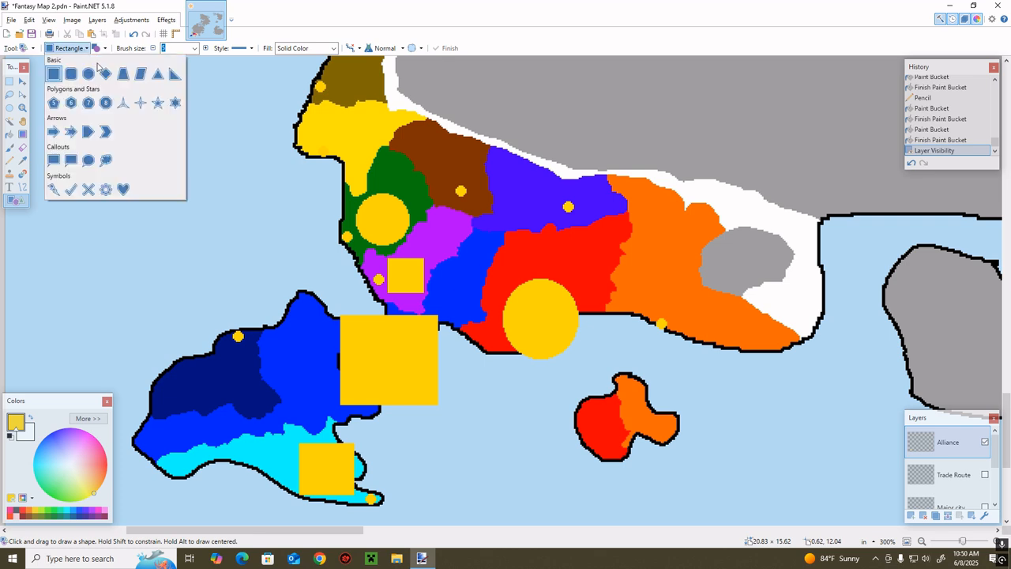
left_click(92, 73)
left_click_drag(255, 332, 179, 406)
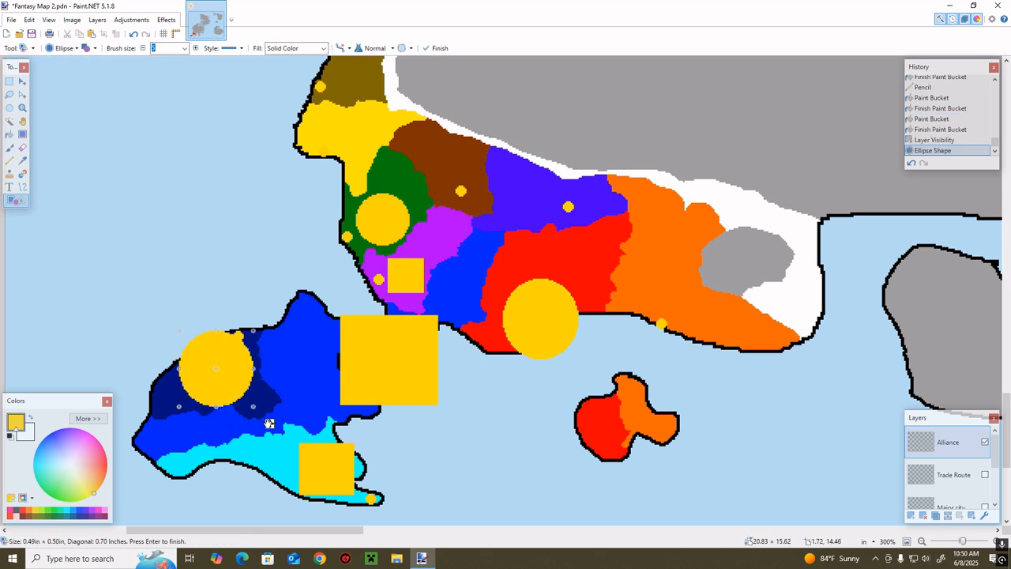
left_click_drag(268, 423, 273, 418)
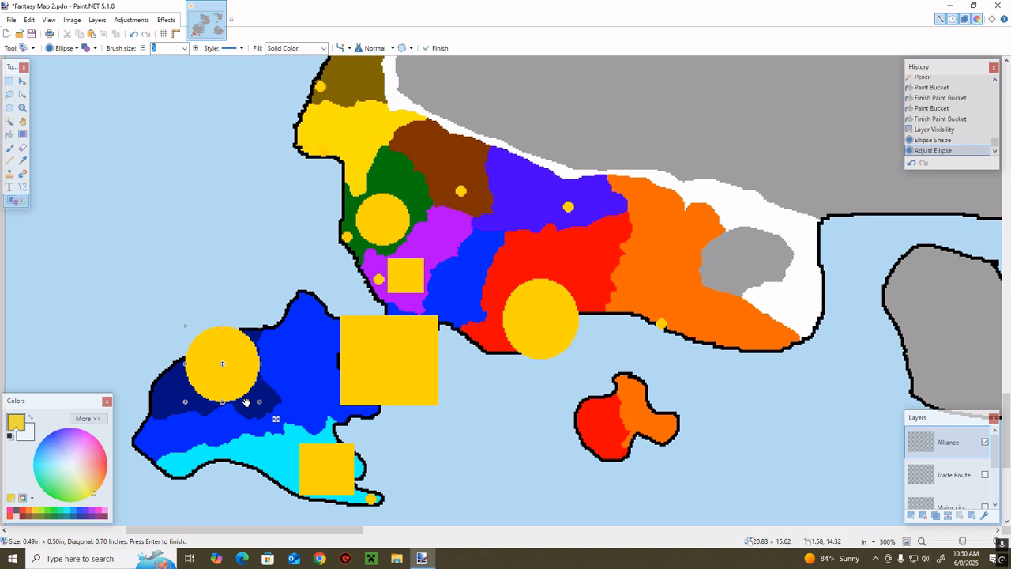
key("Return")
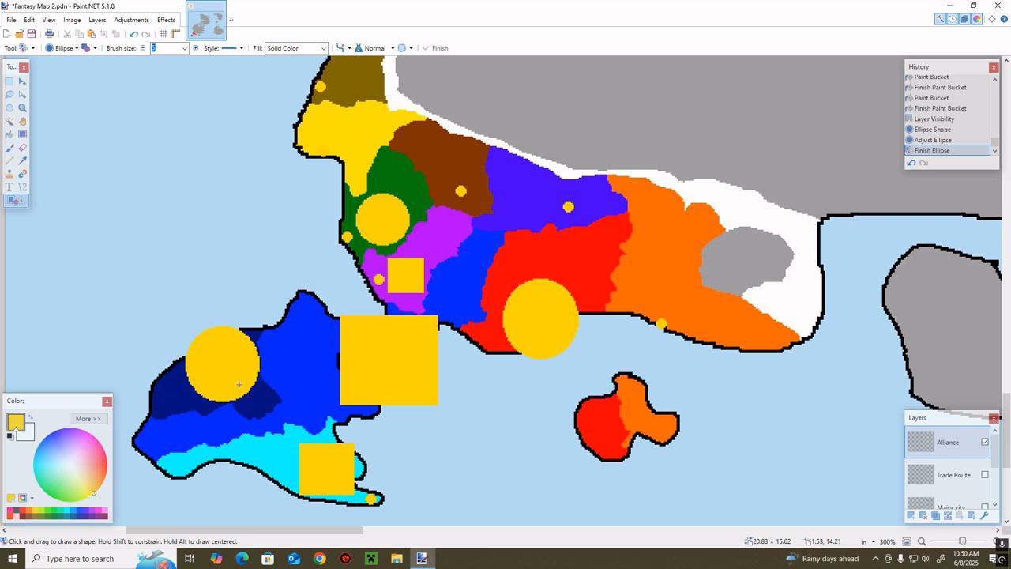
left_click(984, 441)
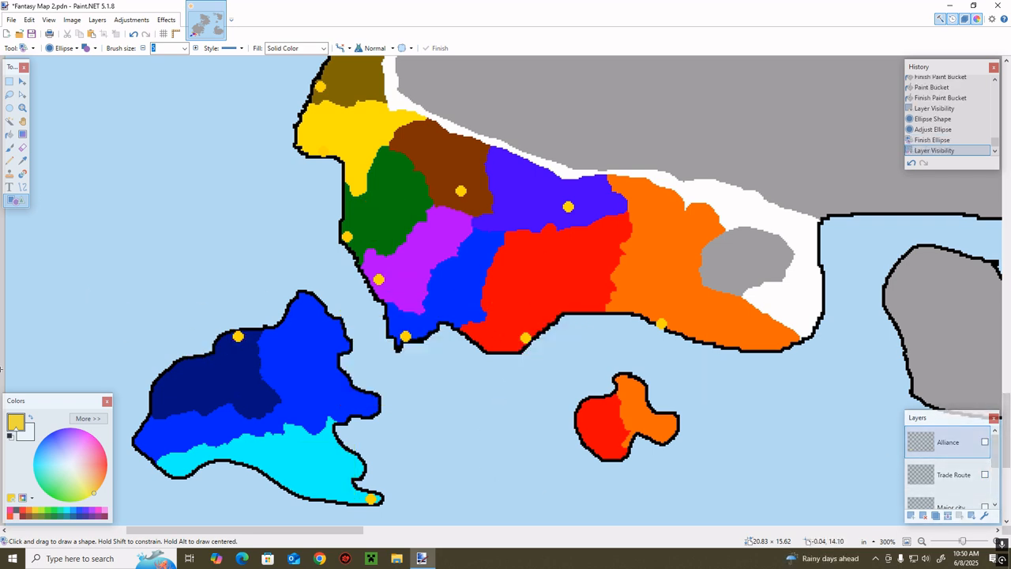
left_click_drag(360, 213, 480, 279)
key("b")
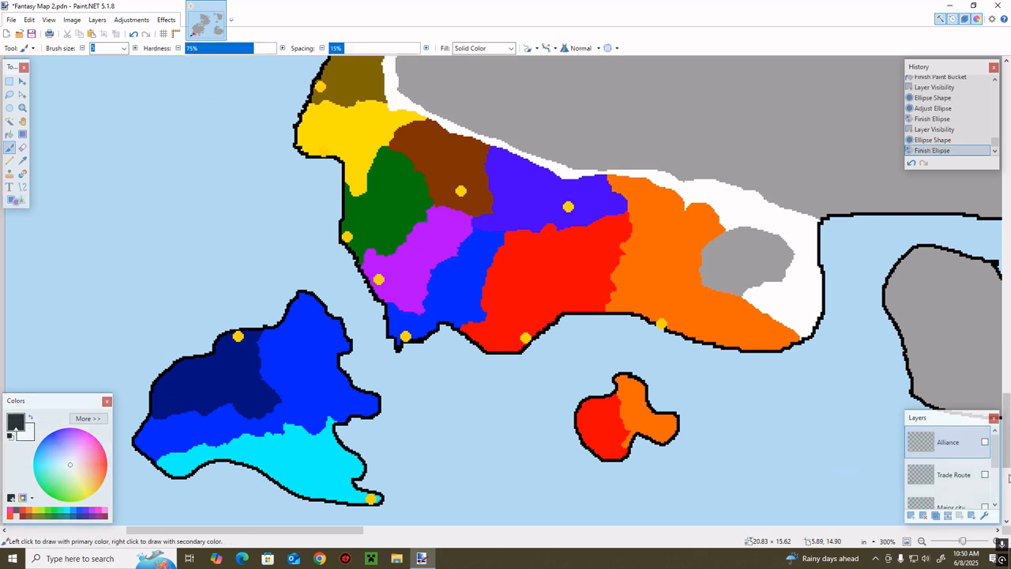
left_click(509, 302)
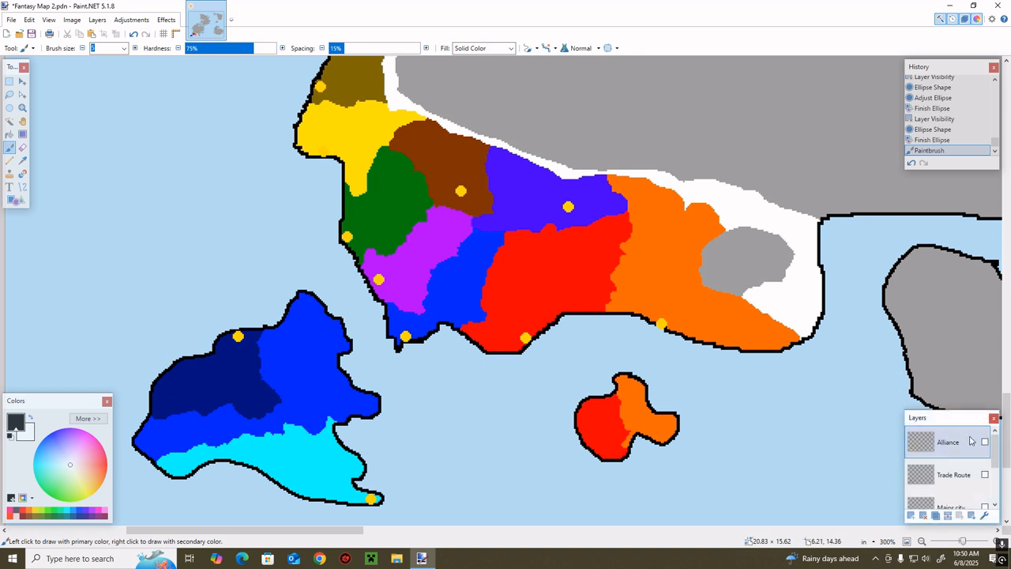
scroll(980, 450, "down", 3)
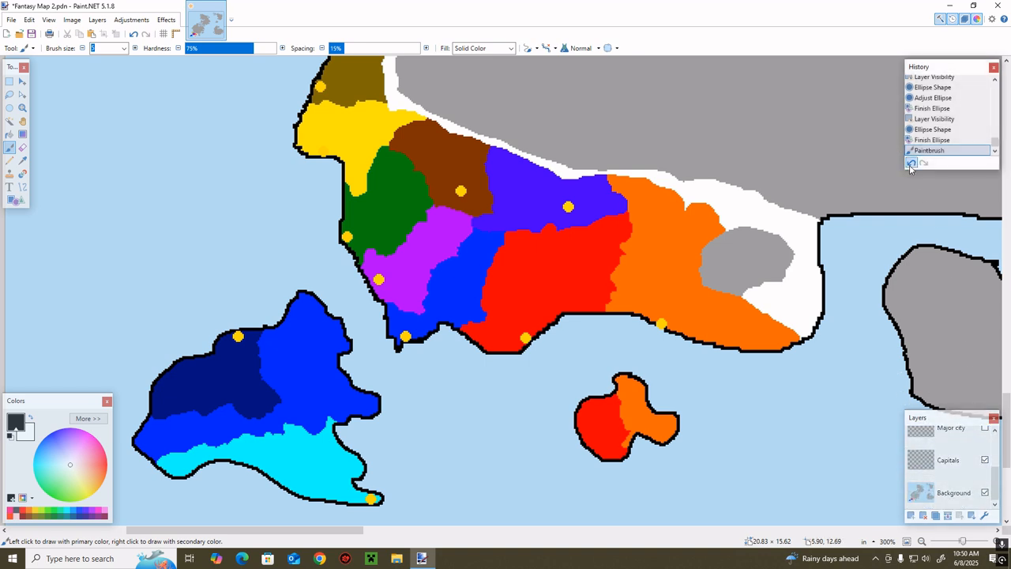
key("ctrl+z")
scroll(943, 490, "down", 3)
Make the Background layer active and undo two trial black Paintbrush strokes across the southwestern mainland and the western island
left_click(944, 490)
mouse_move(535, 285)
left_mouse_down()
mouse_move(485, 277)
mouse_move(347, 210)
left_mouse_up()
mouse_move(278, 355)
left_mouse_down()
mouse_move(221, 409)
mouse_move(265, 338)
left_mouse_up()
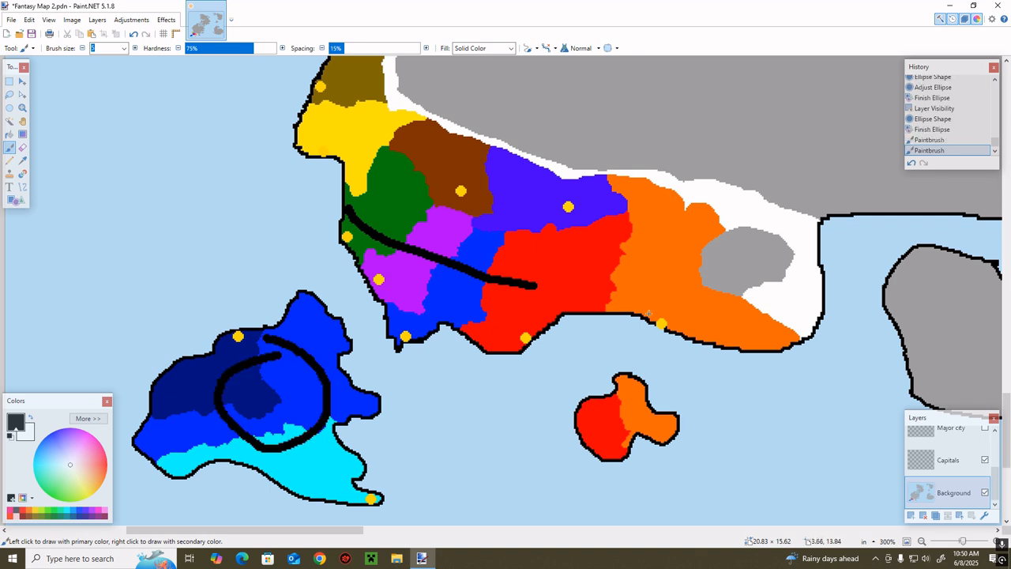
left_click(911, 162)
left_click(911, 163)
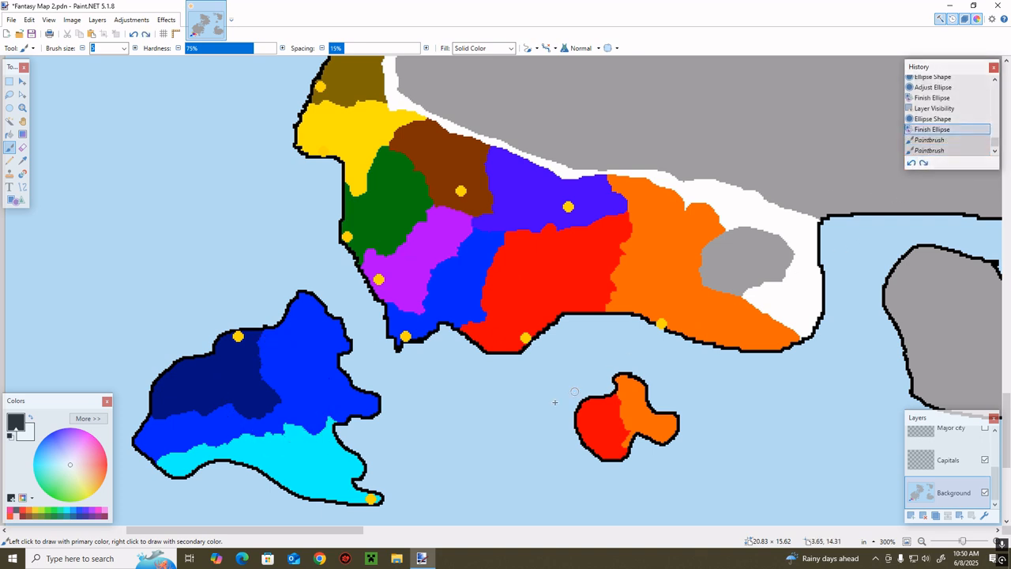
Sample the orange territory's colour and try filling the enclosed grey area on its eastern side with it
mouse_move(343, 538)
left_mouse_down()
mouse_move(351, 536)
mouse_move(339, 537)
left_mouse_up()
left_click_drag(963, 542, 967, 542)
left_click_drag(268, 541, 348, 540)
key("k")
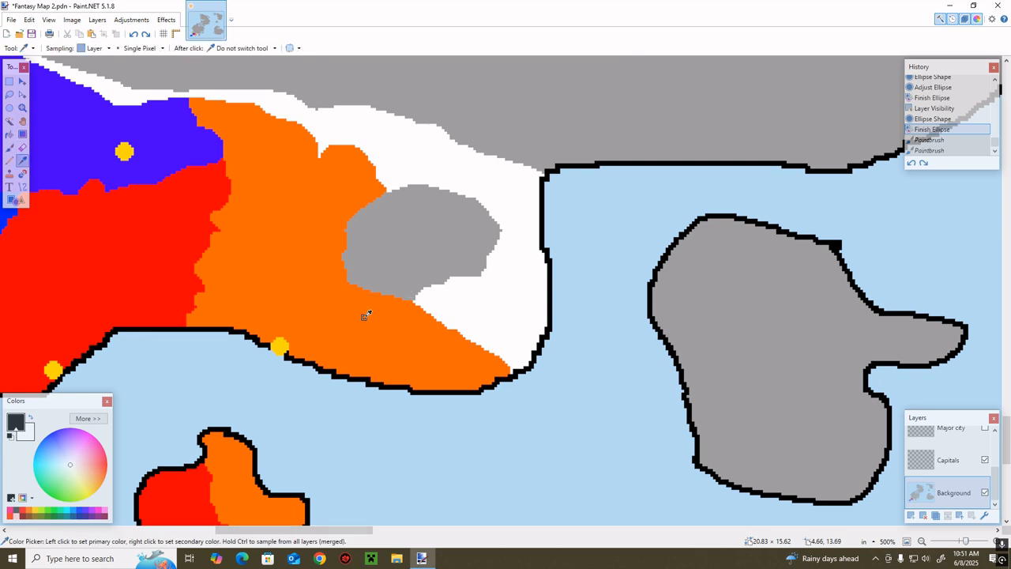
left_click(363, 313)
key("r")
key("f")
left_click(461, 238)
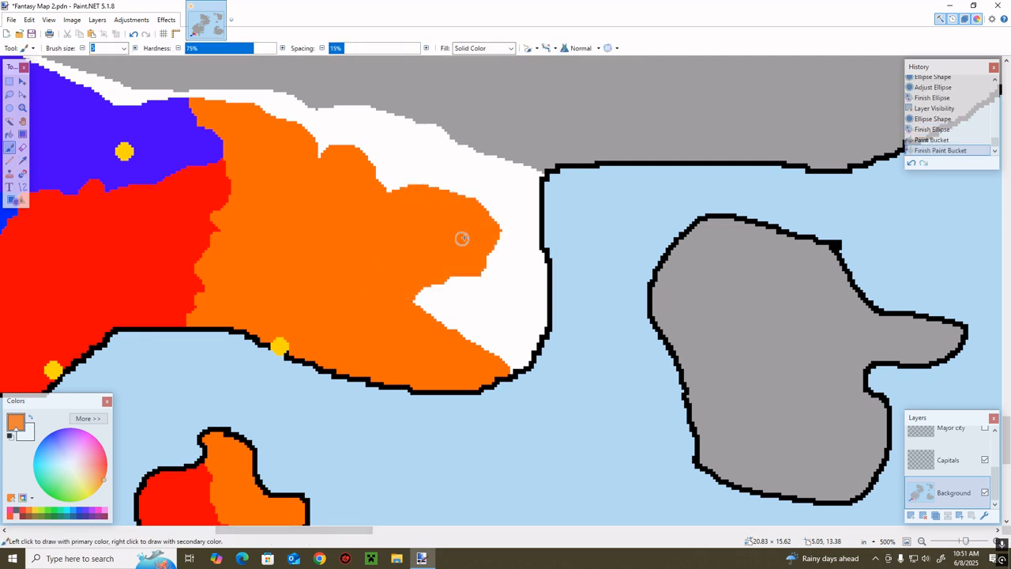
Undo the orange fill and fill the enclosed grey area beside the orange territory with white
left_click(910, 162)
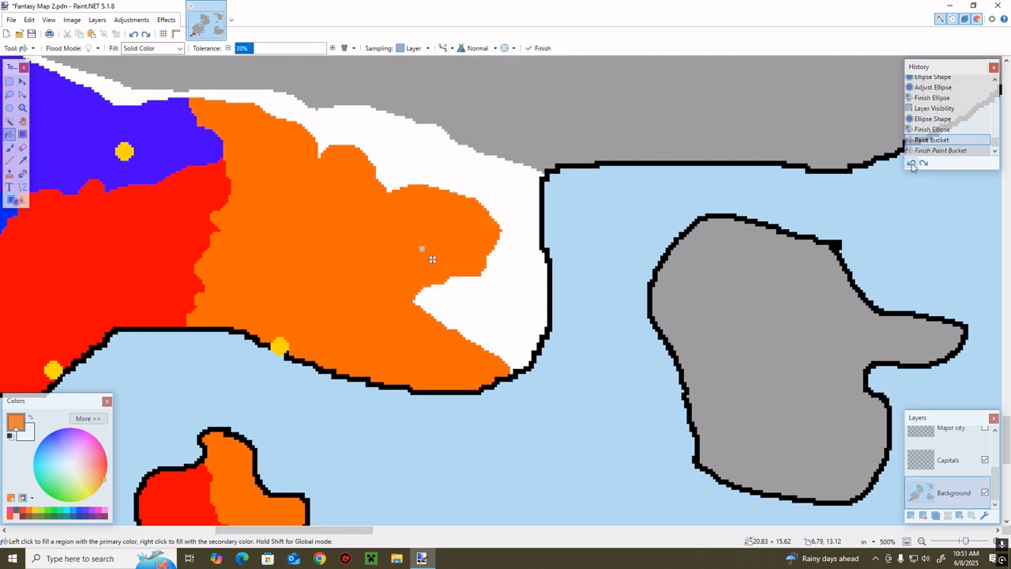
key("ctrl+z")
key("ctrl+y")
key("ctrl+y")
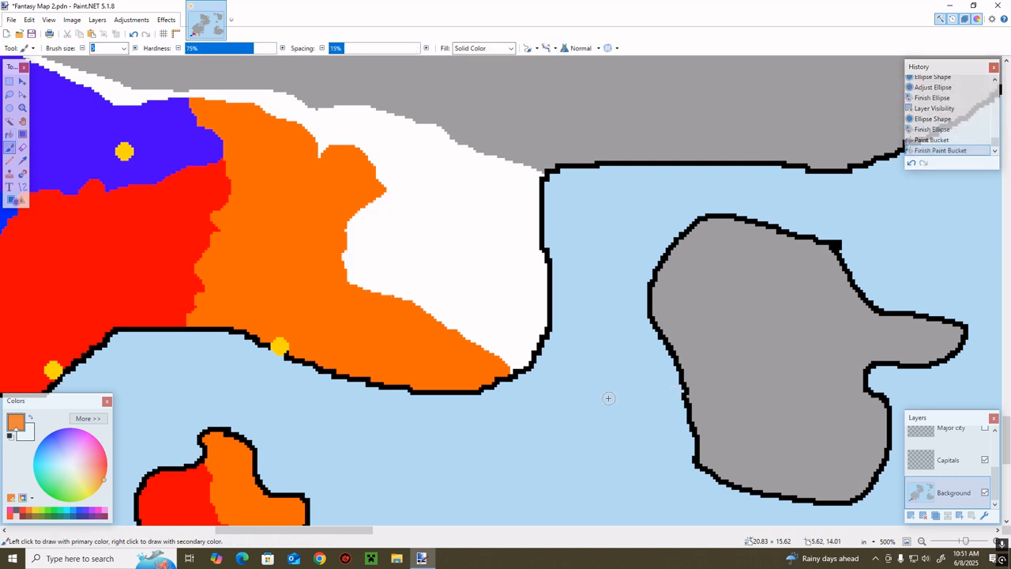
Undo a stray Paintbrush stroke and recolor a narrow strip along the grey eastern island's northwestern coast white
left_click_drag(664, 322, 676, 348)
left_click(911, 164)
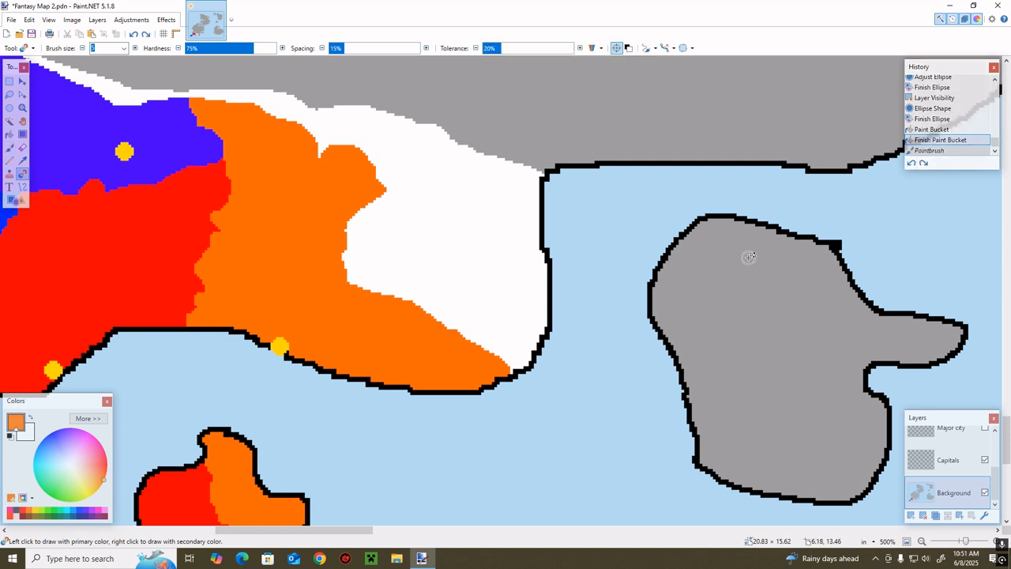
left_click_drag(657, 303, 671, 269)
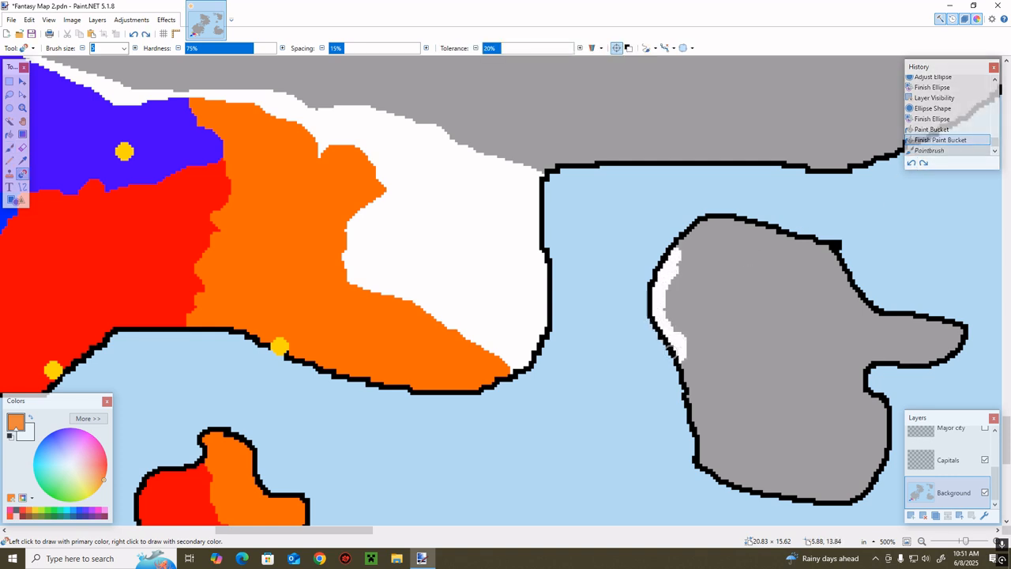
left_click_drag(614, 296, 576, 299)
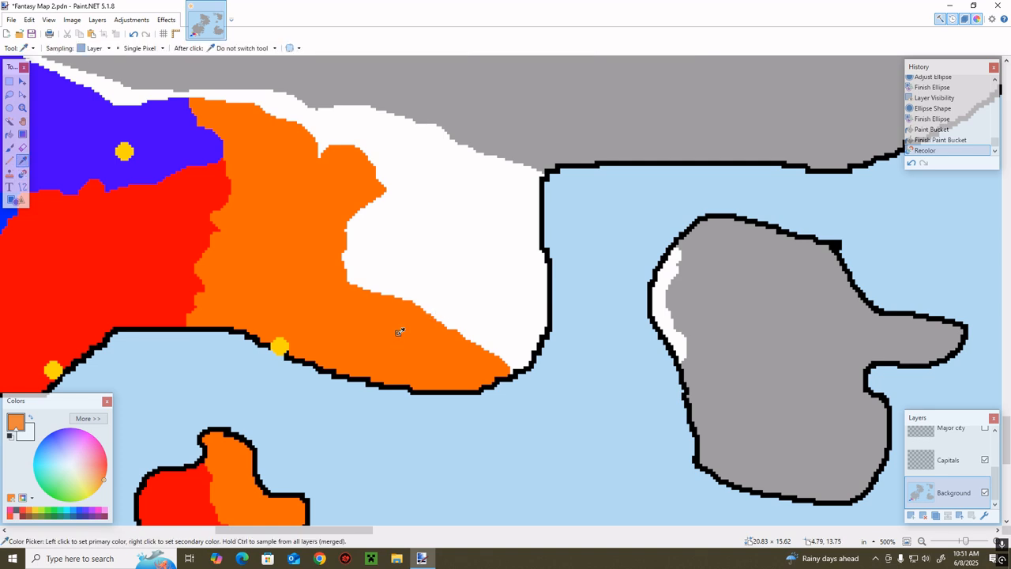
Sample the orange territory's colour and recolor the white land along the mainland's southeastern coast with it
mouse_move(397, 331)
left_mouse_down()
mouse_move(489, 331)
mouse_move(461, 359)
mouse_move(487, 336)
mouse_move(567, 303)
mouse_move(510, 342)
mouse_move(537, 348)
left_mouse_up()
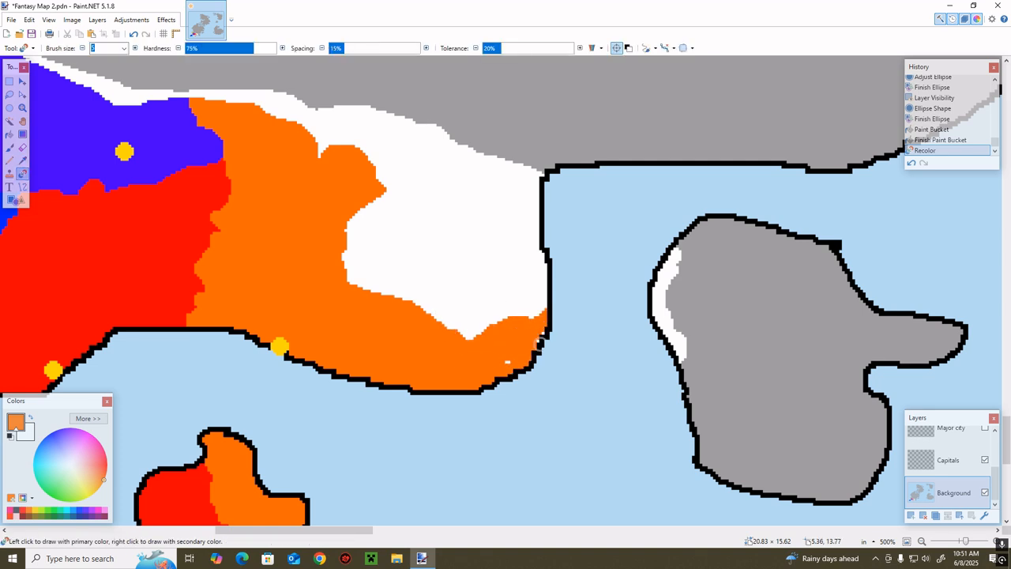
mouse_move(488, 367)
left_mouse_down()
mouse_move(534, 292)
mouse_move(533, 313)
mouse_move(532, 273)
mouse_move(535, 312)
mouse_move(541, 250)
mouse_move(553, 294)
mouse_move(535, 305)
mouse_move(545, 256)
mouse_move(530, 301)
mouse_move(447, 340)
mouse_move(438, 329)
mouse_move(514, 304)
left_mouse_up()
left_click_drag(533, 241, 520, 316)
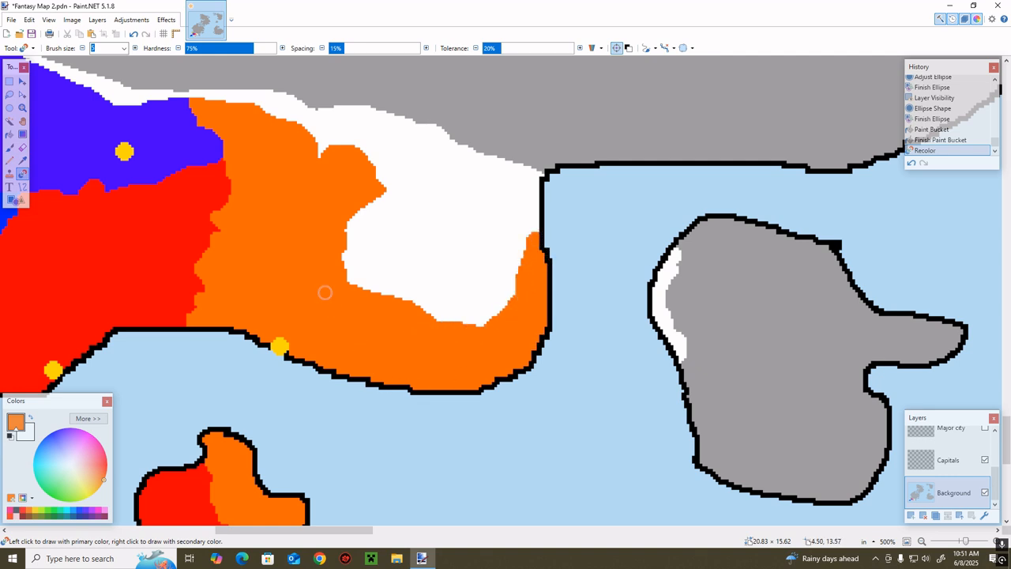
Extend the orange territory's northern lobe eastward into the white land with the Recolor tool
mouse_move(299, 175)
left_mouse_down()
mouse_move(357, 157)
mouse_move(380, 178)
left_mouse_up()
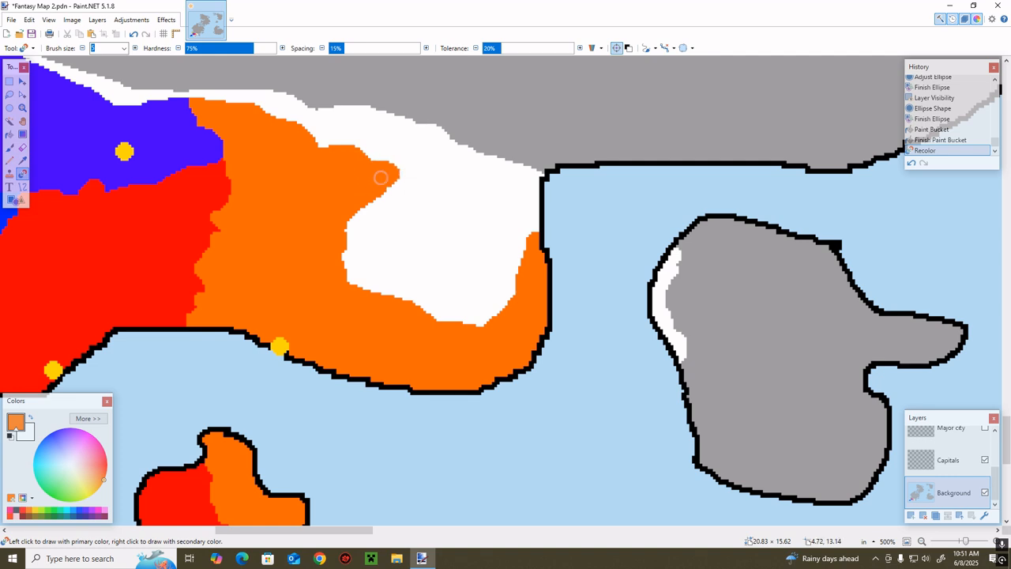
mouse_move(358, 217)
left_mouse_down()
mouse_move(373, 197)
mouse_move(407, 197)
mouse_move(360, 203)
left_mouse_up()
left_click_drag(373, 157, 310, 148)
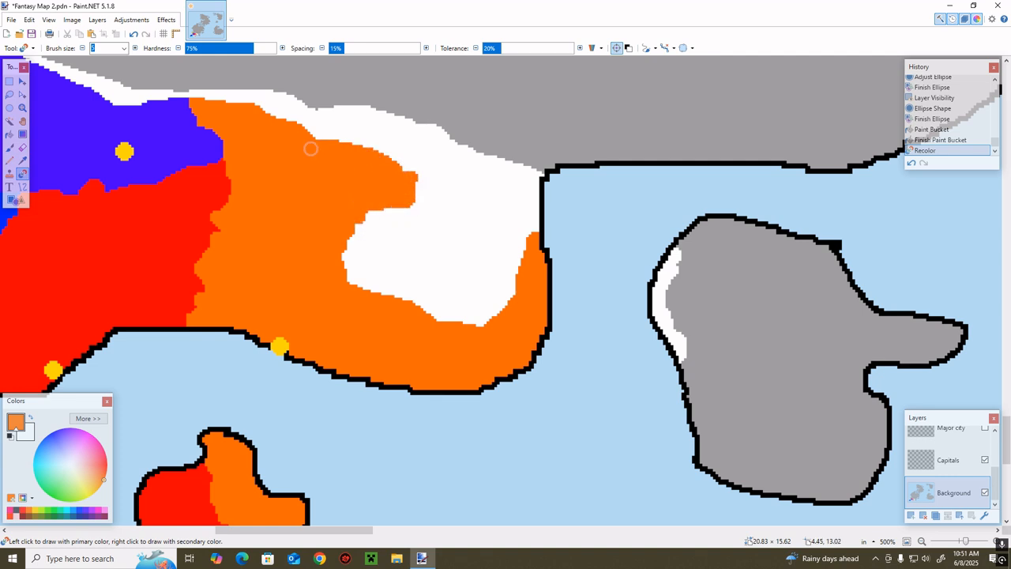
left_click_drag(368, 195, 368, 195)
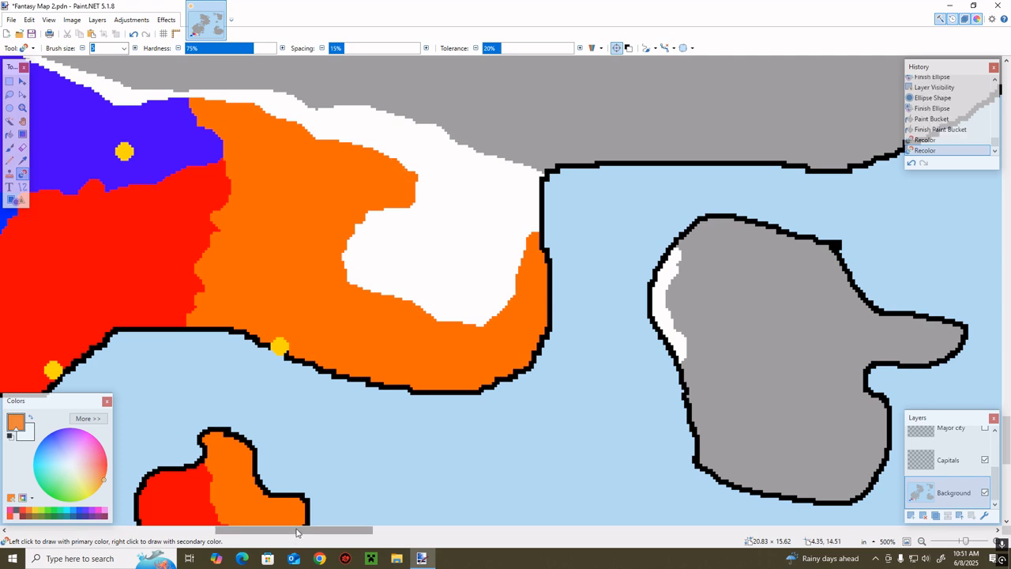
Sample the bright blue territory's colour and raise its green component to make a lighter blue
left_click_drag(297, 530, 202, 526)
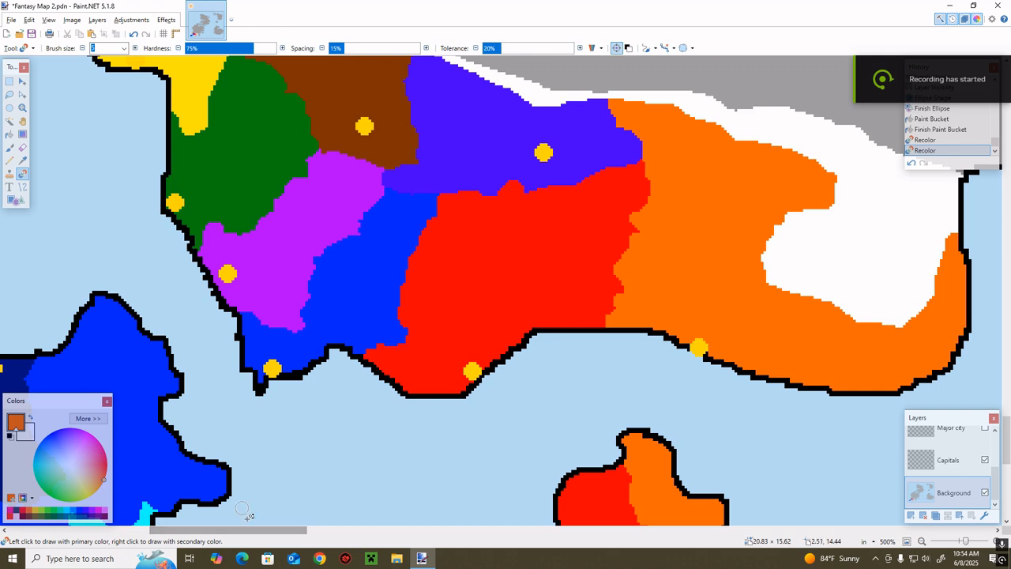
left_click_drag(266, 535, 258, 534)
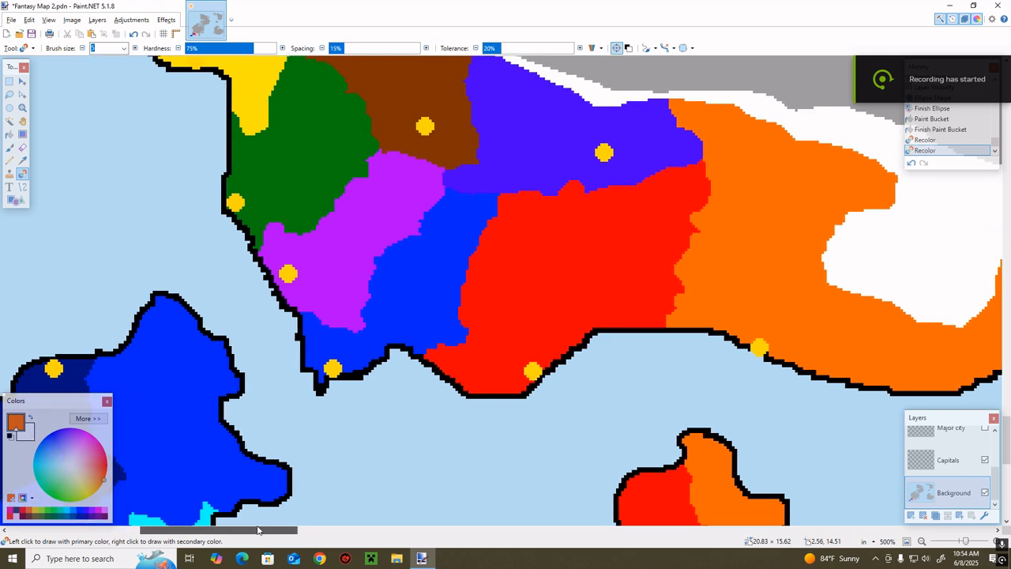
scroll(426, 226, "down", 3)
scroll(419, 221, "up", 2)
key("k")
left_click(388, 244)
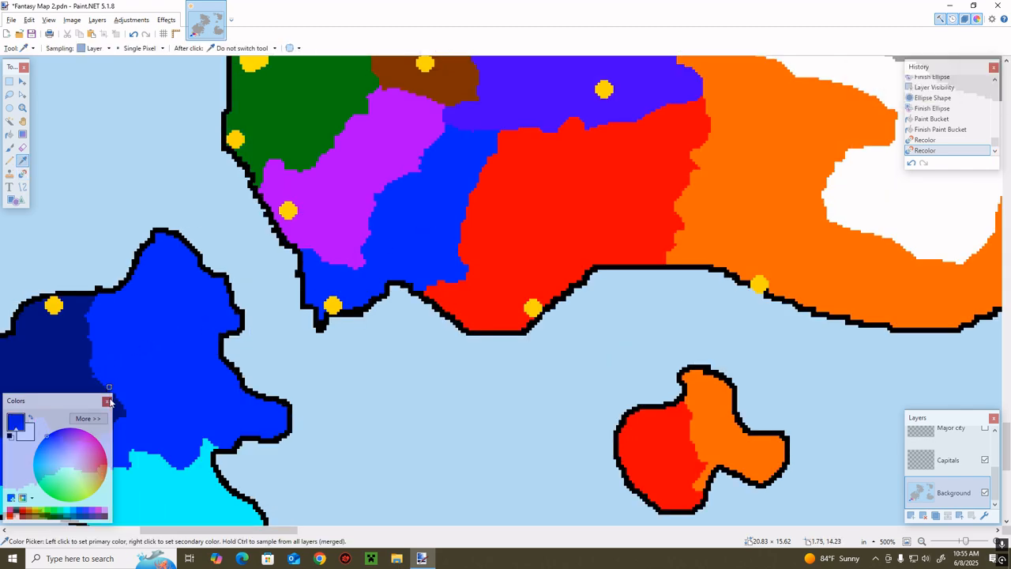
left_click(99, 418)
left_click_drag(142, 419, 143, 420)
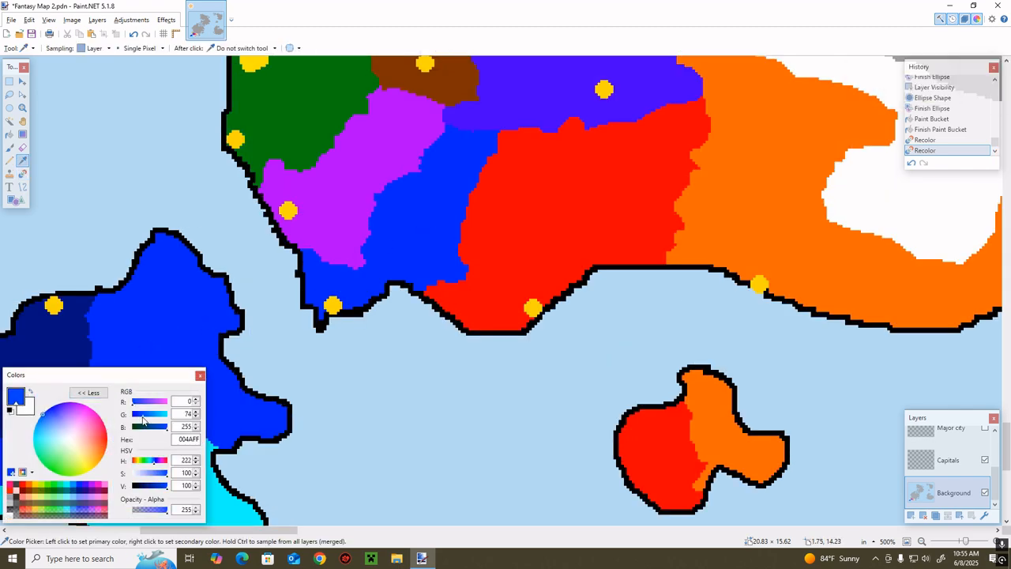
left_click(89, 393)
scroll(564, 223, "up", 4)
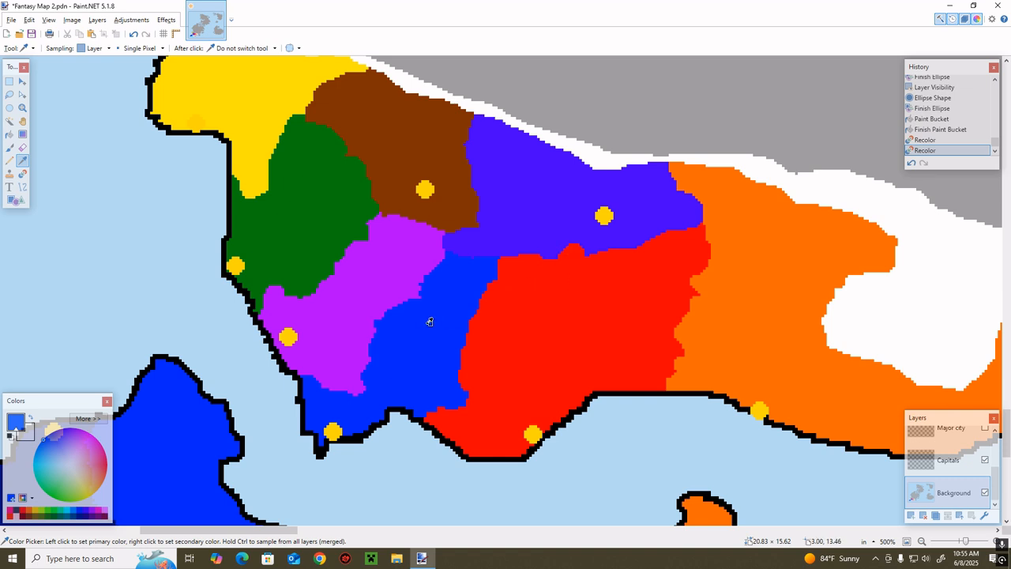
scroll(416, 345, "down", 4)
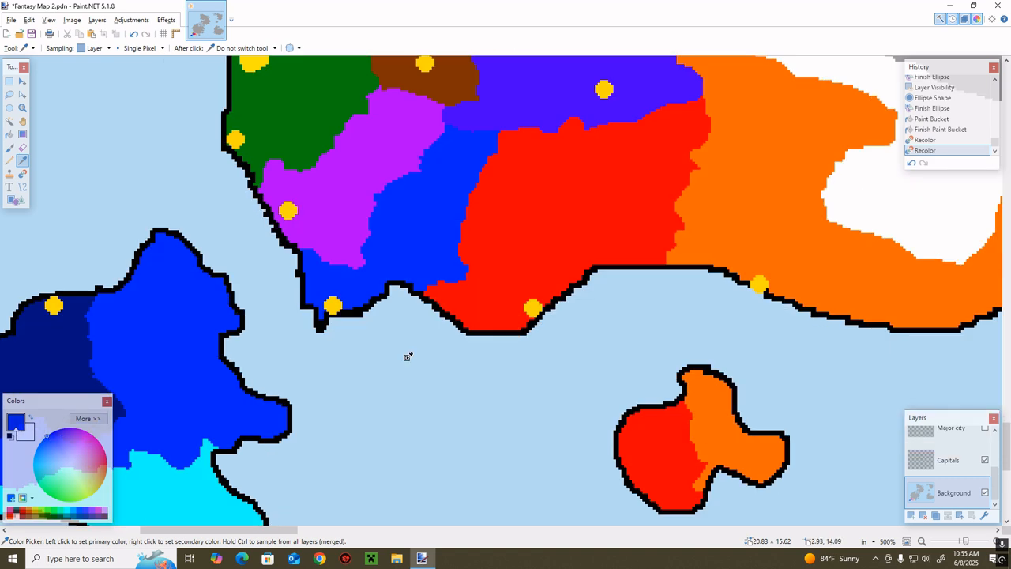
Change the bright blue primary colour to a lighter blue by raising its green component, with the western island in view
key("r")
left_click_drag(284, 533, 234, 532)
left_click(83, 418)
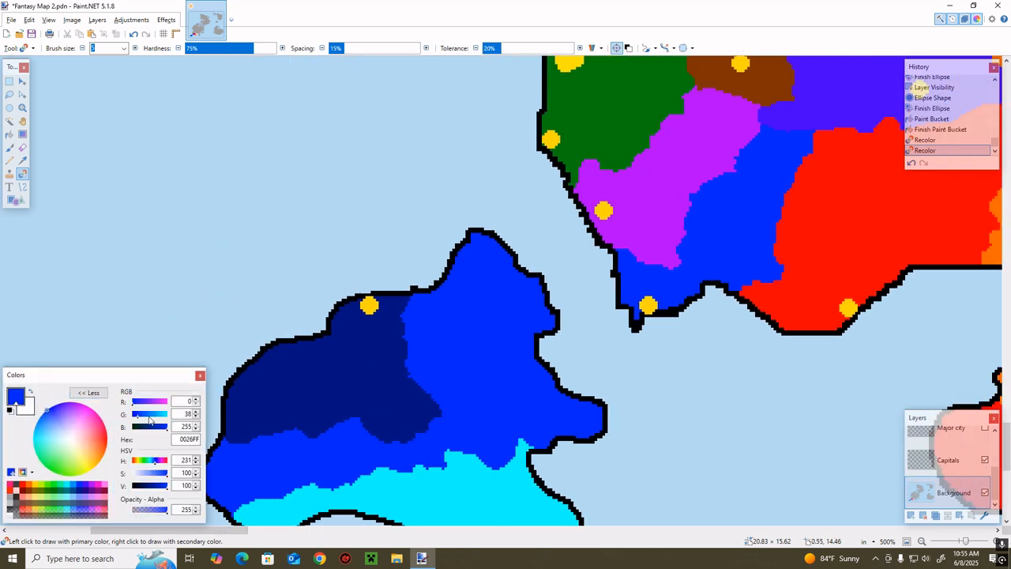
left_click_drag(149, 415, 143, 415)
left_click(101, 399)
Recolor the eastern and southern edges of the western island's navy territory with the lighter blue
key("e")
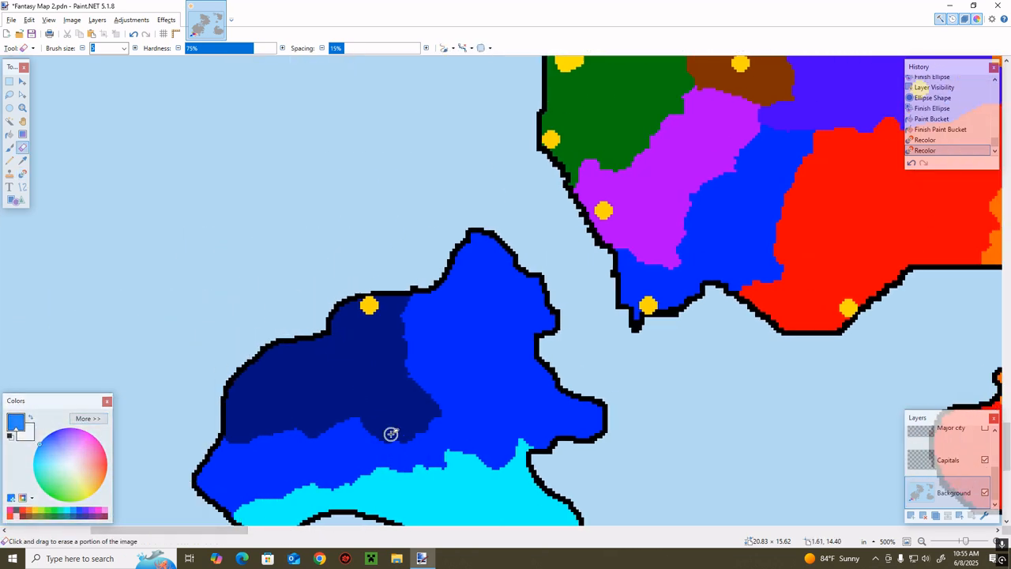
key("r")
mouse_move(378, 428)
left_mouse_down()
mouse_move(404, 424)
mouse_move(377, 435)
mouse_move(431, 415)
mouse_move(415, 412)
mouse_move(420, 428)
mouse_move(428, 402)
mouse_move(438, 404)
mouse_move(369, 426)
mouse_move(414, 384)
mouse_move(399, 374)
mouse_move(435, 396)
mouse_move(399, 377)
mouse_move(403, 346)
mouse_move(407, 377)
mouse_move(403, 305)
left_mouse_up()
mouse_move(411, 375)
left_mouse_down()
mouse_move(303, 437)
mouse_move(341, 422)
mouse_move(211, 420)
mouse_move(252, 434)
left_mouse_up()
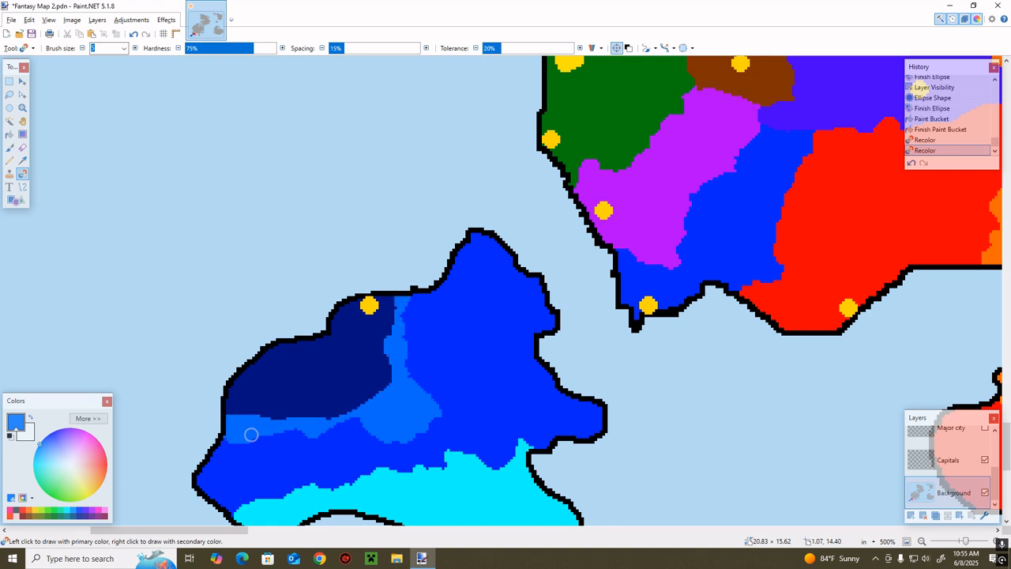
mouse_move(395, 388)
left_mouse_down()
mouse_move(311, 416)
mouse_move(352, 402)
mouse_move(225, 411)
mouse_move(236, 406)
left_mouse_up()
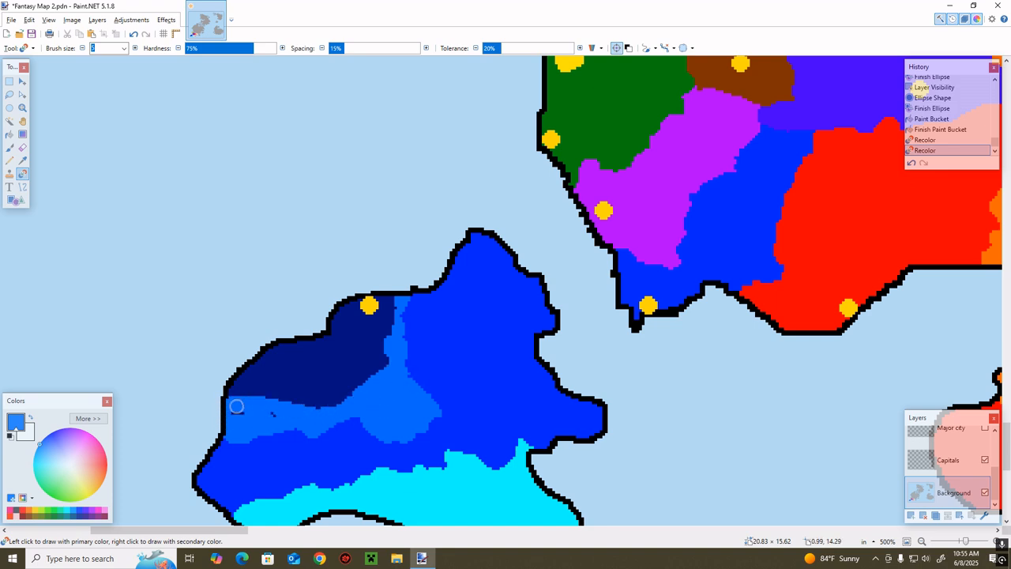
Show the Major city layer and recolor the navy territory's western edge and the area around its capital lighter blue
left_click(984, 427)
scroll(349, 325, "down", 3)
mouse_move(267, 266)
left_mouse_down()
mouse_move(259, 251)
mouse_move(237, 268)
mouse_move(263, 249)
mouse_move(275, 260)
left_mouse_up()
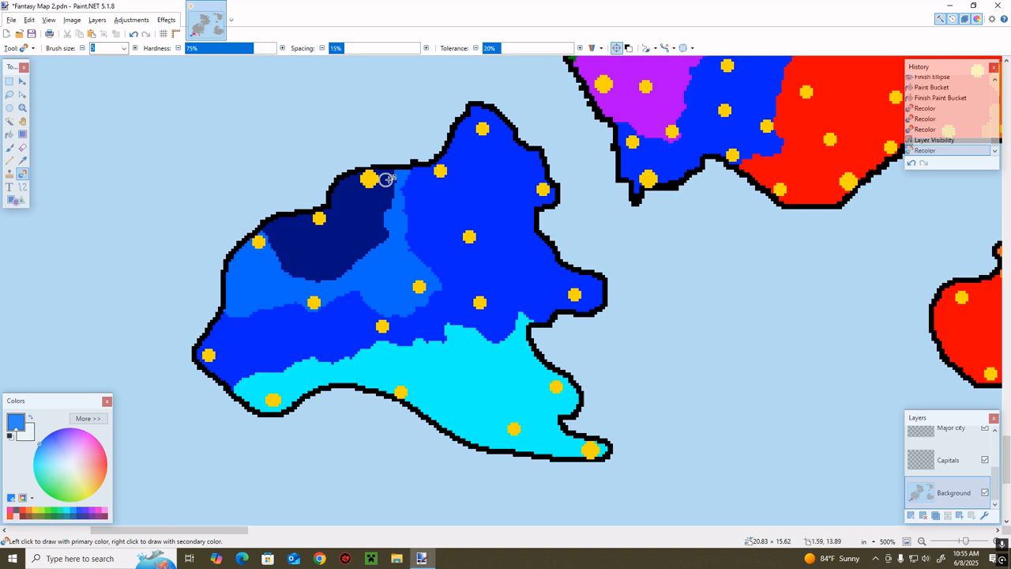
mouse_move(393, 175)
left_mouse_down()
mouse_move(353, 180)
mouse_move(387, 193)
mouse_move(340, 183)
mouse_move(380, 184)
mouse_move(395, 203)
mouse_move(368, 252)
mouse_move(305, 286)
left_mouse_up()
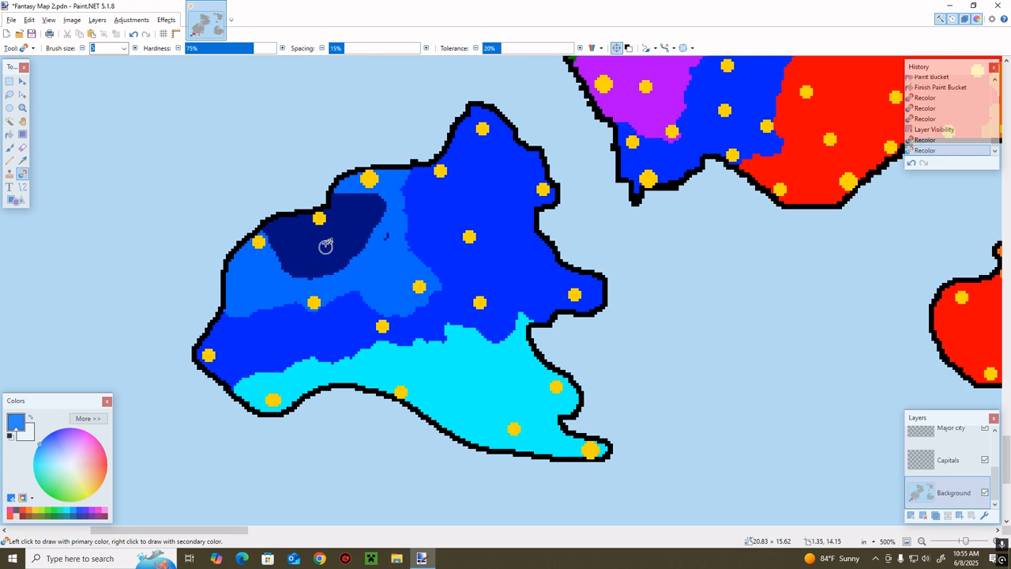
Fill the western island's remaining navy area with the lighter blue and paint over the stray navy spot to its east
key("f")
left_click(327, 247)
key("b")
left_click_drag(382, 241, 389, 235)
Mix an orange-red from the mainland red by raising its green component and recolor the bright blue territory's northern end with it
scroll(404, 403, "up", 3)
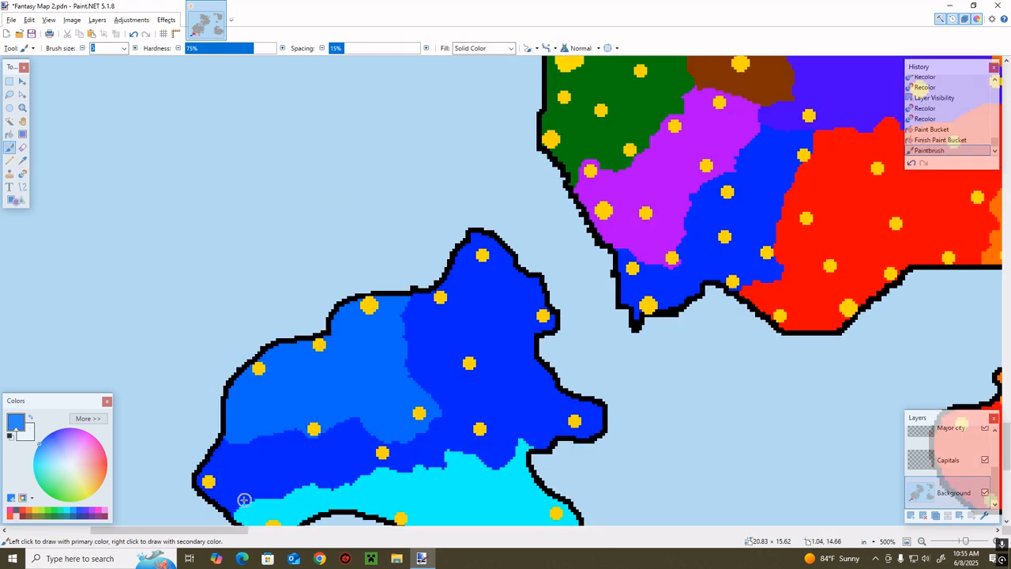
scroll(244, 501, "right", 5)
key("k")
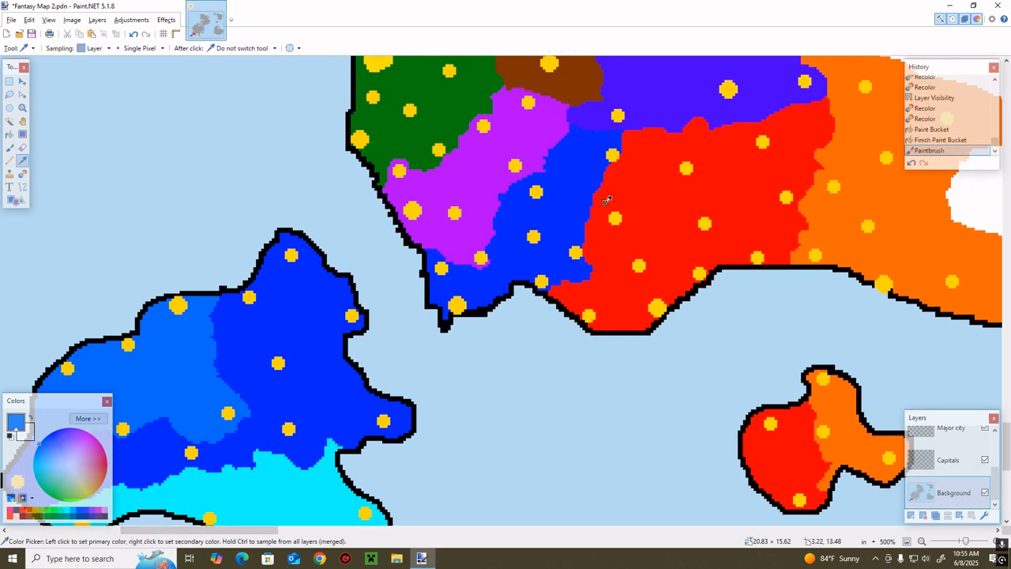
left_click(608, 200)
left_click(88, 418)
left_click(140, 417)
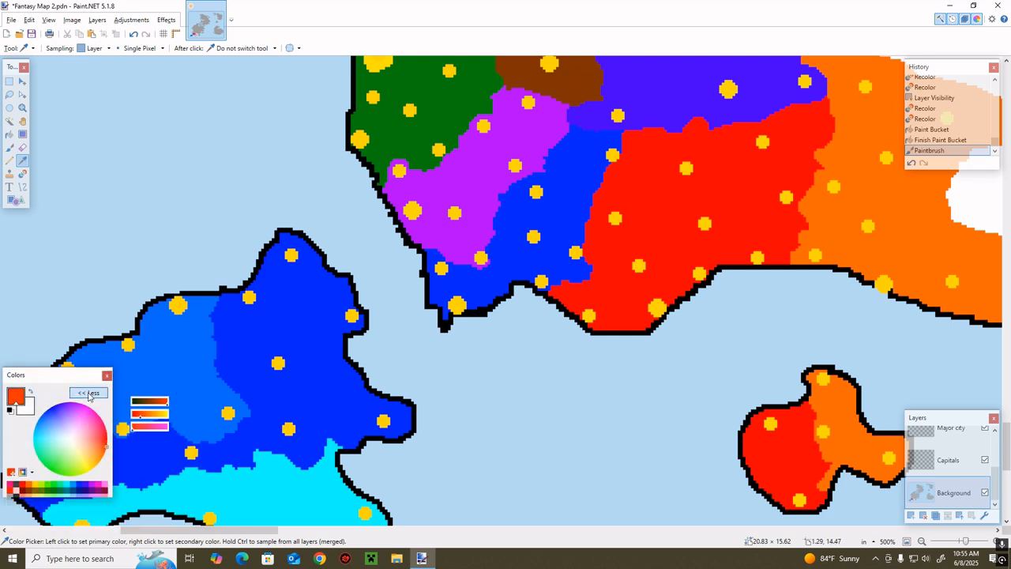
left_click(87, 393)
key("b")
mouse_move(600, 146)
left_mouse_down()
mouse_move(607, 184)
mouse_move(603, 148)
mouse_move(623, 155)
mouse_move(599, 181)
mouse_move(540, 160)
mouse_move(624, 135)
left_mouse_up()
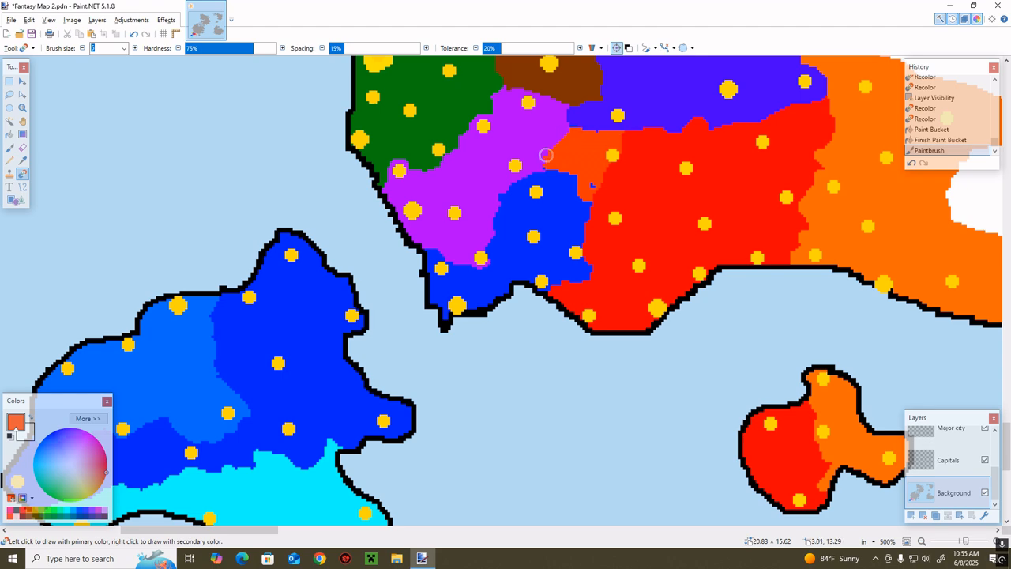
left_click_drag(549, 157, 576, 175)
Try recoloring the purple territory's eastern edge with a lighter purple and undo the stroke
scroll(528, 253, "up", 2)
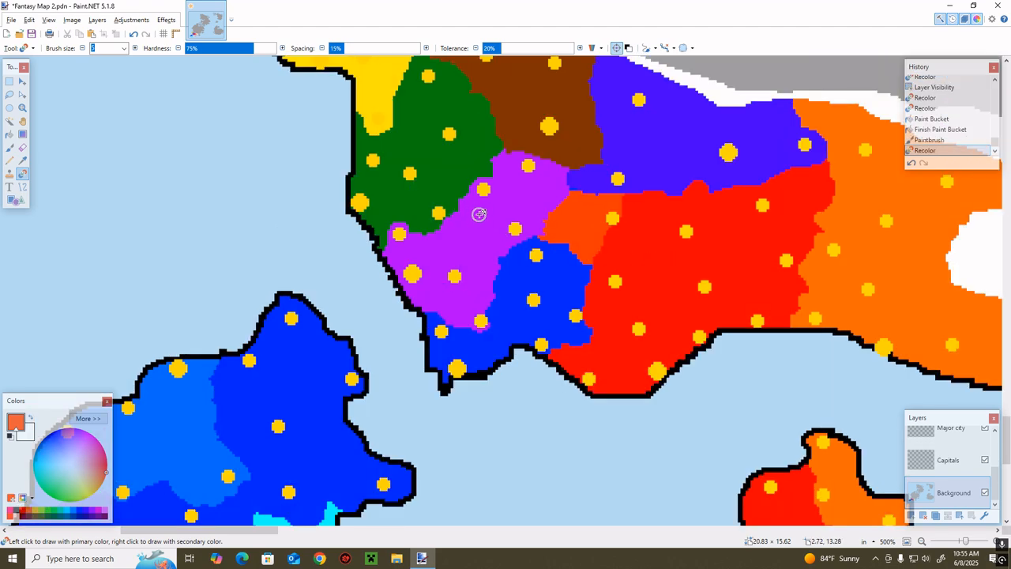
key("k")
left_click(529, 203)
left_click(88, 418)
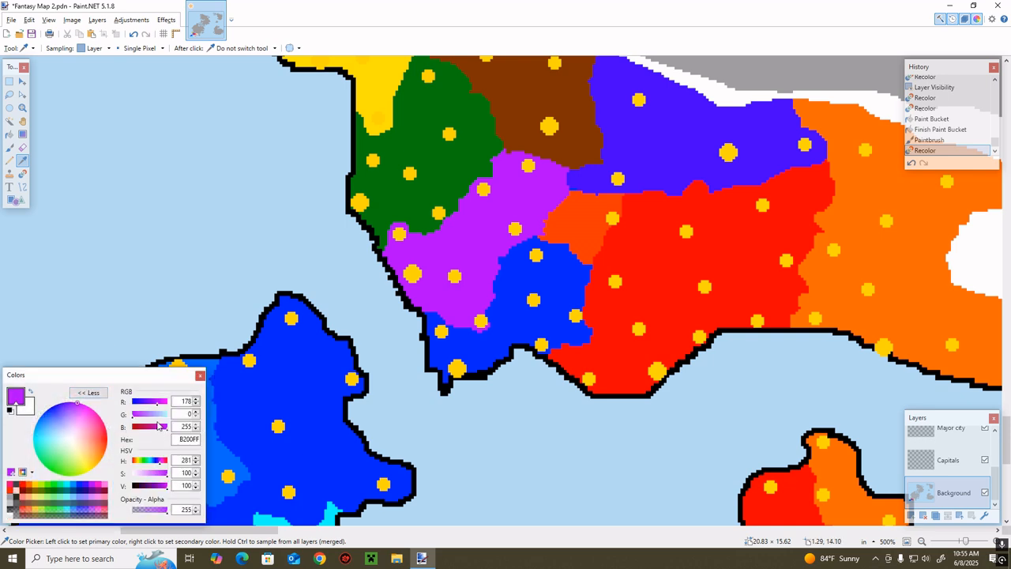
left_click(143, 414)
left_click(93, 392)
key("r")
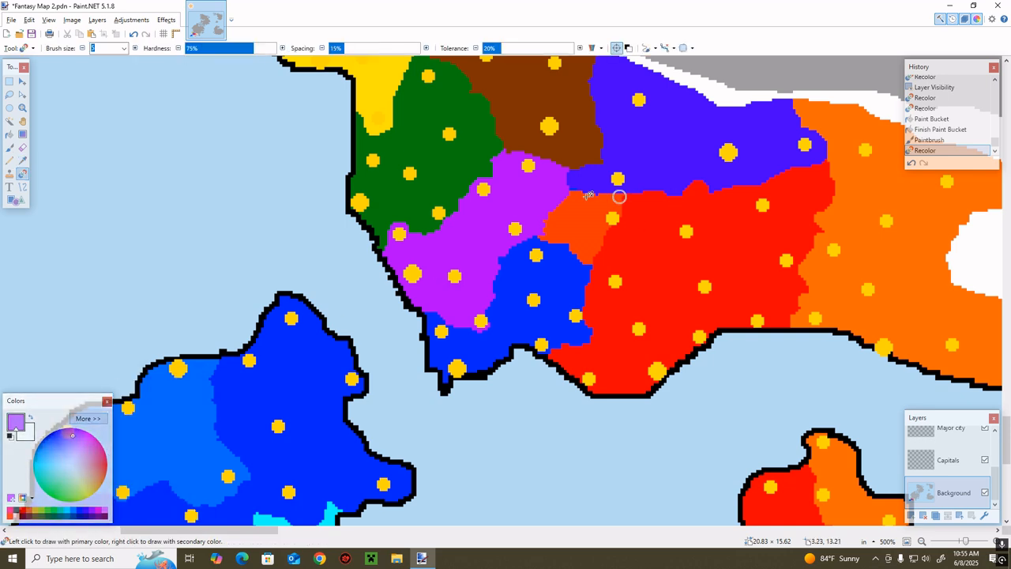
mouse_move(552, 184)
left_mouse_down()
mouse_move(523, 229)
mouse_move(525, 204)
mouse_move(519, 214)
left_mouse_up()
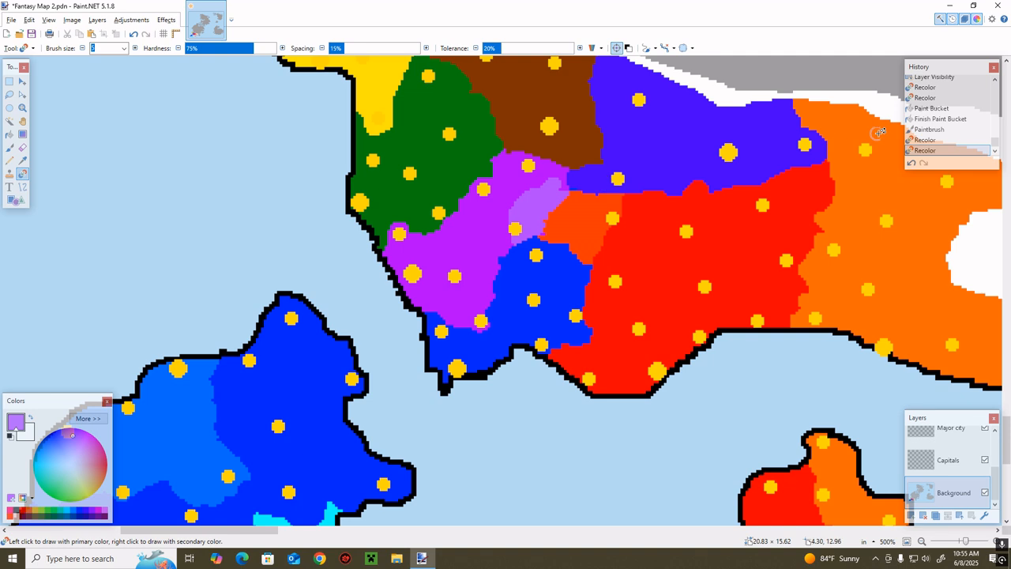
left_click(910, 162)
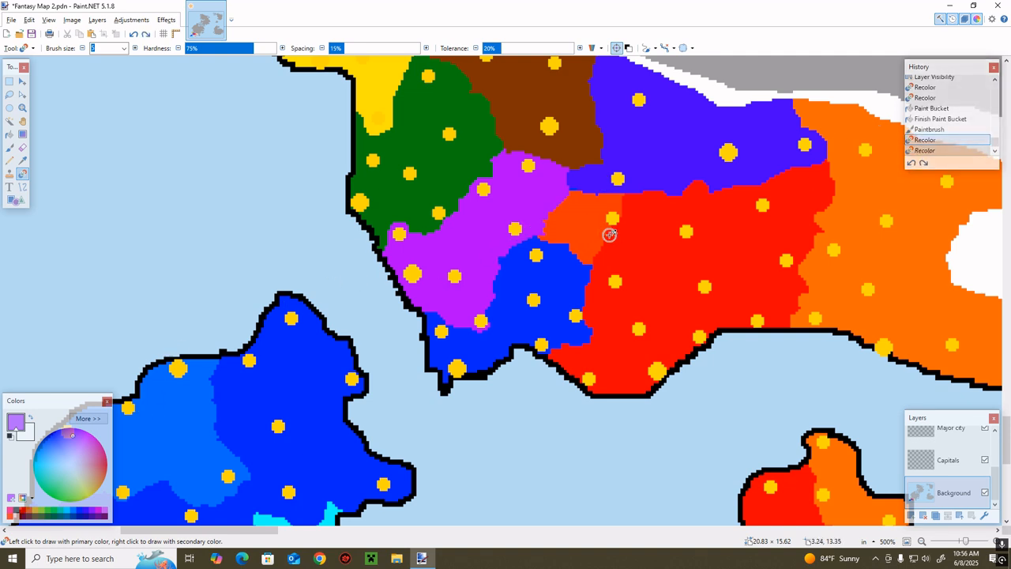
Sample the mainland red, set green to 39 and blue to 31, and recolor the purple territory's northeastern corner with it
key("k")
left_click(614, 259)
left_click(88, 418)
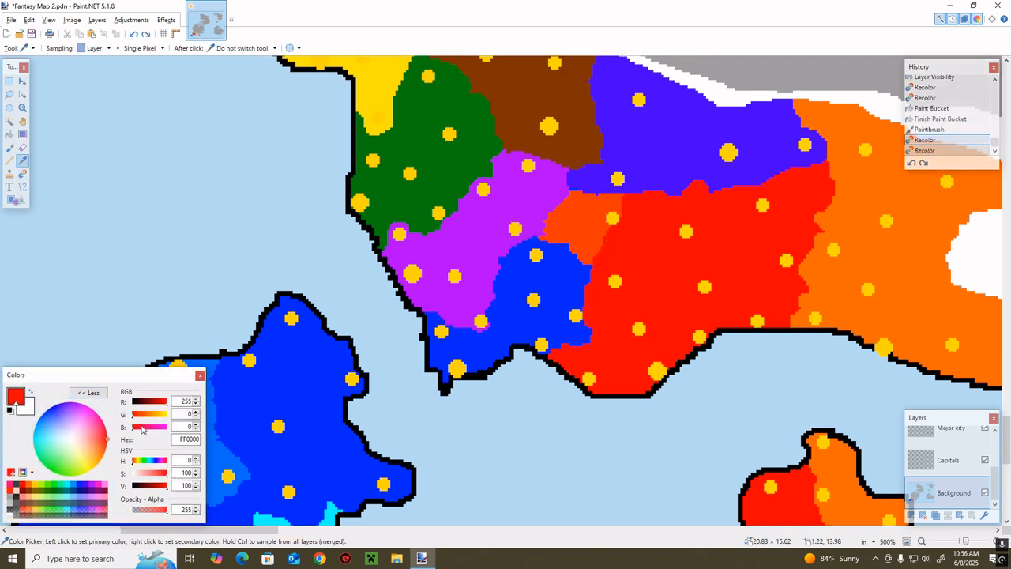
left_click(138, 418)
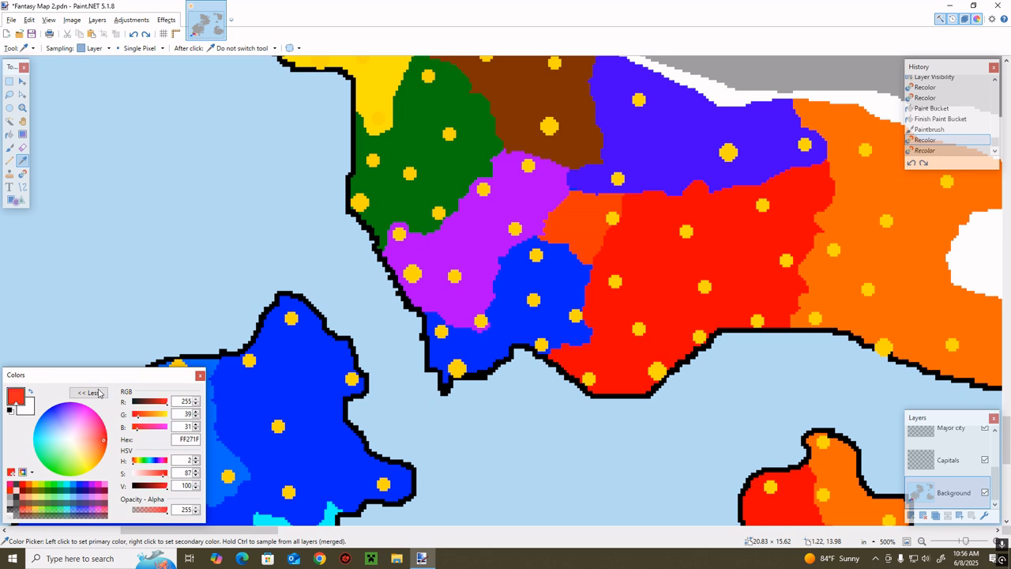
left_click(87, 392)
key("r")
mouse_move(553, 196)
left_mouse_down()
mouse_move(522, 232)
mouse_move(550, 184)
mouse_move(534, 230)
mouse_move(518, 223)
mouse_move(510, 235)
mouse_move(555, 176)
mouse_move(545, 161)
mouse_move(532, 194)
mouse_move(542, 166)
left_mouse_up()
left_click(548, 171)
Mix a lighter green from the dark green territory's colour and recolor the northern part of the purple territory with it
key("k")
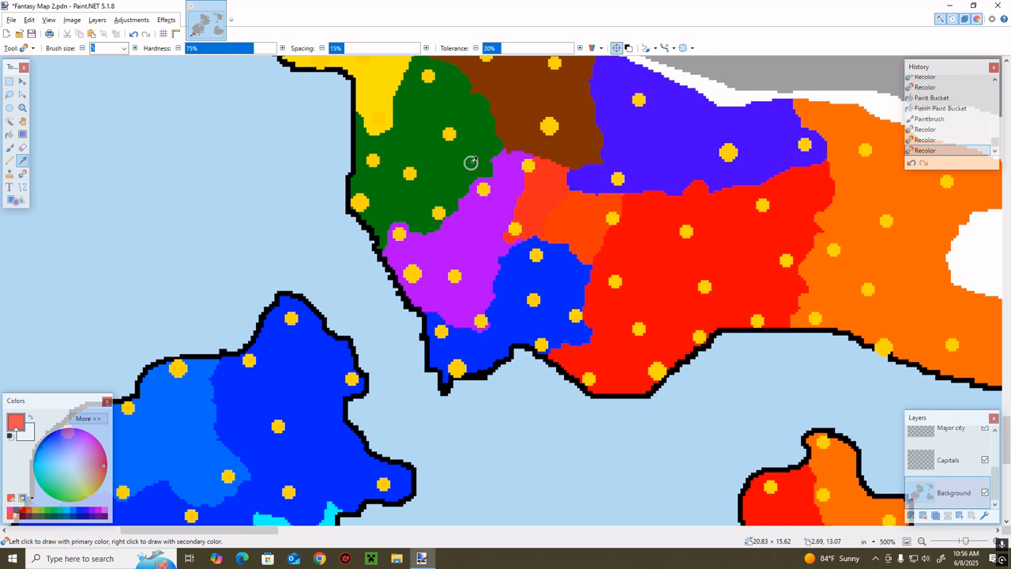
left_click(471, 163)
left_click(87, 419)
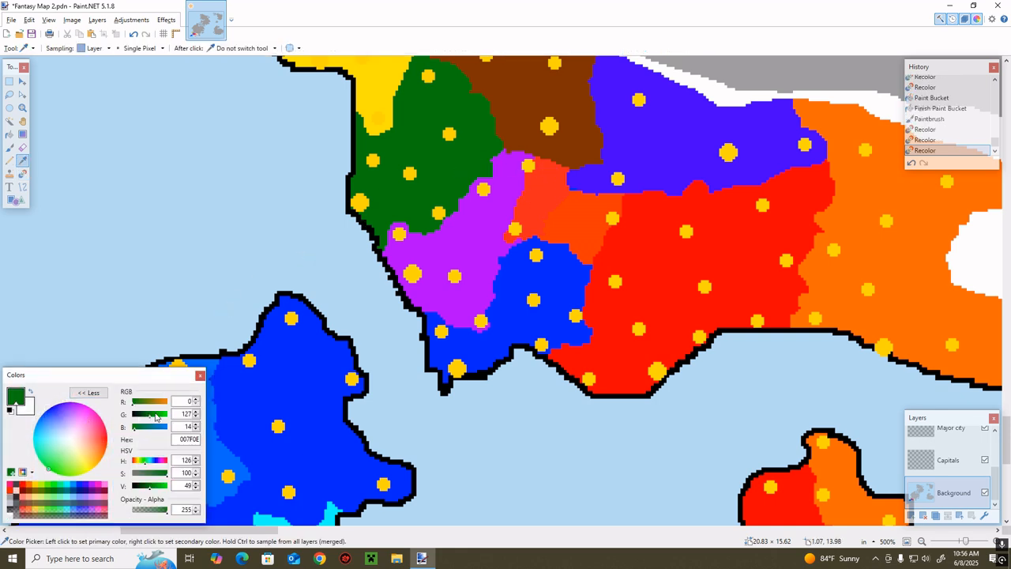
left_click(155, 414)
left_click(77, 392)
key("r")
mouse_move(470, 207)
left_mouse_down()
mouse_move(469, 180)
mouse_move(525, 153)
left_mouse_up()
mouse_move(501, 187)
left_mouse_down()
mouse_move(503, 211)
mouse_move(469, 215)
mouse_move(534, 239)
mouse_move(494, 234)
mouse_move(513, 249)
mouse_move(474, 208)
mouse_move(514, 190)
mouse_move(498, 225)
mouse_move(485, 207)
mouse_move(514, 211)
mouse_move(458, 205)
mouse_move(468, 216)
mouse_move(423, 229)
left_mouse_up()
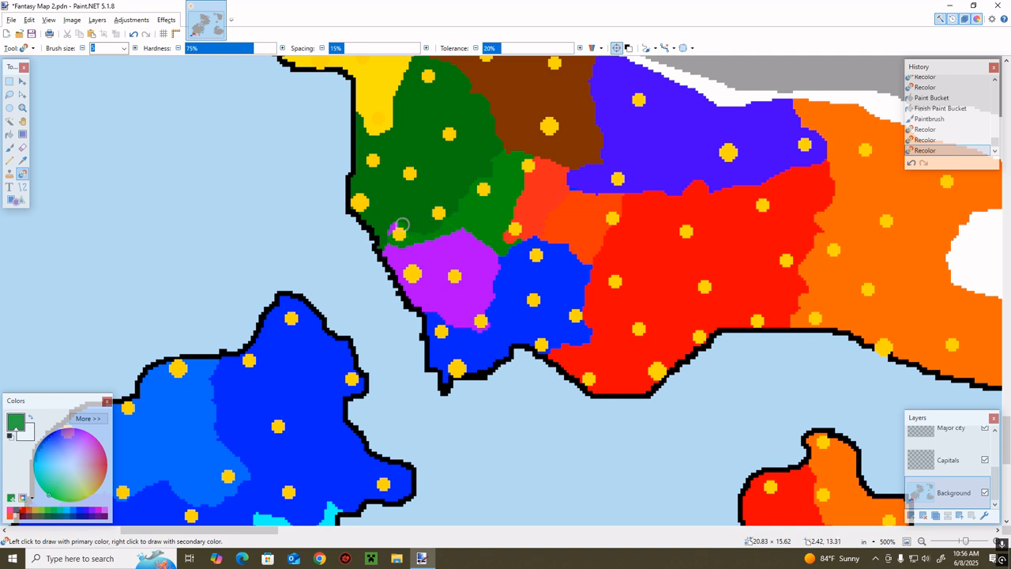
mouse_move(458, 230)
left_mouse_down()
mouse_move(346, 307)
mouse_move(311, 358)
mouse_move(295, 358)
mouse_move(435, 244)
mouse_move(395, 261)
left_mouse_up()
key("k")
left_click(308, 345)
key("r")
left_click(910, 162)
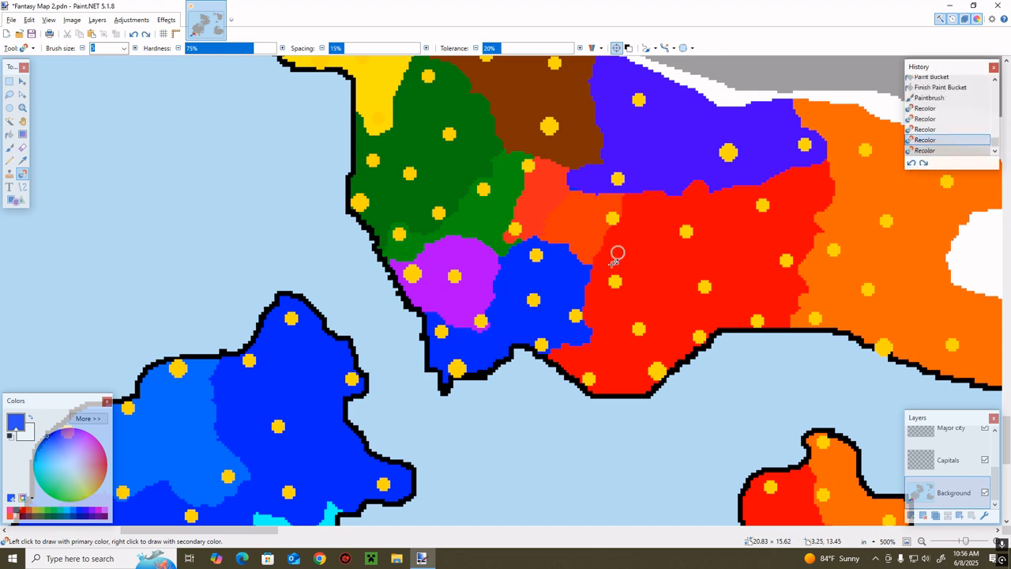
Sample the purple and recolor the green strip along the purple territory's northern border back to purple, reaching the city at its eastern end
key("k")
left_click(462, 258)
key("r")
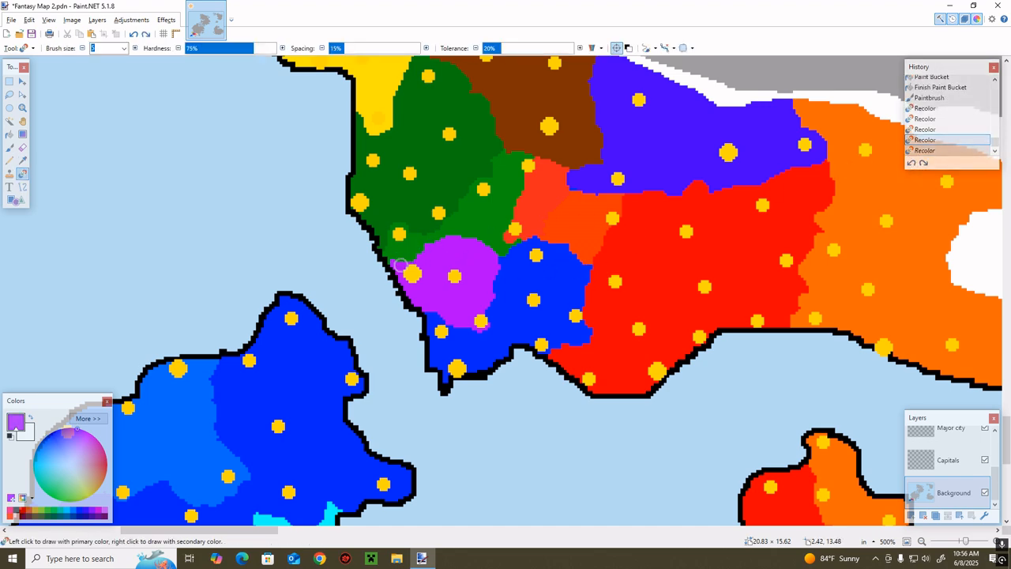
scroll(371, 277, "down", 3)
scroll(363, 186, "up", 2)
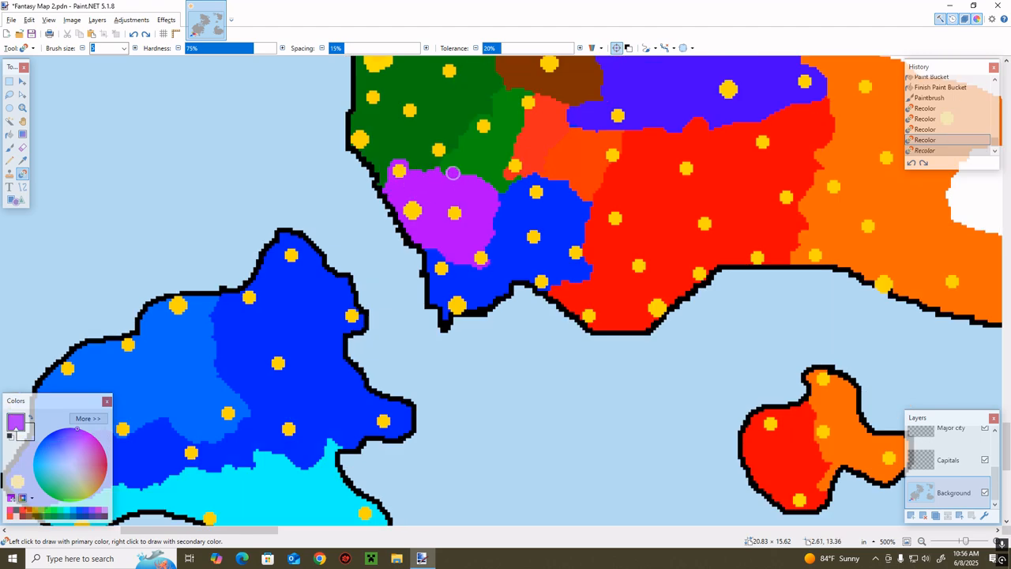
mouse_move(453, 172)
left_mouse_down()
mouse_move(522, 199)
mouse_move(501, 181)
mouse_move(520, 179)
mouse_move(505, 179)
mouse_move(522, 171)
mouse_move(514, 163)
mouse_move(474, 169)
left_mouse_up()
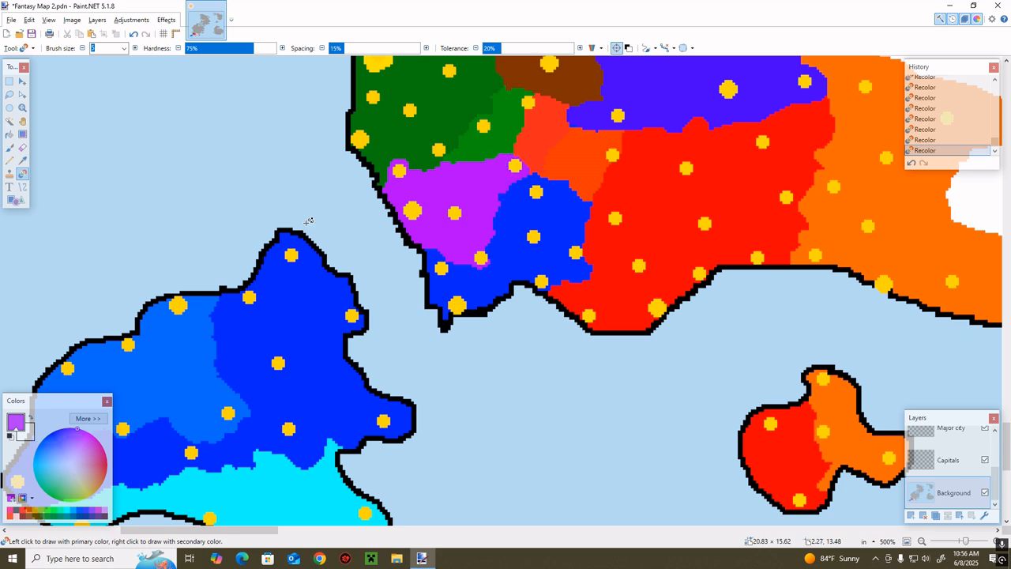
left_click(88, 419)
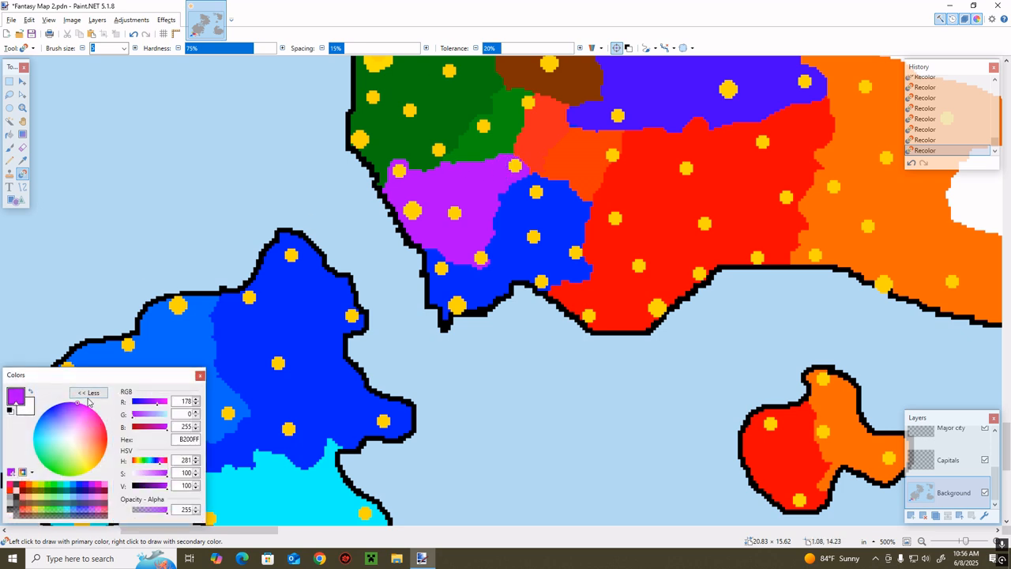
left_click(89, 392)
Mix a slightly lighter blue from the mainland bright blue and recolor the red territory's southwestern coast with it
scroll(158, 406, "up", 2)
scroll(300, 456, "down", 1)
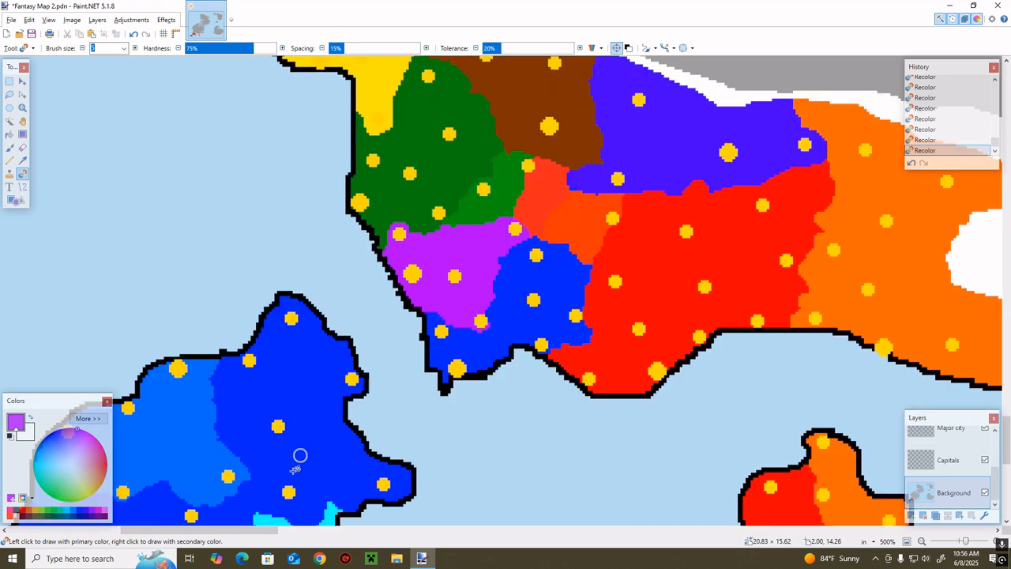
scroll(442, 315, "right", 3)
key("k")
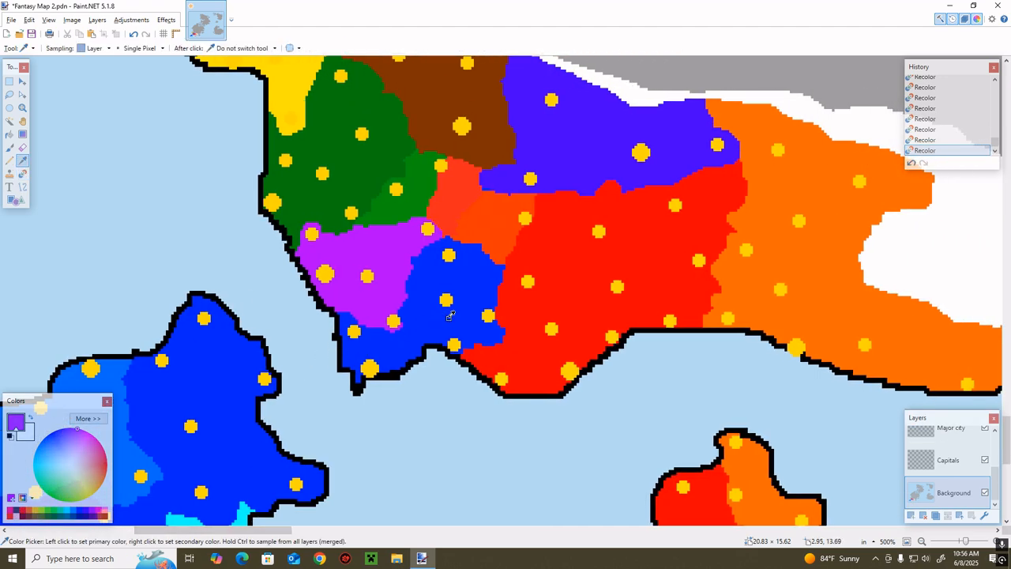
left_click(450, 315)
left_click(88, 418)
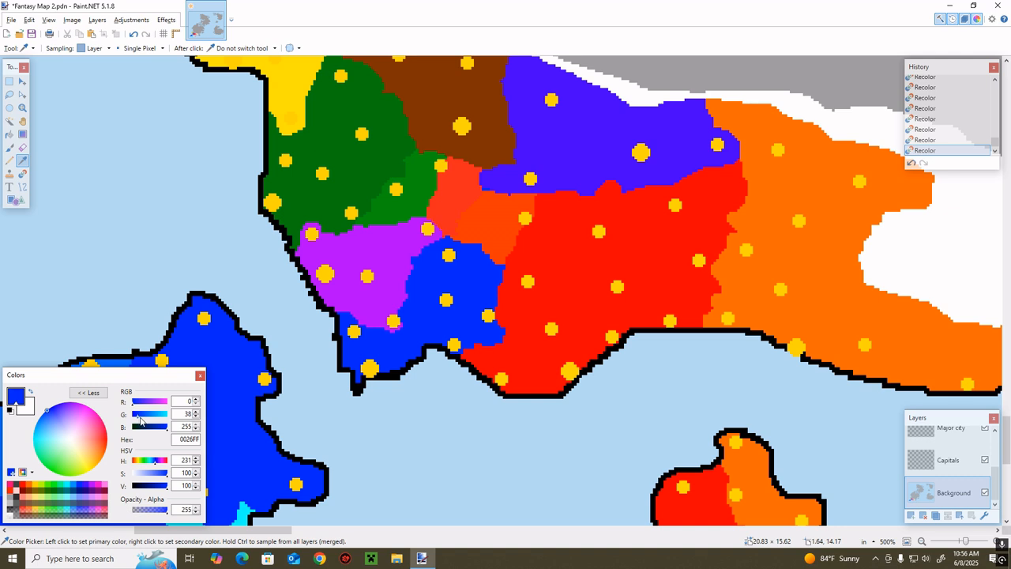
left_click(89, 392)
key("r")
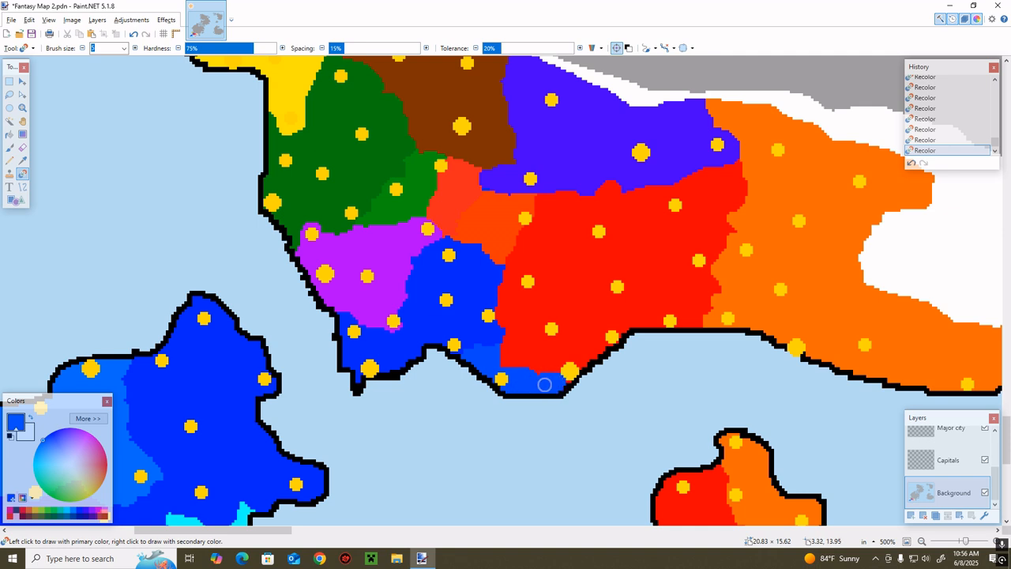
Sample the mainland bright blue and fill the orange-red area north of the blue territory with it
key("k")
left_click(540, 250)
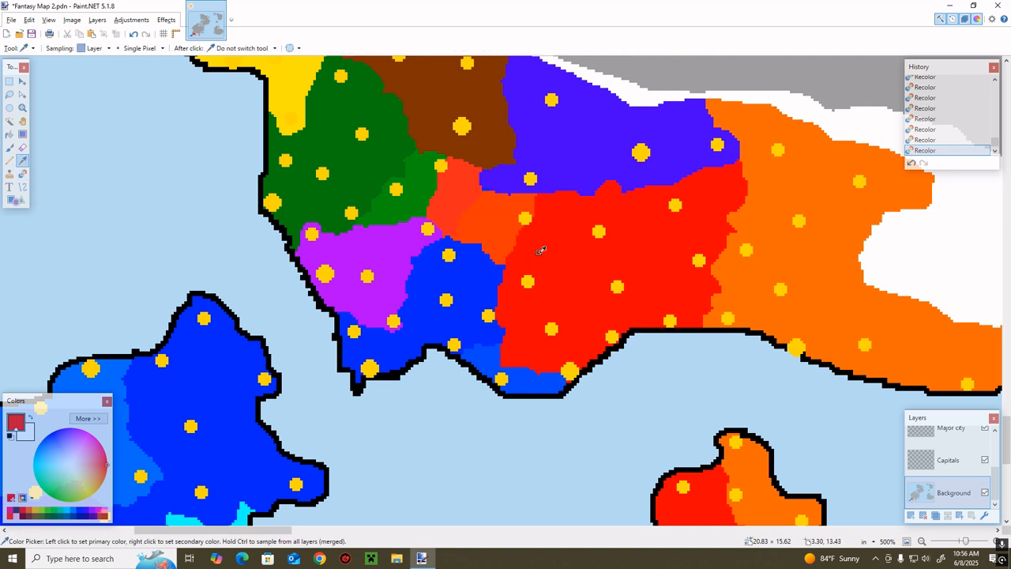
left_click(495, 279)
key("f")
left_click(481, 226)
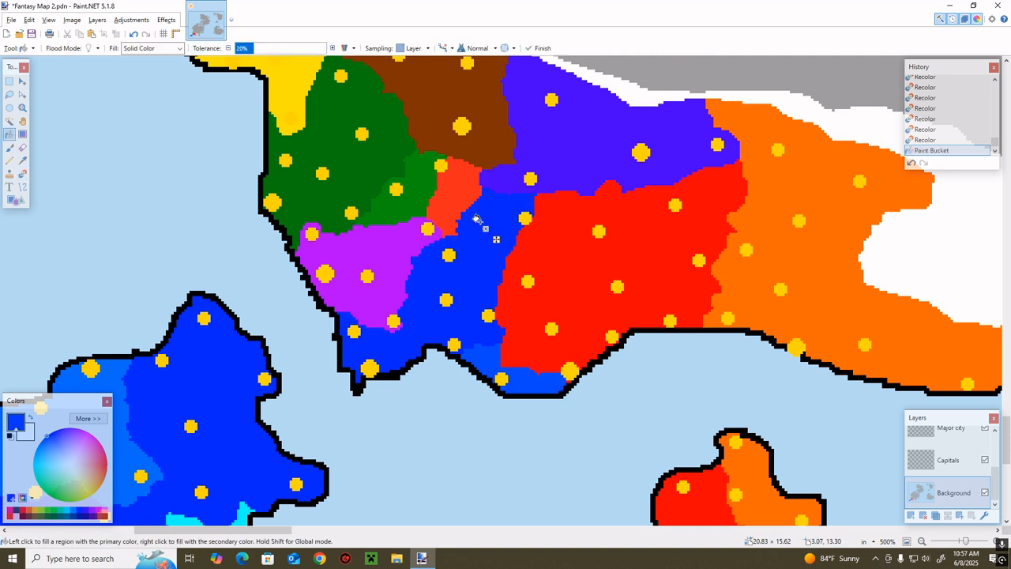
key("b")
Sample the mainland red and fill the lighter blue strip along the southwestern coast with it
key("k")
left_click(528, 339)
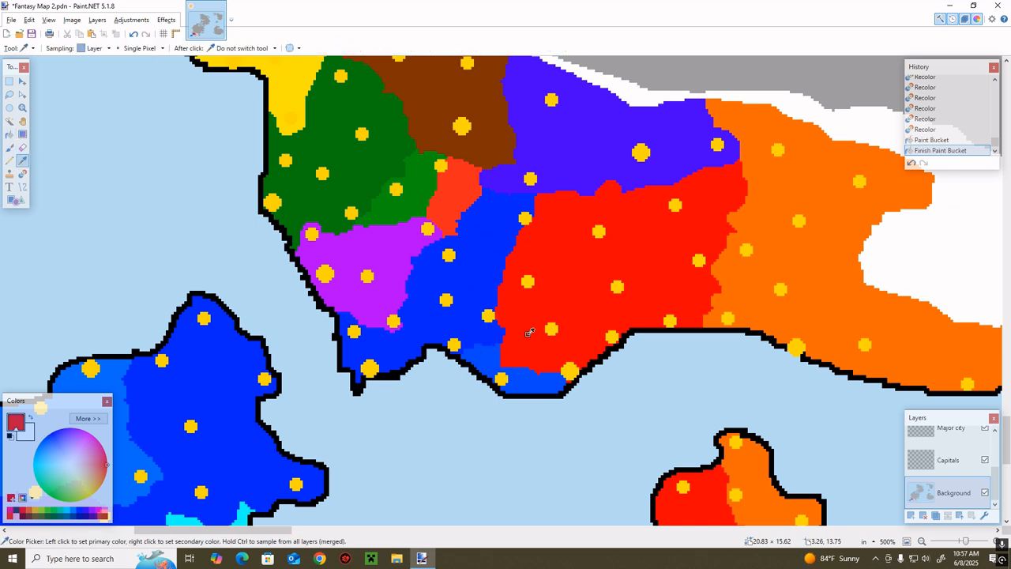
key("f")
left_click(515, 383)
key("b")
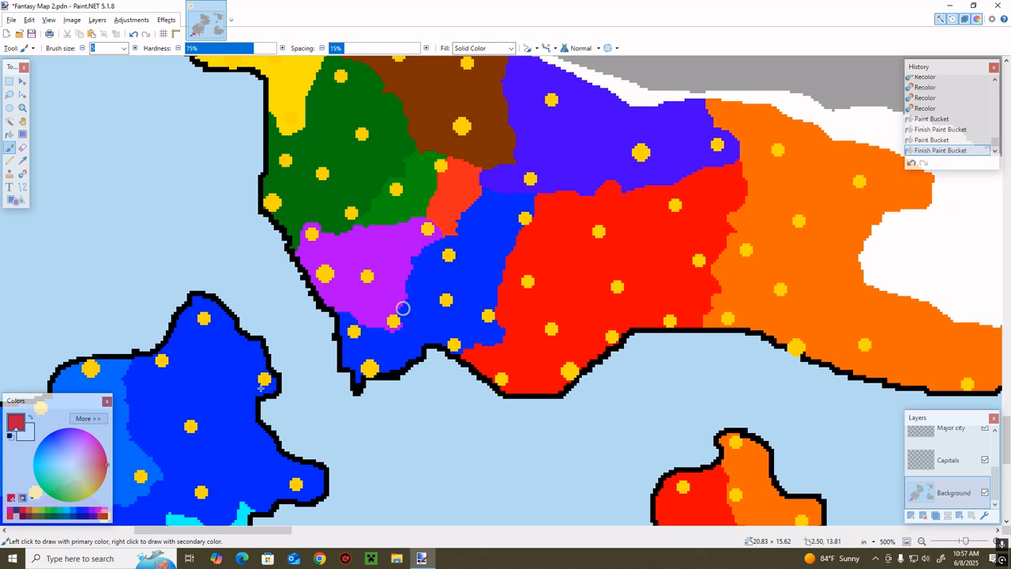
Sample the mainland bright blue and raise its green component to make a clearly lighter blue
left_click(87, 417)
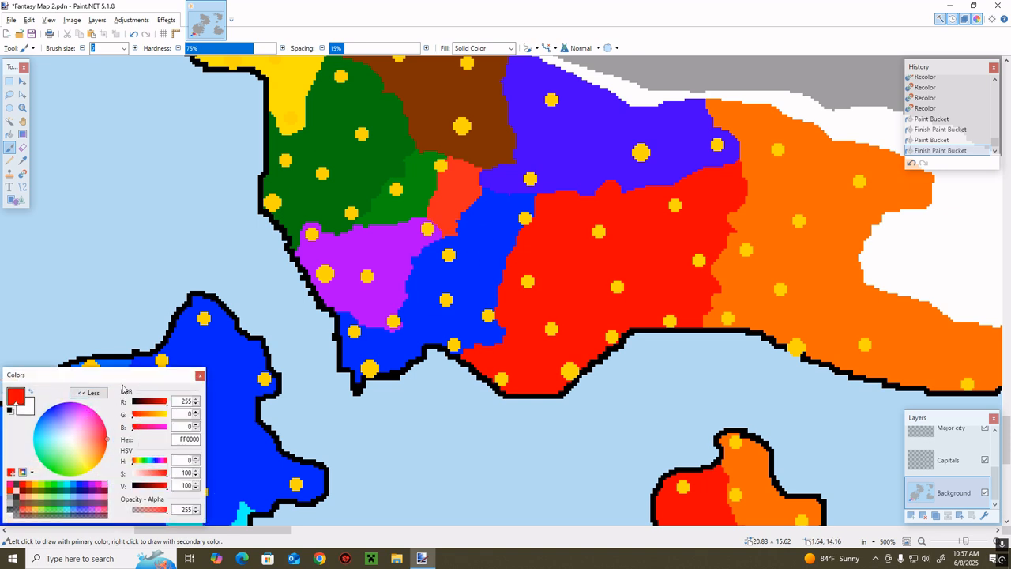
left_click(97, 392)
key("k")
left_click(480, 289)
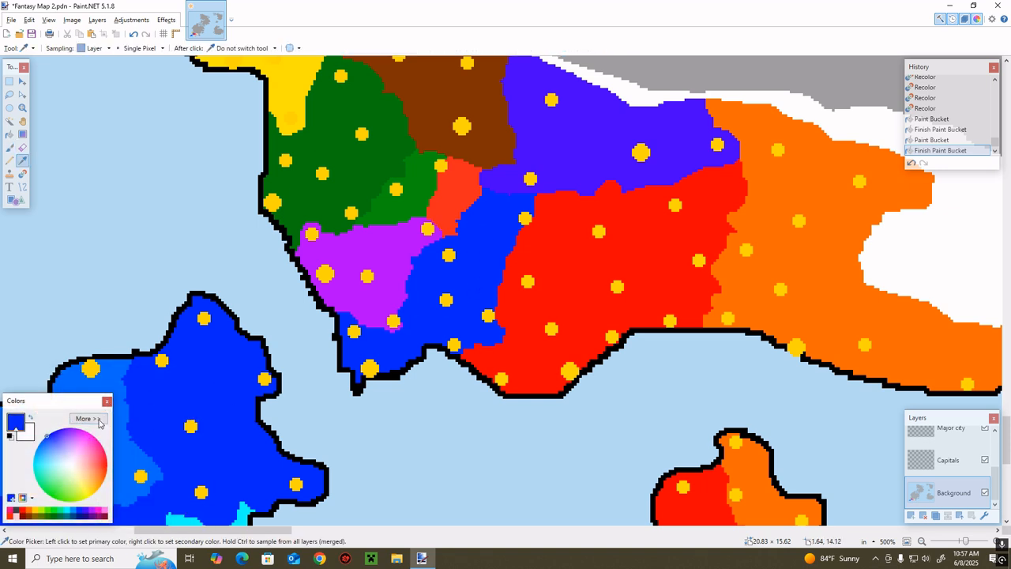
left_click(99, 424)
left_click(98, 395)
left_click(87, 420)
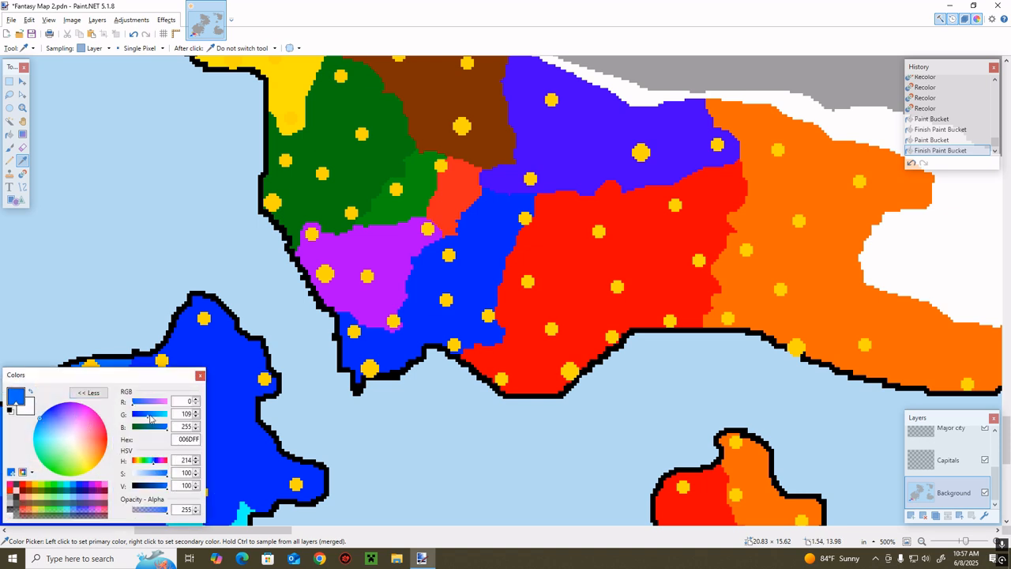
left_click(88, 392)
Recolor a strip along the red territory's western border with the lighter blue, from the northern border down to the coast
key("r")
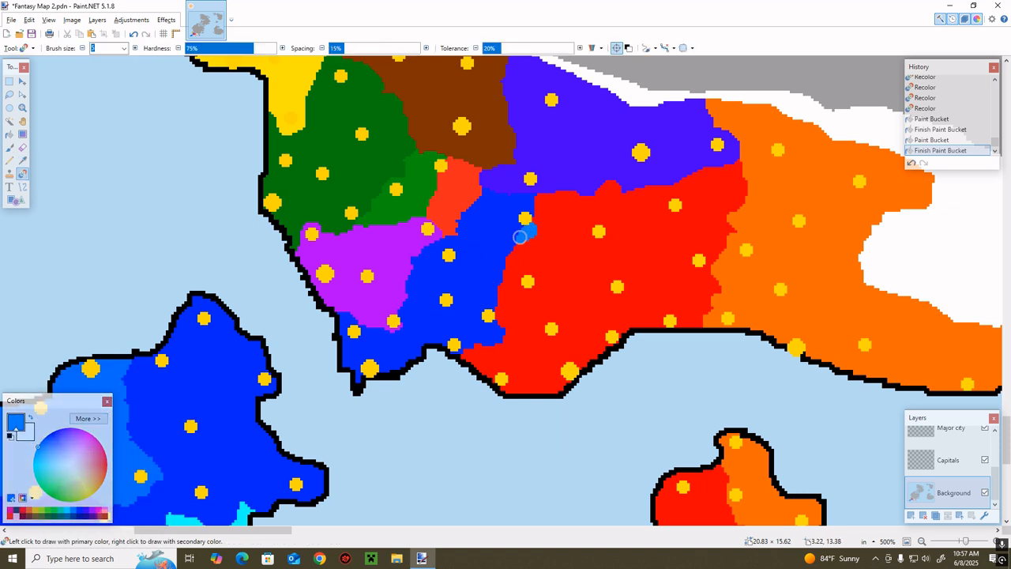
mouse_move(519, 236)
left_mouse_down()
mouse_move(549, 207)
mouse_move(537, 204)
mouse_move(527, 226)
mouse_move(570, 186)
mouse_move(556, 223)
mouse_move(519, 248)
mouse_move(522, 238)
mouse_move(552, 239)
mouse_move(565, 208)
mouse_move(551, 233)
mouse_move(498, 242)
mouse_move(522, 240)
mouse_move(500, 253)
mouse_move(517, 251)
mouse_move(496, 285)
mouse_move(504, 333)
mouse_move(469, 354)
mouse_move(440, 353)
mouse_move(489, 340)
mouse_move(472, 367)
mouse_move(493, 342)
mouse_move(506, 267)
mouse_move(551, 237)
mouse_move(511, 290)
mouse_move(530, 257)
mouse_move(513, 288)
mouse_move(535, 287)
mouse_move(532, 260)
left_mouse_up()
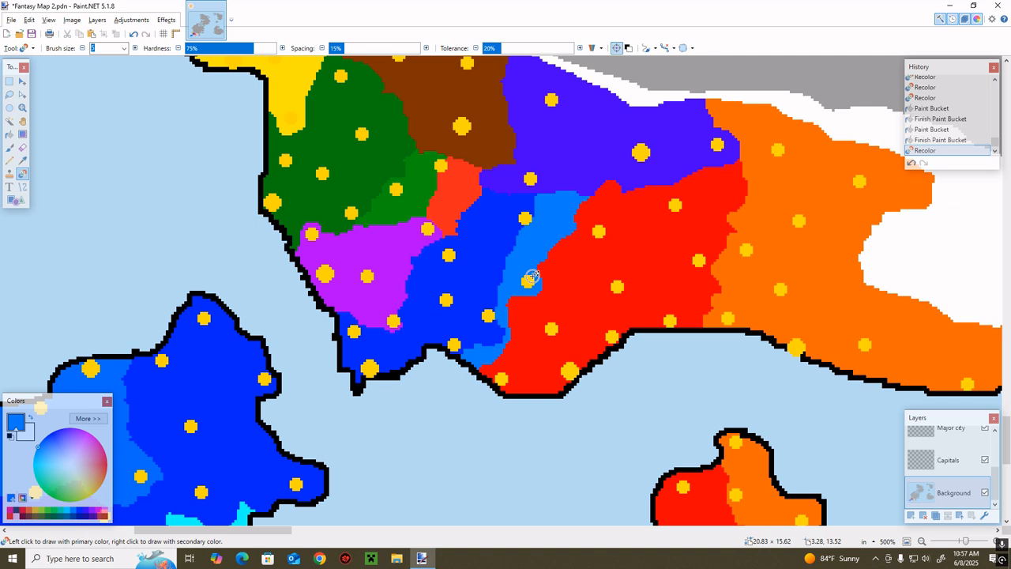
mouse_move(514, 336)
left_mouse_down()
mouse_move(538, 284)
mouse_move(514, 316)
mouse_move(518, 309)
mouse_move(513, 339)
mouse_move(471, 368)
left_mouse_up()
mouse_move(514, 336)
left_mouse_down()
mouse_move(568, 229)
mouse_move(533, 277)
mouse_move(582, 215)
left_mouse_up()
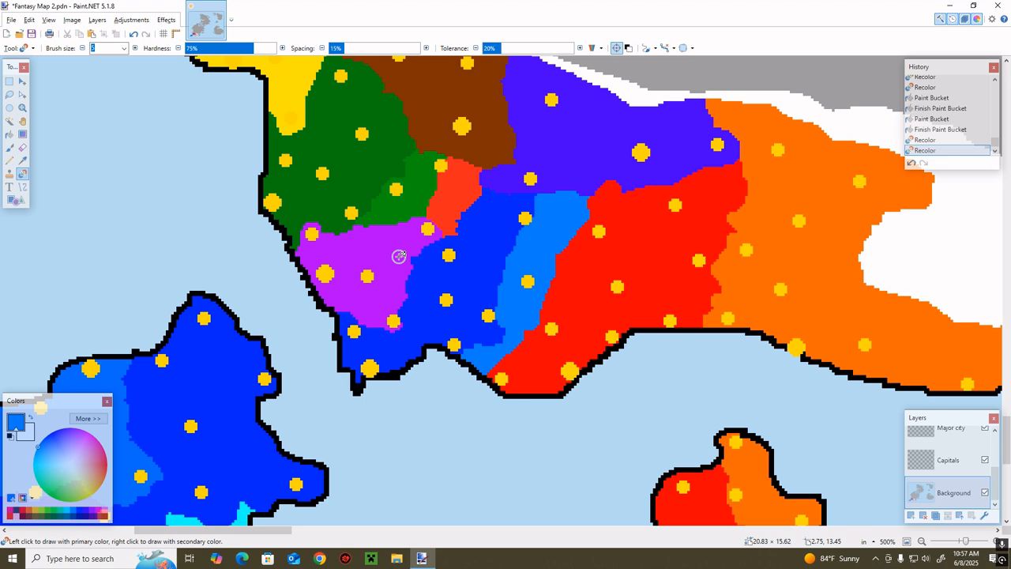
Sample the mainland orange and set its blue component to 62 to make a lighter orange
scroll(608, 151, "down", 3)
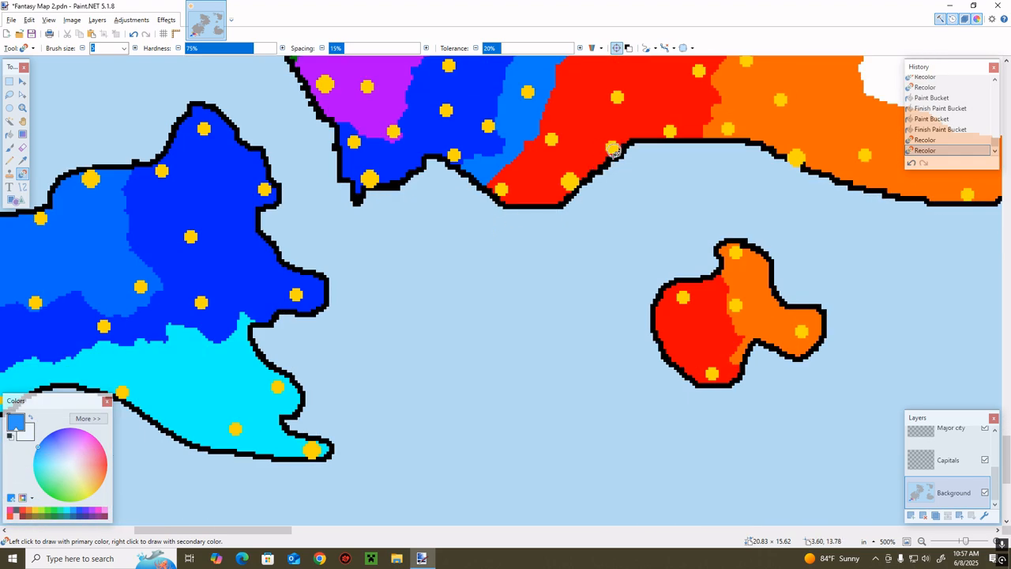
scroll(605, 158, "up", 1)
key("k")
left_click(746, 129)
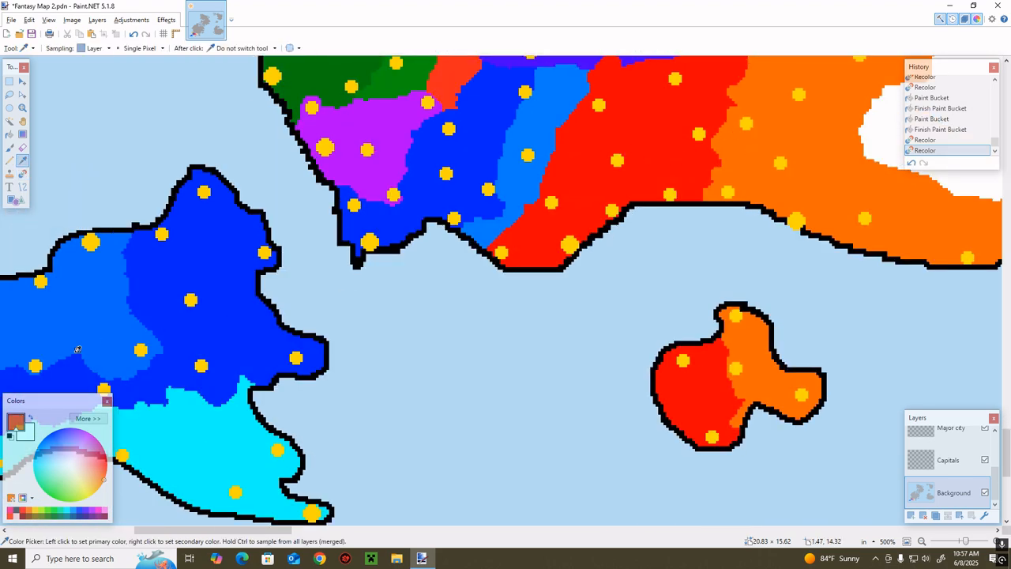
left_click(88, 418)
left_click_drag(152, 427, 141, 429)
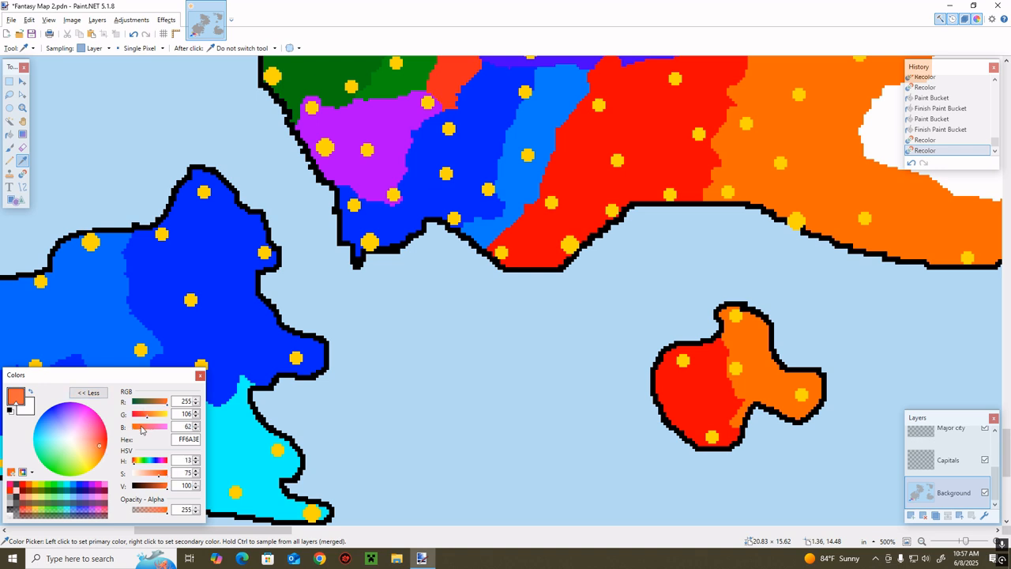
left_click(88, 393)
Recolor a strip along the red territory's eastern border with the lighter orange, from the southern coast up to the northern border
key("r")
mouse_move(708, 162)
left_mouse_down()
mouse_move(683, 203)
mouse_move(722, 154)
mouse_move(685, 197)
mouse_move(727, 128)
mouse_move(718, 118)
mouse_move(729, 94)
mouse_move(707, 163)
left_mouse_up()
scroll(724, 168, "up", 2)
mouse_move(720, 275)
left_mouse_down()
mouse_move(745, 237)
mouse_move(733, 213)
mouse_move(744, 246)
mouse_move(702, 235)
mouse_move(723, 251)
mouse_move(686, 243)
left_mouse_up()
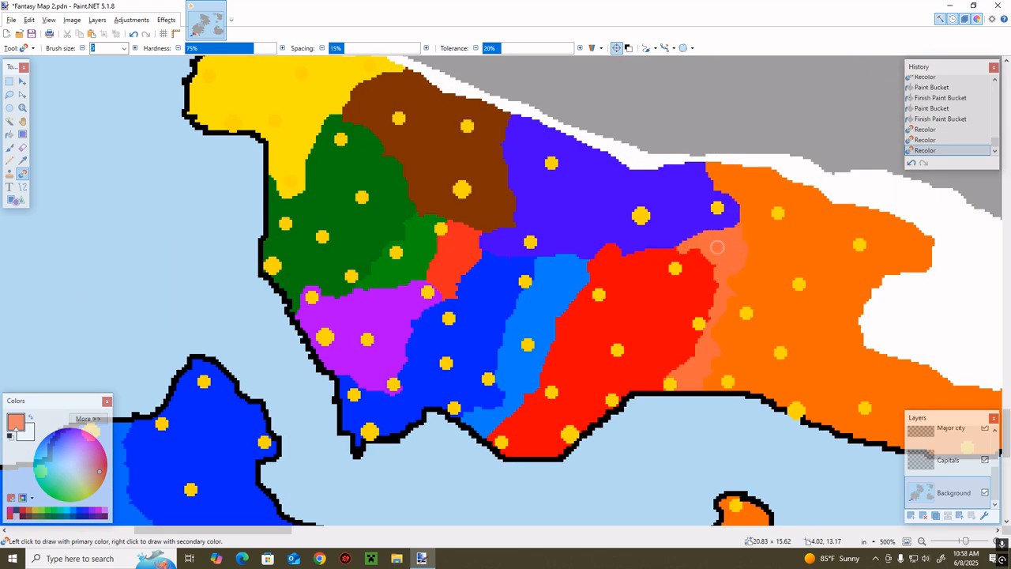
Recolor the red western half of the southeastern island with the lighter orange
scroll(754, 313, "down", 3)
mouse_move(716, 350)
left_mouse_down()
mouse_move(663, 357)
mouse_move(685, 342)
mouse_move(726, 343)
mouse_move(610, 413)
mouse_move(661, 437)
mouse_move(712, 404)
mouse_move(665, 409)
mouse_move(659, 434)
mouse_move(733, 409)
mouse_move(728, 444)
left_mouse_up()
scroll(684, 439, "up", 4)
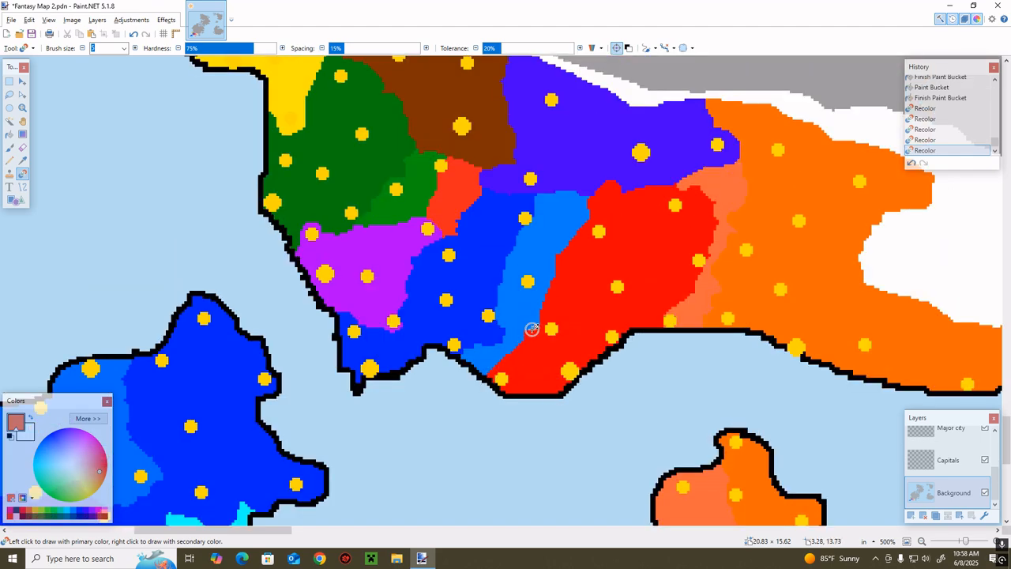
Fill the rest of the mainland red territory with the lighter orange
left_click_drag(667, 314, 697, 294)
key("k")
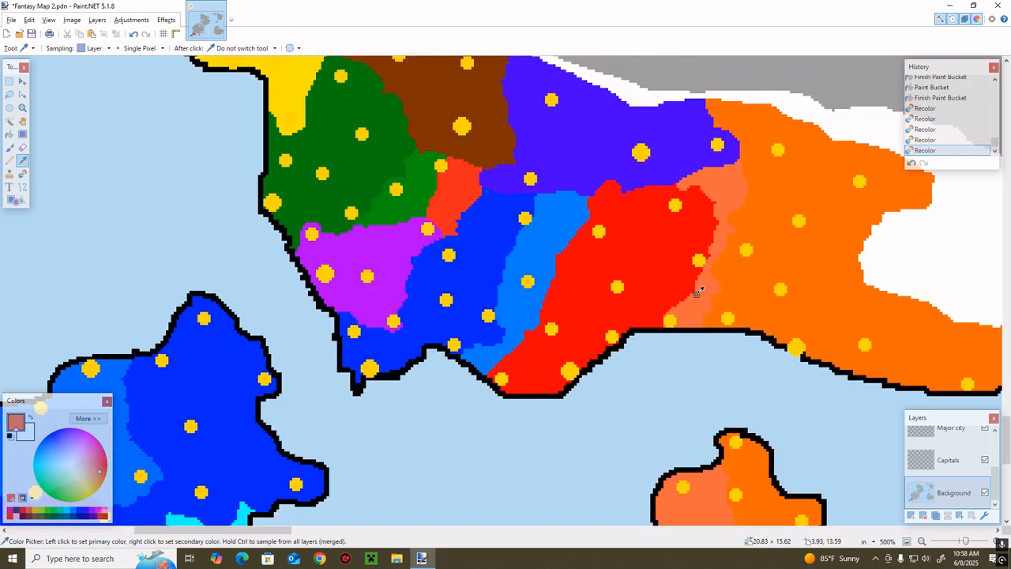
key("f")
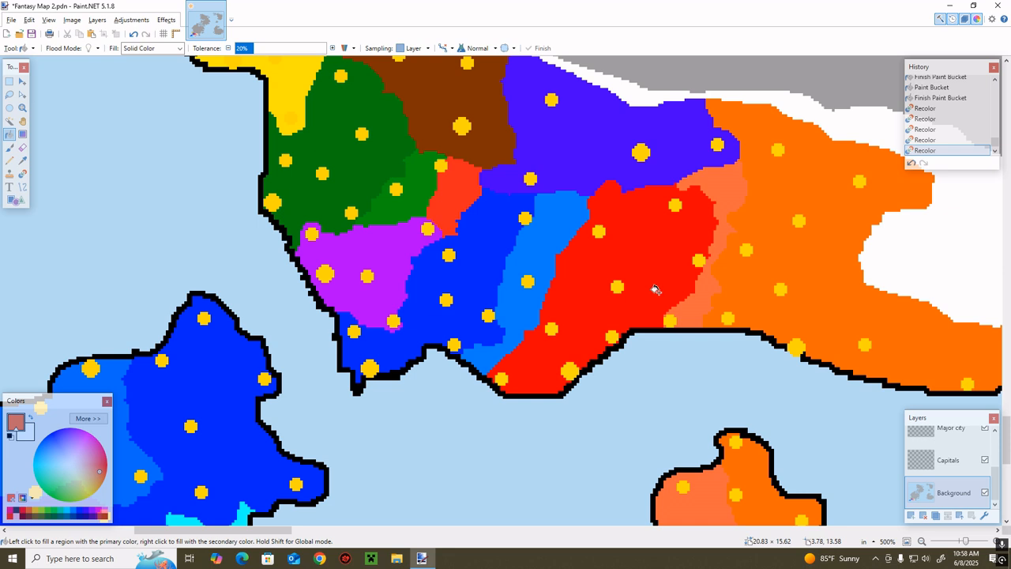
left_click(652, 259)
key("b")
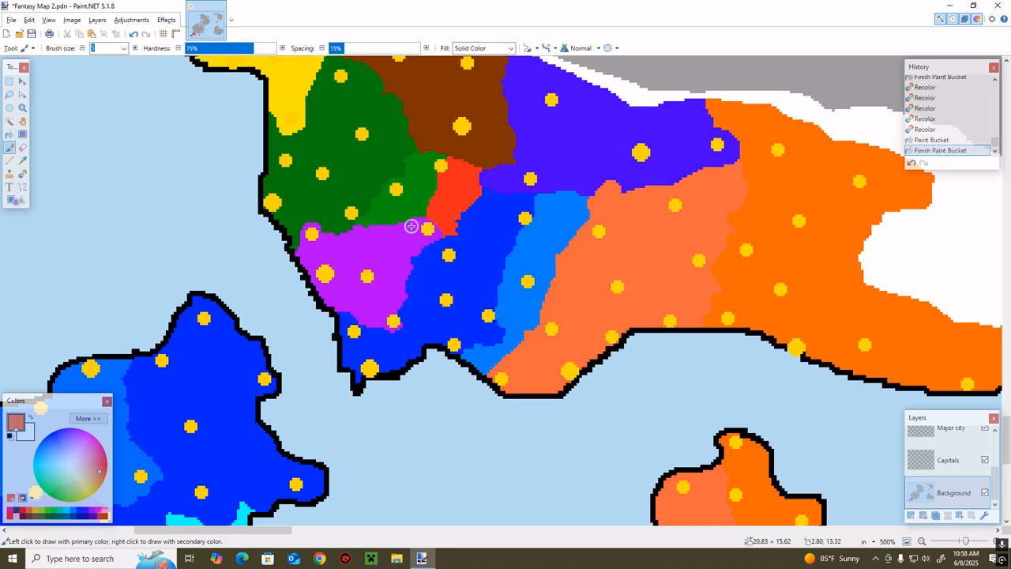
Sample the mainland purple and fill the small orange-red area and the lighter green area north of it with that purple
key("k")
left_click(388, 245)
key("f")
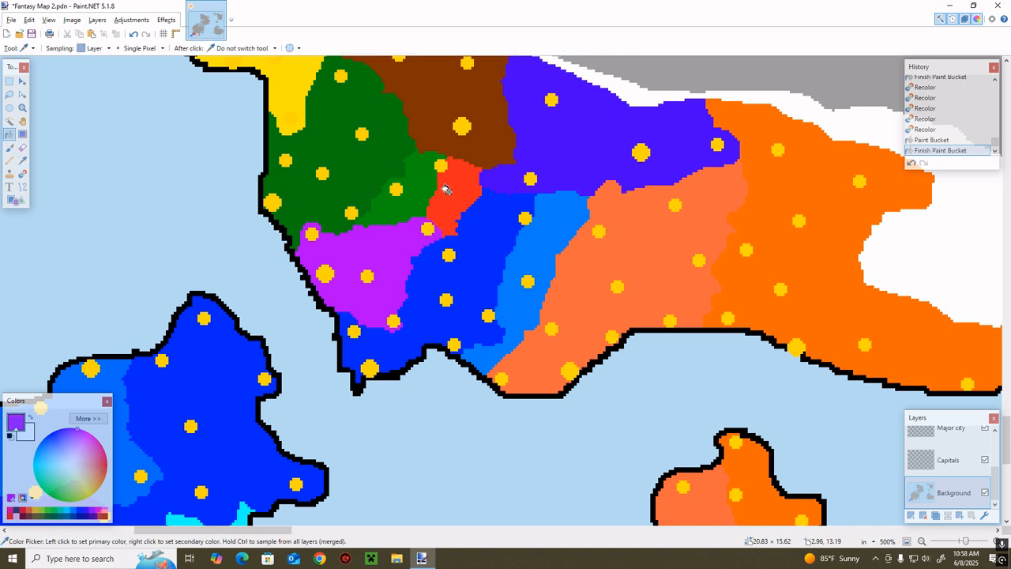
left_click(448, 194)
left_click(408, 196)
key("b")
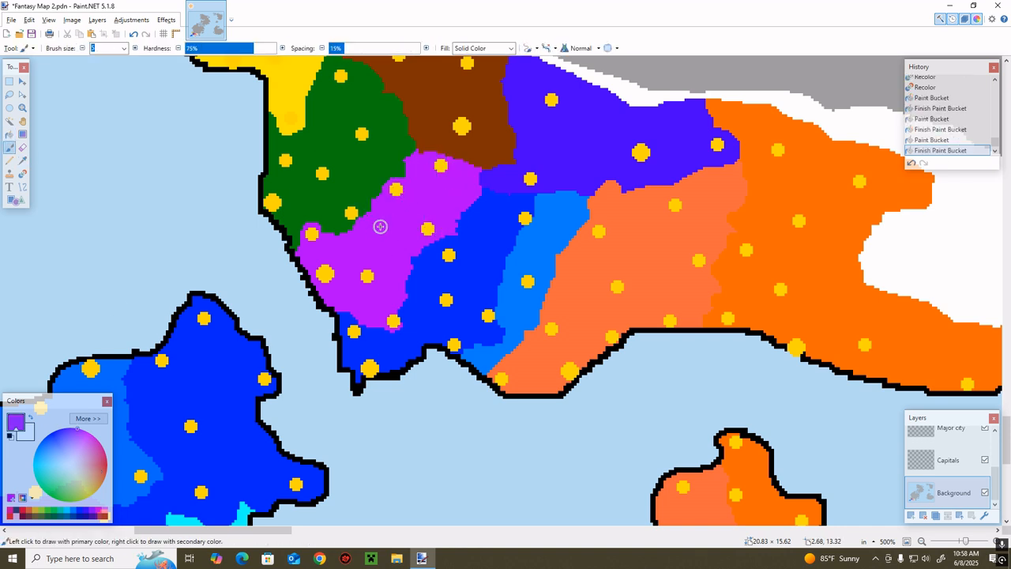
Raise the purple's green component to make a lighter purple and fill the dark green territory with it
key("k")
left_click(88, 417)
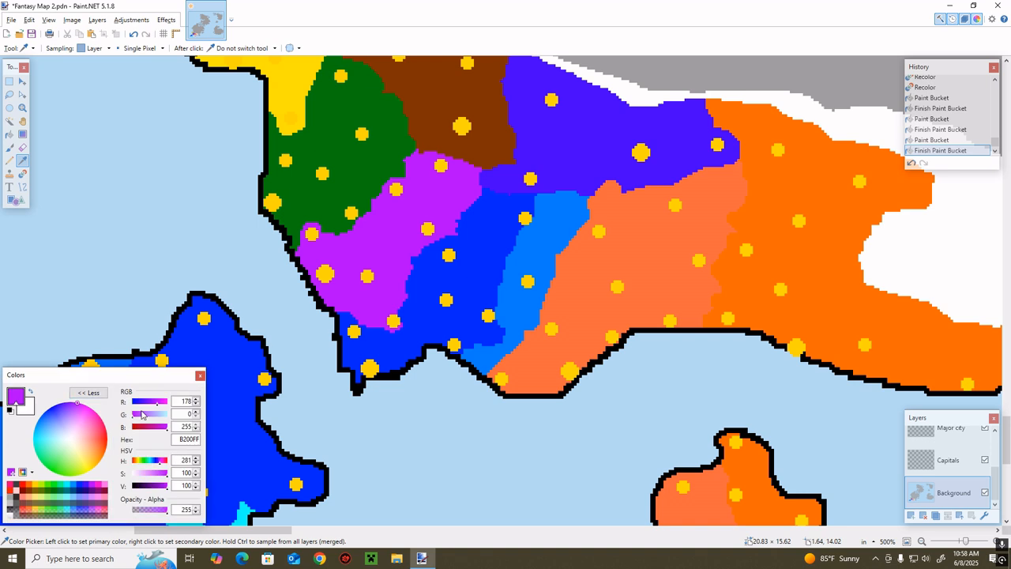
left_click(142, 414)
left_click(89, 392)
key("f")
left_click(345, 151)
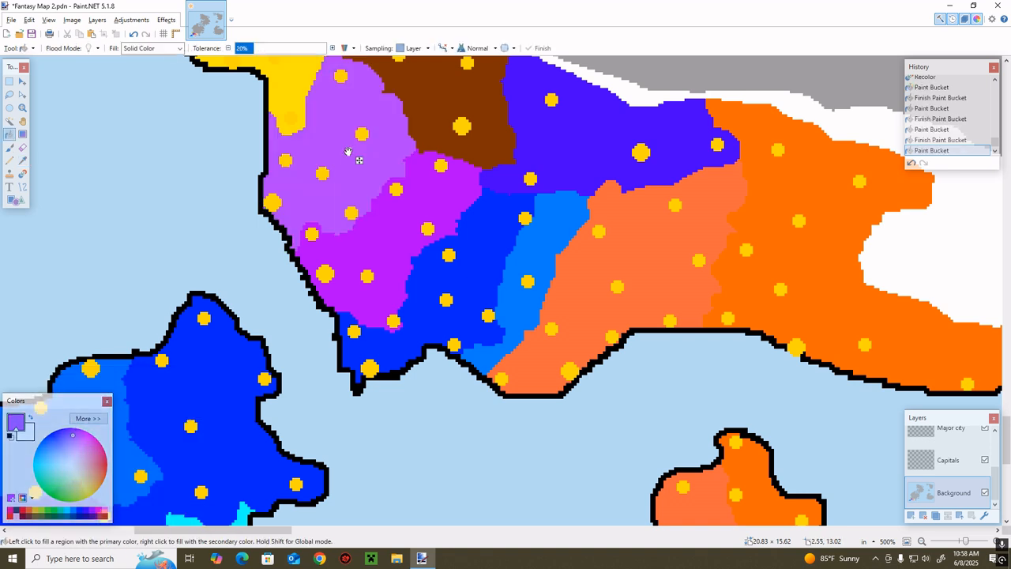
key("b")
Sample the mainland orange and fill the outlined eastern strip of the red territory with it
left_click_drag(286, 531, 279, 532)
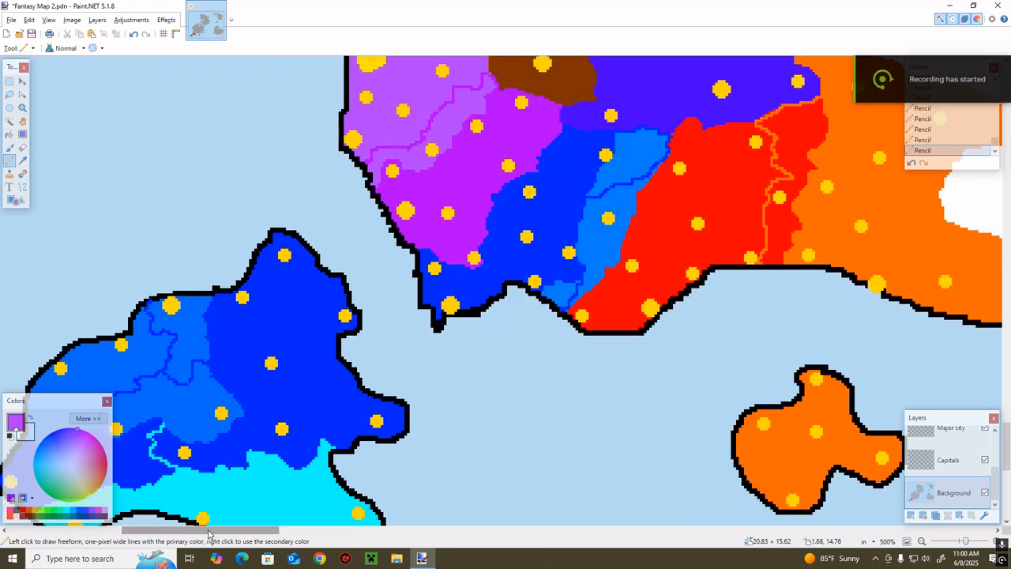
left_click_drag(210, 530, 253, 529)
key("z")
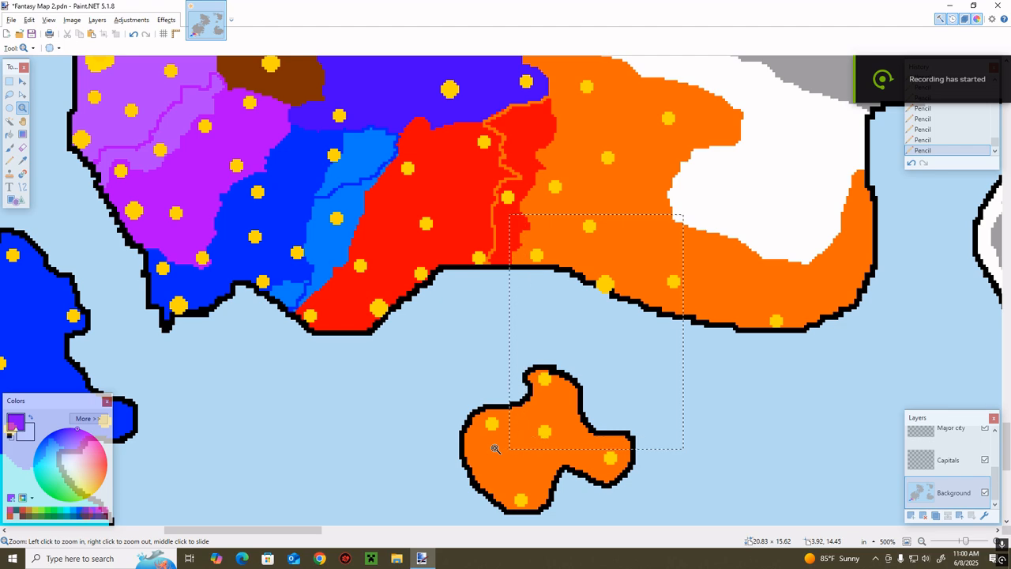
left_click_drag(494, 449, 461, 476)
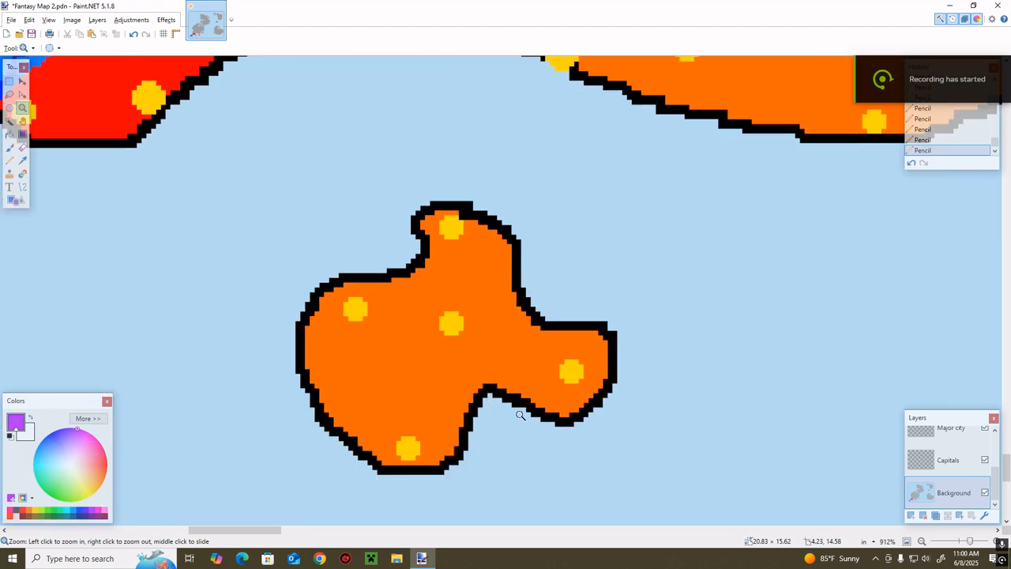
scroll(501, 411, "up", 5)
key("k")
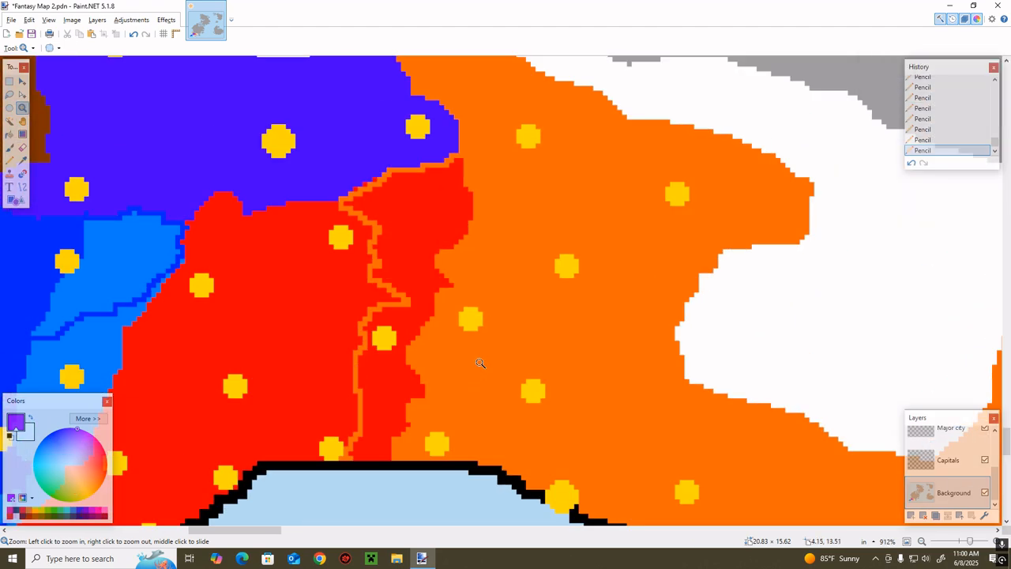
left_click(480, 360)
key("f")
left_click(406, 251)
key("b")
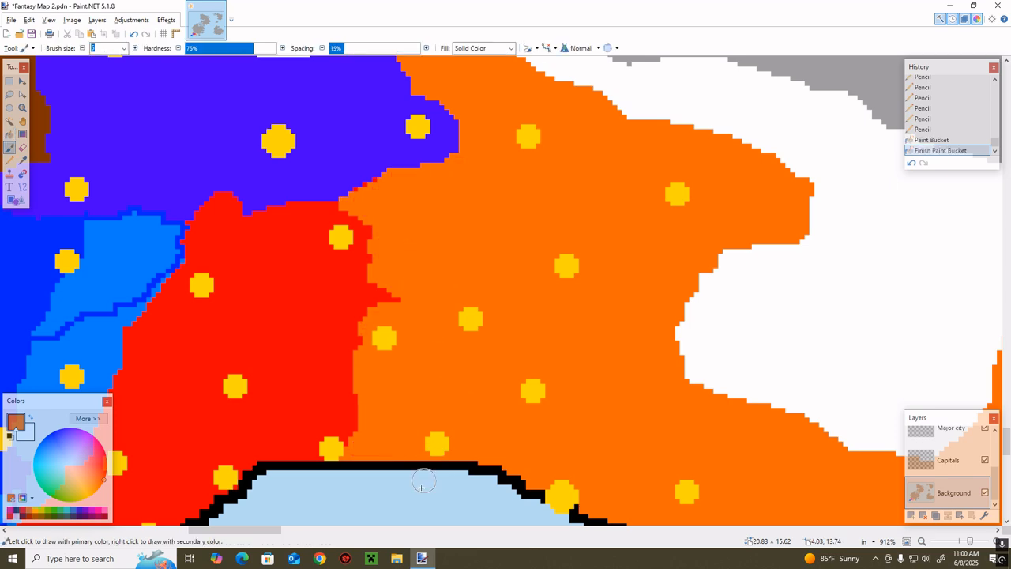
Sample the mainland red, fill the lighter blue area below the dividing line with it, and recolor leftover pixels along that border
left_click_drag(242, 533, 217, 533)
scroll(232, 466, "down", 2)
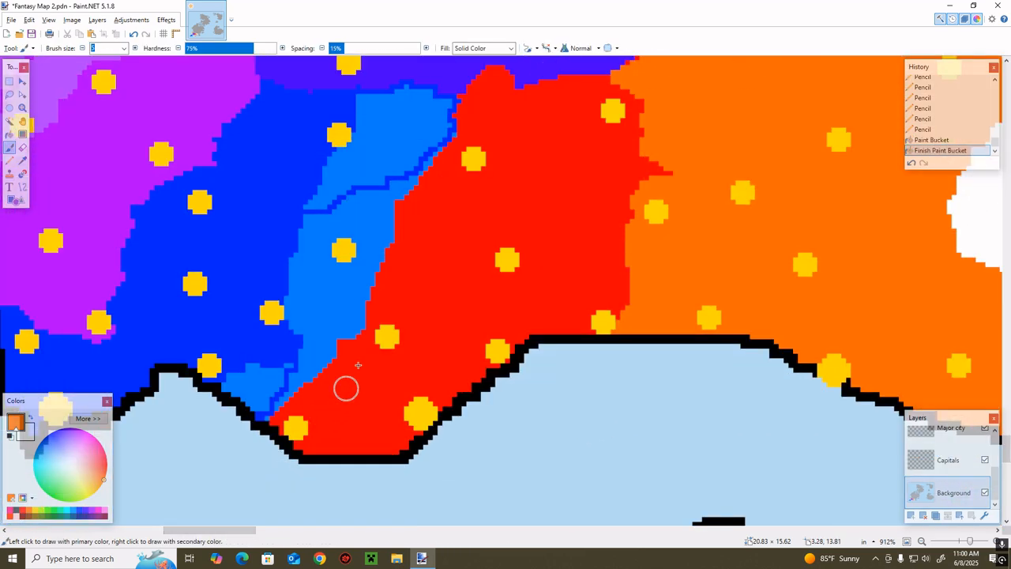
scroll(382, 303, "up", 1)
key("k")
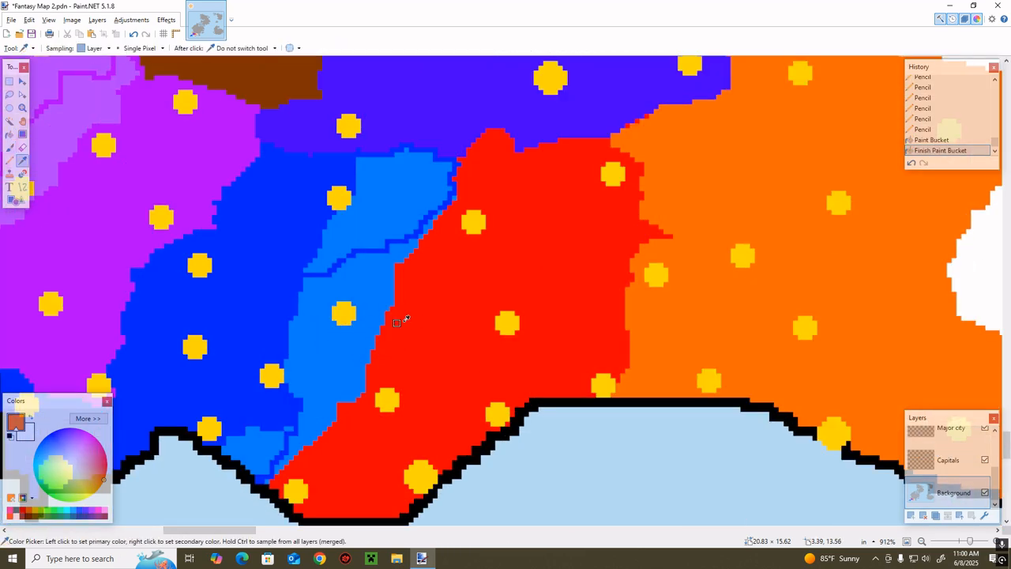
key("f")
left_click(373, 317)
key("r")
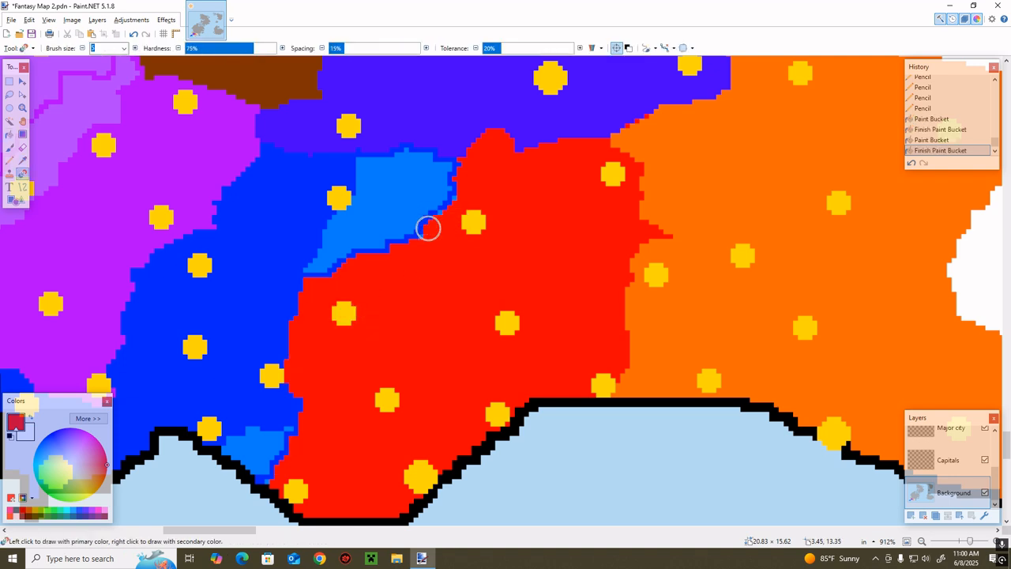
left_click_drag(454, 211, 472, 197)
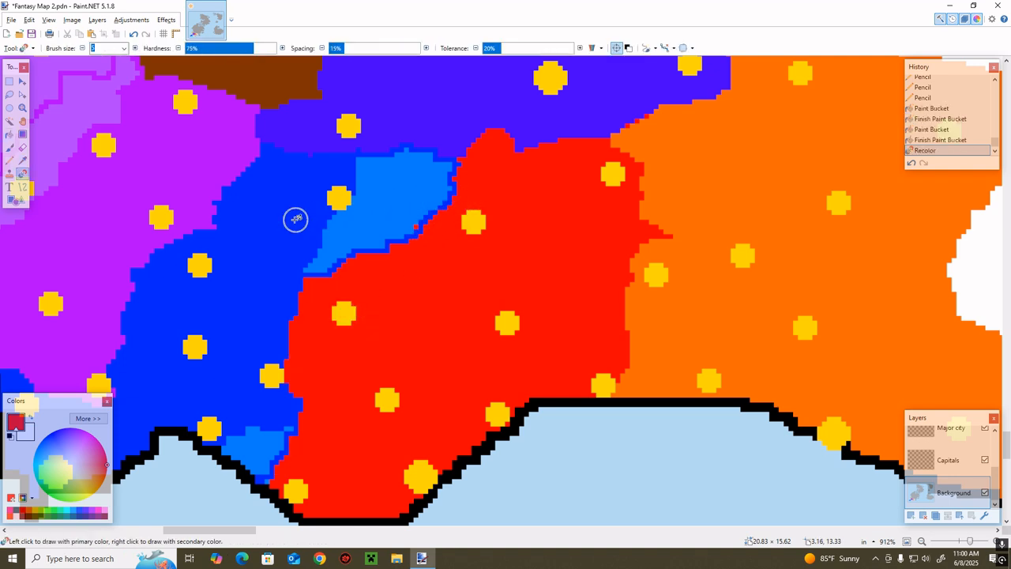
Sample the mainland bright blue, fill the northern lighter blue area with it, and paint over the stray red spot on the border
key("k")
key("f")
left_click(399, 199)
key("b")
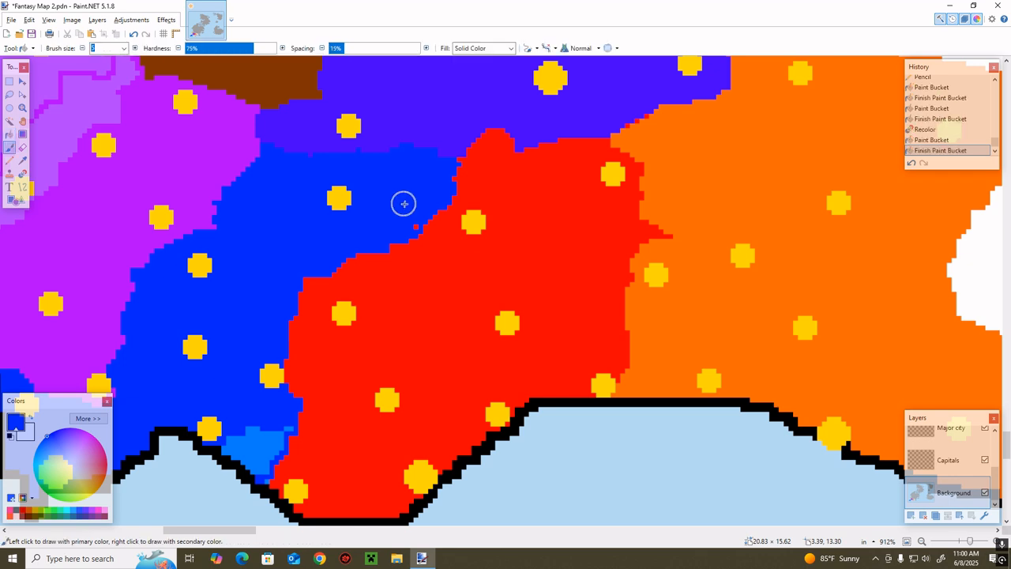
left_click(342, 335)
Fill the lighter blue coastal patch and its leftover sliver with bright blue, and recolor the stray pixels by the coast red
key("f")
left_click(252, 439)
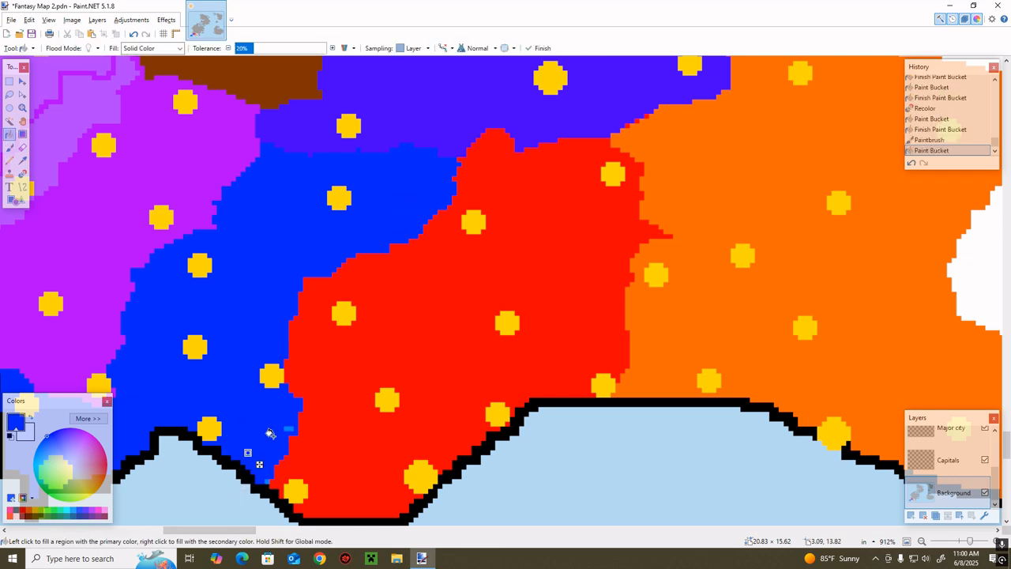
key("b")
key("f")
left_click(284, 427)
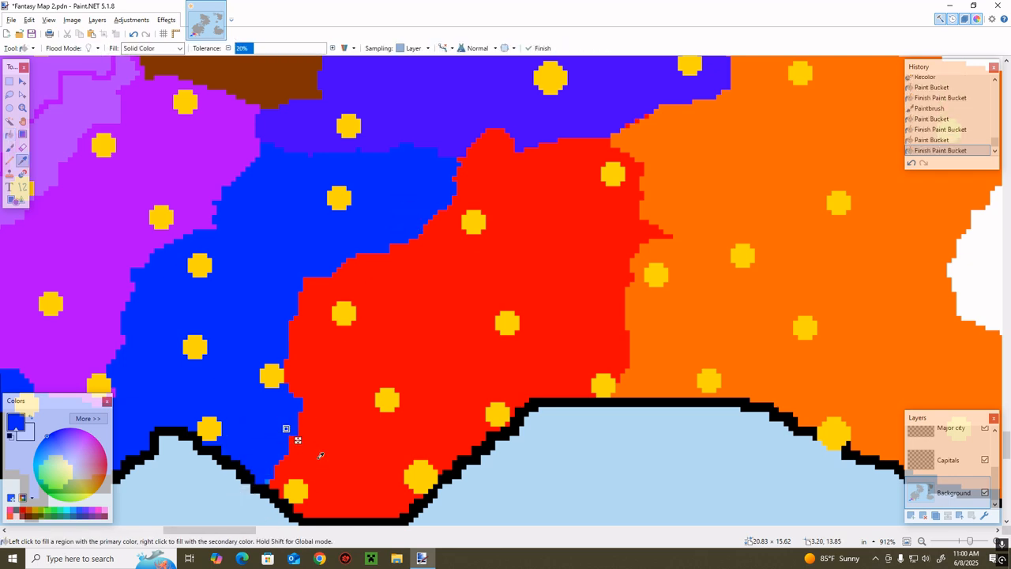
key("b")
left_click(269, 481)
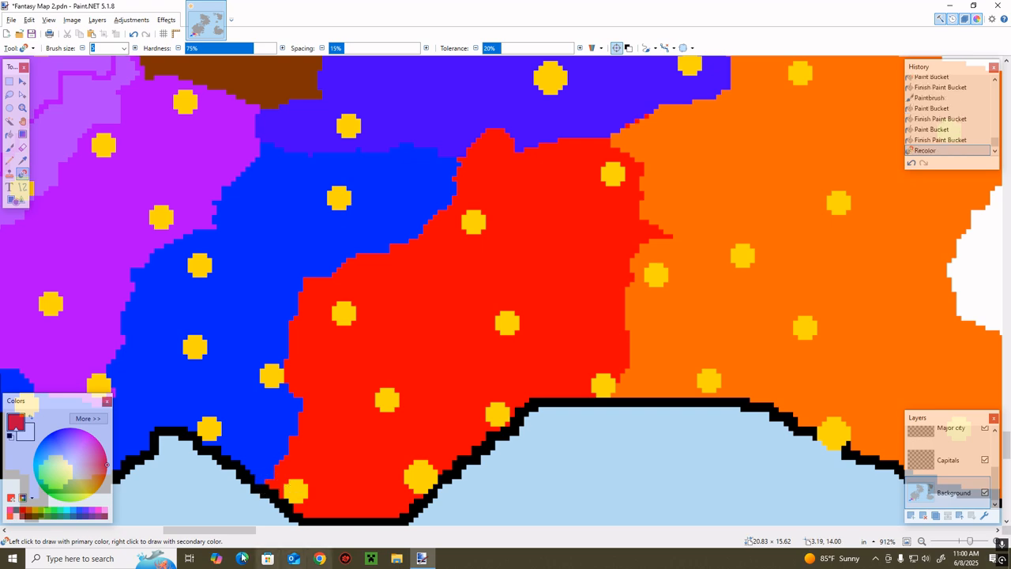
Sample the mainland purple and fill the outlined southern band of the lighter purple territory with it
left_click_drag(229, 530, 205, 513)
scroll(307, 361, "up", 2)
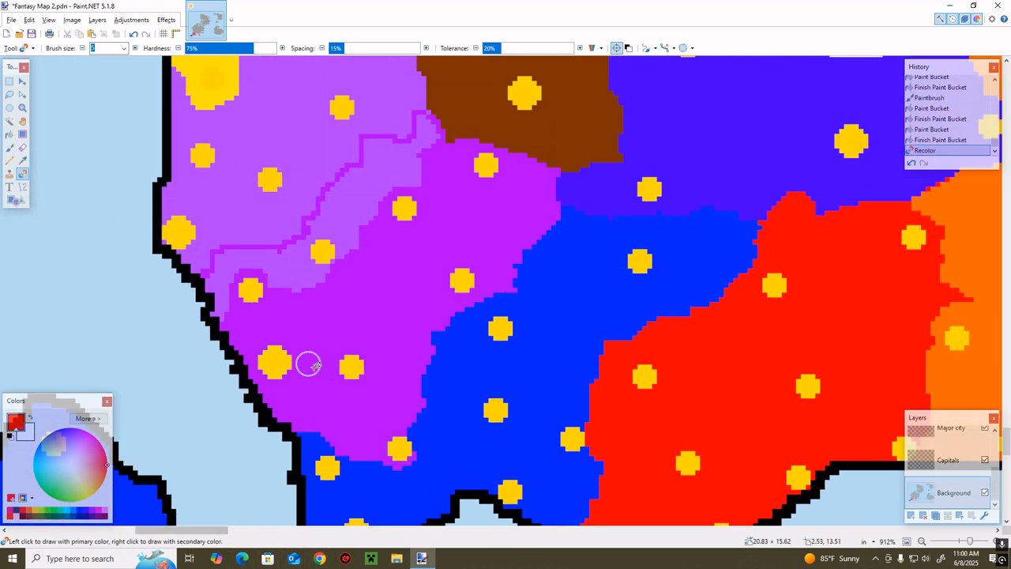
scroll(340, 390, "up", 2)
key("k")
left_click(357, 343)
key("f")
left_click(354, 266)
key("b")
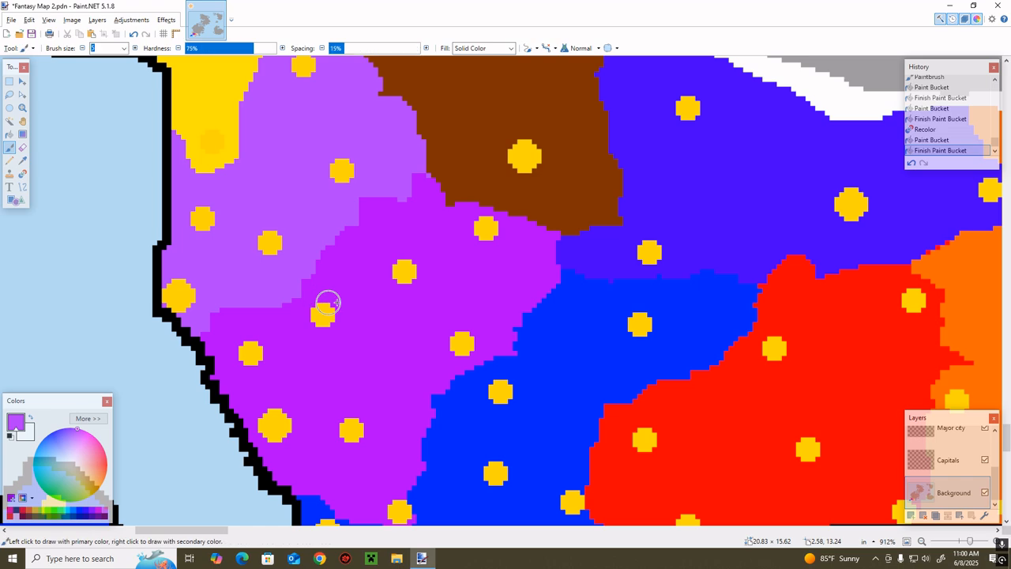
Choose dark green from the palette and fill the remaining lighter purple territory with it
scroll(344, 294, "up", 1)
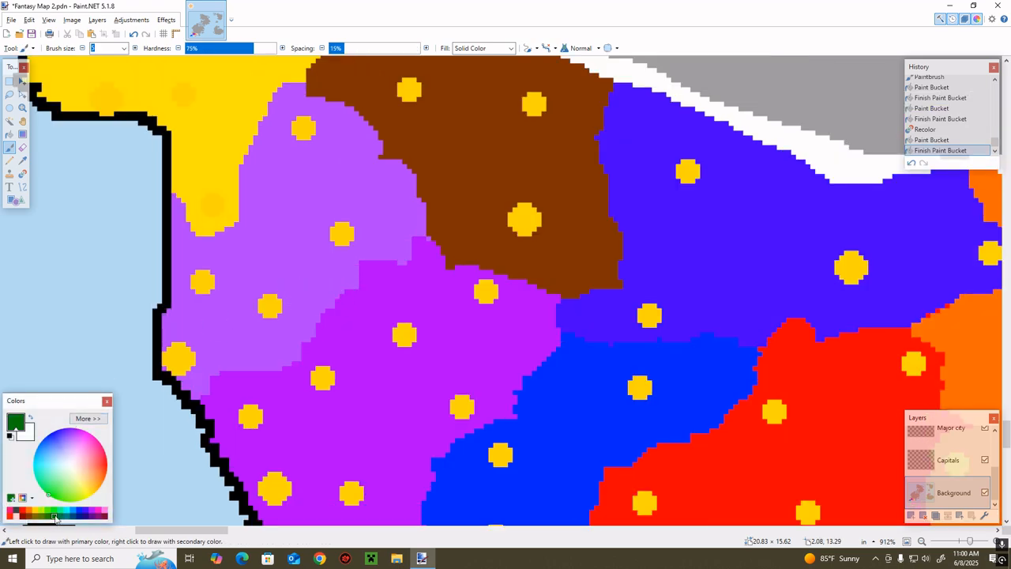
key("f")
left_click(293, 245)
key("b")
Sample the cyan of the territory along the western landmass's southern coast
scroll(264, 456, "down", 2)
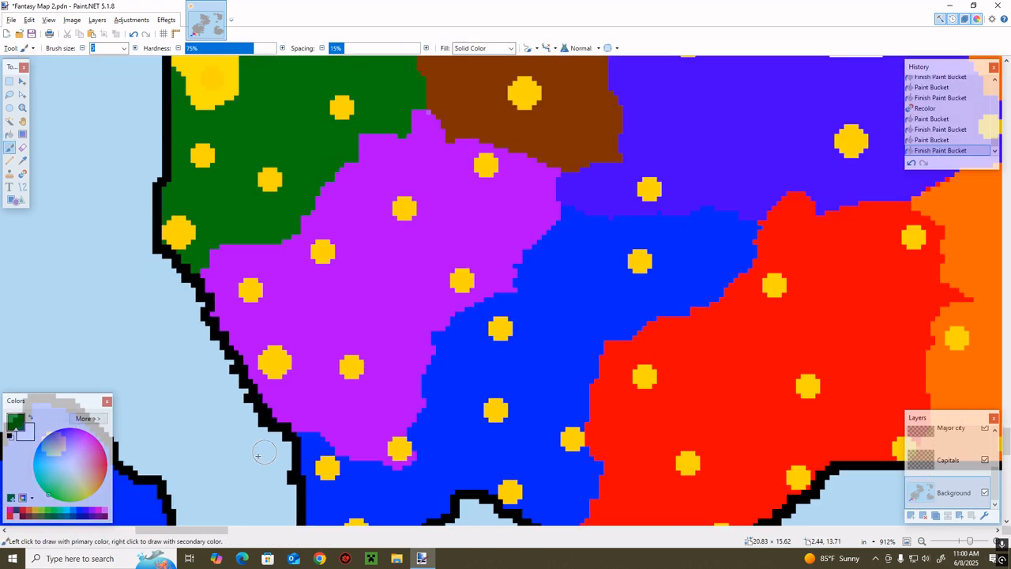
left_click_drag(212, 531, 169, 531)
scroll(229, 418, "down", 6)
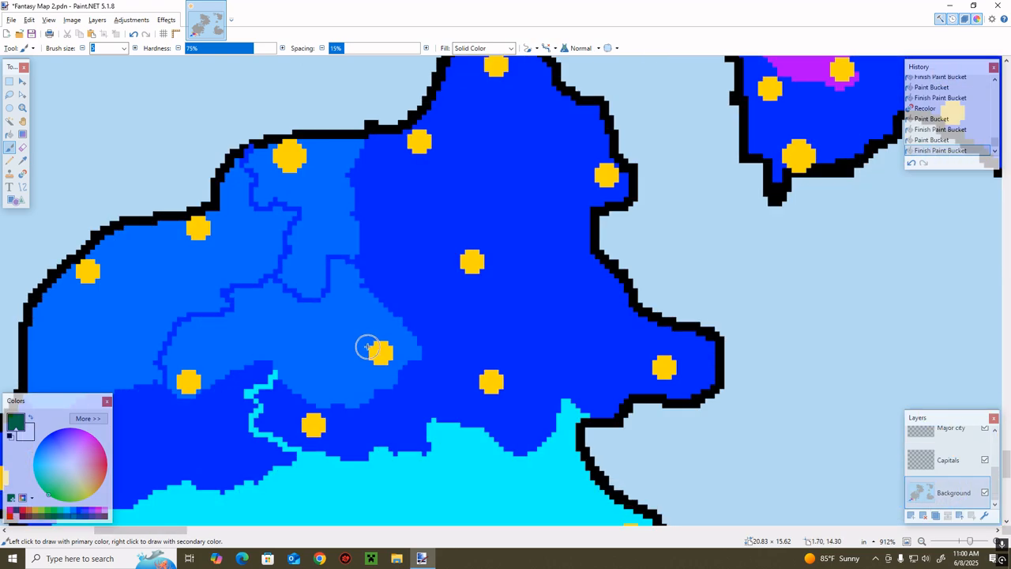
scroll(379, 351, "down", 2)
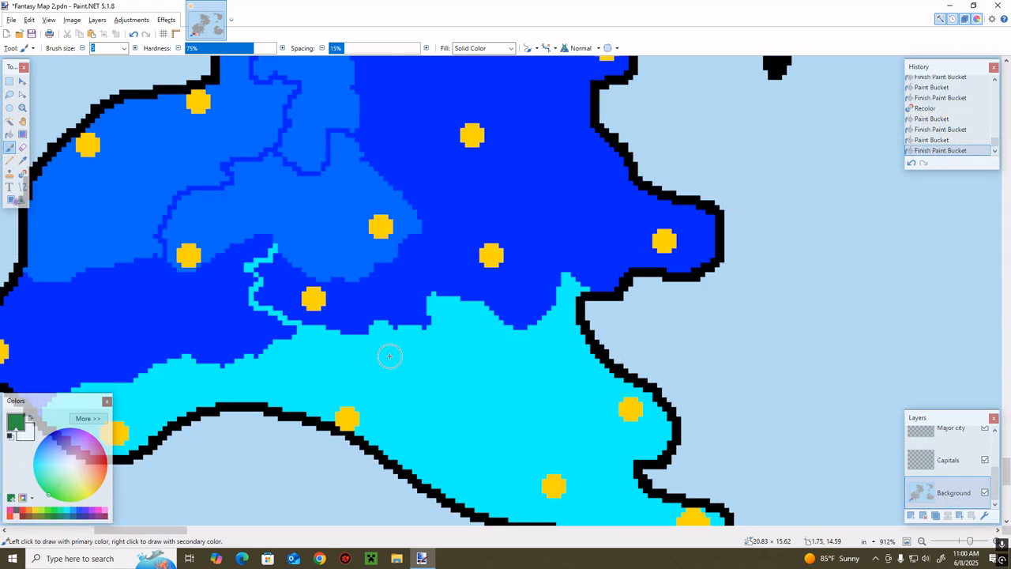
key("k")
left_click(422, 409)
Try to fill the bright blue area north of the cyan territory with cyan, and undo the fill
key("f")
left_click(174, 322)
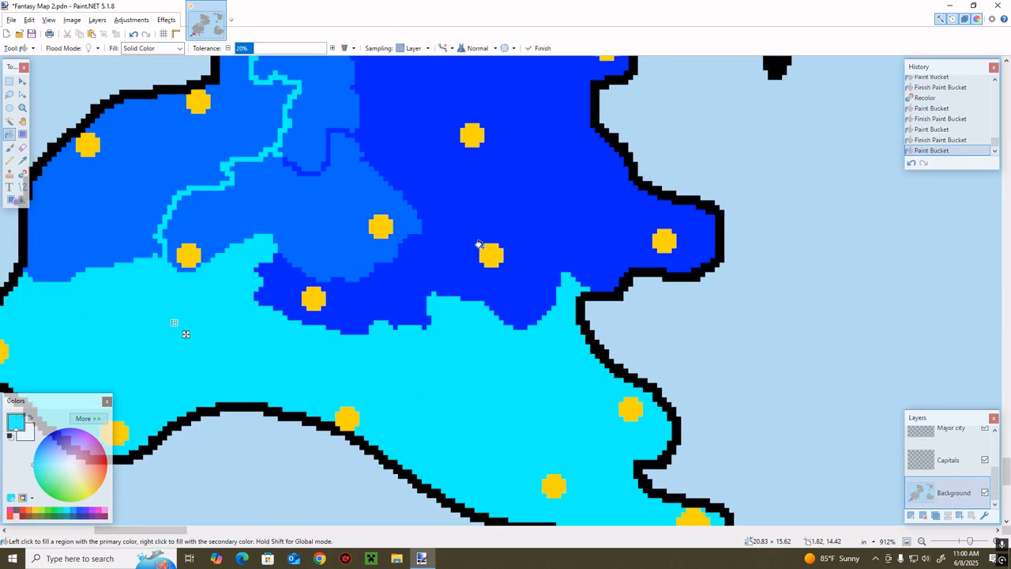
left_click(910, 164)
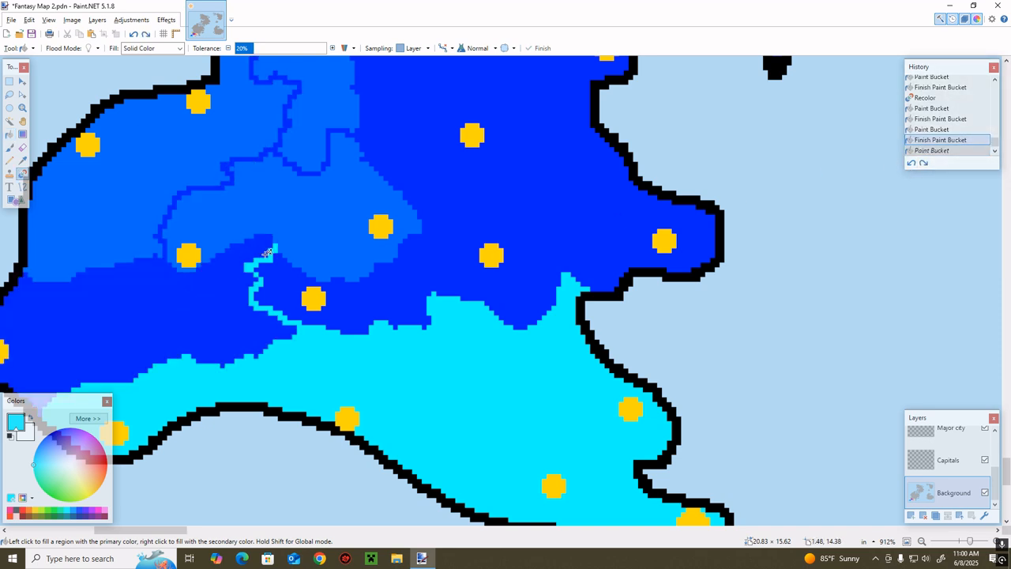
Recolor the northern edge of the bright blue southwestern area with cyan to close it off, and fill the enclosed area with cyan
key("b")
mouse_move(261, 240)
left_mouse_down()
mouse_move(185, 283)
mouse_move(149, 271)
left_mouse_up()
key("f")
left_click(153, 339)
key("b")
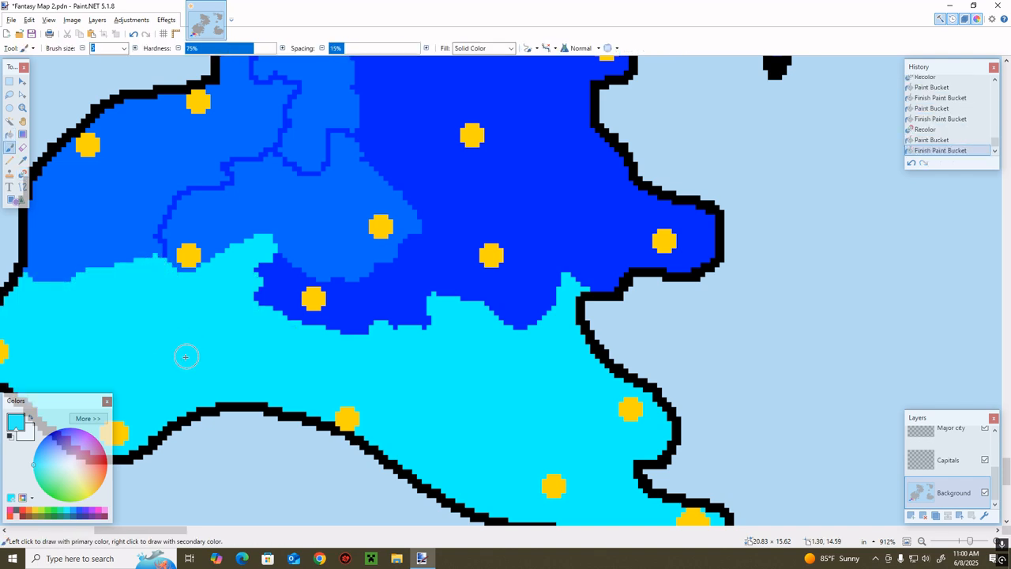
Sample the dark blue of the western landmass and fill the two adjacent lighter blue occupied areas with it
scroll(185, 355, "up", 3)
key("k")
left_click(417, 298)
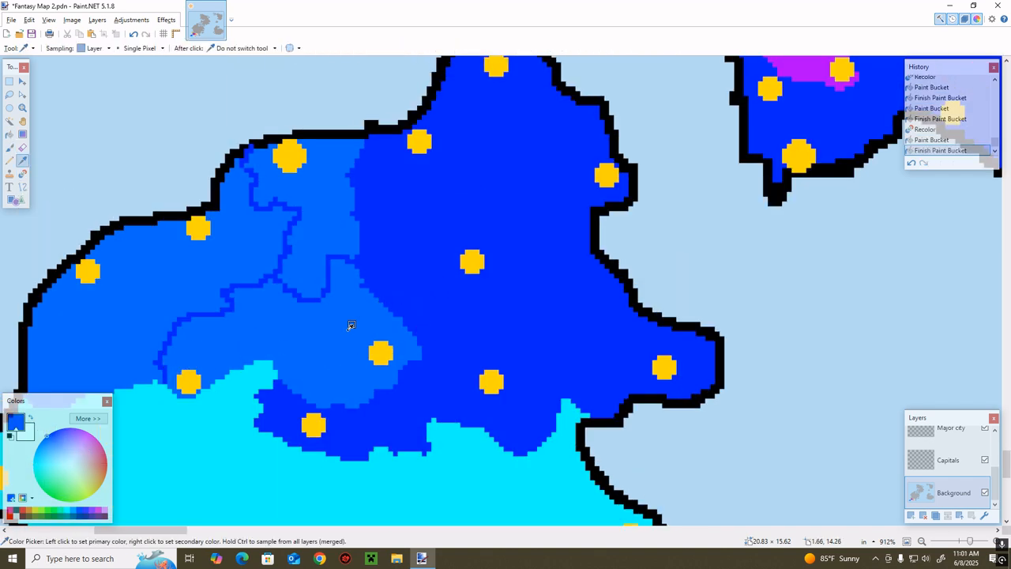
key("f")
left_click(326, 226)
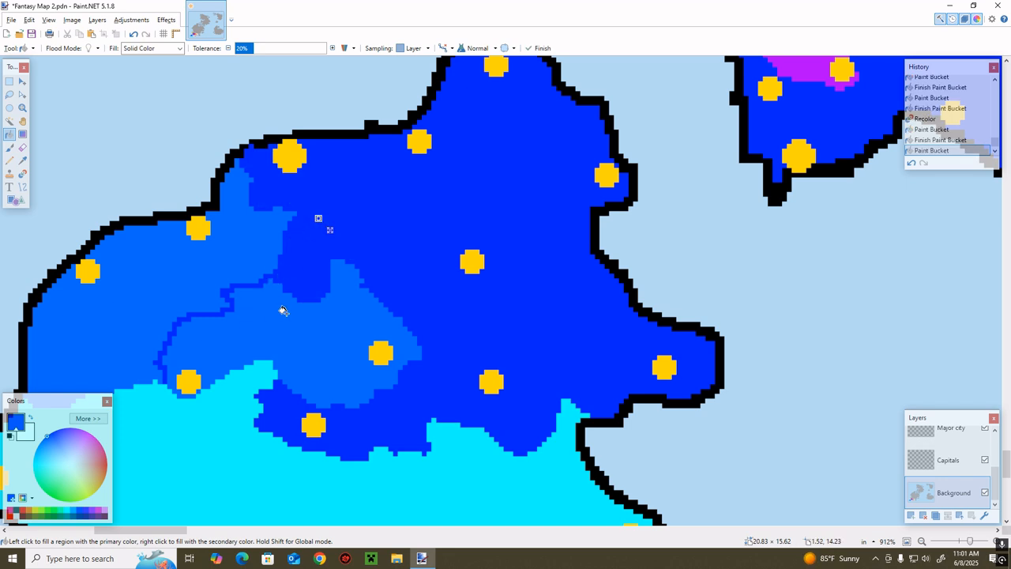
left_click(299, 324)
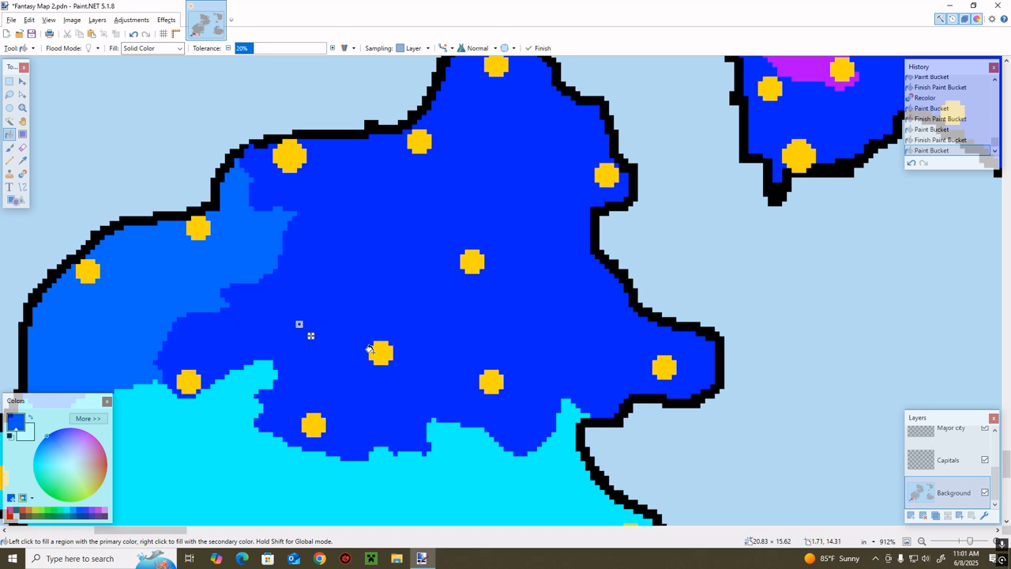
key("b")
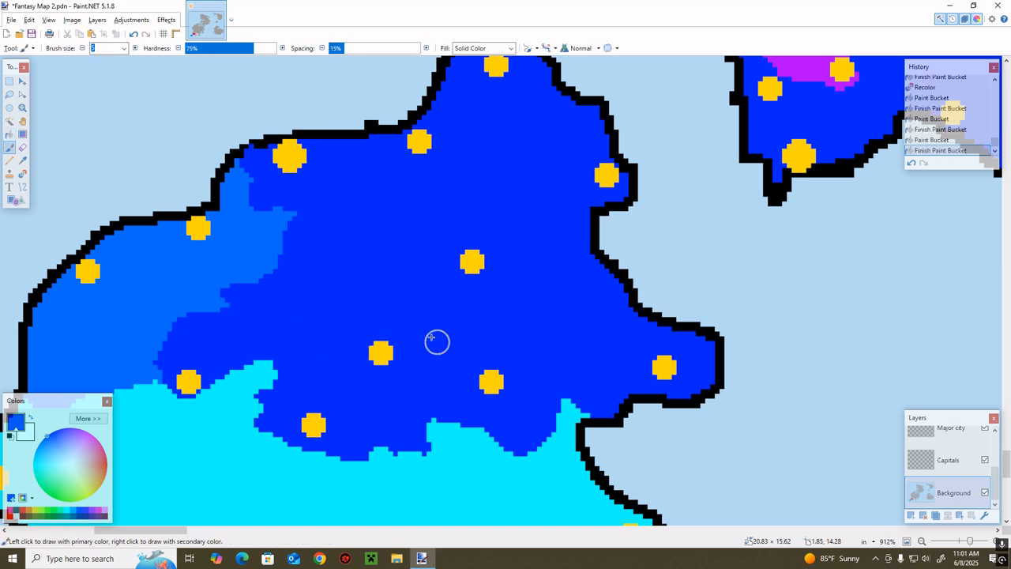
left_click(10, 433)
mouse_move(395, 320)
left_mouse_down()
mouse_move(330, 351)
mouse_move(375, 373)
mouse_move(415, 337)
mouse_move(391, 321)
left_mouse_up()
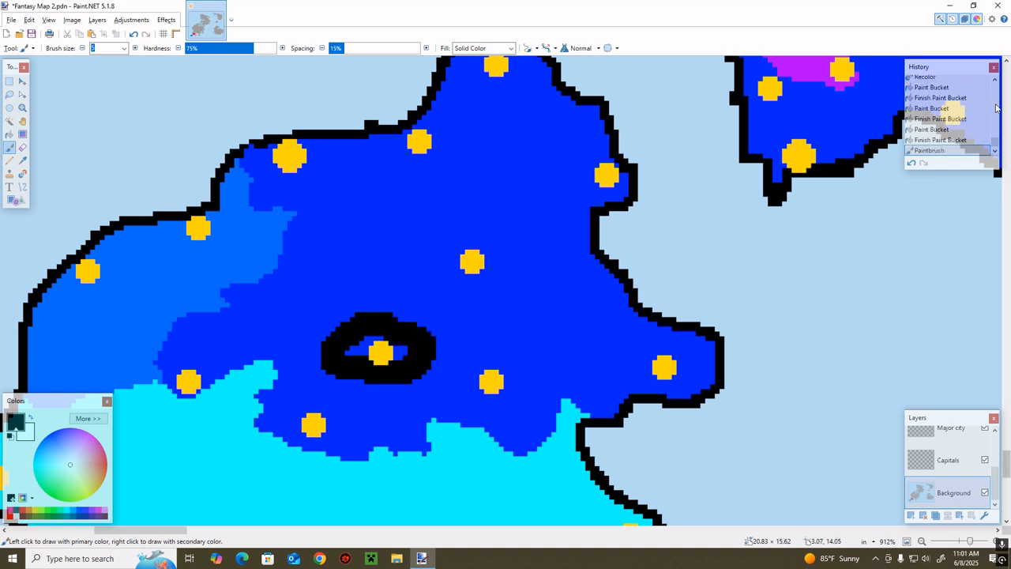
left_click(912, 162)
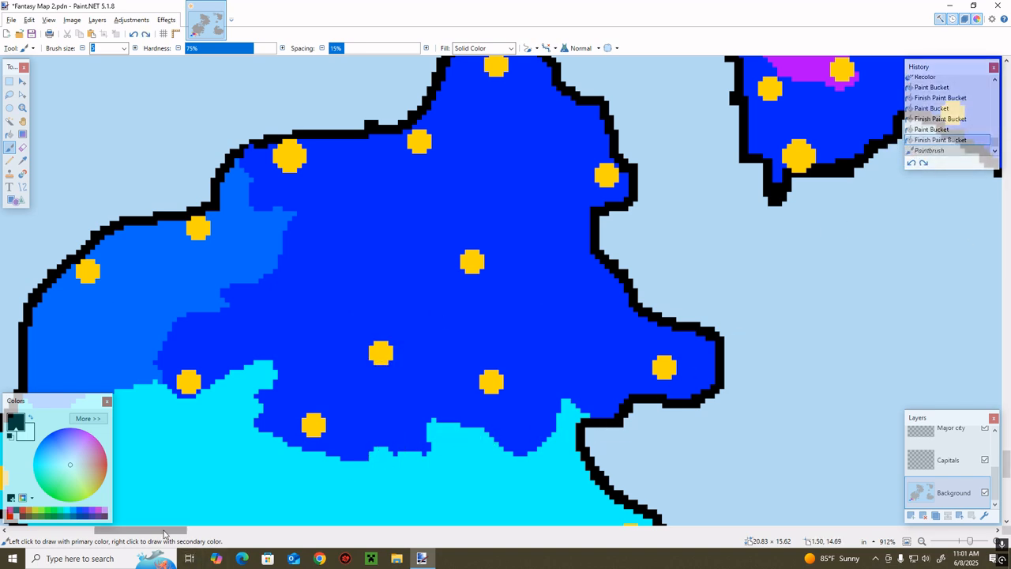
Choose navy blue from the palette and fill the remaining lighter blue area on the western landmass's northwest coast
left_click_drag(163, 529, 139, 529)
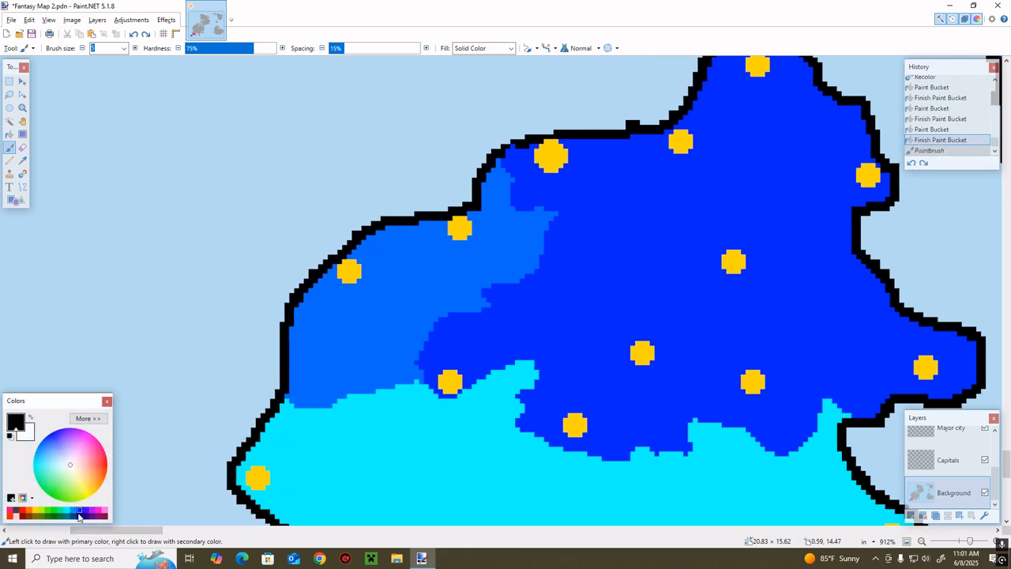
key("f")
left_click(351, 303)
Paint a yellow capital marker with brush size 7 over the navy territory's western city on the Capitals layer
key("b")
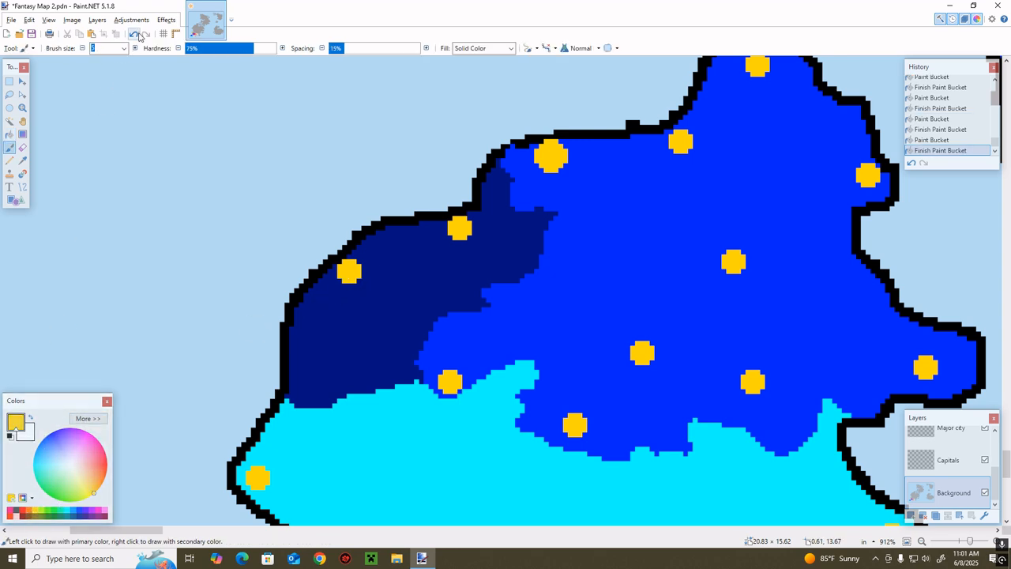
left_click(970, 434)
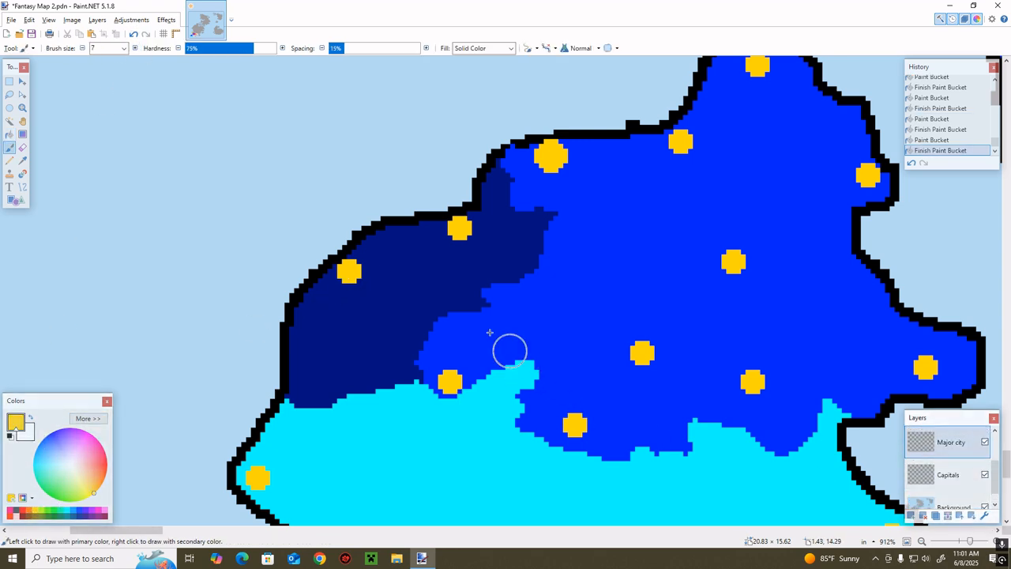
left_click(948, 474)
left_click(351, 274)
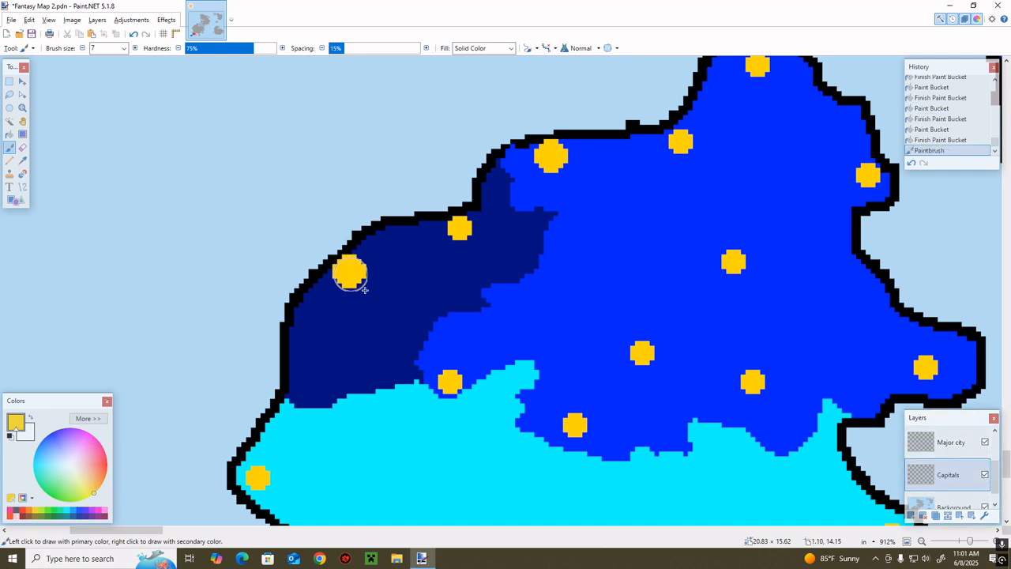
Erase the old capital marker from the blue territory's northwest coast on the Capitals layer
left_click(241, 529)
scroll(237, 492, "up", 6)
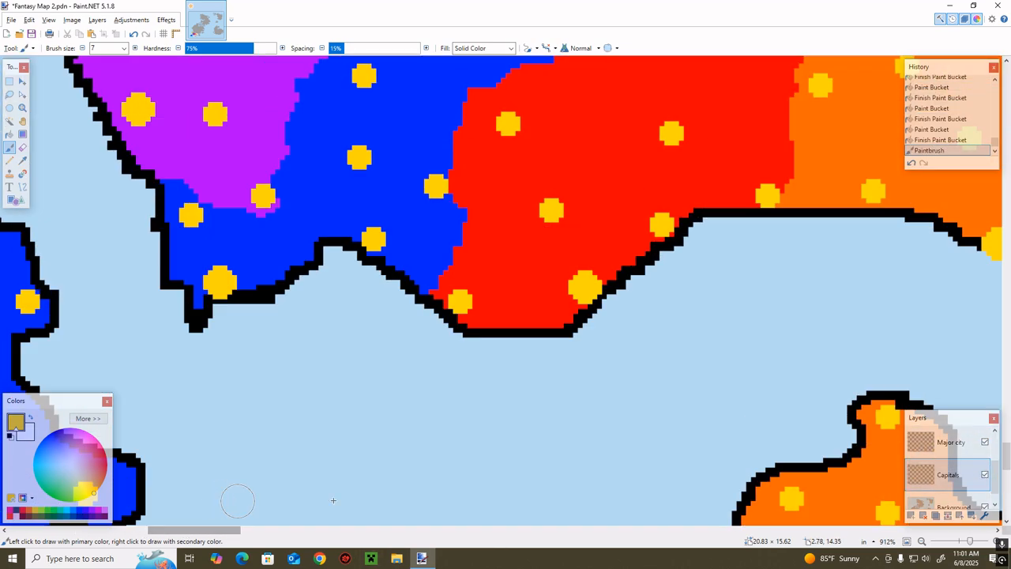
scroll(358, 458, "down", 4)
left_click_drag(230, 530, 167, 530)
key("e")
left_click(384, 158)
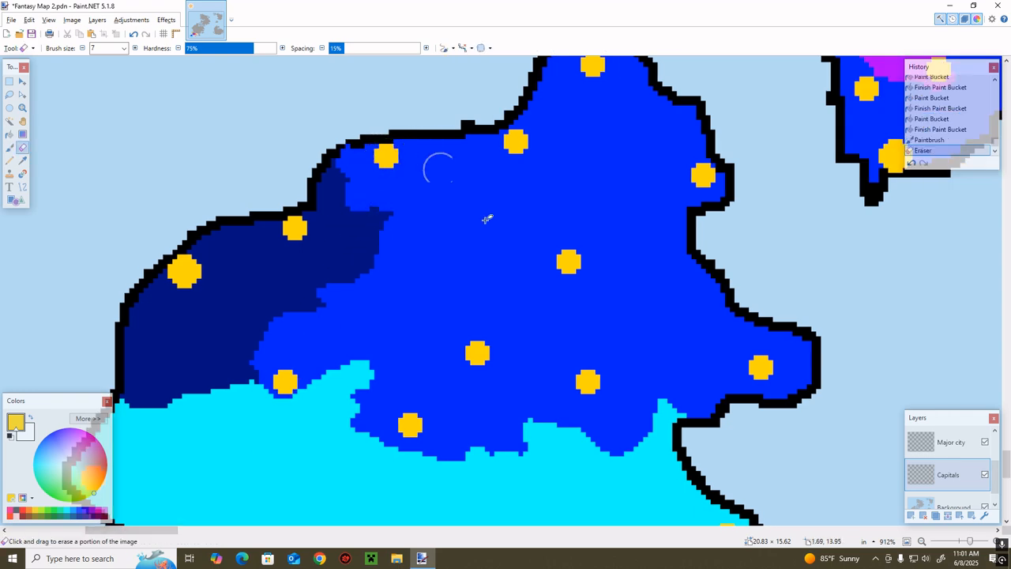
Hide the Major city layer and make the Background layer active
scroll(435, 163, "up", 5)
left_click_drag(154, 531, 185, 537)
scroll(281, 466, "down", 3)
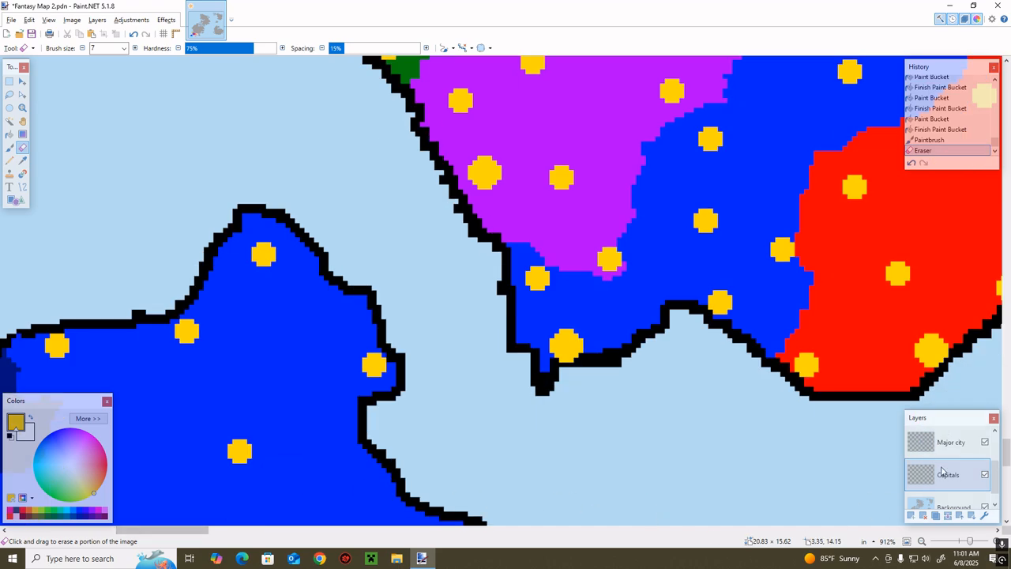
left_click(984, 441)
scroll(971, 466, "down", 1)
left_click(955, 495)
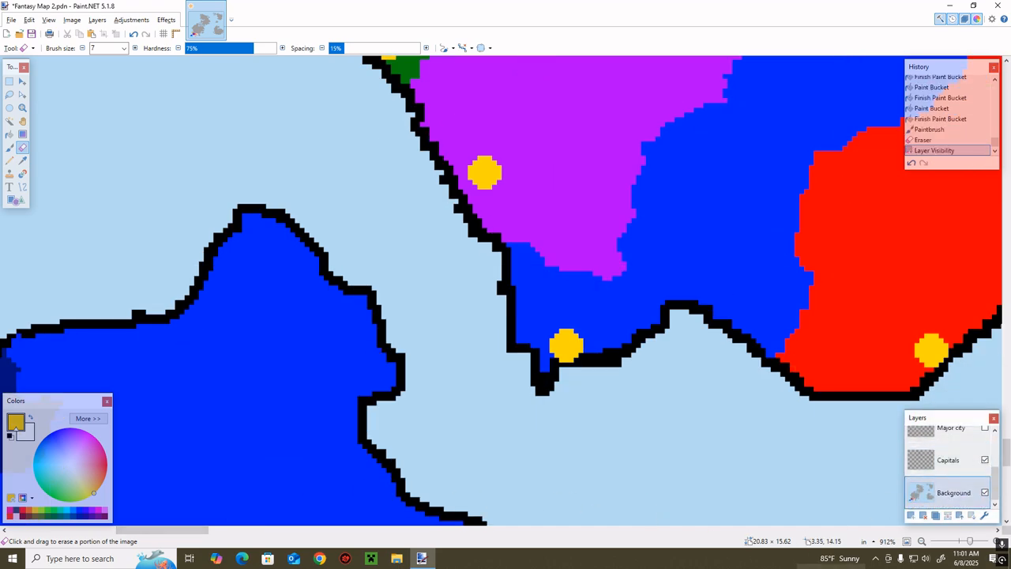
Widen the white strip on the grey eastern island's west coast and extend it along the coast to the southern shore
left_click_drag(969, 541, 960, 542)
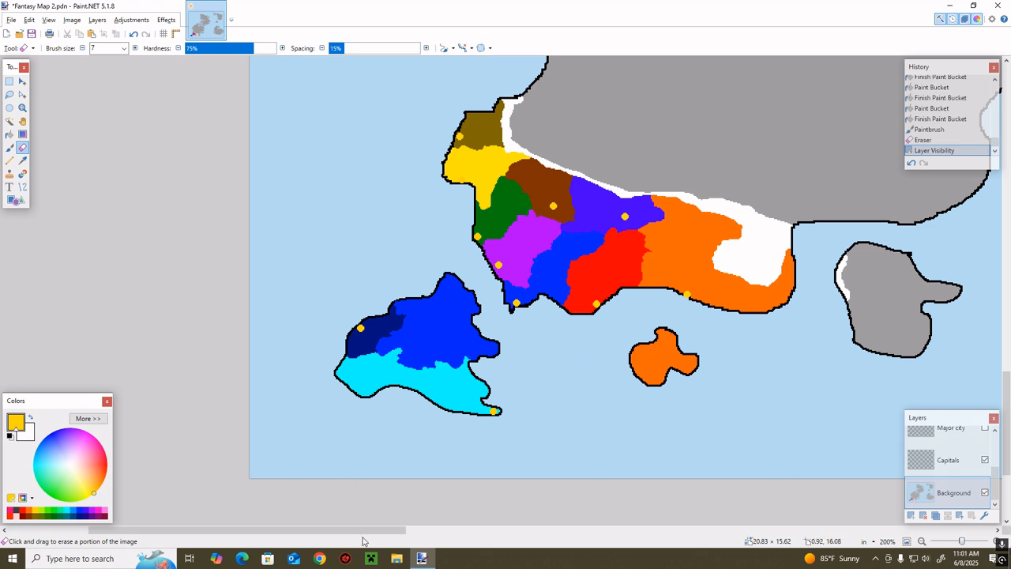
left_click_drag(368, 531, 446, 535)
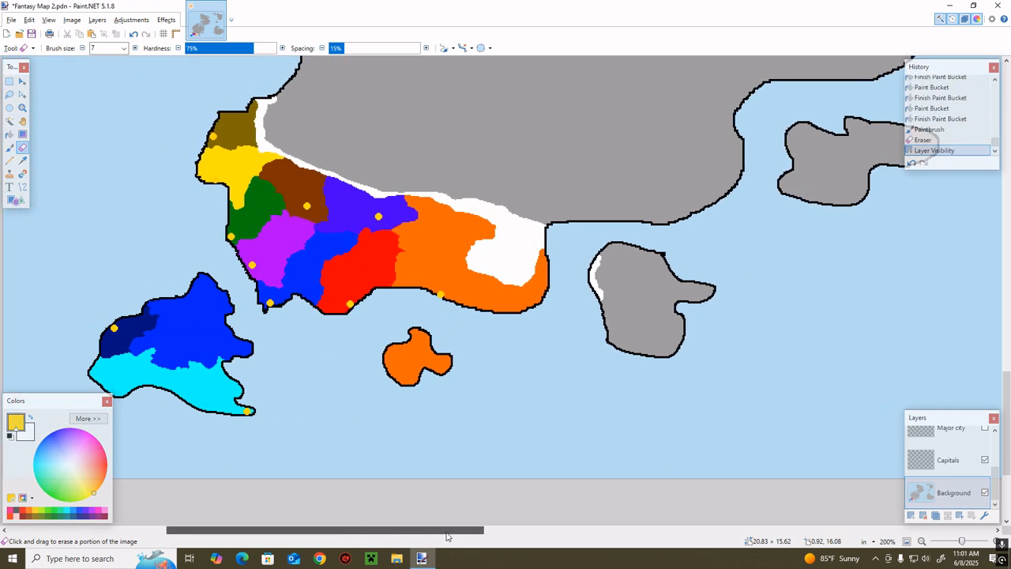
key("z")
mouse_move(556, 215)
left_mouse_down()
mouse_move(443, 340)
mouse_move(456, 341)
left_mouse_up()
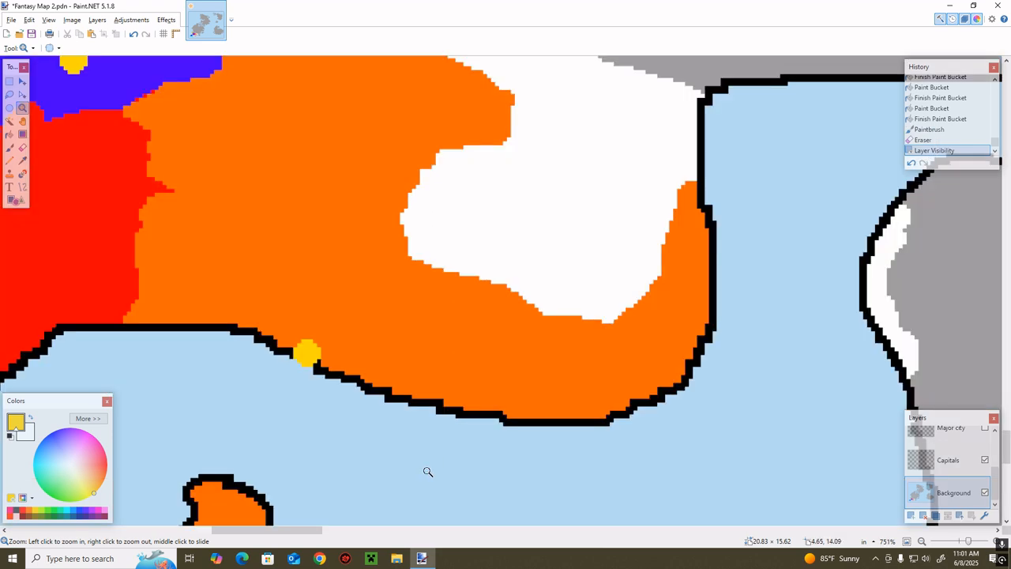
left_click_drag(252, 538, 296, 538)
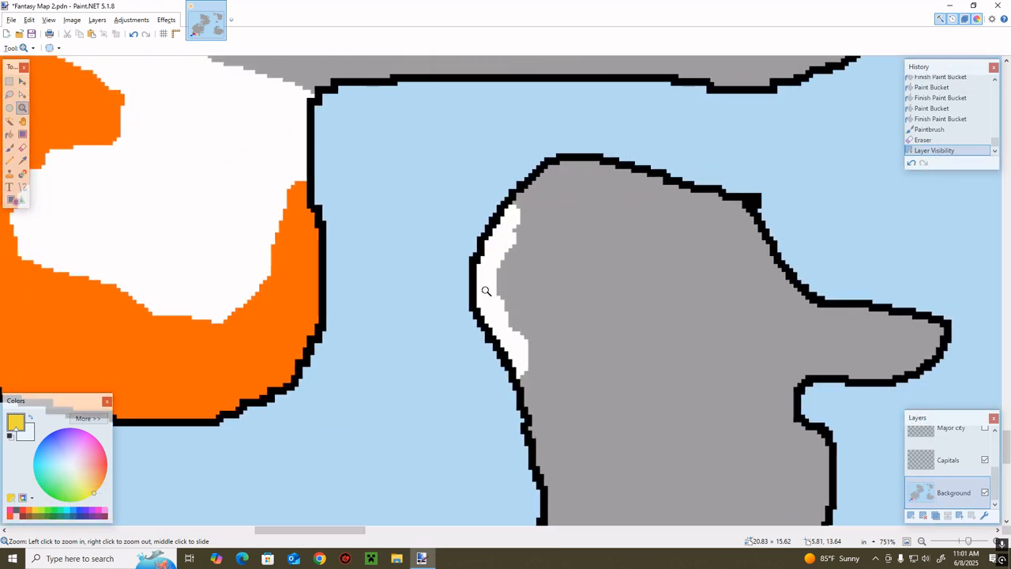
key("b")
mouse_move(503, 292)
left_mouse_down()
mouse_move(511, 338)
mouse_move(489, 327)
mouse_move(503, 246)
left_mouse_up()
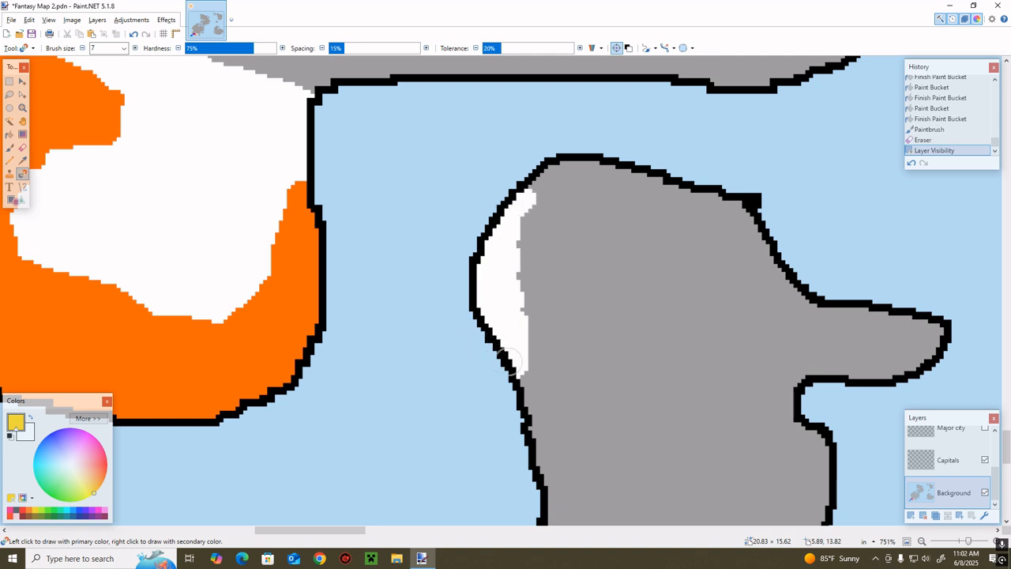
left_click_drag(509, 358, 532, 420)
left_click_drag(432, 416, 443, 377)
scroll(466, 371, "down", 3)
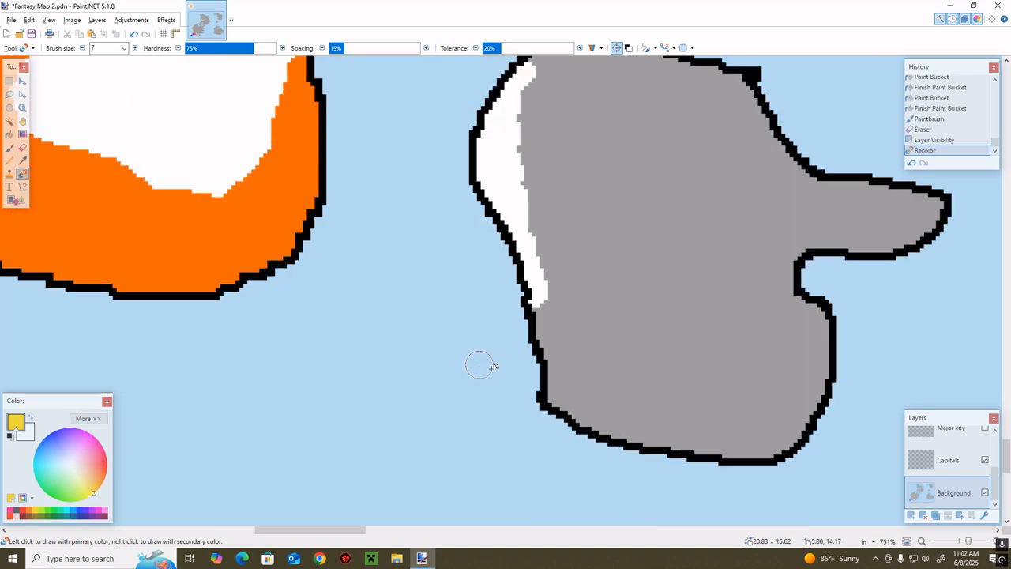
mouse_move(553, 395)
left_mouse_down()
mouse_move(528, 390)
mouse_move(558, 385)
mouse_move(587, 414)
left_mouse_up()
mouse_move(533, 341)
left_mouse_down()
mouse_move(608, 417)
mouse_move(638, 439)
left_mouse_up()
Sample the mainland orange and recolor a coastal patch of the eastern island's white strip with it
left_click_drag(323, 530, 298, 535)
scroll(325, 490, "up", 3)
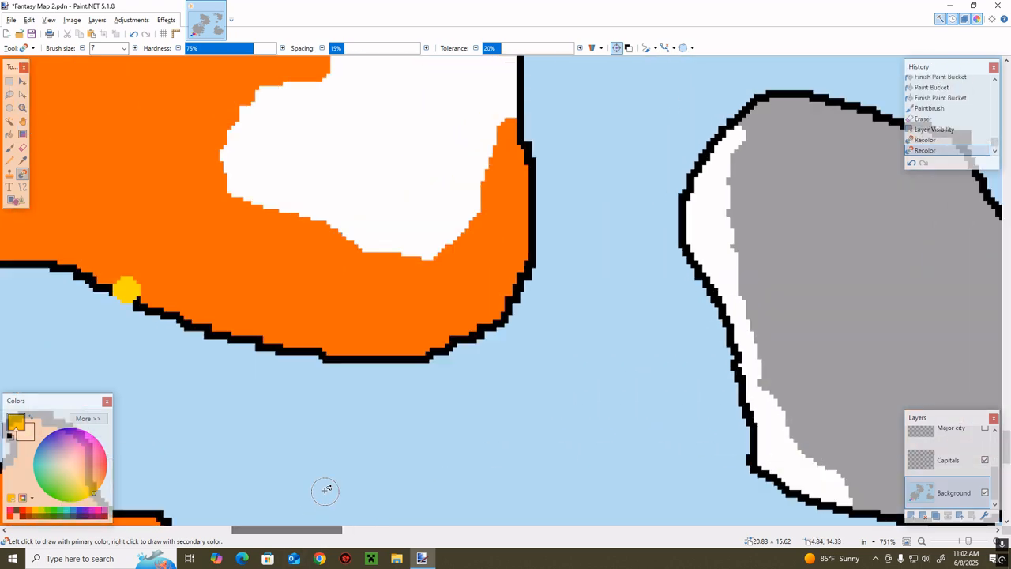
key("k")
key("r")
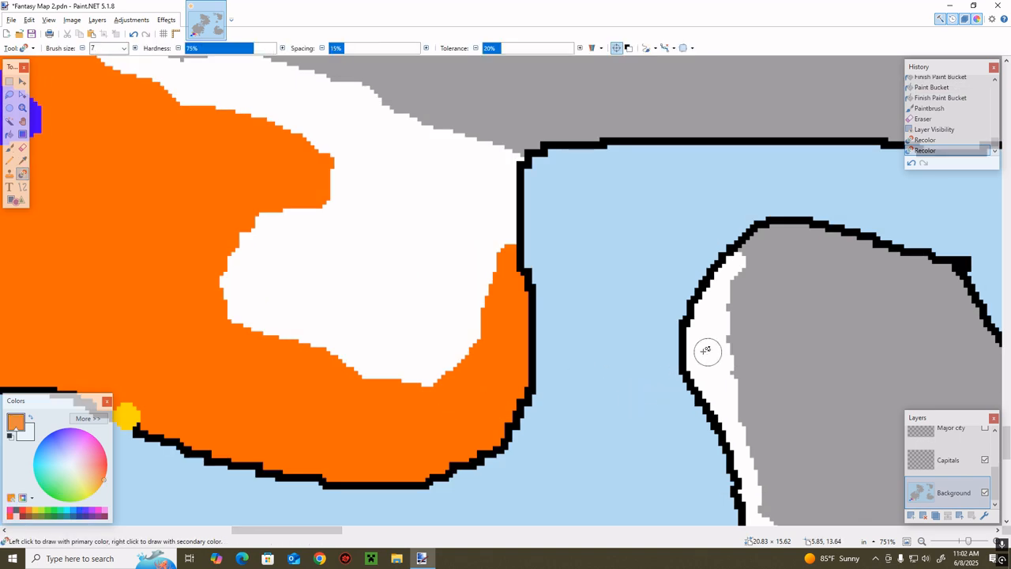
mouse_move(706, 350)
left_mouse_down()
mouse_move(695, 376)
mouse_move(683, 311)
mouse_move(707, 381)
mouse_move(689, 400)
left_mouse_up()
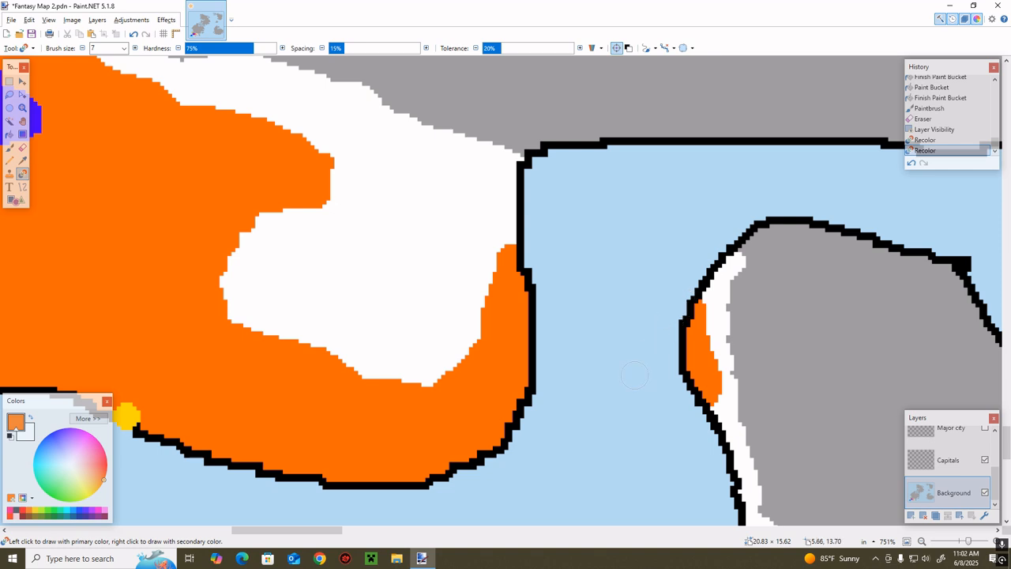
Close off the white pocket in the orange mainland territory, fill it with orange, and extend the orange northward along the east coast
mouse_move(392, 412)
left_mouse_down()
mouse_move(466, 379)
mouse_move(455, 365)
mouse_move(408, 402)
mouse_move(496, 339)
mouse_move(437, 370)
mouse_move(481, 315)
mouse_move(508, 255)
mouse_move(475, 316)
left_mouse_up()
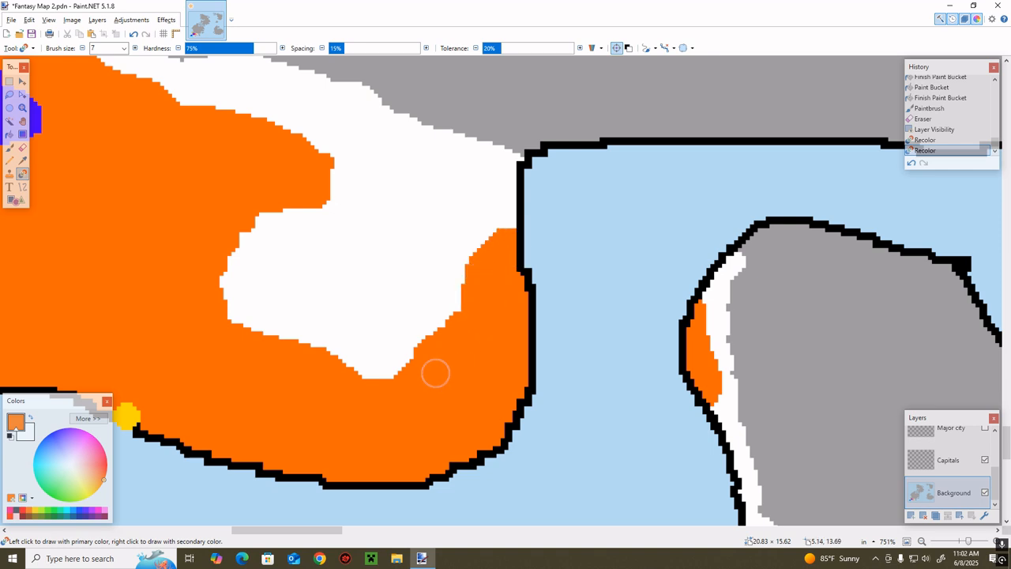
mouse_move(435, 372)
left_mouse_down()
mouse_move(405, 387)
mouse_move(188, 319)
left_mouse_up()
mouse_move(452, 336)
left_mouse_down()
mouse_move(481, 268)
mouse_move(509, 246)
mouse_move(502, 236)
mouse_move(314, 170)
left_mouse_up()
key("f")
left_click(376, 274)
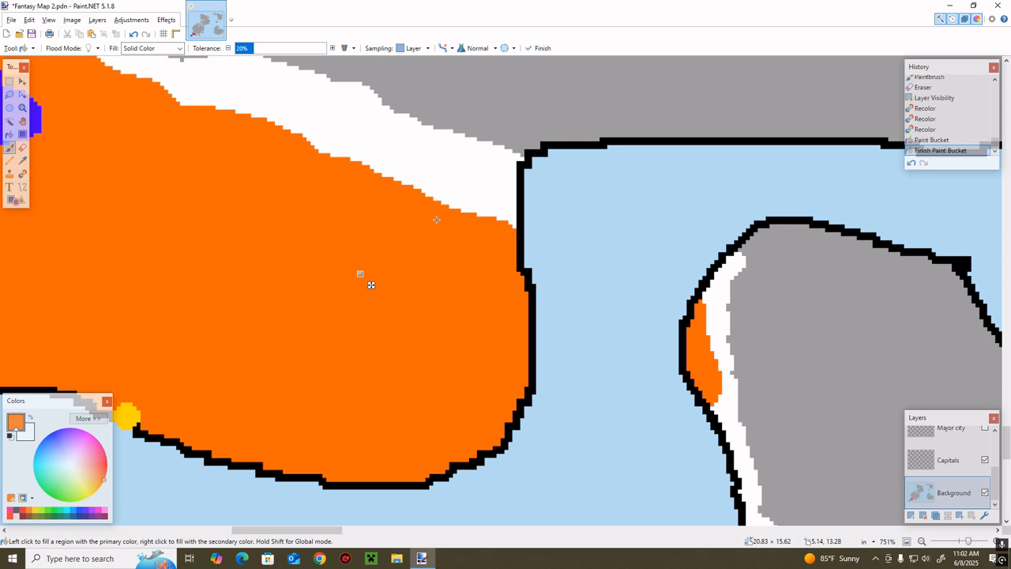
key("r")
mouse_move(387, 169)
left_mouse_down()
mouse_move(434, 160)
mouse_move(491, 206)
mouse_move(407, 189)
mouse_move(501, 174)
mouse_move(525, 228)
mouse_move(456, 183)
mouse_move(490, 189)
left_mouse_up()
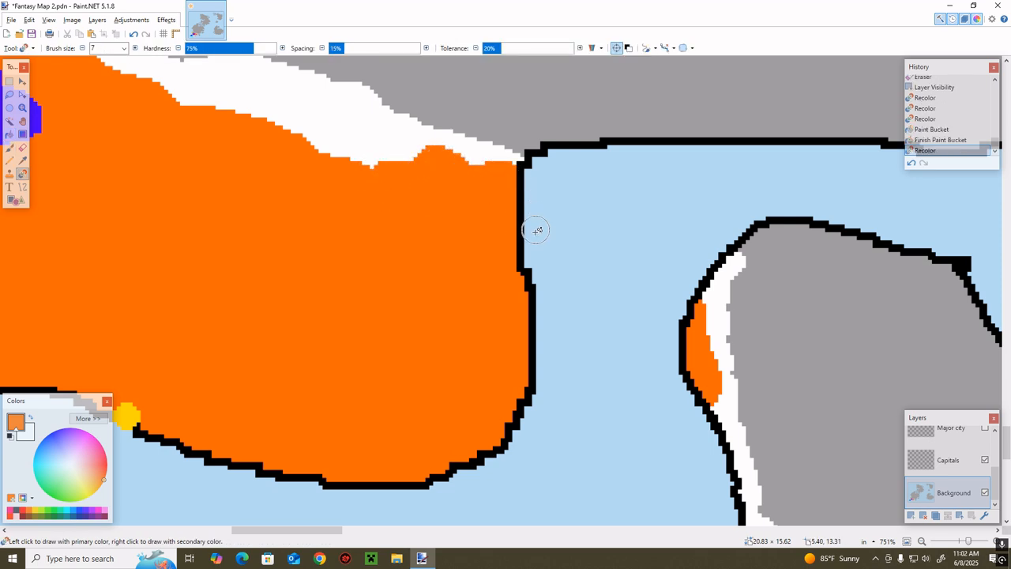
Widen the eastern island's white strip along its north and west coasts, and extend the orange patch southward
scroll(647, 354, "up", 2)
scroll(621, 402, "down", 3)
left_click_drag(300, 530, 318, 539)
mouse_move(557, 335)
left_mouse_down()
mouse_move(598, 361)
mouse_move(621, 452)
mouse_move(605, 477)
mouse_move(596, 322)
mouse_move(587, 301)
mouse_move(578, 313)
mouse_move(570, 282)
mouse_move(578, 239)
mouse_move(602, 193)
mouse_move(676, 162)
mouse_move(571, 193)
mouse_move(595, 332)
mouse_move(565, 343)
mouse_move(566, 328)
mouse_move(559, 362)
mouse_move(565, 306)
mouse_move(549, 287)
mouse_move(563, 234)
mouse_move(544, 278)
left_mouse_up()
scroll(581, 241, "down", 3)
left_click_drag(581, 241, 574, 263)
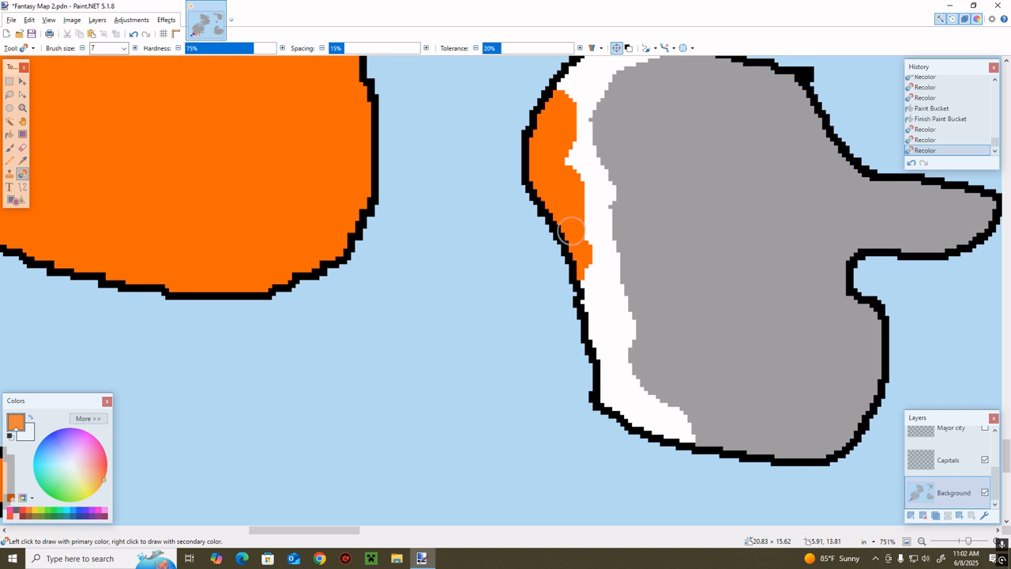
left_click(570, 230)
Show the Alliance layer and make it active
left_click_drag(970, 541, 965, 541)
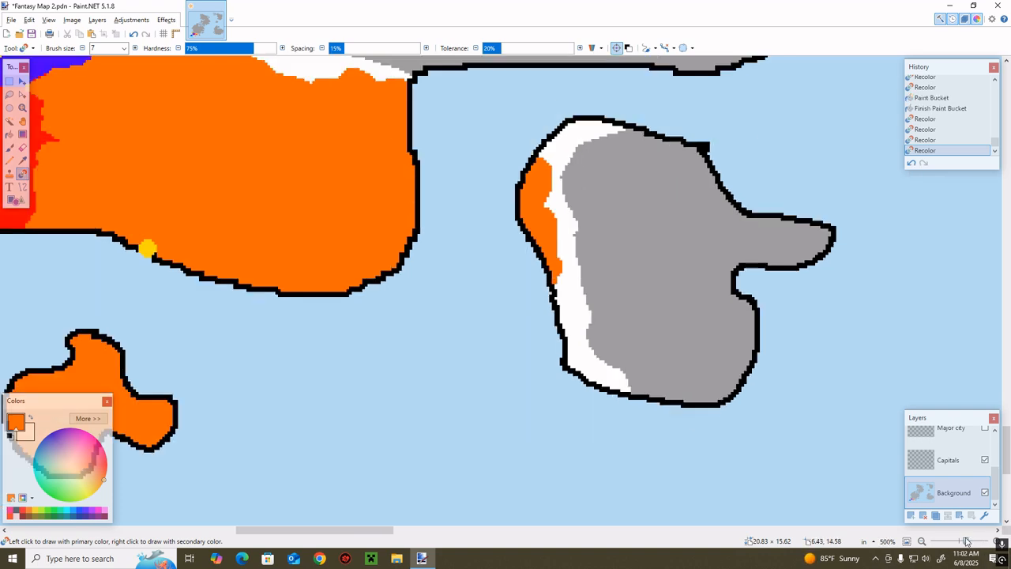
scroll(803, 477, "up", 2)
left_click_drag(370, 531, 307, 527)
mouse_move(965, 541)
left_mouse_down()
mouse_move(952, 541)
mouse_move(964, 541)
left_mouse_up()
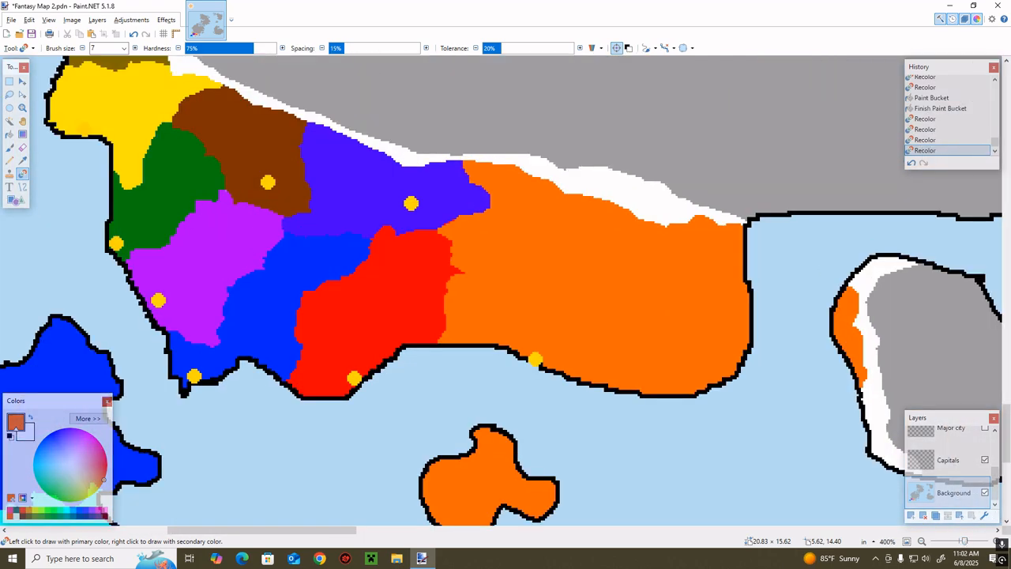
left_click_drag(278, 530, 202, 527)
scroll(971, 448, "up", 3)
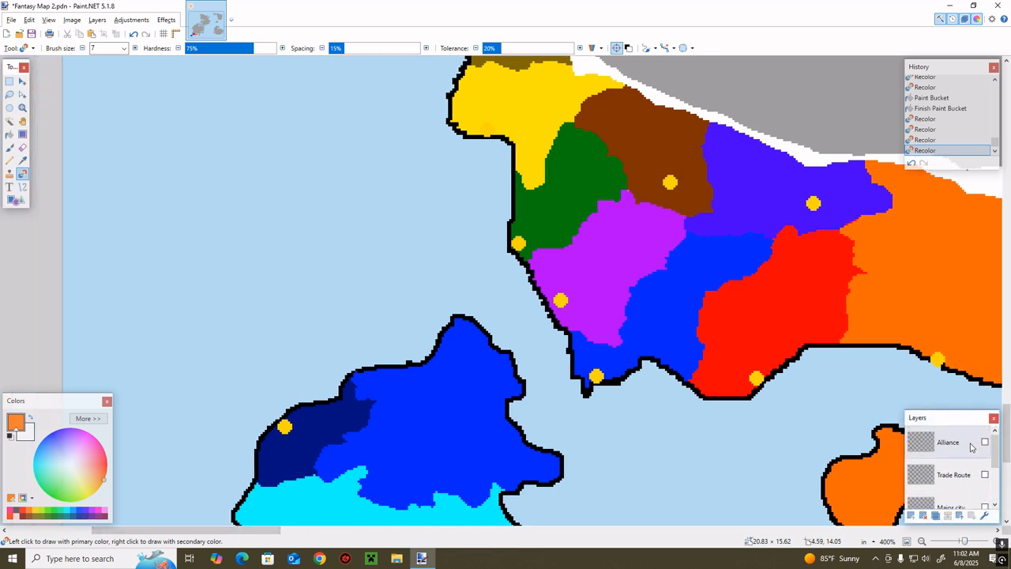
left_click(984, 442)
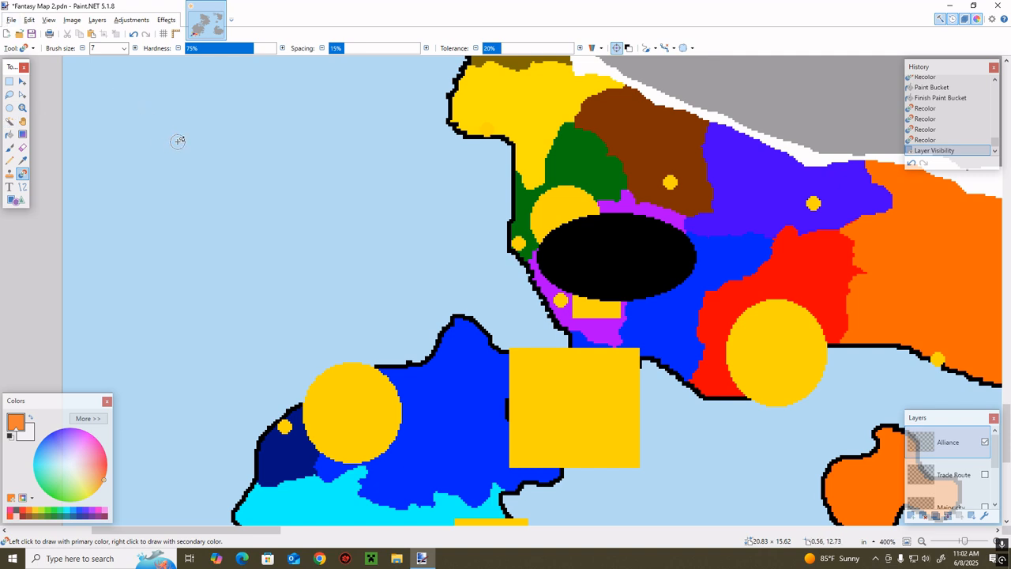
Erase the black ellipse and the yellow circle and rectangle covering the purple territory on the Alliance layer
key("e")
mouse_move(596, 252)
left_mouse_down()
mouse_move(521, 280)
mouse_move(587, 232)
mouse_move(523, 251)
mouse_move(678, 211)
mouse_move(586, 252)
mouse_move(524, 229)
left_mouse_up()
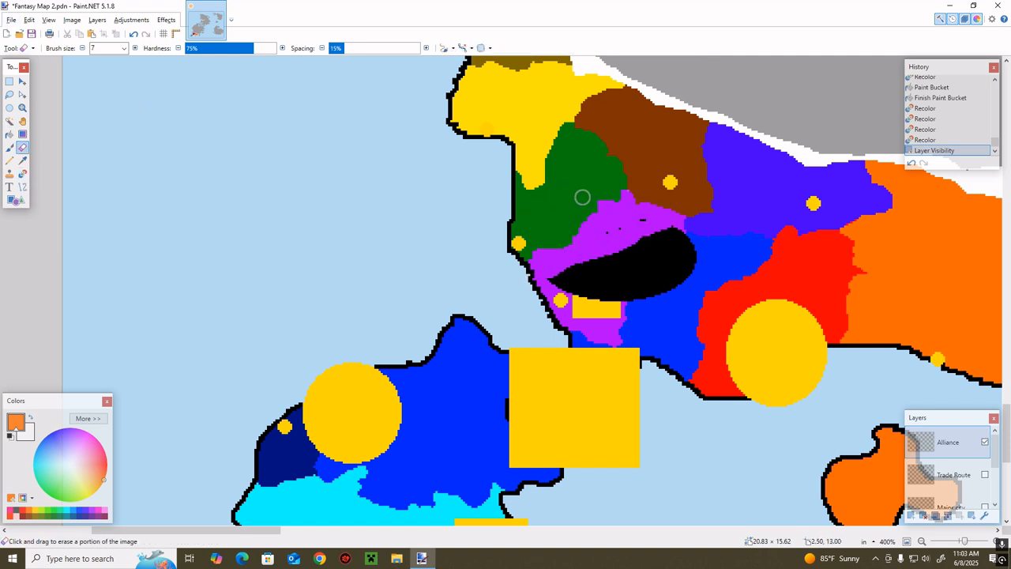
mouse_move(570, 265)
left_mouse_down()
mouse_move(712, 276)
mouse_move(541, 283)
mouse_move(657, 301)
mouse_move(581, 305)
mouse_move(602, 312)
mouse_move(657, 311)
mouse_move(586, 298)
mouse_move(665, 247)
left_mouse_up()
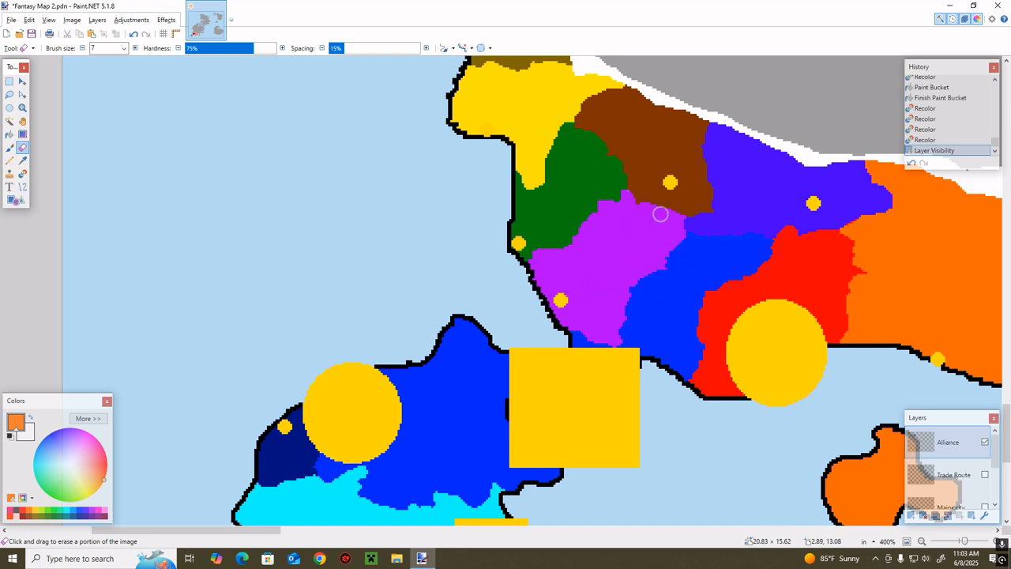
Enlarge the eraser to size 12 and erase the yellow square over the strait and the circles over the western island and red coast
left_click_drag(554, 360, 644, 353)
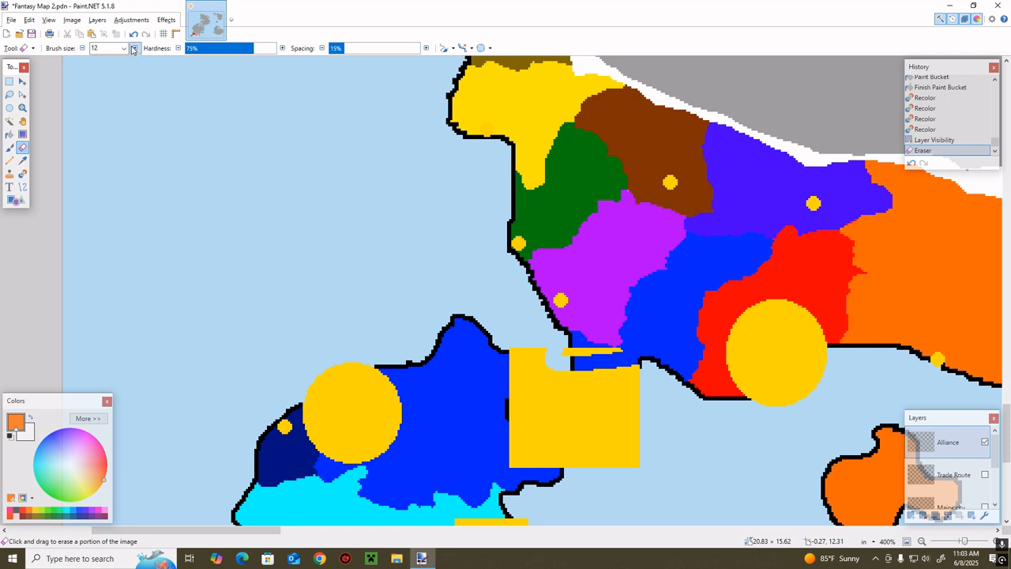
mouse_move(388, 376)
left_mouse_down()
mouse_move(278, 408)
mouse_move(344, 379)
mouse_move(379, 398)
mouse_move(399, 345)
mouse_move(379, 426)
mouse_move(703, 371)
mouse_move(630, 367)
mouse_move(627, 352)
mouse_move(581, 360)
mouse_move(682, 395)
mouse_move(585, 419)
mouse_move(627, 446)
mouse_move(665, 437)
left_mouse_up()
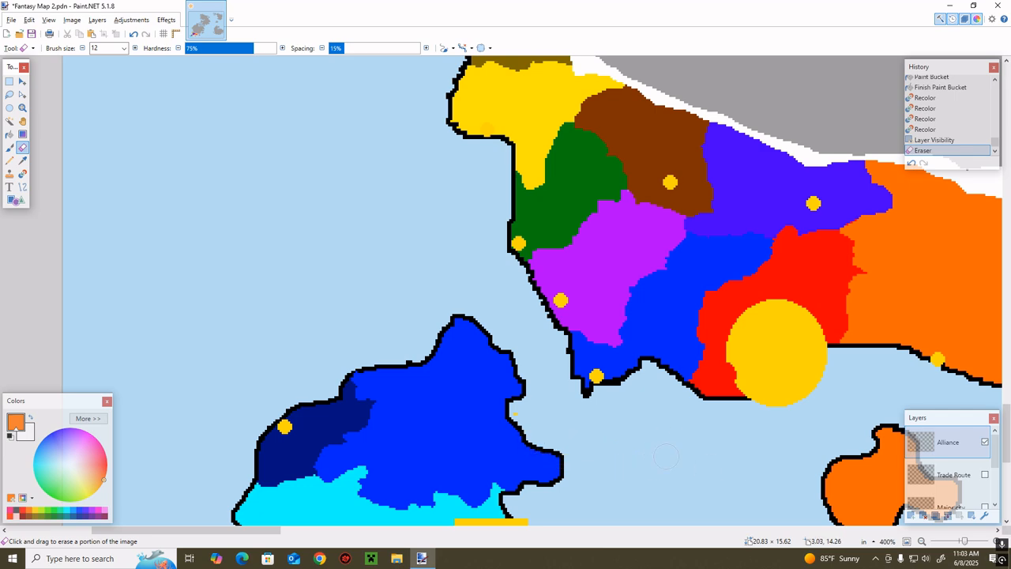
mouse_move(865, 333)
left_mouse_down()
mouse_move(831, 370)
mouse_move(748, 410)
mouse_move(731, 363)
mouse_move(713, 354)
mouse_move(757, 328)
left_mouse_up()
Draw a solid yellow rectangle of about 0.57 x 0.49 in over the strait between the blue island and the blue mainland
scroll(661, 321, "down", 3)
scroll(316, 277, "up", 2)
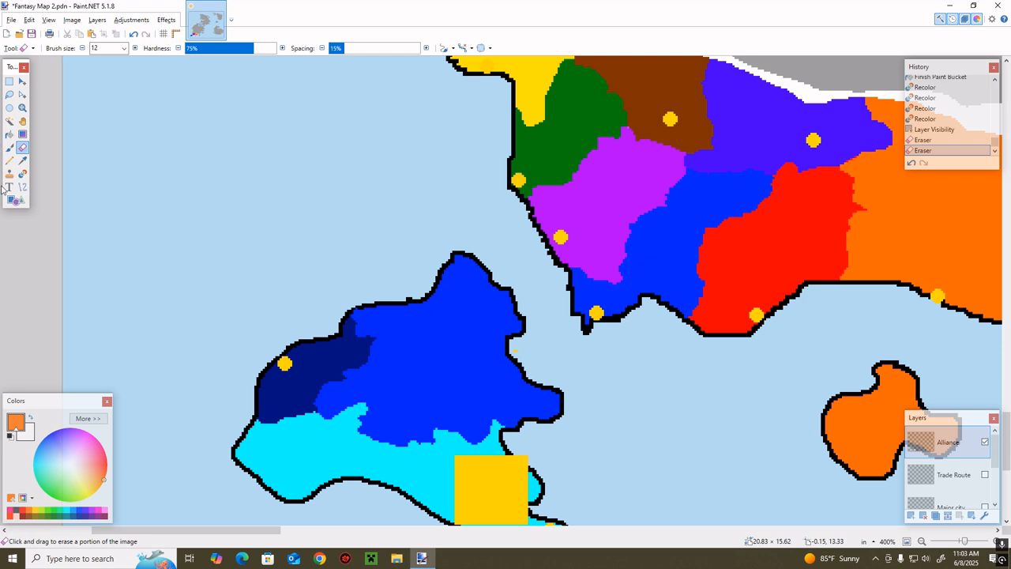
left_click(18, 199)
left_click(68, 50)
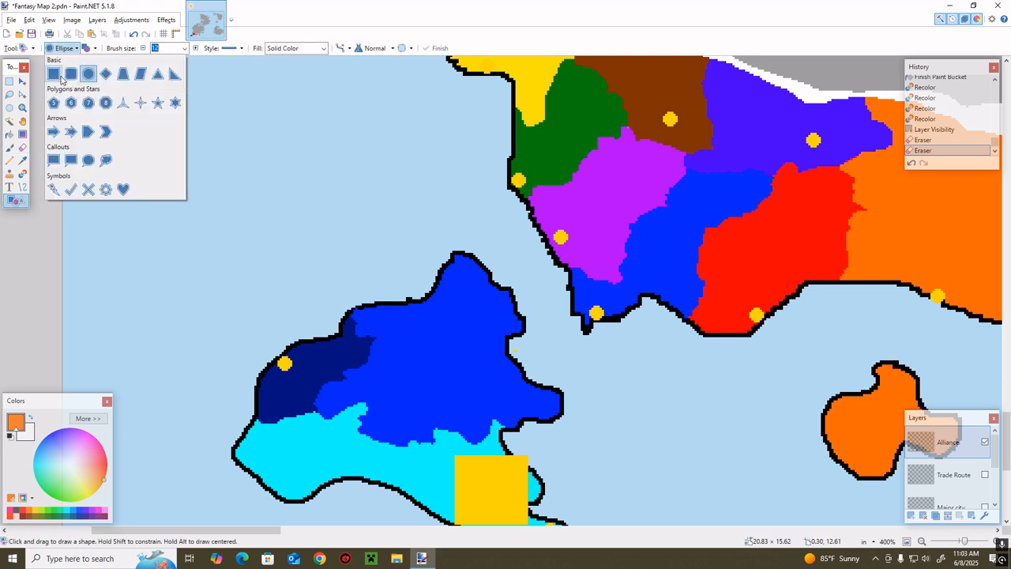
left_click(62, 81)
left_click_drag(622, 285, 507, 384)
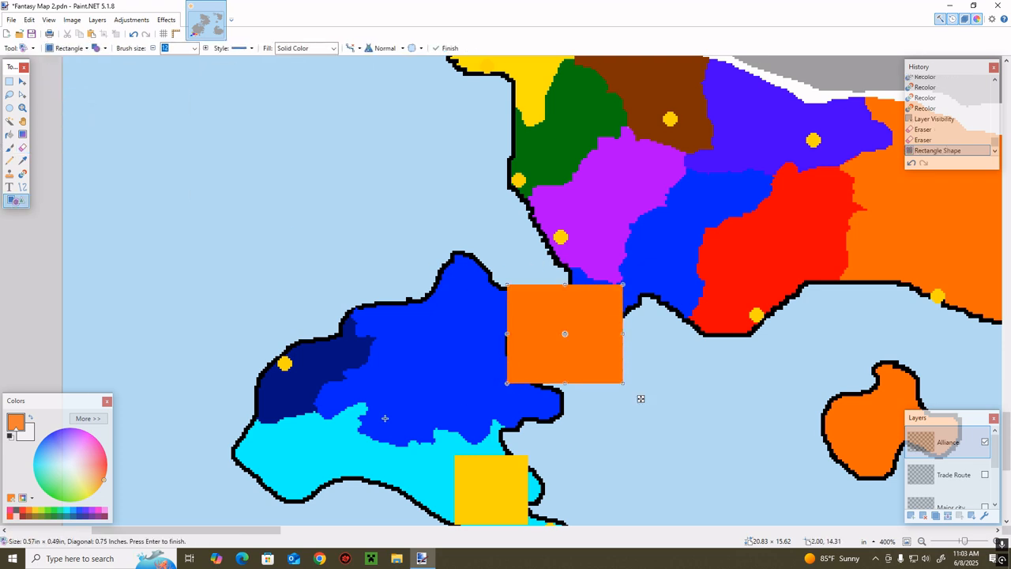
left_click(40, 512)
left_click_drag(641, 398, 619, 411)
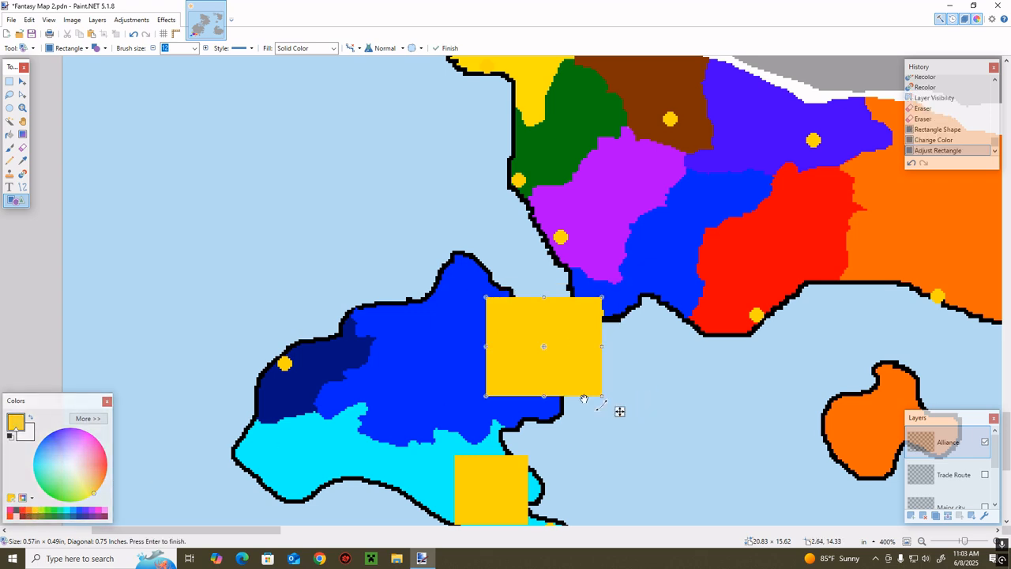
left_click(9, 148)
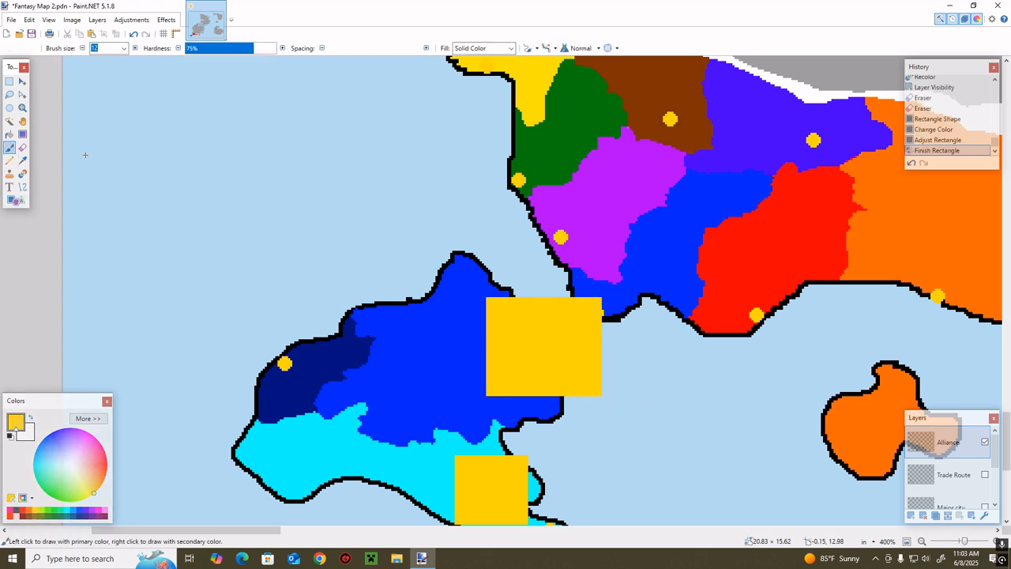
Hide the Alliance layer and make the Background layer active
scroll(630, 260, "up", 3)
left_click(983, 441)
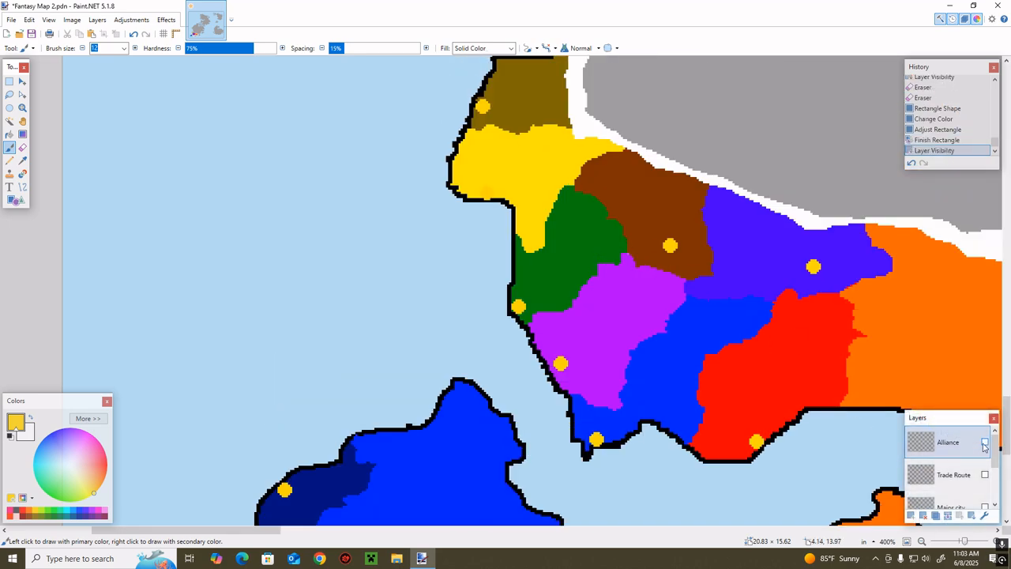
scroll(959, 474, "down", 5)
left_click(956, 494)
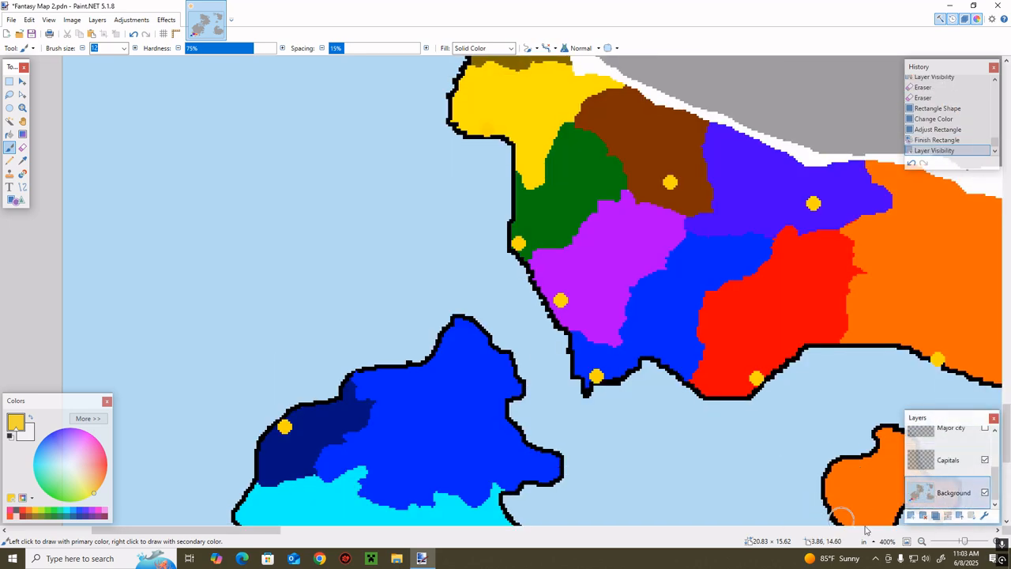
Sample the white border color and recolor a coastal strip of the gray mainland east of the orange territory at brush size 7
left_click_drag(965, 543, 965, 543)
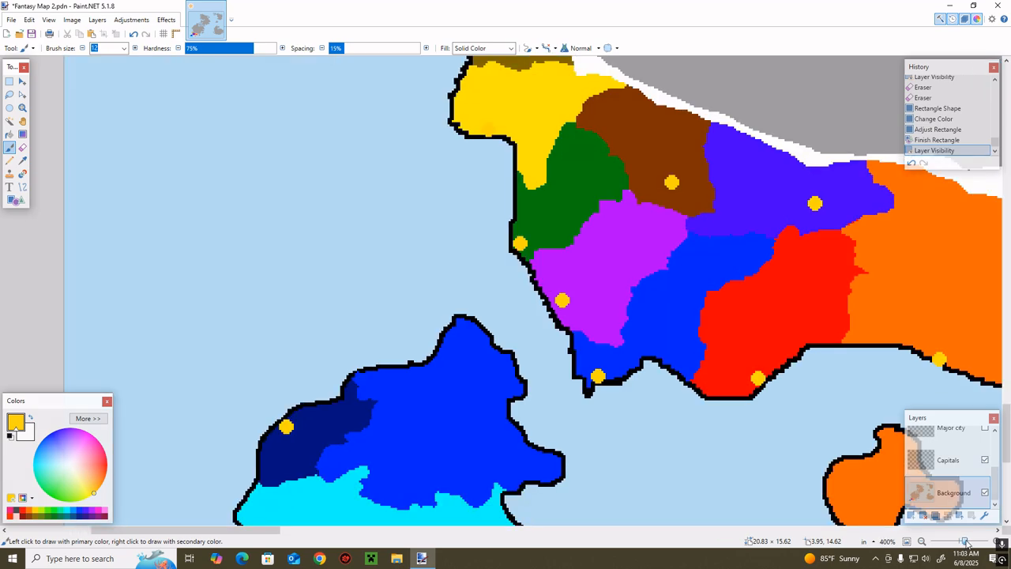
scroll(537, 506, "up", 3)
scroll(235, 537, "right", 8)
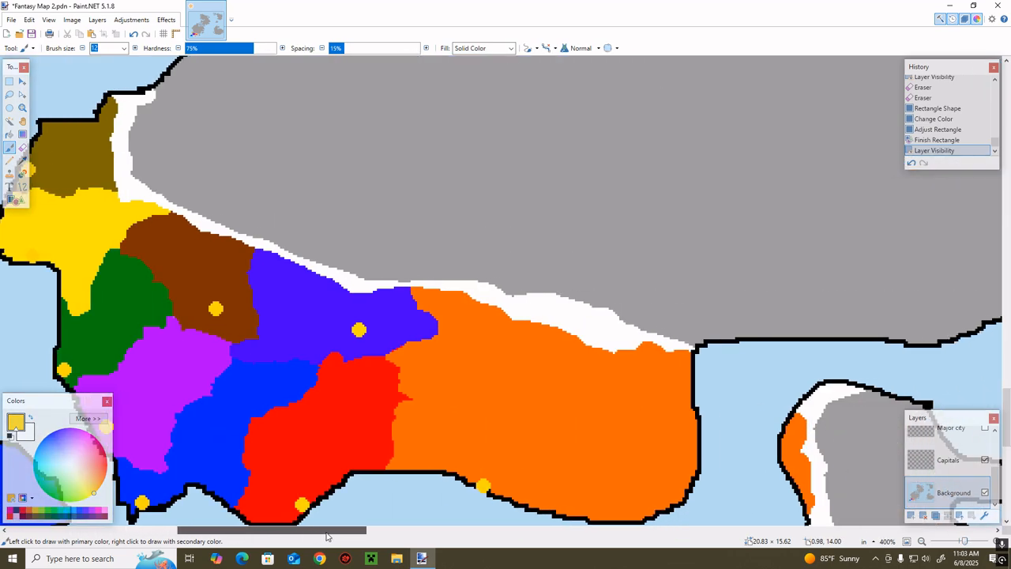
key("k")
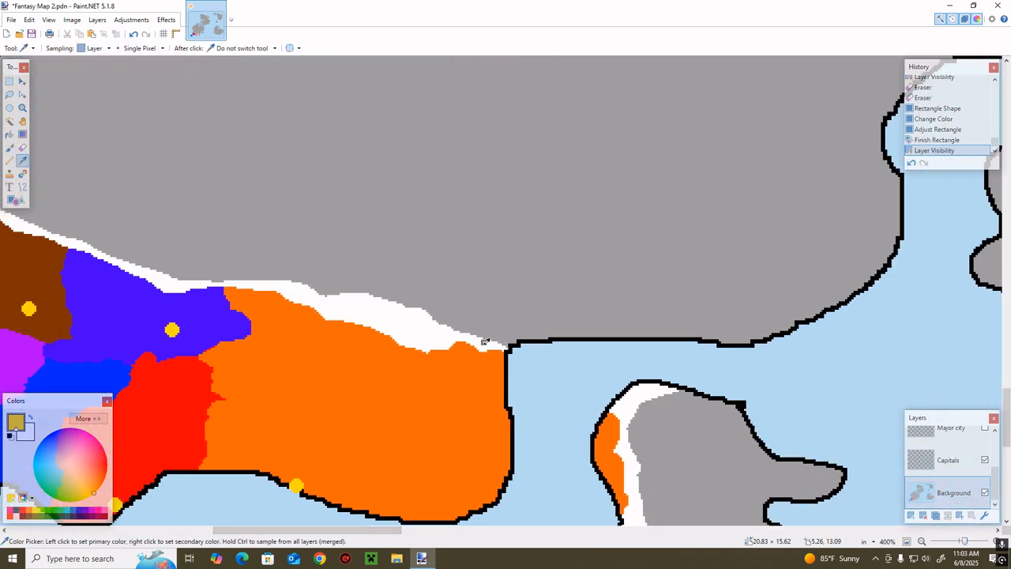
key("r")
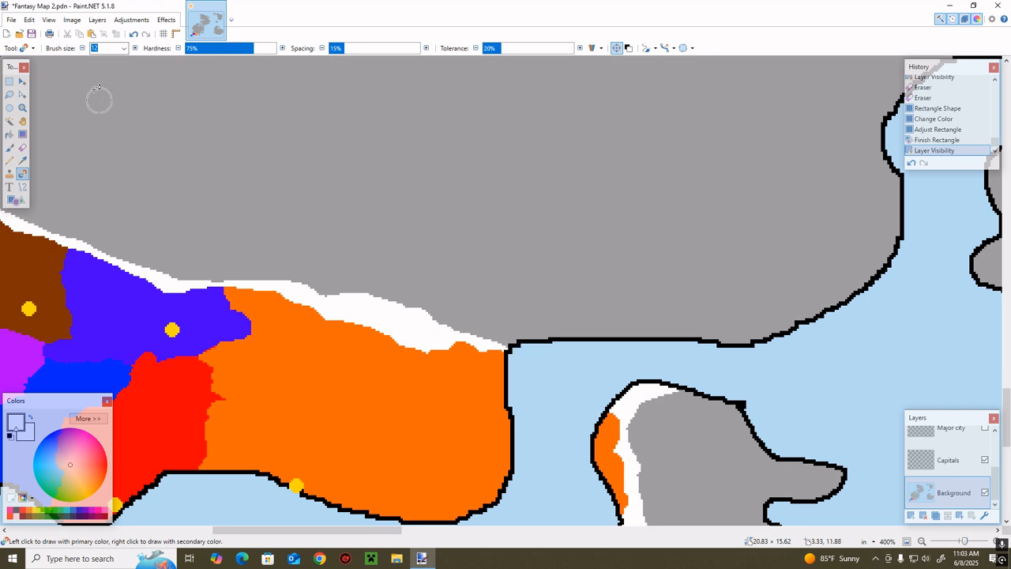
type("7")
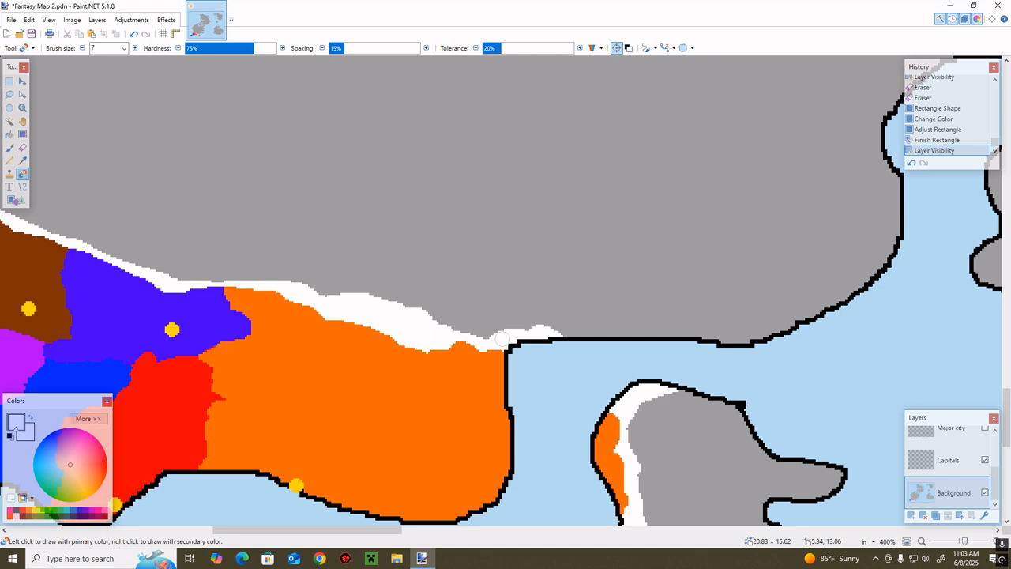
left_click_drag(599, 332, 582, 326)
mouse_move(633, 331)
left_mouse_down()
mouse_move(579, 333)
mouse_move(659, 340)
mouse_move(686, 327)
mouse_move(649, 327)
mouse_move(683, 333)
mouse_move(660, 350)
mouse_move(634, 314)
mouse_move(643, 311)
mouse_move(611, 317)
mouse_move(602, 307)
mouse_move(633, 297)
mouse_move(547, 311)
left_mouse_up()
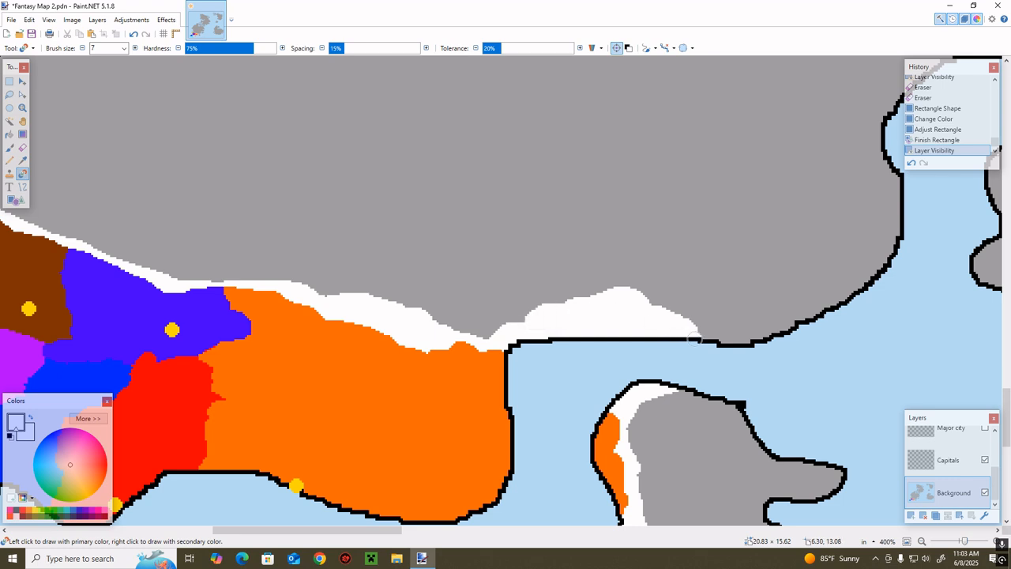
mouse_move(694, 337)
left_mouse_down()
mouse_move(674, 329)
mouse_move(677, 316)
mouse_move(644, 331)
left_mouse_up()
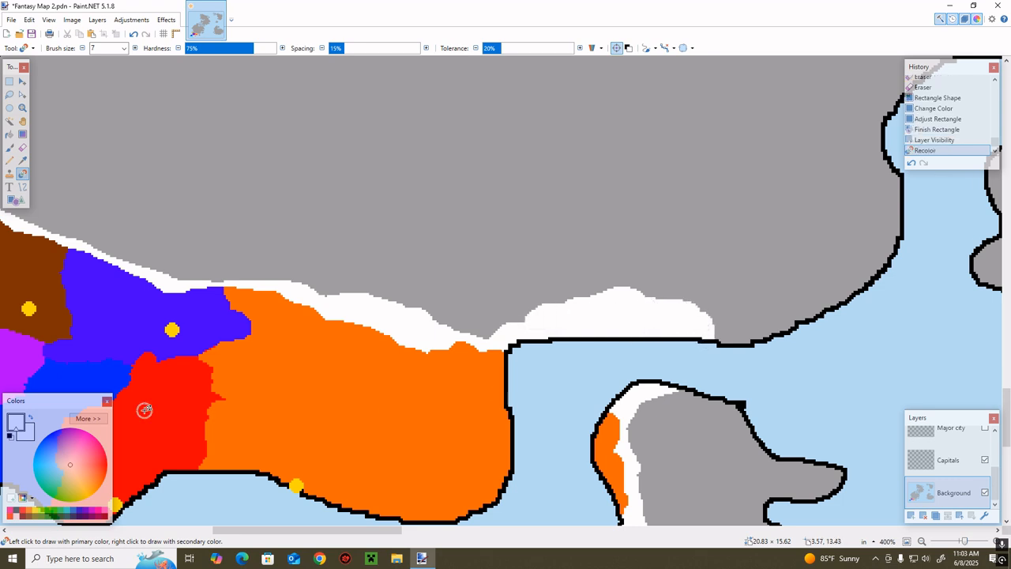
Pick green and recolor a coastal patch inside the new white strip on the mainland
left_click(19, 509)
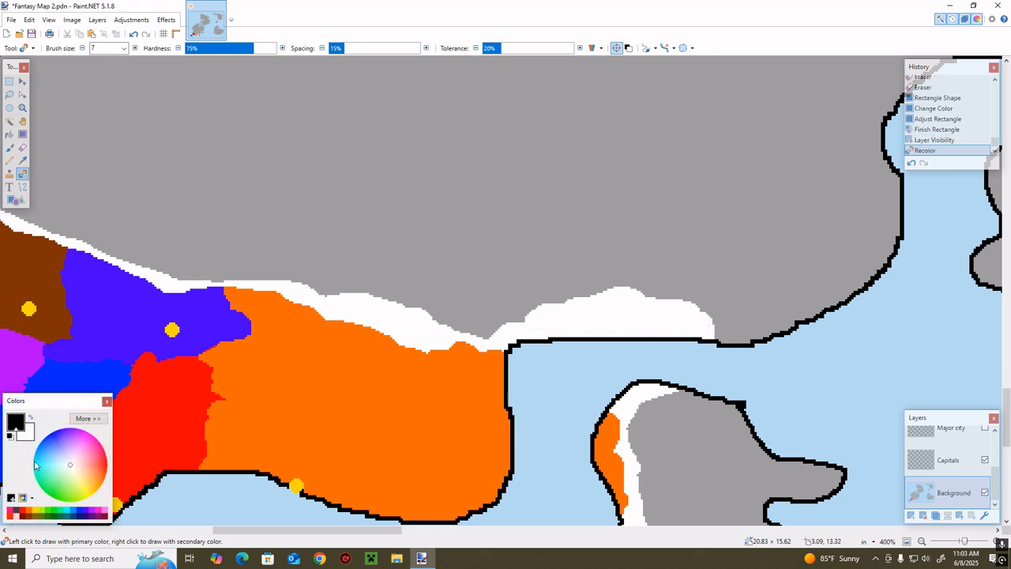
left_click(53, 512)
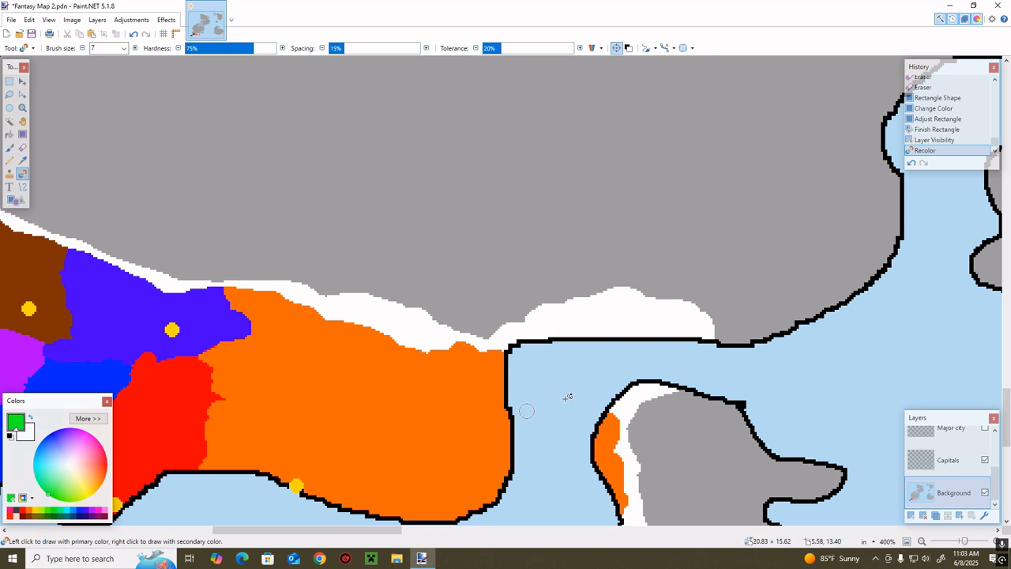
left_click(586, 327)
mouse_move(588, 326)
left_mouse_down()
mouse_move(548, 334)
mouse_move(612, 316)
mouse_move(601, 335)
mouse_move(624, 315)
mouse_move(642, 335)
mouse_move(626, 320)
mouse_move(650, 333)
mouse_move(668, 321)
mouse_move(675, 334)
mouse_move(652, 317)
mouse_move(683, 336)
left_mouse_up()
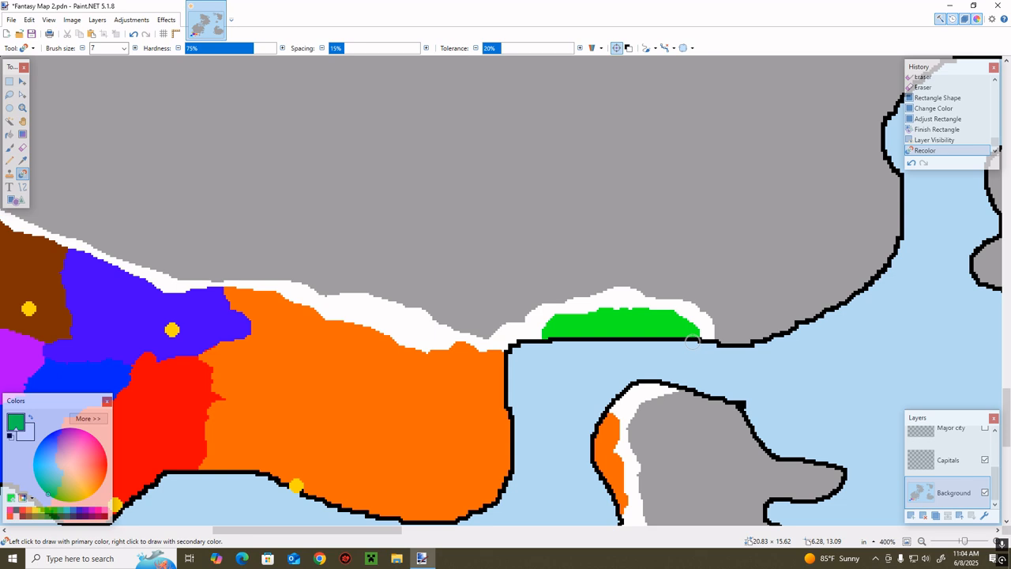
left_click(691, 341)
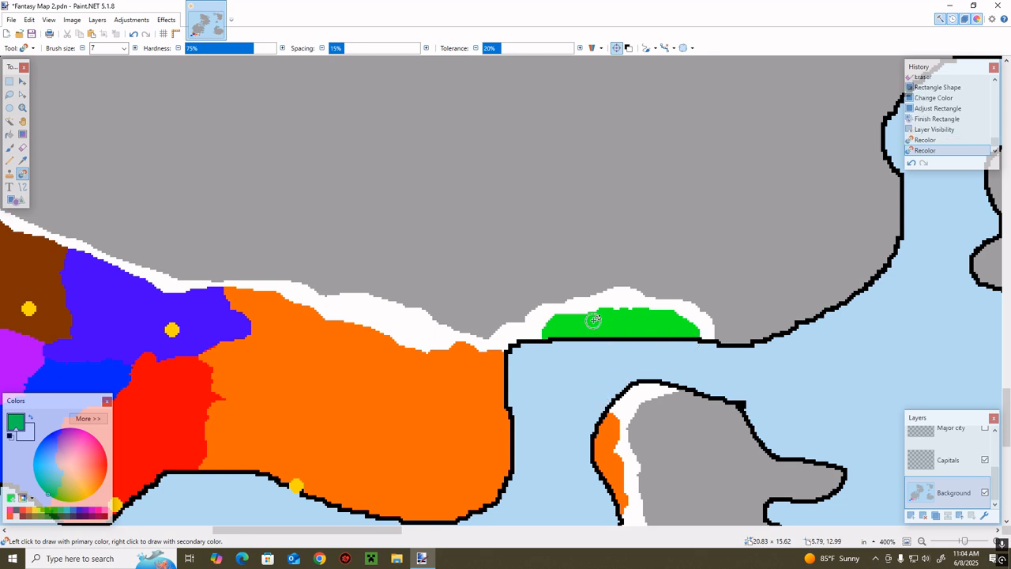
Extend the green territory through the white strip to the orange border, and push a new white border into the gray land around it
mouse_move(591, 318)
left_mouse_down()
mouse_move(621, 304)
mouse_move(595, 300)
mouse_move(543, 332)
mouse_move(616, 294)
mouse_move(542, 336)
mouse_move(546, 307)
mouse_move(552, 325)
mouse_move(532, 323)
mouse_move(660, 288)
mouse_move(627, 313)
mouse_move(593, 296)
mouse_move(657, 310)
mouse_move(640, 335)
mouse_move(685, 330)
left_mouse_up()
mouse_move(526, 308)
left_mouse_down()
mouse_move(511, 329)
mouse_move(518, 338)
mouse_move(474, 347)
mouse_move(483, 333)
mouse_move(472, 346)
mouse_move(483, 330)
mouse_move(580, 290)
mouse_move(664, 287)
mouse_move(683, 302)
mouse_move(617, 294)
mouse_move(676, 305)
mouse_move(742, 353)
mouse_move(689, 310)
mouse_move(732, 332)
left_mouse_up()
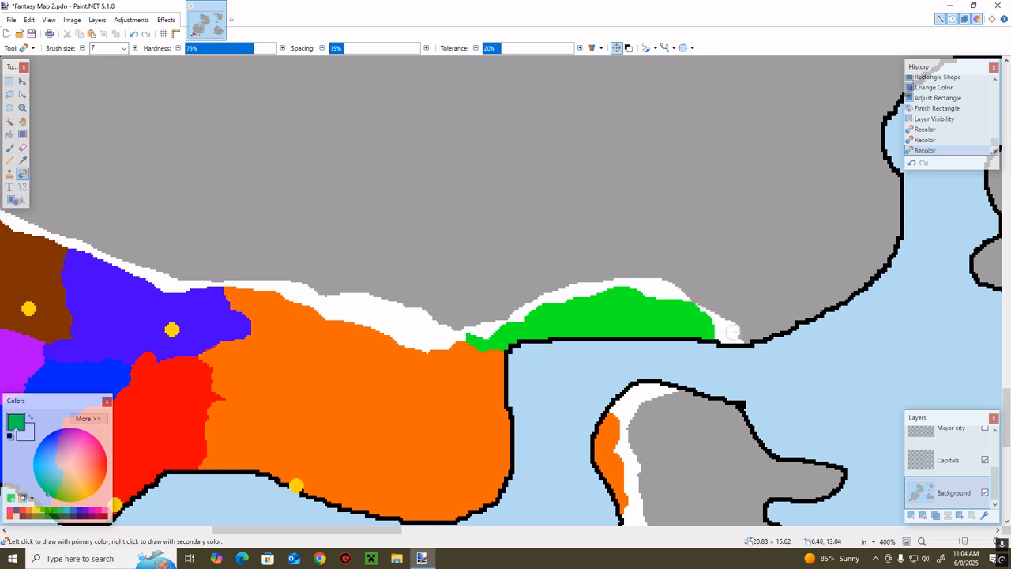
left_click_drag(688, 307, 726, 341)
Widen the white strip along the eastern island's north coast and recolor its northern part green
scroll(681, 349, "down", 3)
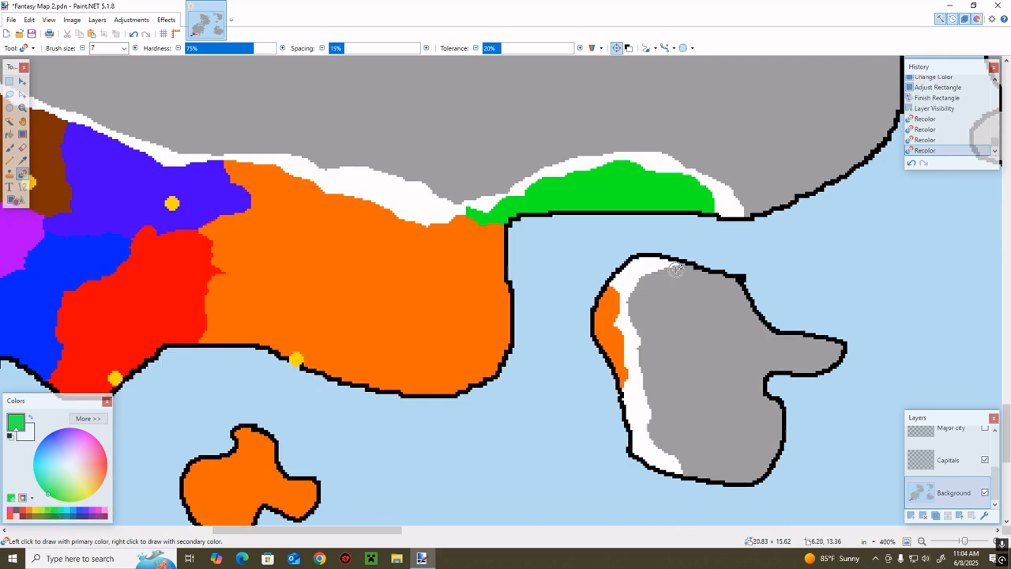
left_click_drag(676, 269, 727, 286)
mouse_move(667, 261)
left_mouse_down()
mouse_move(637, 308)
mouse_move(642, 330)
mouse_move(625, 322)
mouse_move(637, 309)
left_mouse_up()
scroll(532, 425, "up", 3)
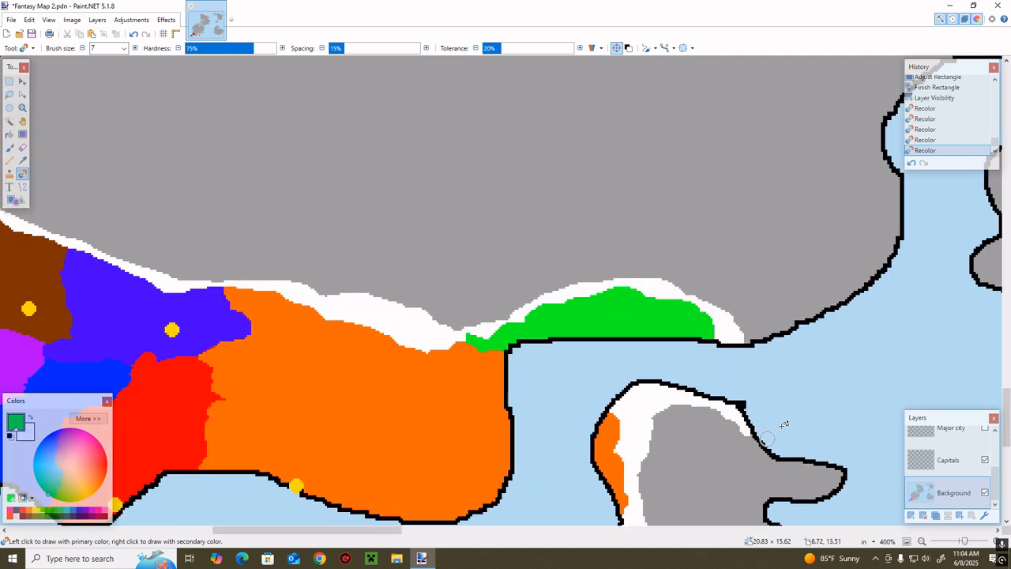
mouse_move(649, 391)
left_mouse_down()
mouse_move(617, 408)
mouse_move(652, 392)
mouse_move(715, 405)
mouse_move(746, 432)
mouse_move(719, 402)
mouse_move(618, 413)
mouse_move(688, 409)
mouse_move(657, 418)
mouse_move(694, 402)
mouse_move(738, 414)
mouse_move(755, 438)
mouse_move(713, 408)
mouse_move(624, 420)
left_mouse_up()
scroll(748, 433, "down", 2)
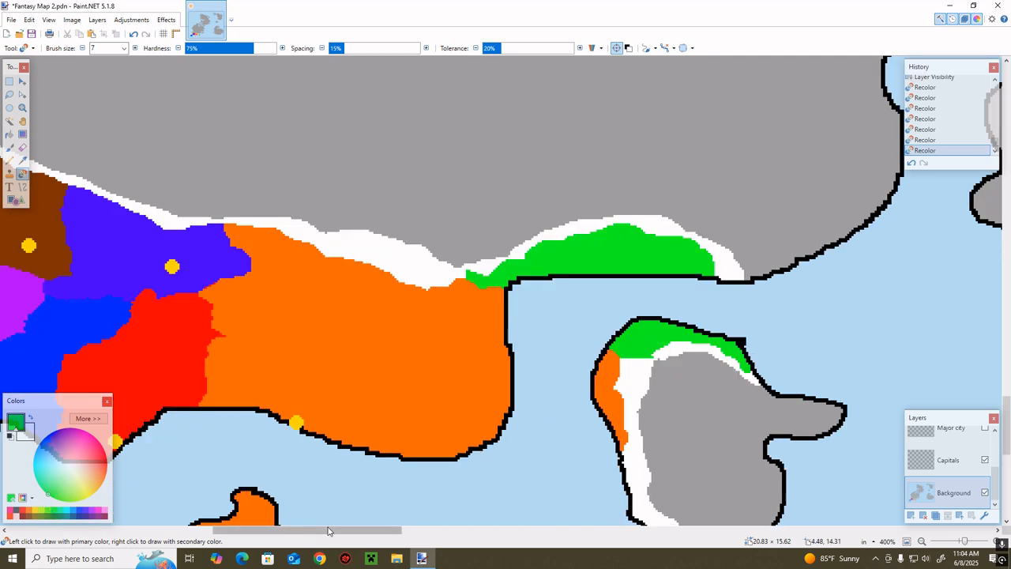
Show the Major city layer and set the recolor brush to yellow at size 5
left_click(984, 428)
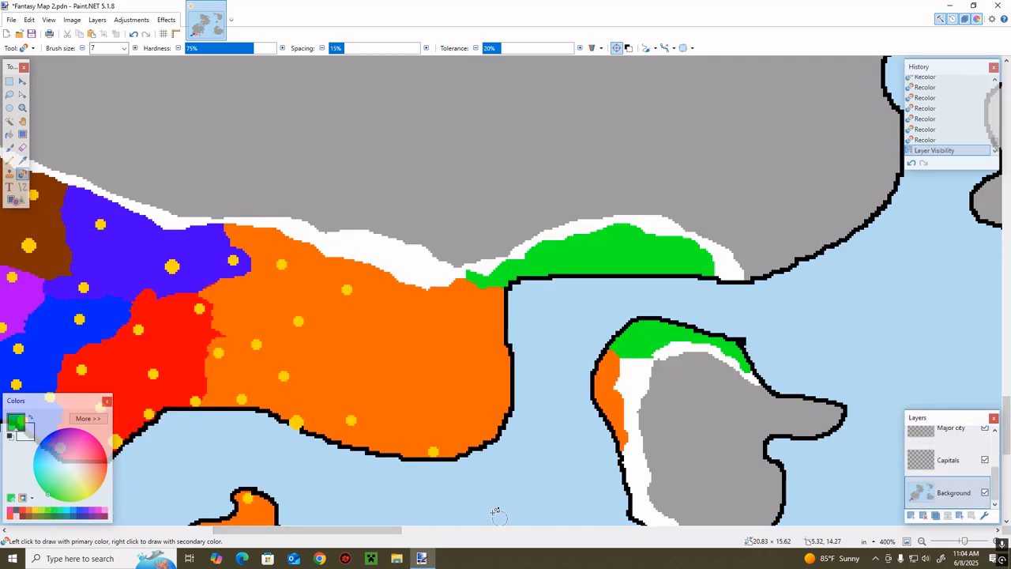
left_click(34, 512)
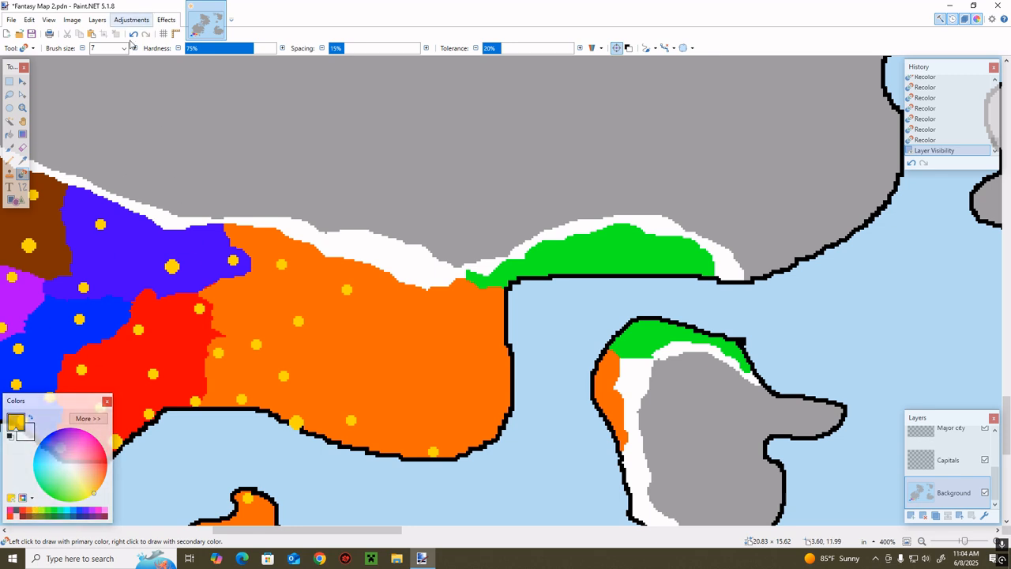
left_click(83, 48)
left_click(82, 48)
Try marking new cities with yellow dots across the orange mainland, the green coast and the eastern island on the Background layer
left_click(350, 346)
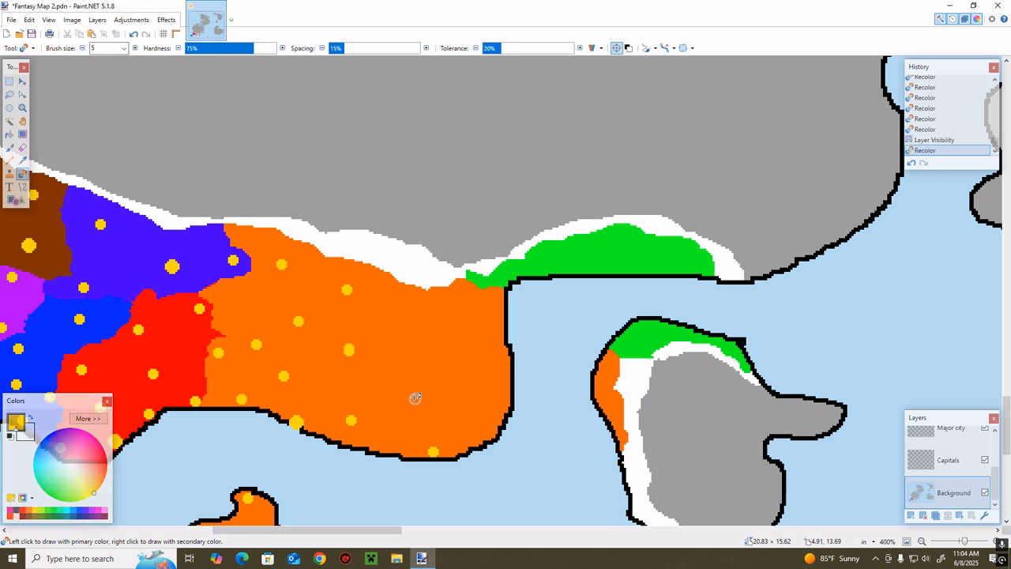
left_click(911, 162)
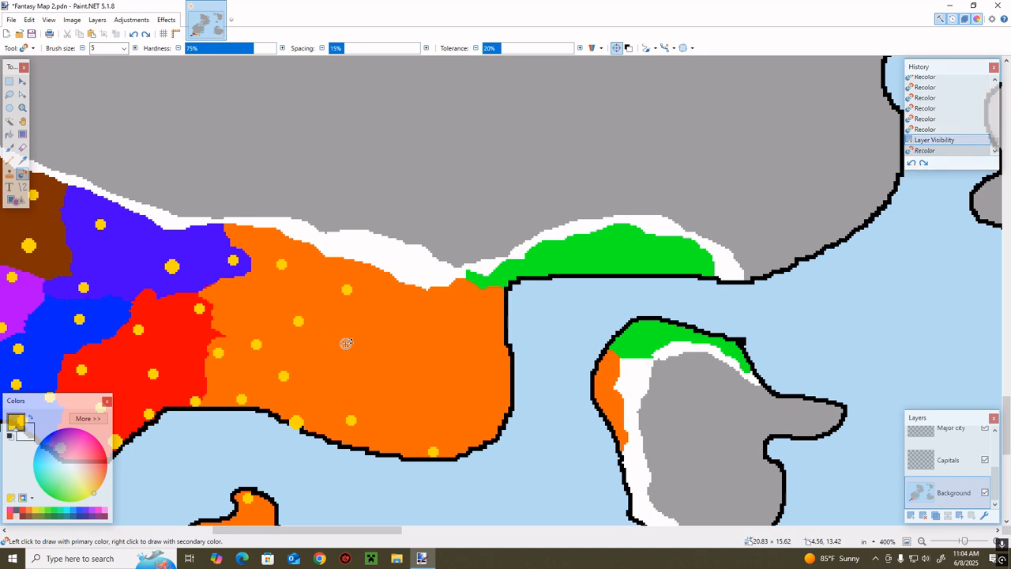
left_click(344, 344)
left_click(410, 390)
left_click(493, 369)
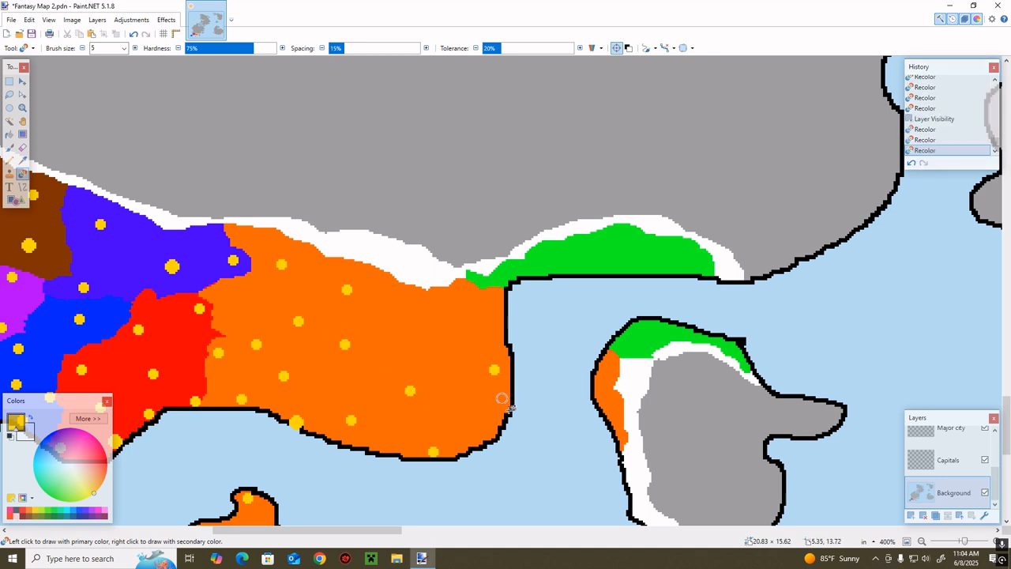
left_click(489, 310)
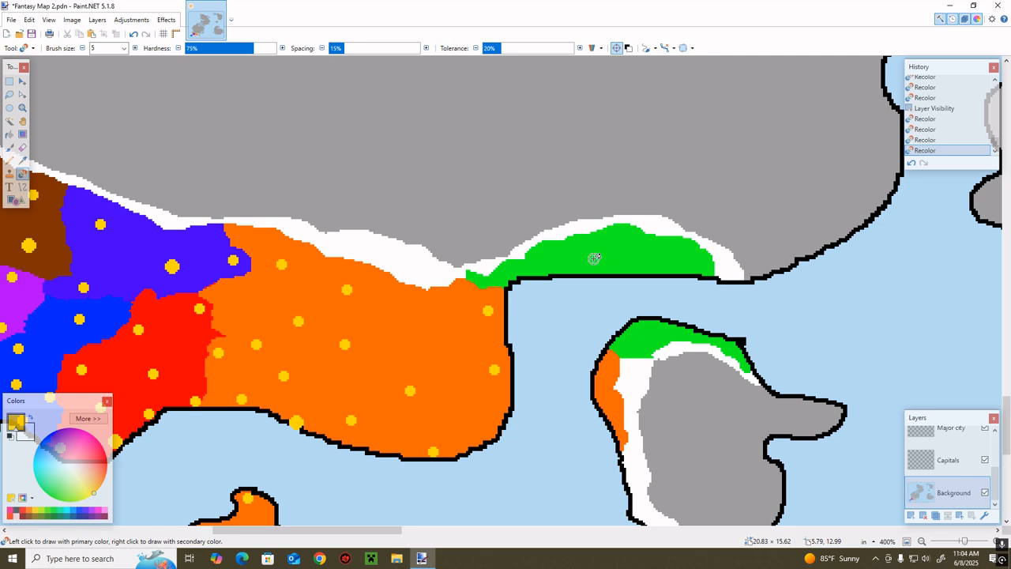
left_click(504, 276)
left_click(597, 264)
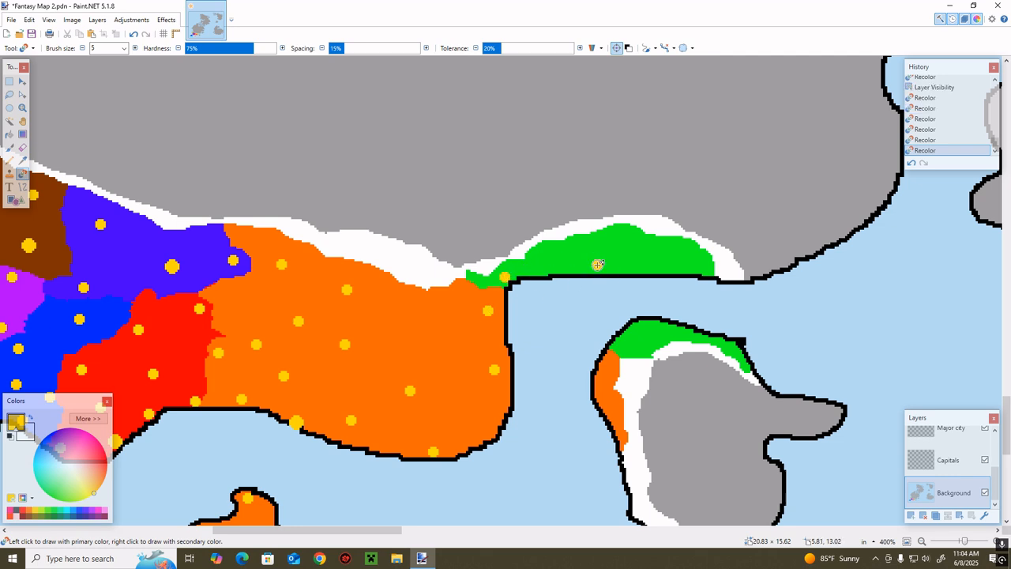
left_click(686, 249)
left_click(645, 329)
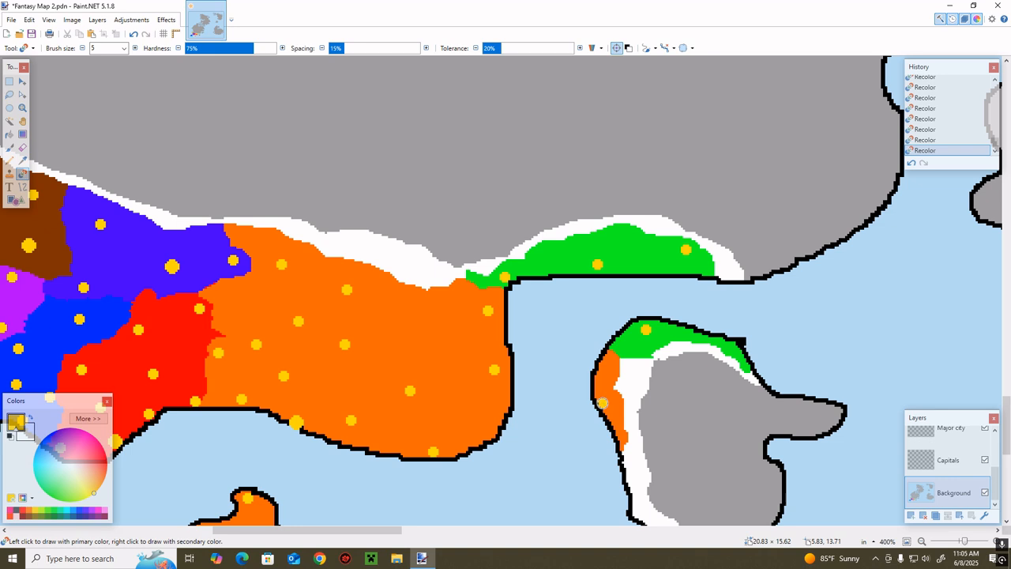
scroll(922, 122, "up", 2)
left_click(935, 119)
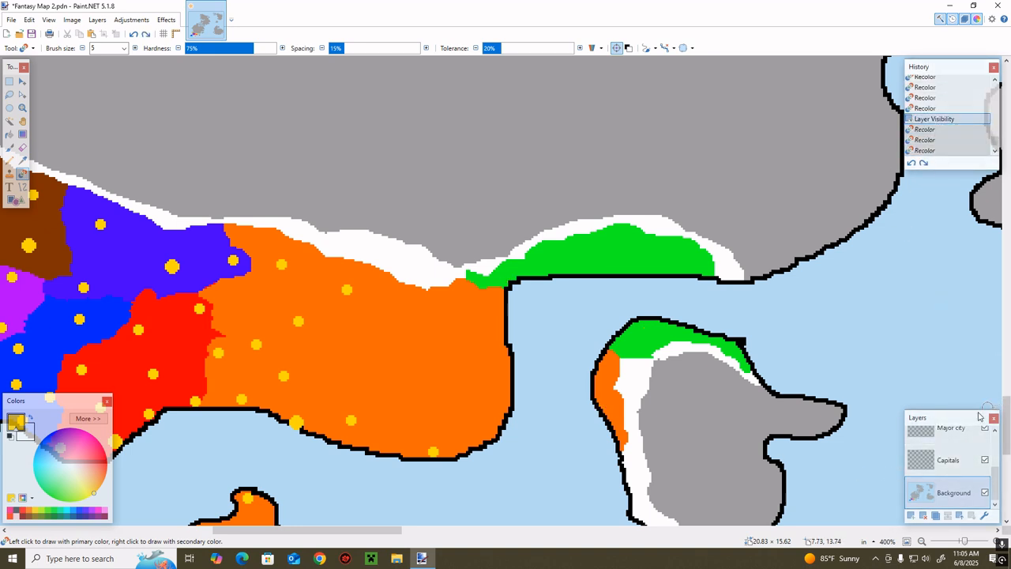
Mark new cities with yellow dots on the Major city layer across the eastern island, green coast and orange mainland, and hide that layer
scroll(947, 461, "up", 1)
left_click(937, 464)
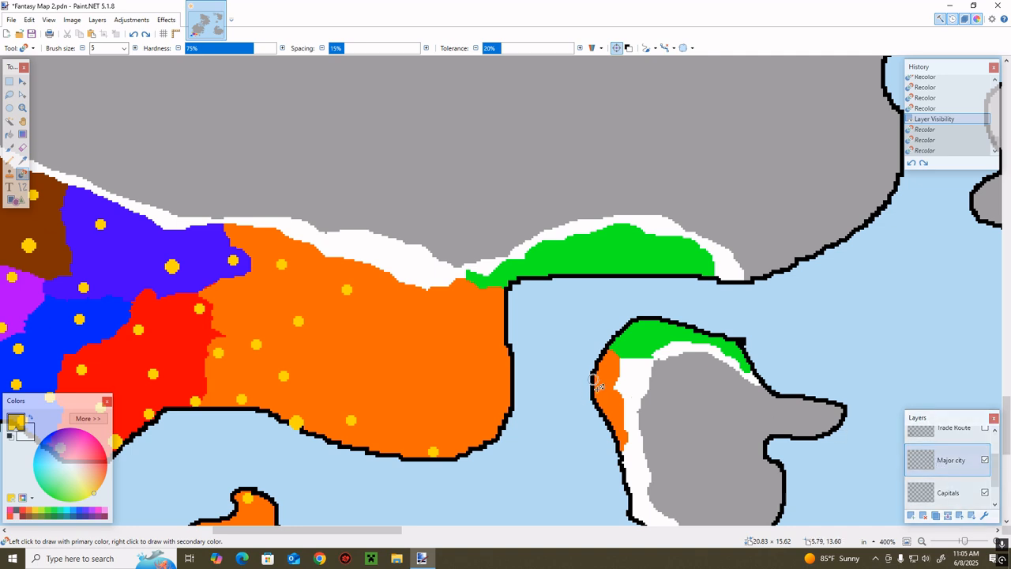
left_click(602, 404)
left_click(639, 338)
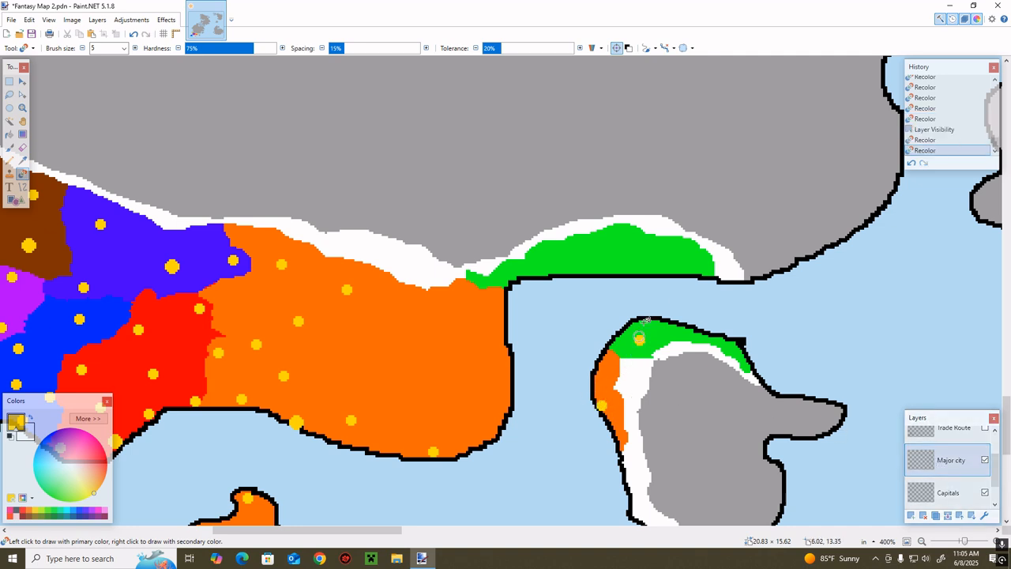
left_click(686, 267)
left_click(601, 251)
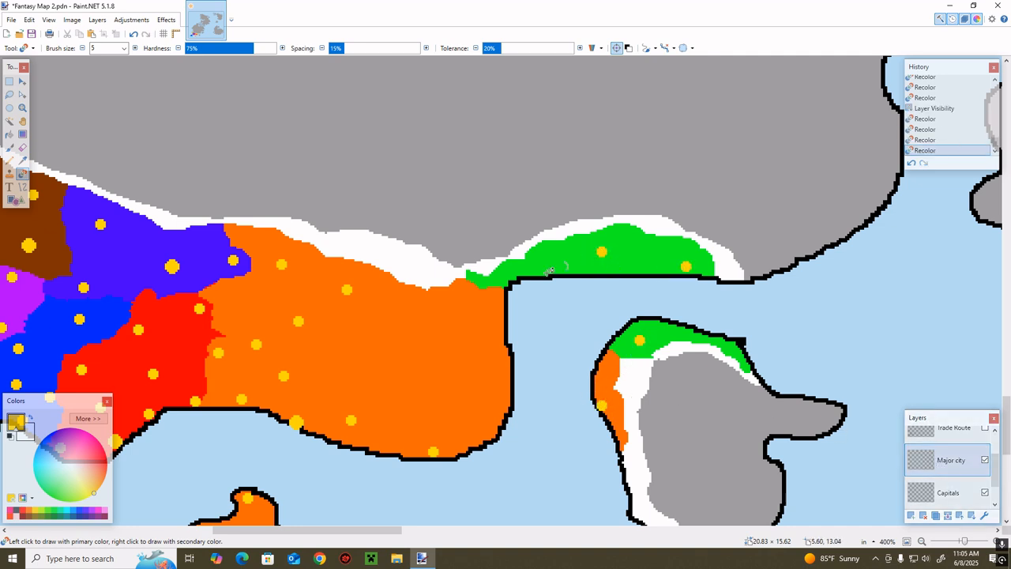
left_click(503, 278)
left_click(381, 345)
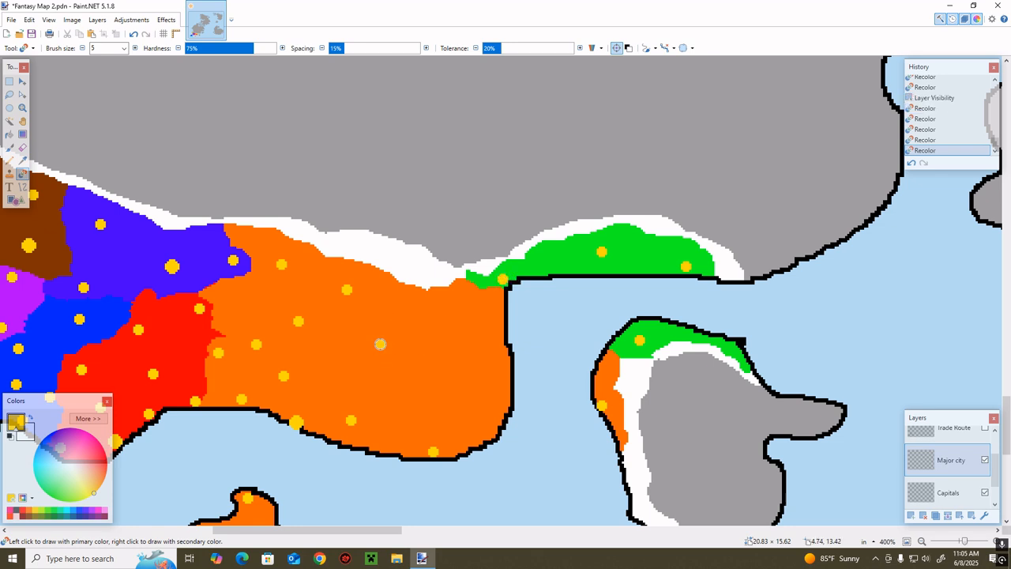
left_click(448, 313)
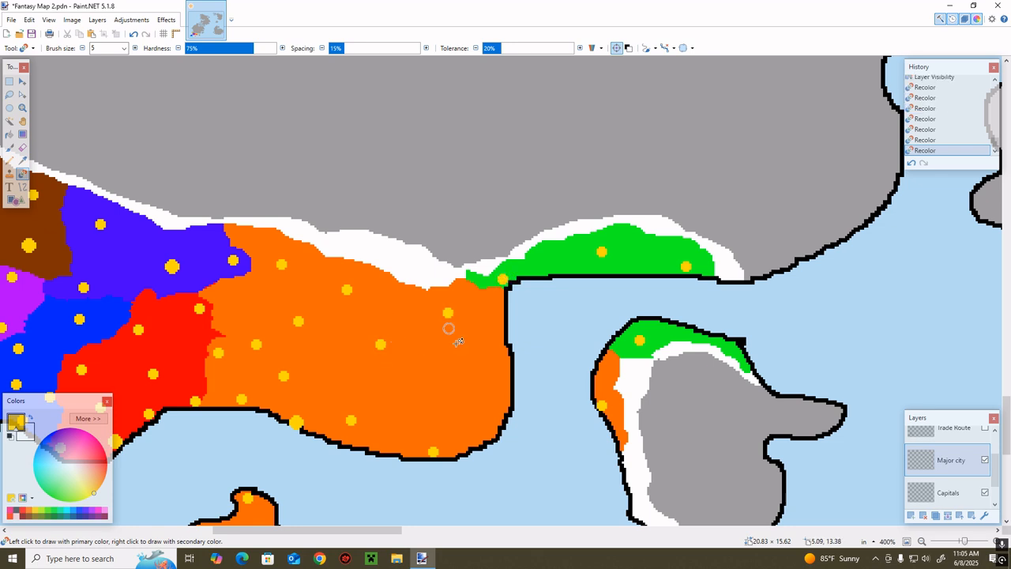
left_click(985, 460)
Add a size 7 yellow capital dot at the green coast's eastern end on the Capitals layer, using the major cities as reference
scroll(965, 471, "down", 1)
left_click(950, 498)
left_click_drag(964, 541, 961, 541)
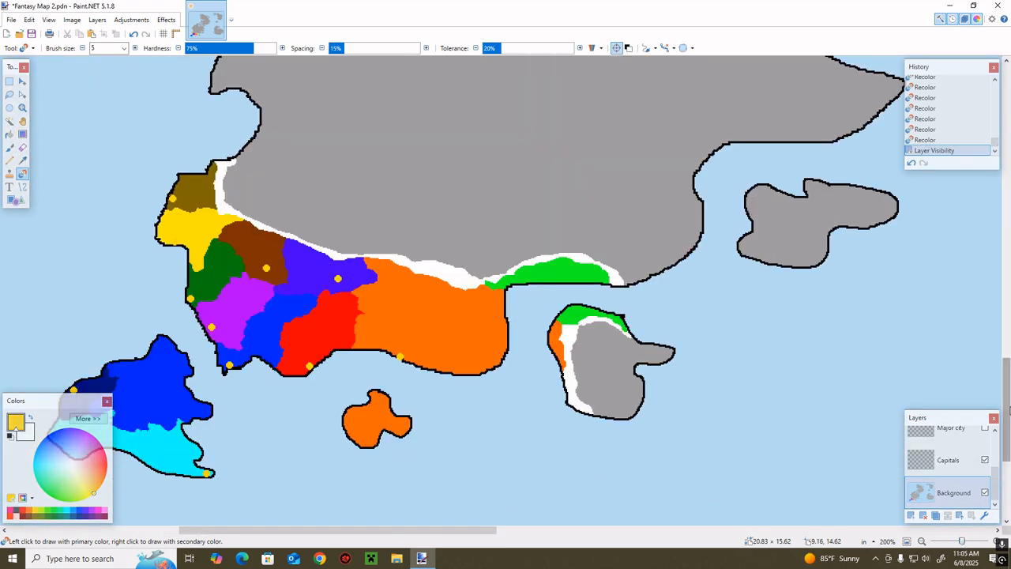
left_click(948, 459)
left_click(984, 428)
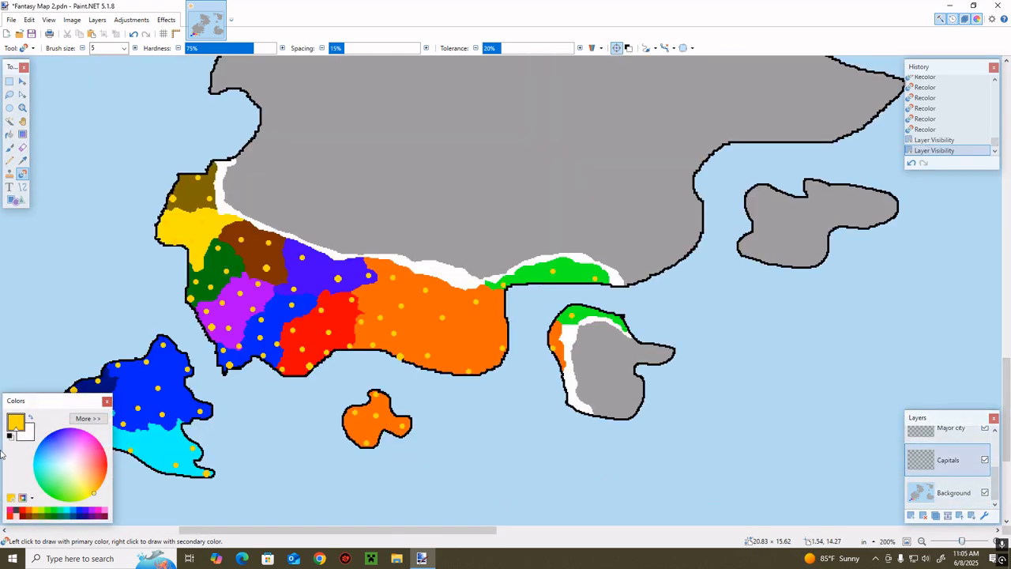
left_click(135, 48)
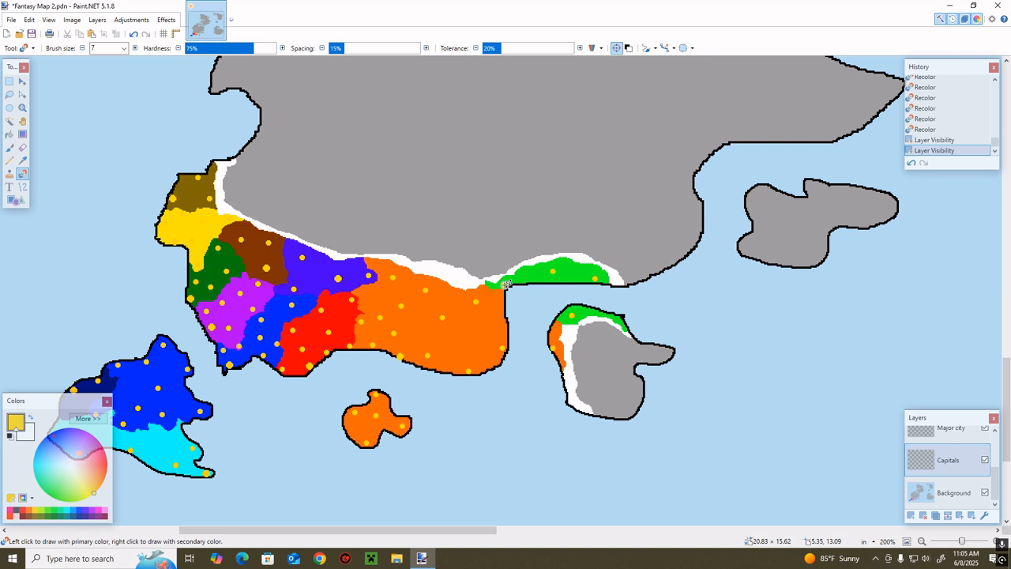
left_click(596, 278)
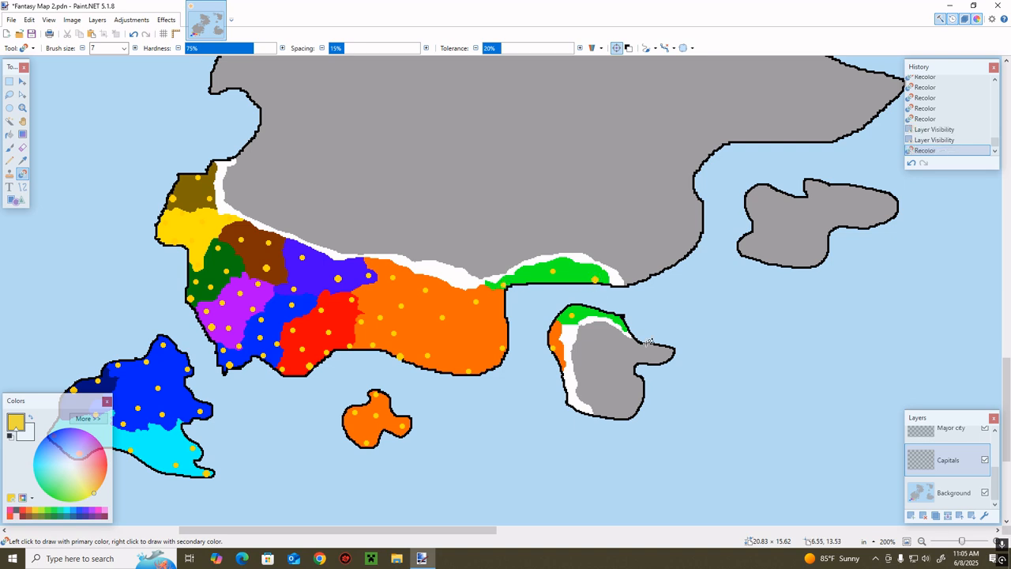
left_click(983, 427)
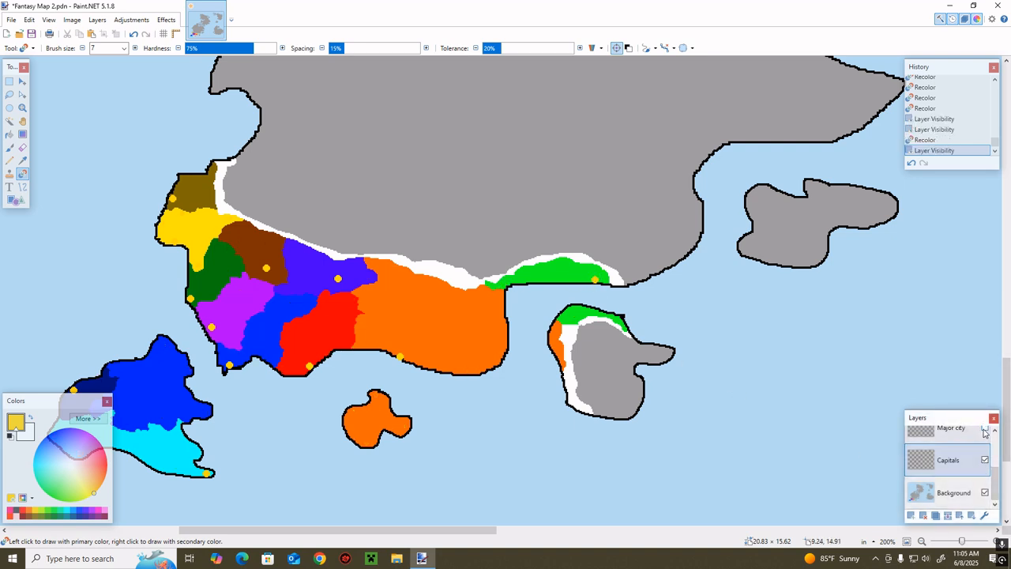
Recolor the purple mainland territory to a lighter shade of the neighboring blue on the Background layer
left_click(953, 493)
left_click_drag(961, 543, 959, 543)
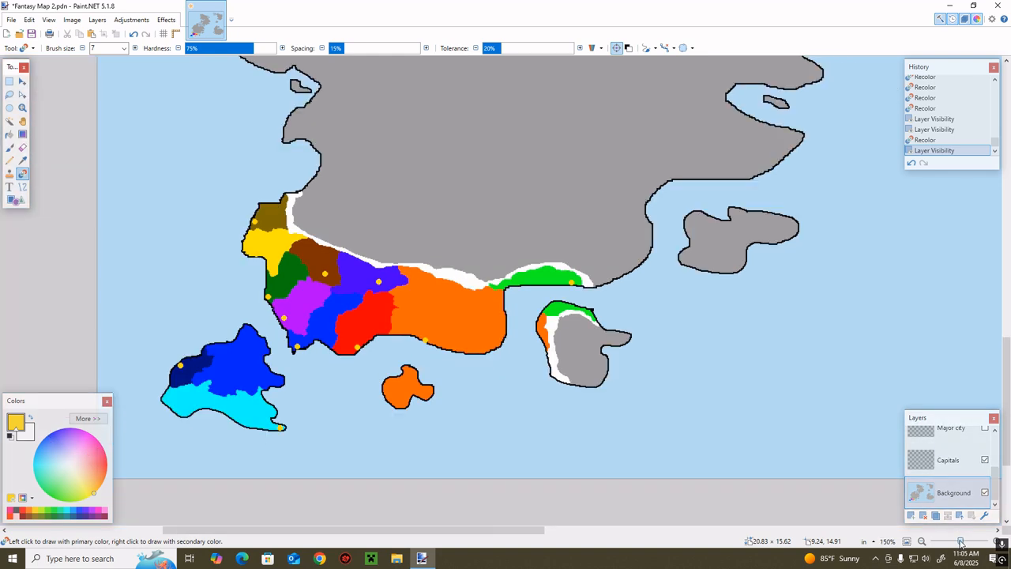
scroll(294, 525, "left", 3)
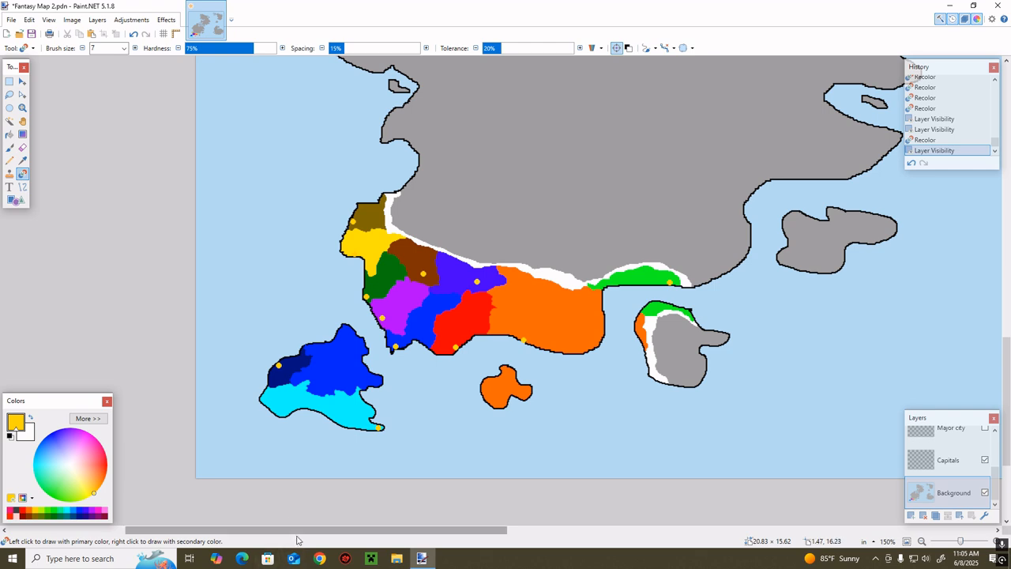
scroll(300, 538, "right", 3)
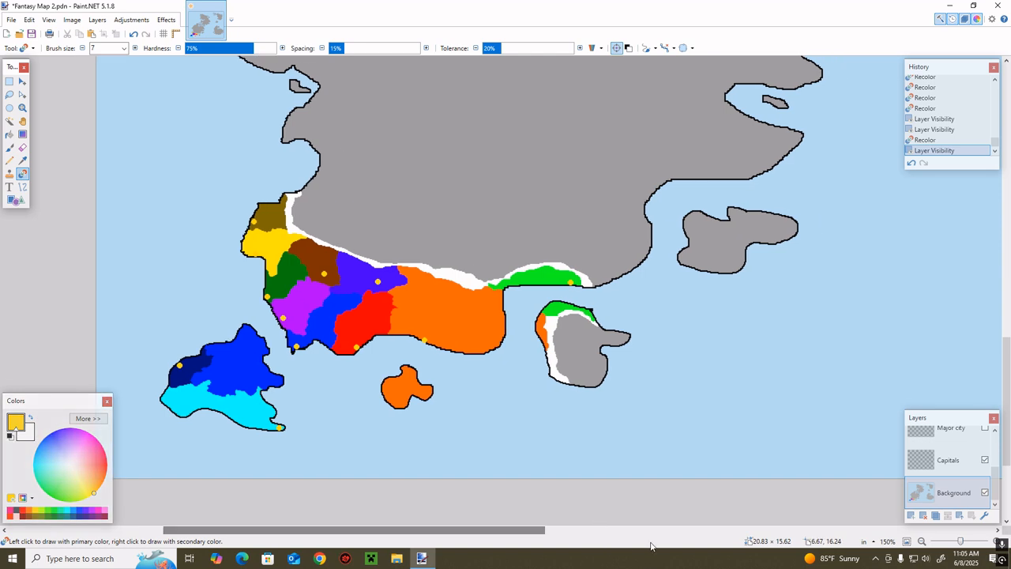
scroll(380, 534, "left", 1)
scroll(380, 534, "left", 3)
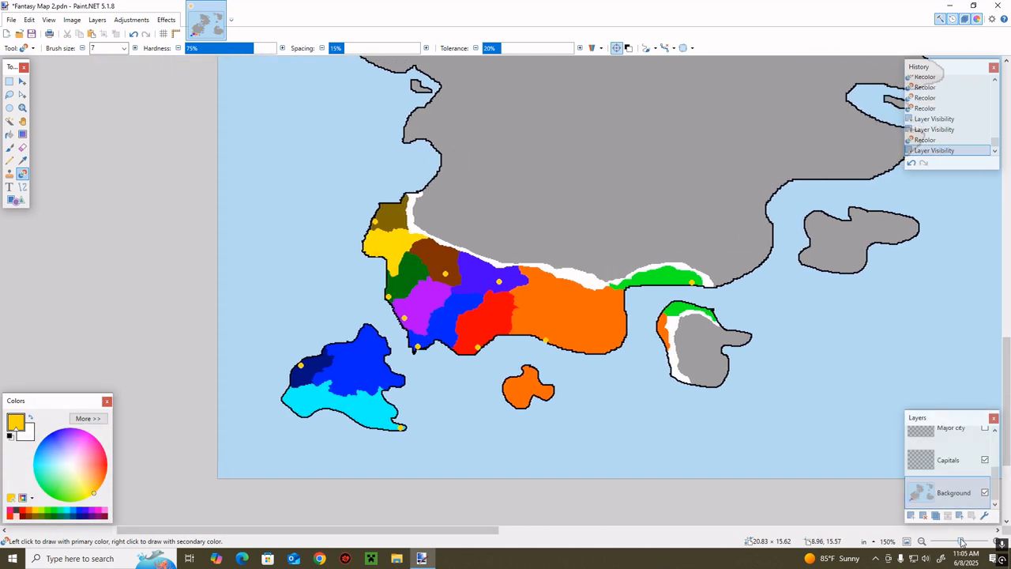
left_click_drag(961, 540, 965, 542)
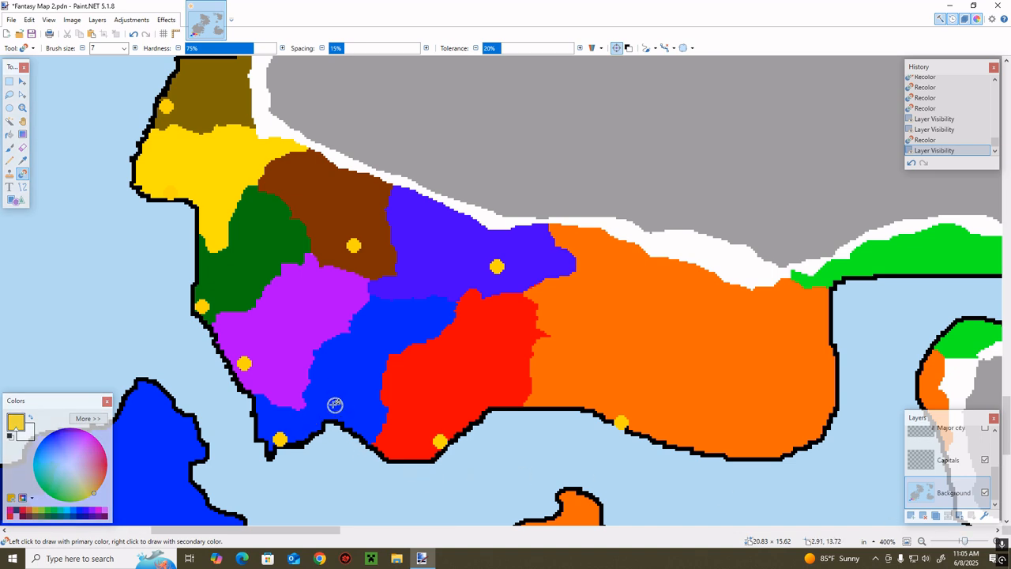
key("k")
left_click(334, 405)
left_click_drag(333, 532, 303, 530)
key("r")
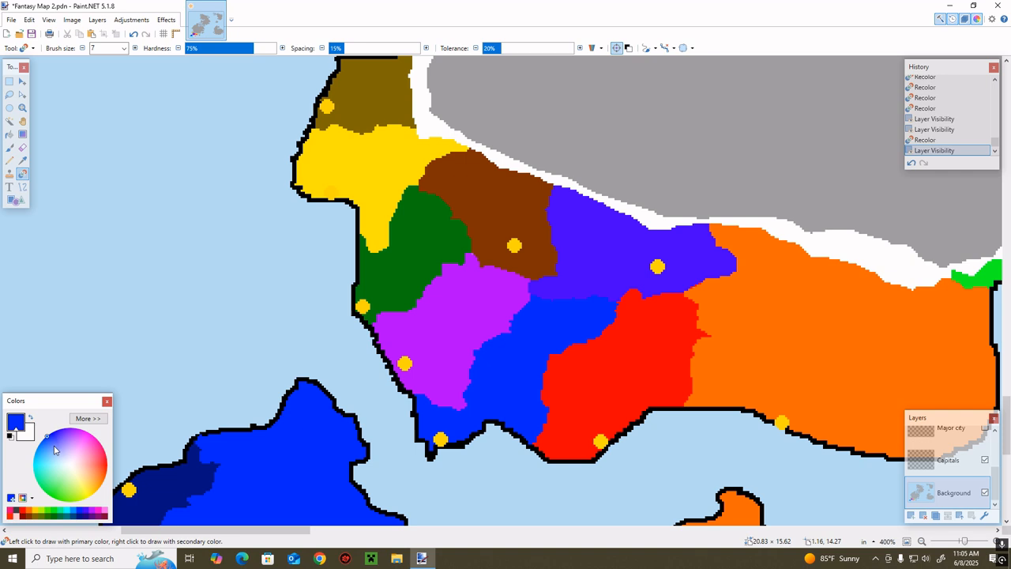
left_click(53, 448)
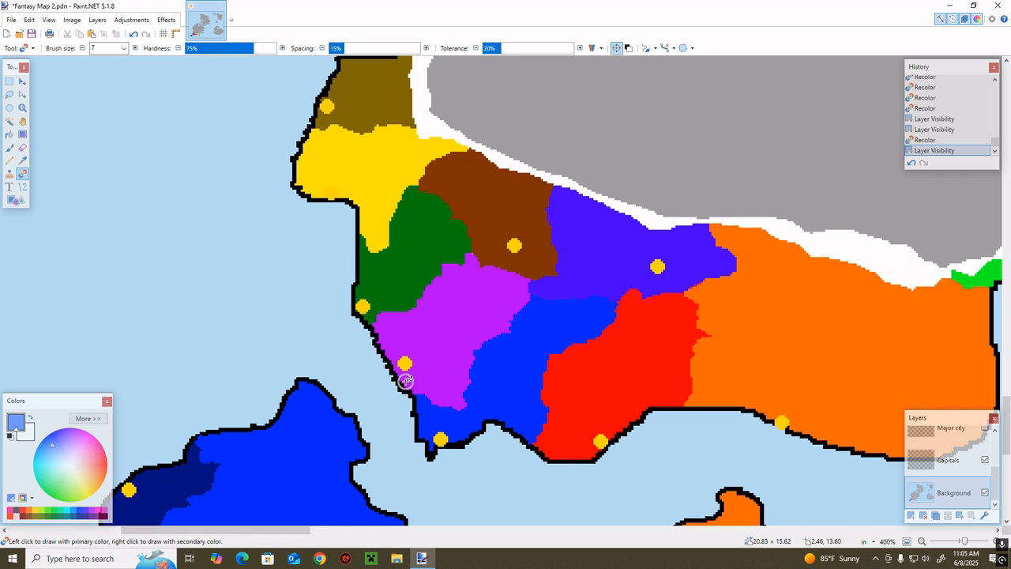
mouse_move(480, 372)
left_mouse_down()
mouse_move(460, 408)
mouse_move(441, 409)
mouse_move(452, 398)
mouse_move(402, 407)
mouse_move(439, 394)
mouse_move(443, 382)
mouse_move(390, 393)
mouse_move(465, 386)
mouse_move(456, 356)
mouse_move(412, 378)
mouse_move(474, 364)
mouse_move(424, 371)
mouse_move(388, 352)
mouse_move(462, 362)
mouse_move(451, 345)
mouse_move(411, 376)
mouse_move(461, 348)
mouse_move(496, 301)
mouse_move(549, 273)
mouse_move(509, 320)
mouse_move(424, 374)
mouse_move(440, 349)
mouse_move(378, 364)
mouse_move(499, 278)
mouse_move(476, 258)
mouse_move(430, 300)
mouse_move(397, 299)
mouse_move(376, 337)
left_mouse_up()
left_click_drag(508, 261, 511, 298)
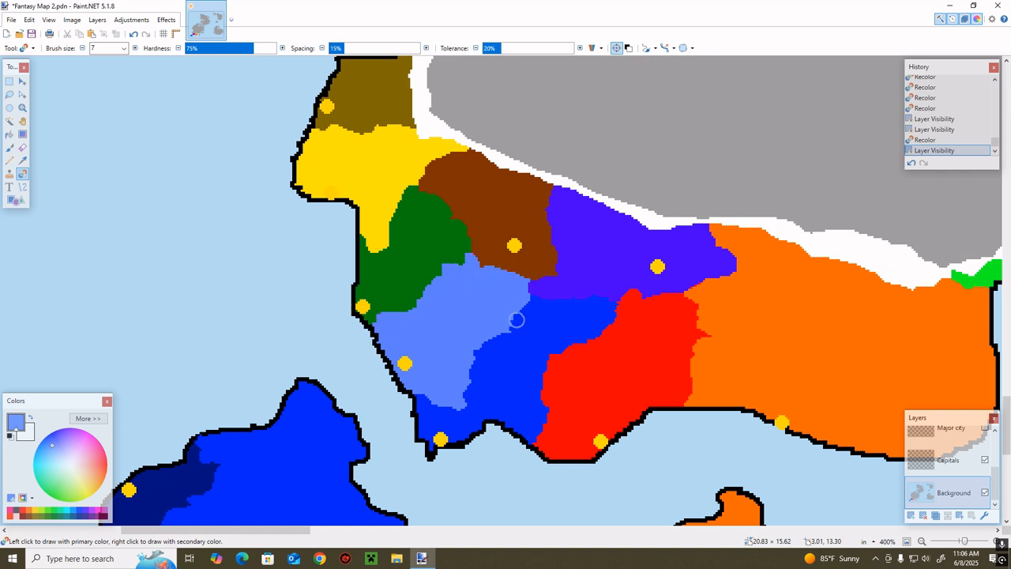
Recolor the dark blue territory on the southwestern island's west coast light blue
scroll(496, 337, "down", 2)
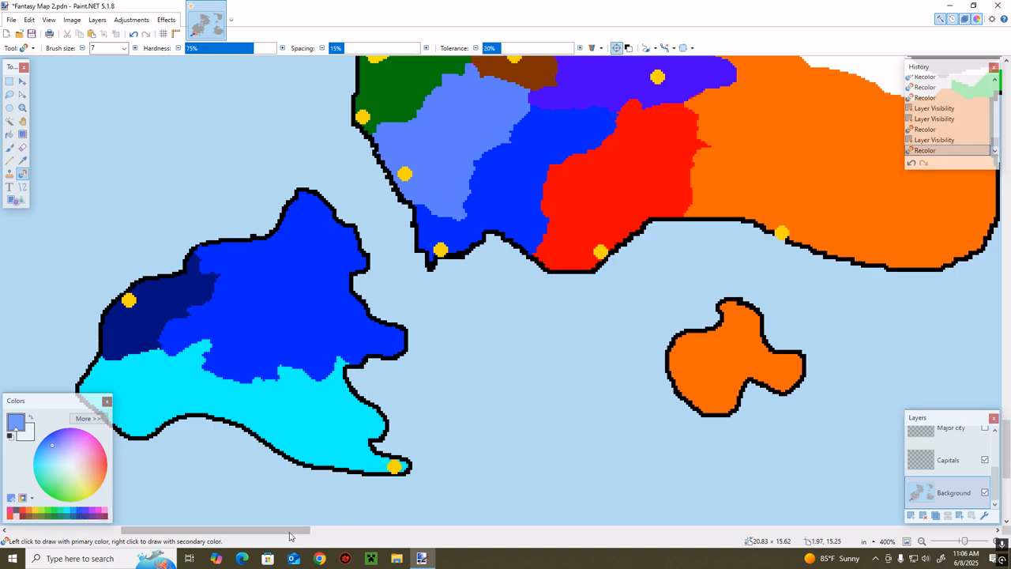
left_click_drag(290, 532, 246, 521)
mouse_move(419, 284)
left_mouse_down()
mouse_move(395, 320)
mouse_move(419, 306)
mouse_move(396, 323)
mouse_move(352, 335)
mouse_move(394, 296)
mouse_move(355, 350)
mouse_move(333, 343)
mouse_move(386, 282)
left_mouse_up()
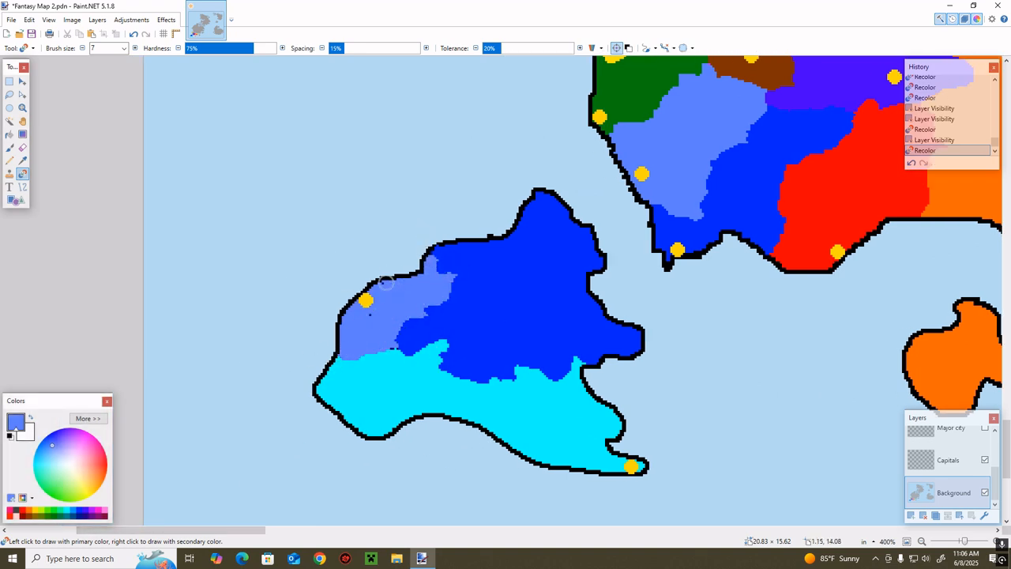
left_click_drag(398, 351, 393, 354)
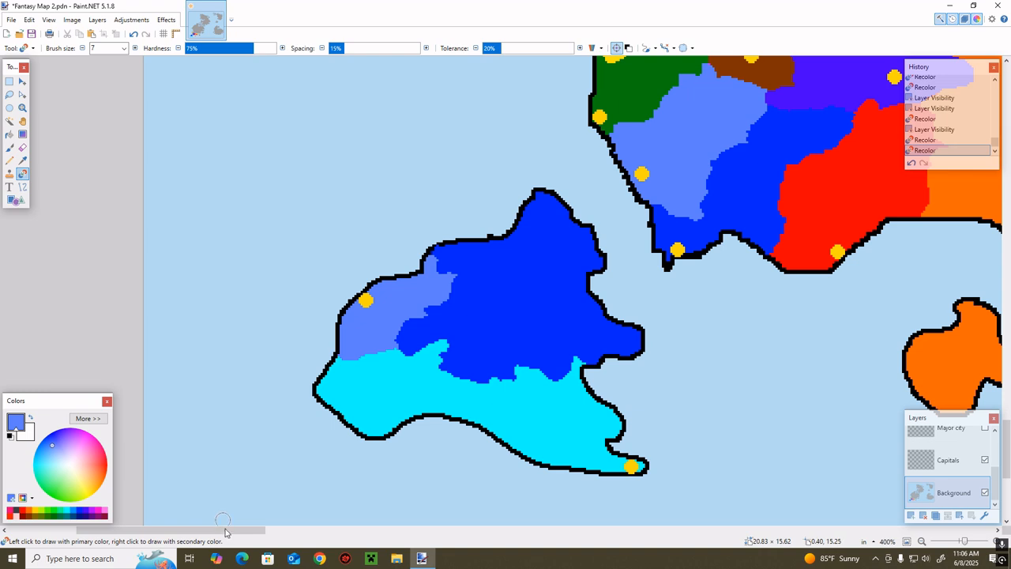
Fill the southwestern island's cyan territory with the neighboring blue and erase its capital dot from the Capitals layer
left_click_drag(225, 530, 243, 529)
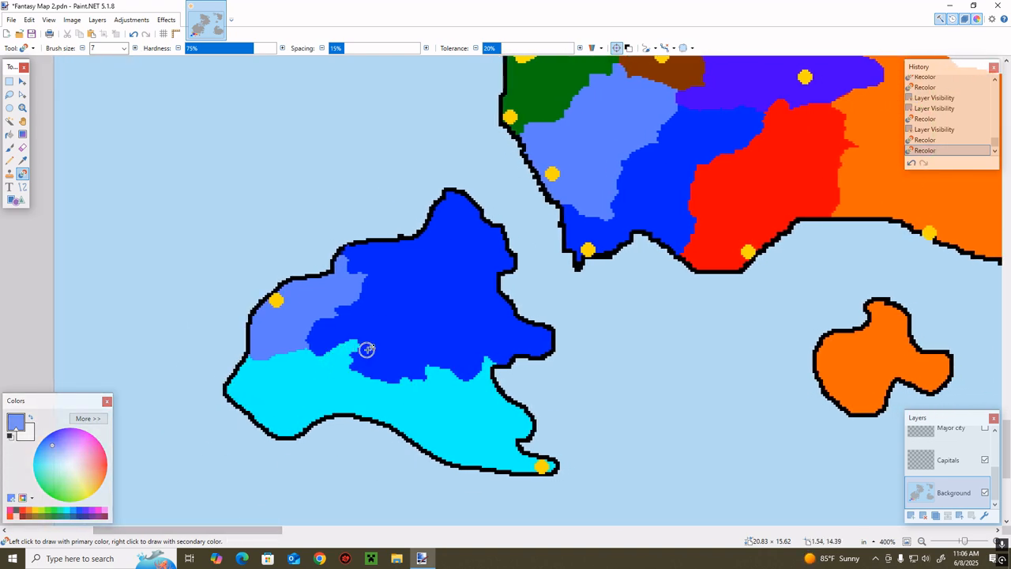
key("k")
left_click(394, 318)
key("f")
left_click(418, 430)
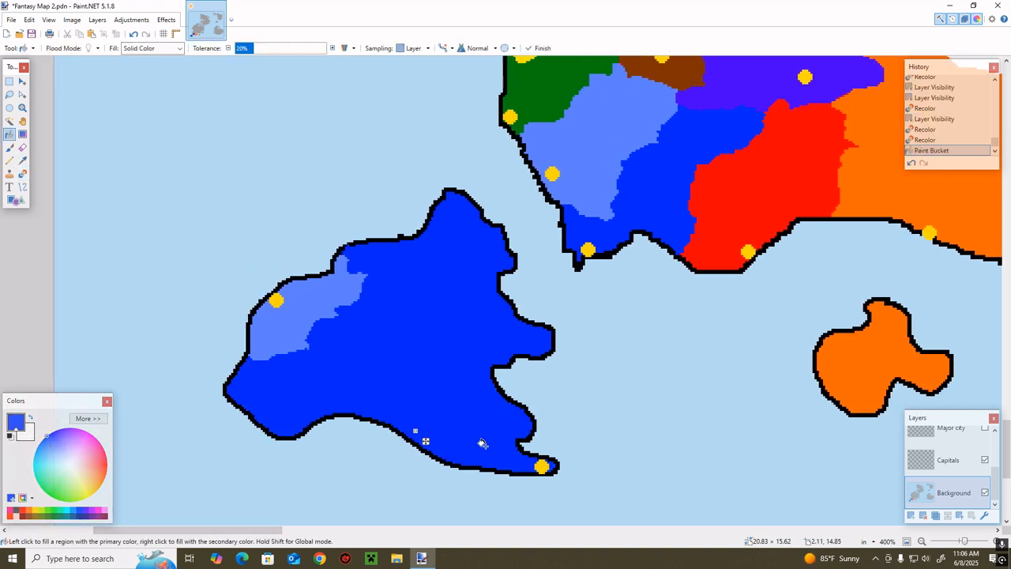
key("e")
key("alt+Page_Up")
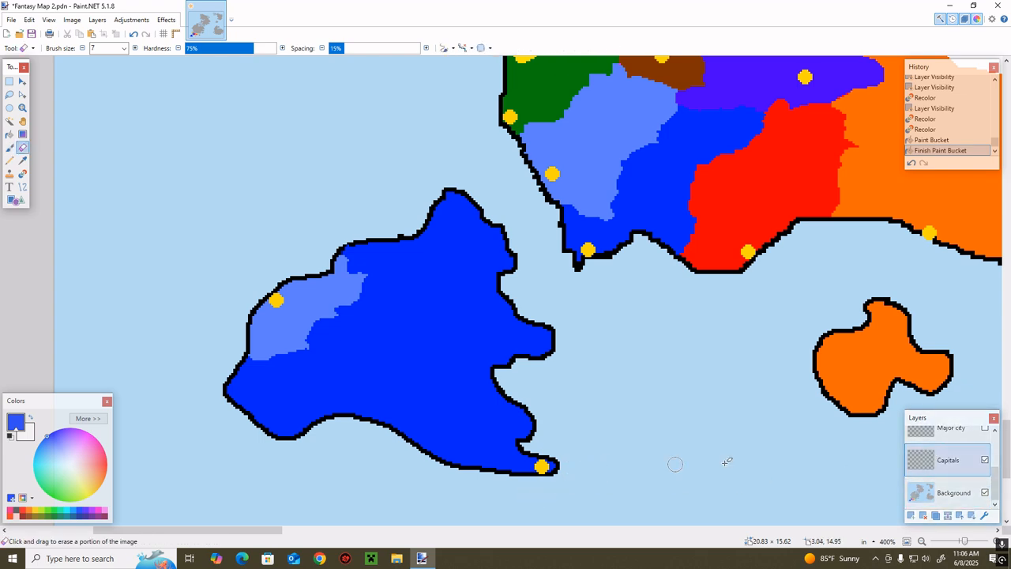
mouse_move(553, 465)
left_mouse_down()
mouse_move(545, 472)
mouse_move(536, 461)
left_mouse_up()
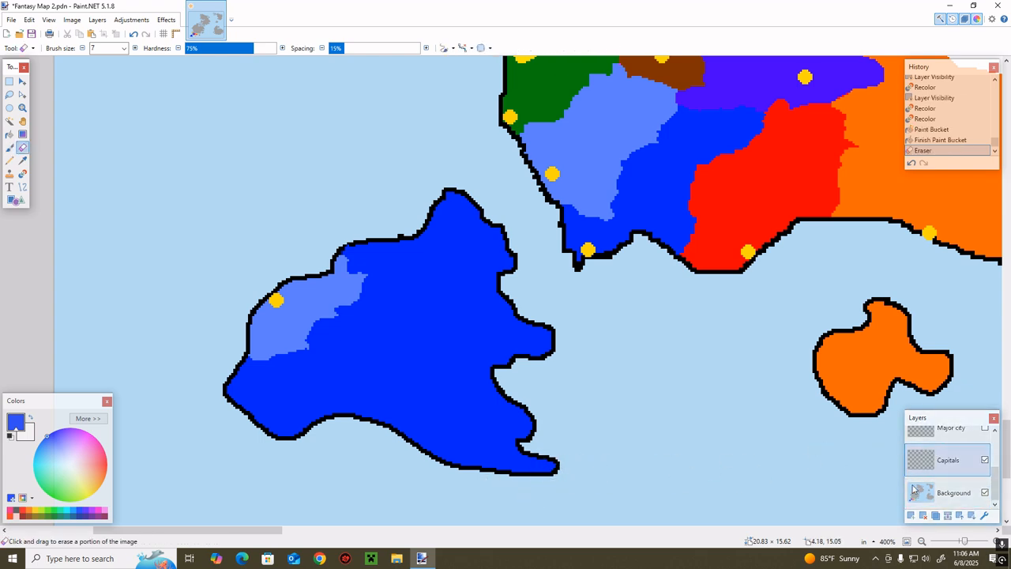
Fill both light blue territories, on the mainland and the southwestern island, with the main blue on the Background layer
left_click(916, 489)
scroll(591, 387, "up", 3)
key("k")
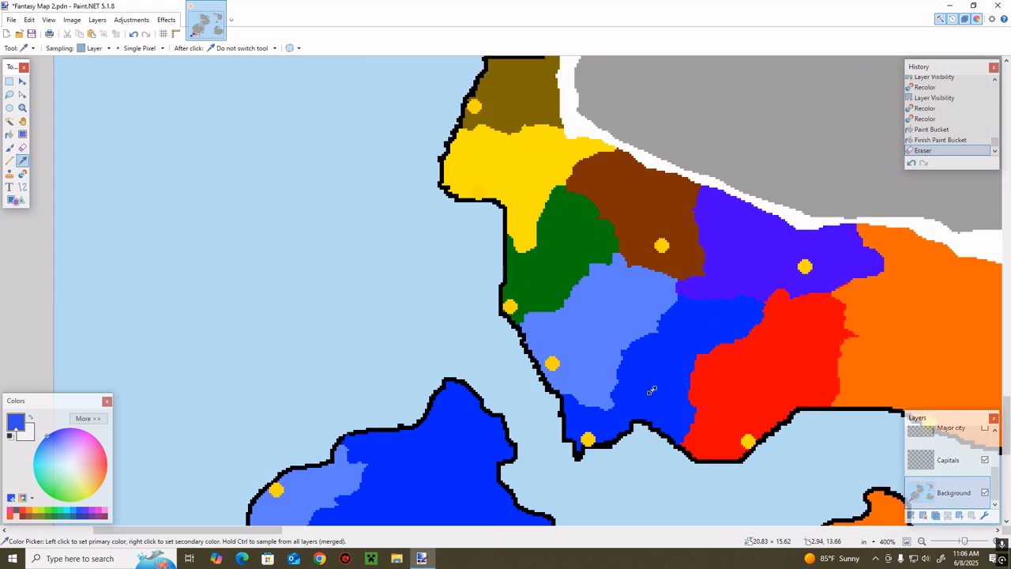
key("f")
left_click(614, 354)
scroll(614, 355, "down", 2)
left_click(316, 374)
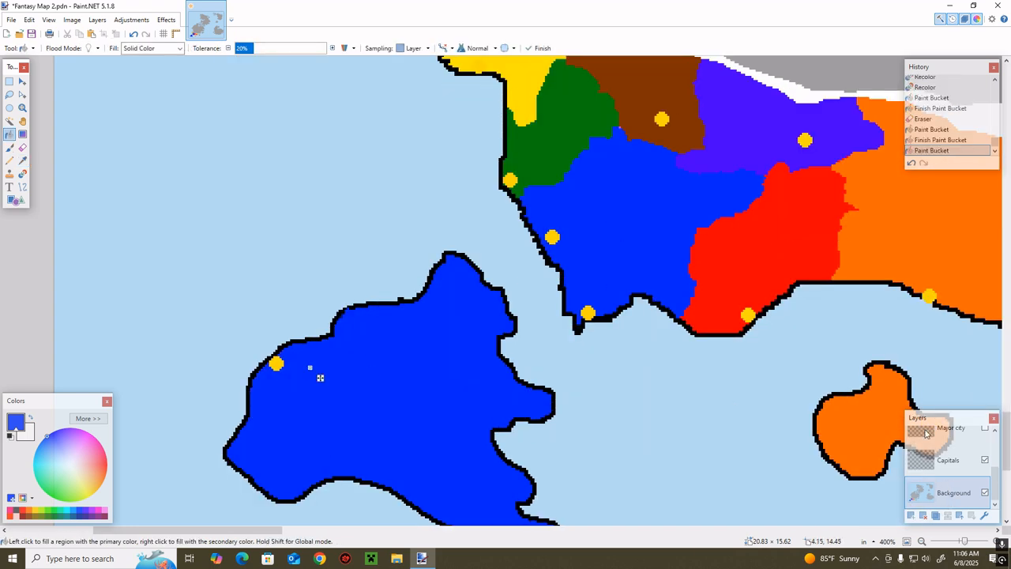
Erase the capital dots of the two annexed territories, on the southwestern island and the mainland's west coast, from the Capitals layer
left_click(923, 450)
key("e")
left_click_drag(275, 363, 454, 317)
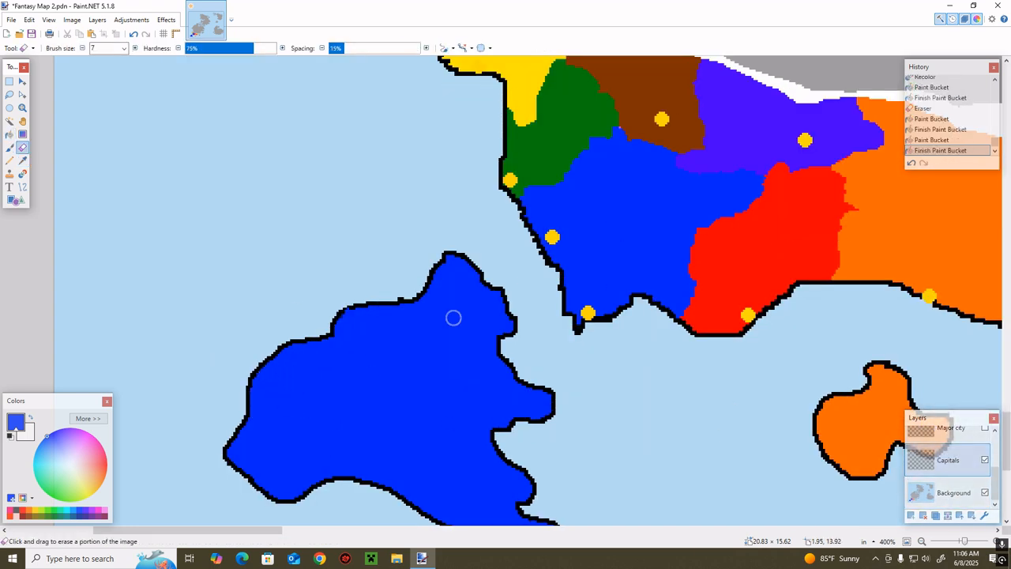
left_click_drag(552, 246, 571, 244)
key("b")
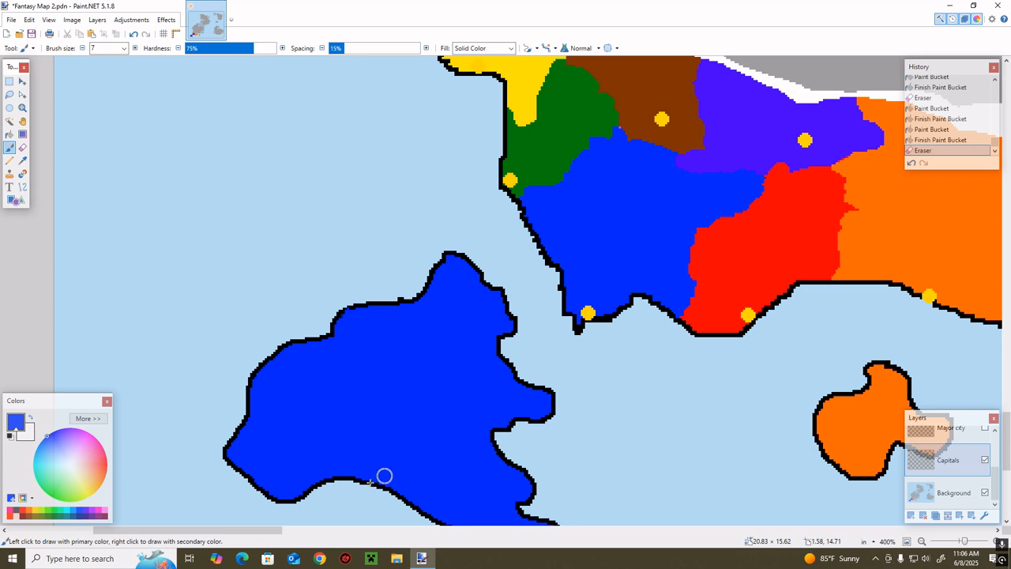
left_click_drag(279, 533, 299, 533)
left_click_drag(963, 541, 964, 541)
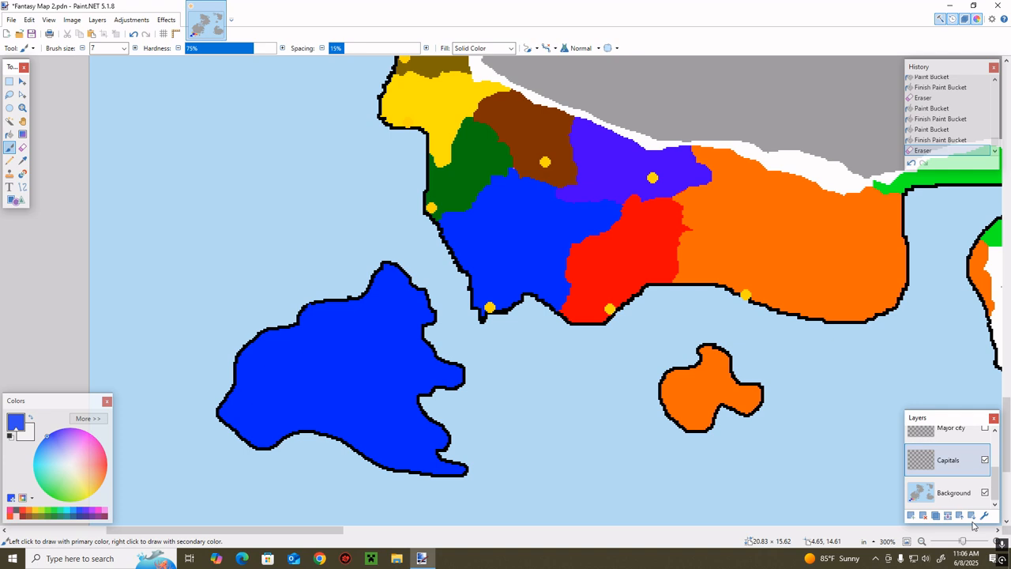
scroll(986, 490, "up", 1)
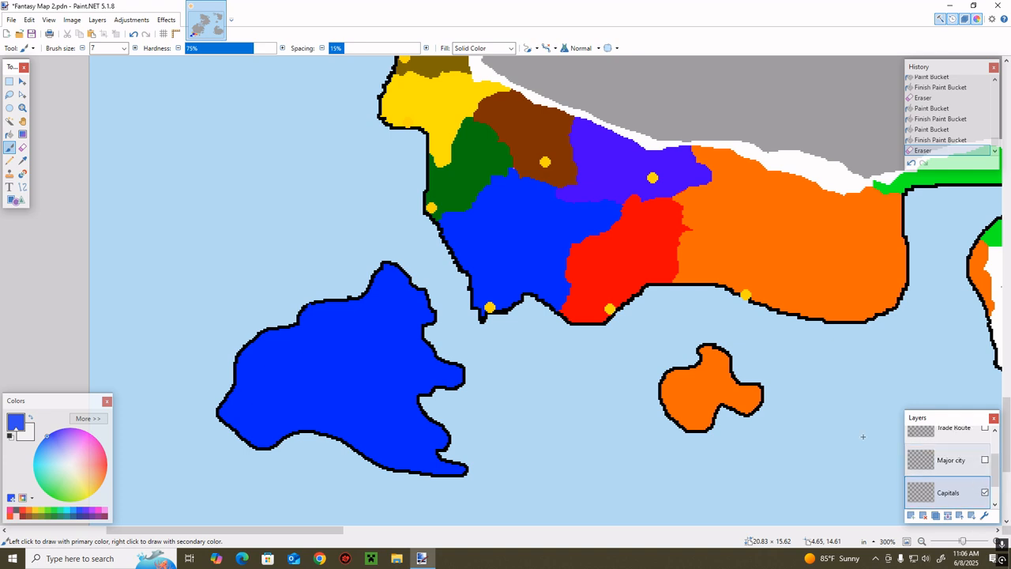